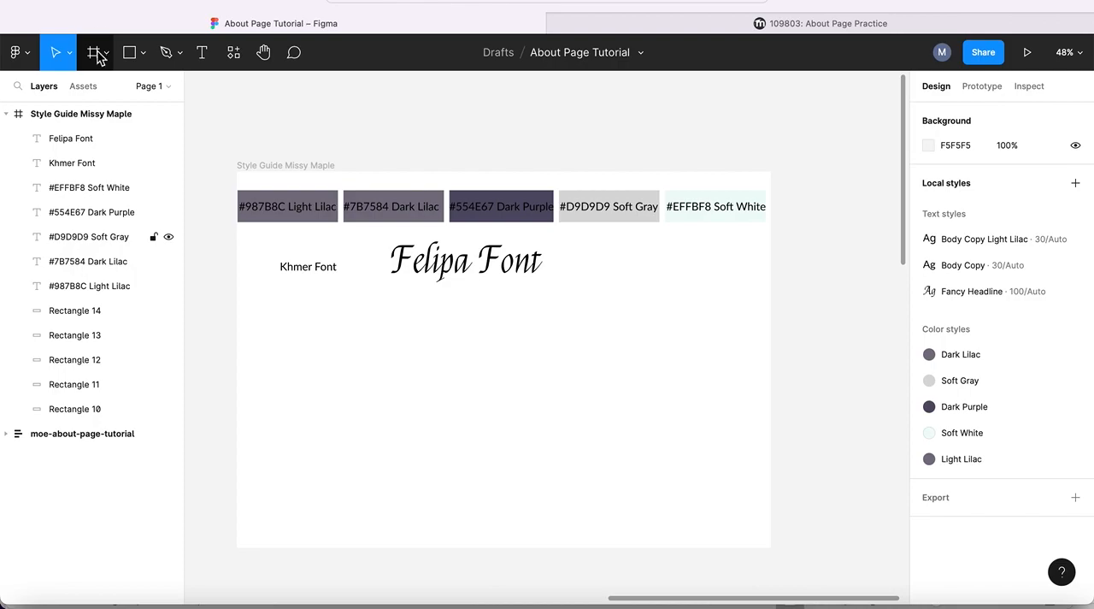
pyautogui.click(107, 56)
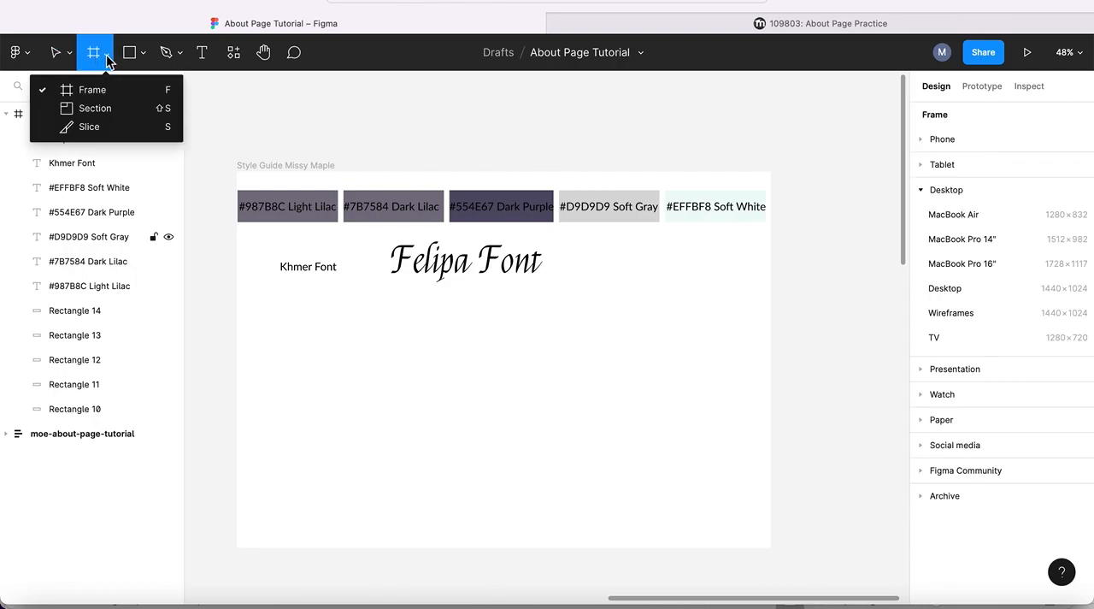
# - Create a new frame from the Desktop preset, 1440 × 1024
pyautogui.click(97, 92)
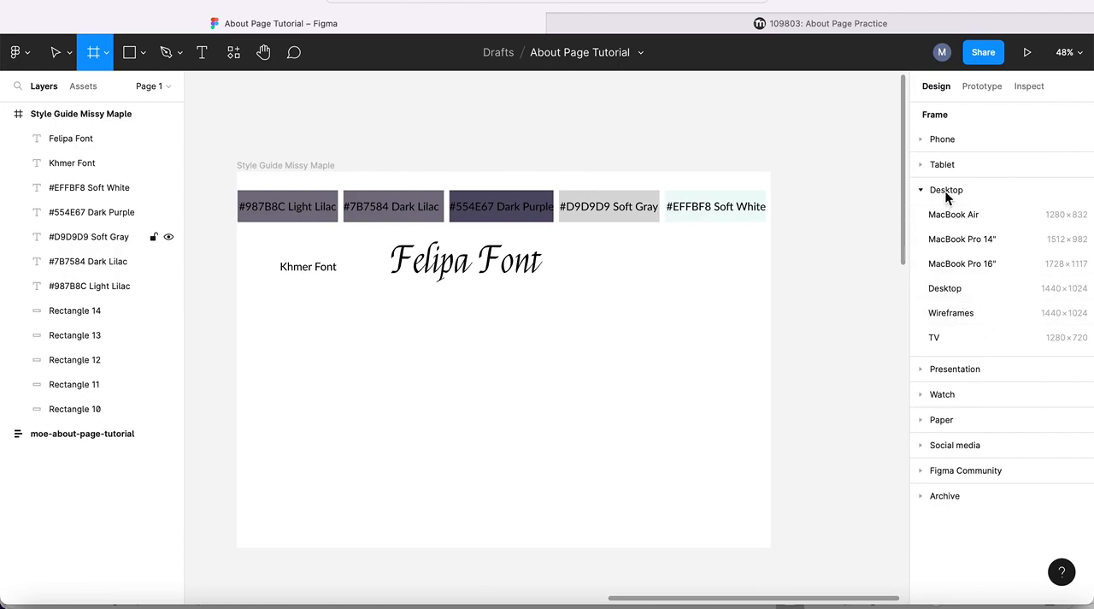
pyautogui.click(944, 288)
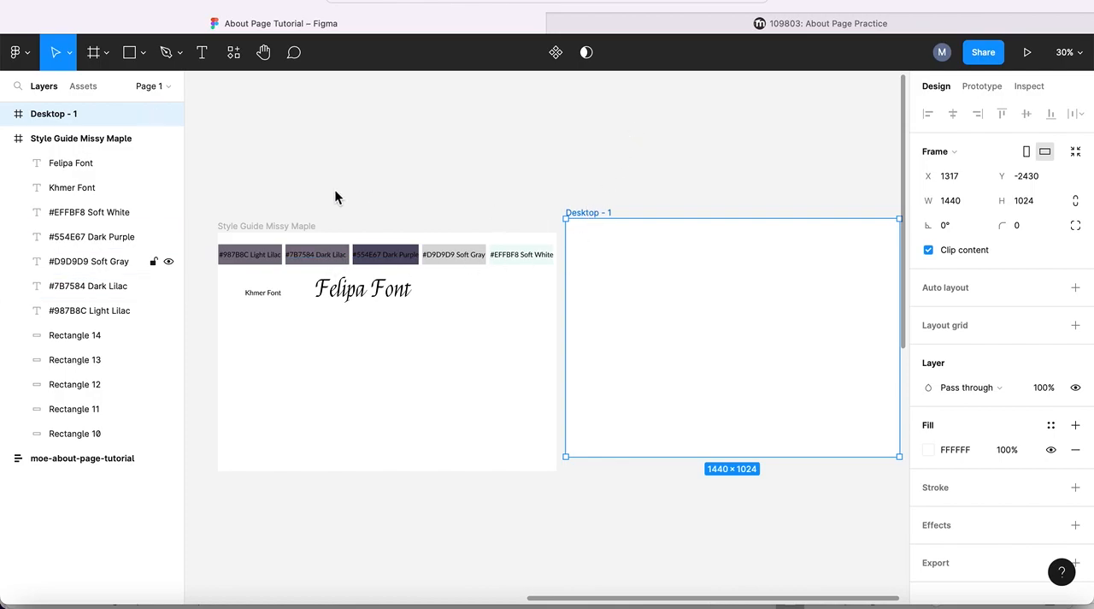
# - Draw a rectangle about 90 px high near the new desktop frame's upper-left corner and set its width to 275
pyautogui.click(129, 52)
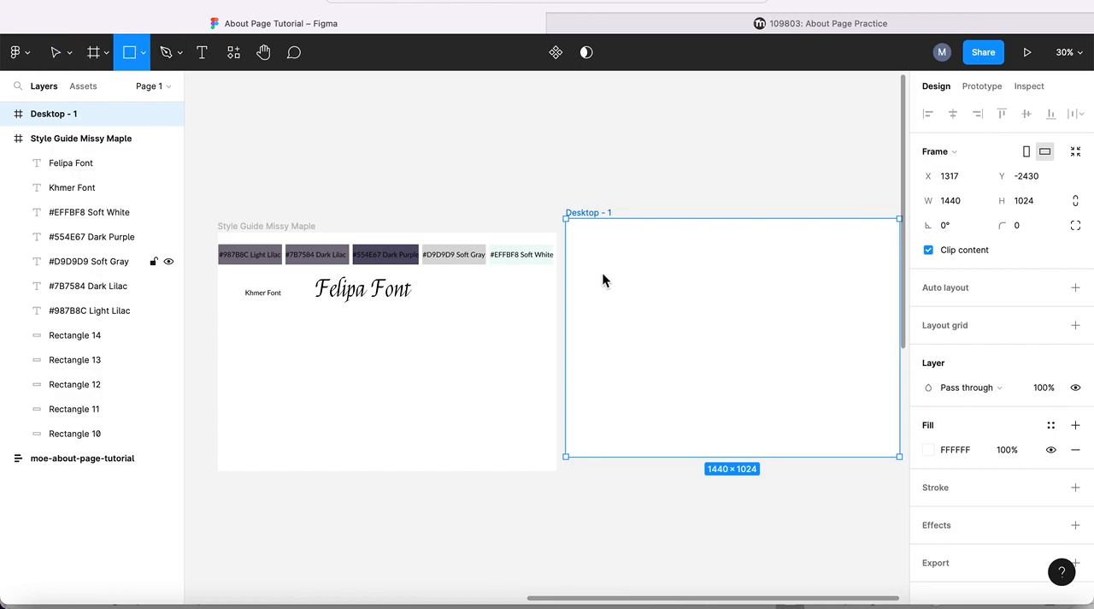
pyautogui.moveTo(571, 226)
pyautogui.mouseDown()
pyautogui.moveTo(596, 248)
pyautogui.moveTo(631, 249)
pyautogui.mouseUp()
pyautogui.click(957, 182)
pyautogui.write('27')
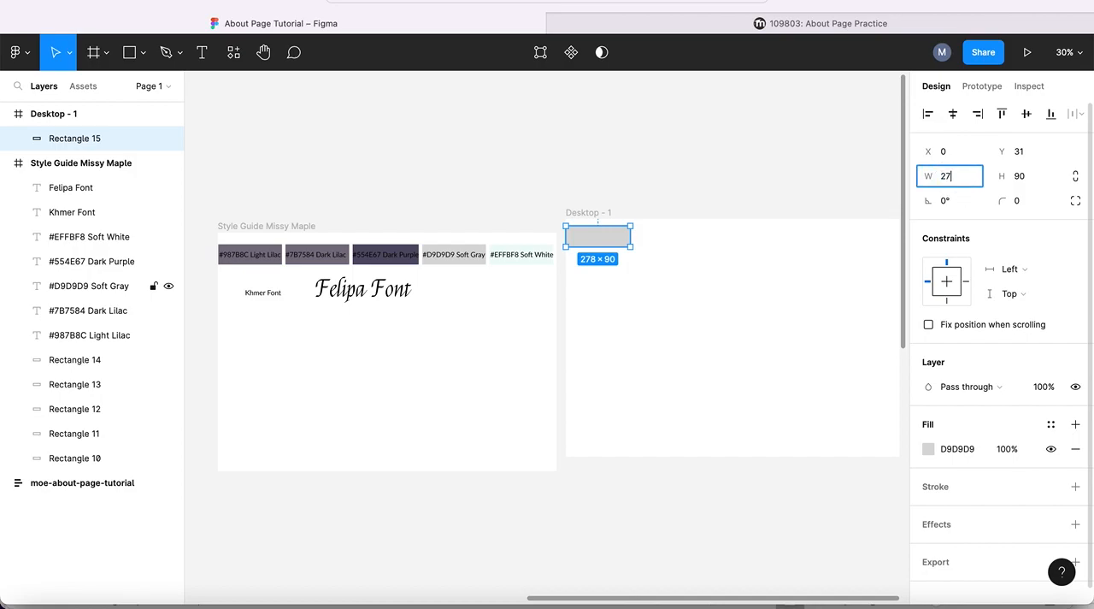
pyautogui.write('5')
pyautogui.press('Return')
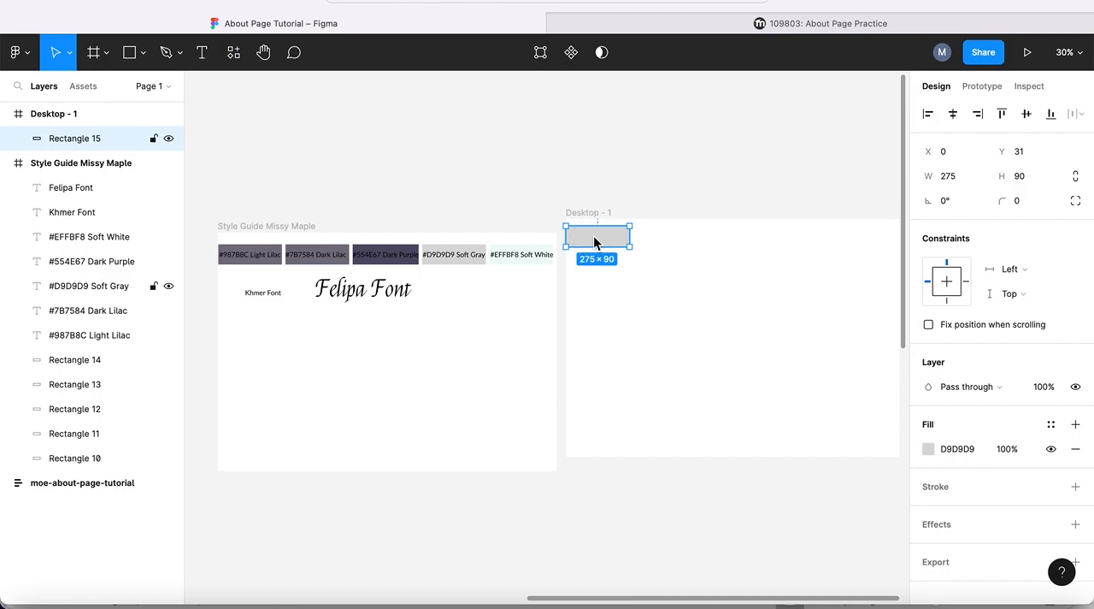
# - Duplicate the rectangle four times to make an evenly spaced row of five swatches with 33 px gaps
pyautogui.press('super+d')
pyautogui.moveTo(593, 235); pyautogui.dragTo(666, 241)
pyautogui.press('super+d')
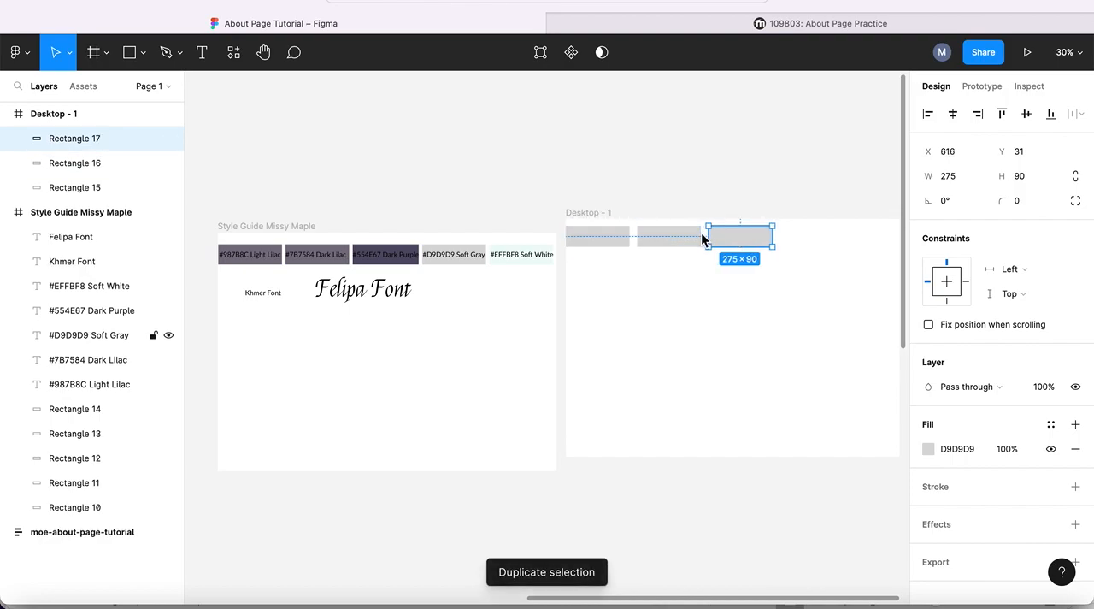
pyautogui.press('super+d')
pyautogui.press('super+d')
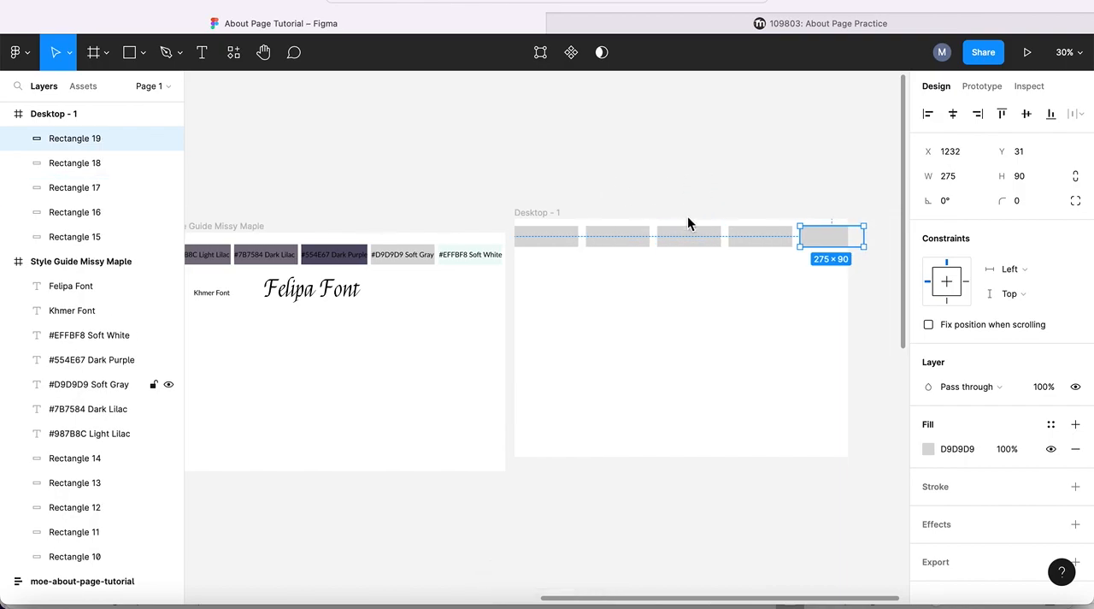
pyautogui.keyDown('shift'); pyautogui.click(757, 237); pyautogui.keyUp('shift')
pyautogui.keyDown('shift'); pyautogui.click(701, 237); pyautogui.keyUp('shift')
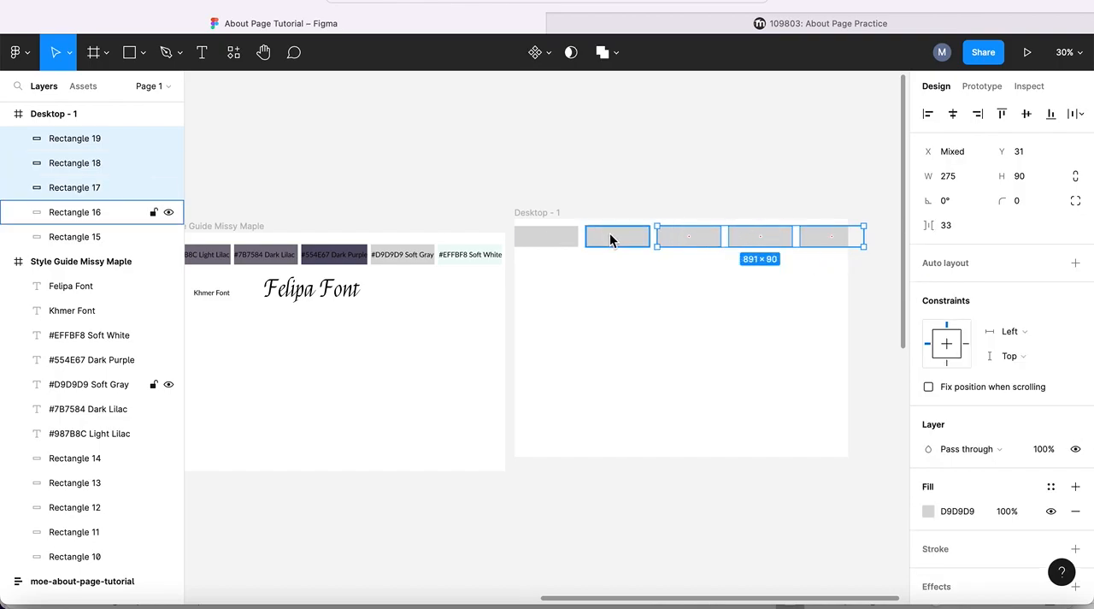
pyautogui.keyDown('shift'); pyautogui.click(612, 239); pyautogui.keyUp('shift')
pyautogui.keyDown('shift'); pyautogui.click(552, 235); pyautogui.keyUp('shift')
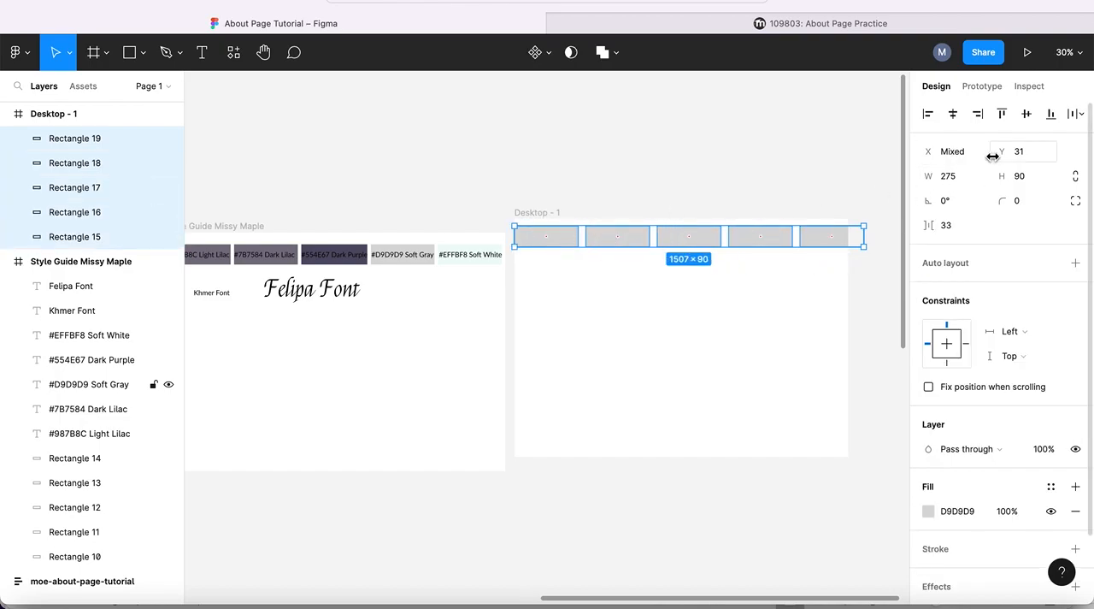
pyautogui.click(1078, 114)
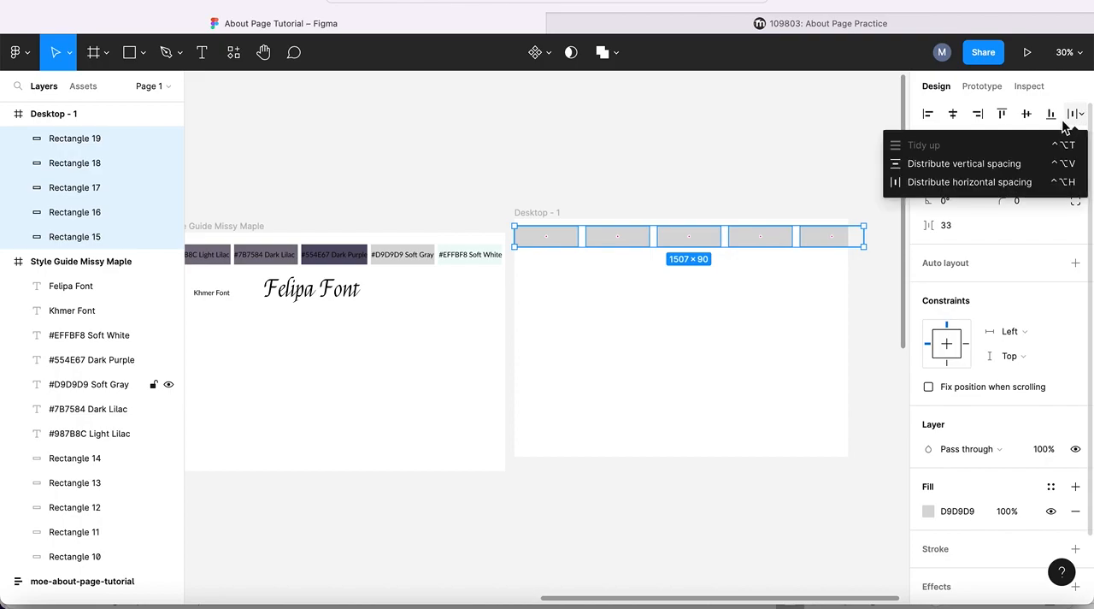
pyautogui.click(734, 152)
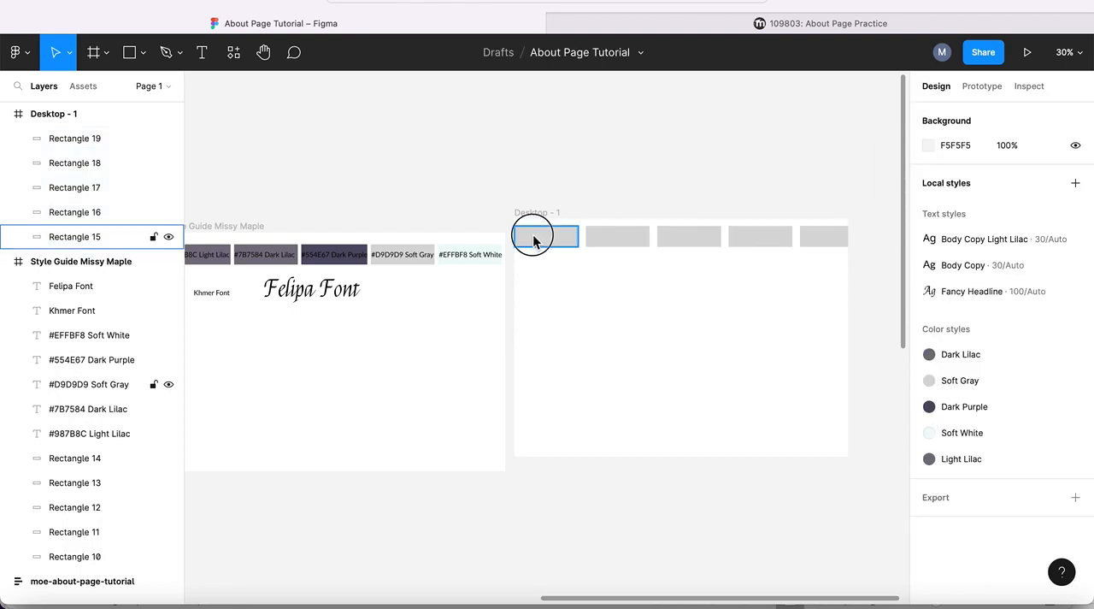
pyautogui.click(531, 236)
pyautogui.keyDown('shift'); pyautogui.click(622, 237); pyautogui.keyUp('shift')
pyautogui.keyDown('shift'); pyautogui.click(703, 238); pyautogui.keyUp('shift')
pyautogui.keyDown('shift'); pyautogui.click(760, 239); pyautogui.keyUp('shift')
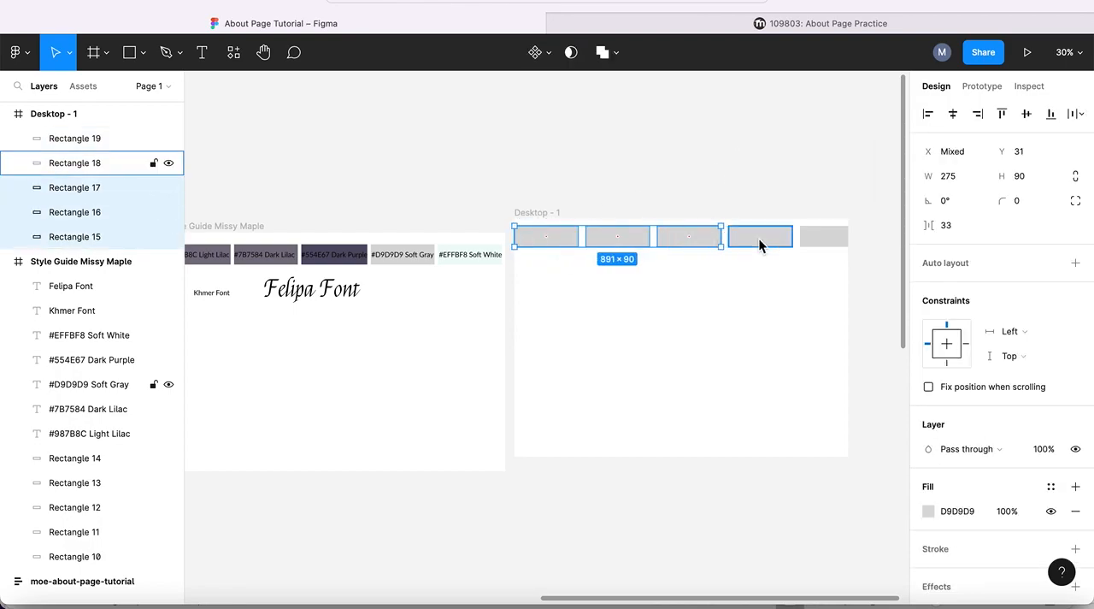
pyautogui.keyDown('shift'); pyautogui.click(823, 238); pyautogui.keyUp('shift')
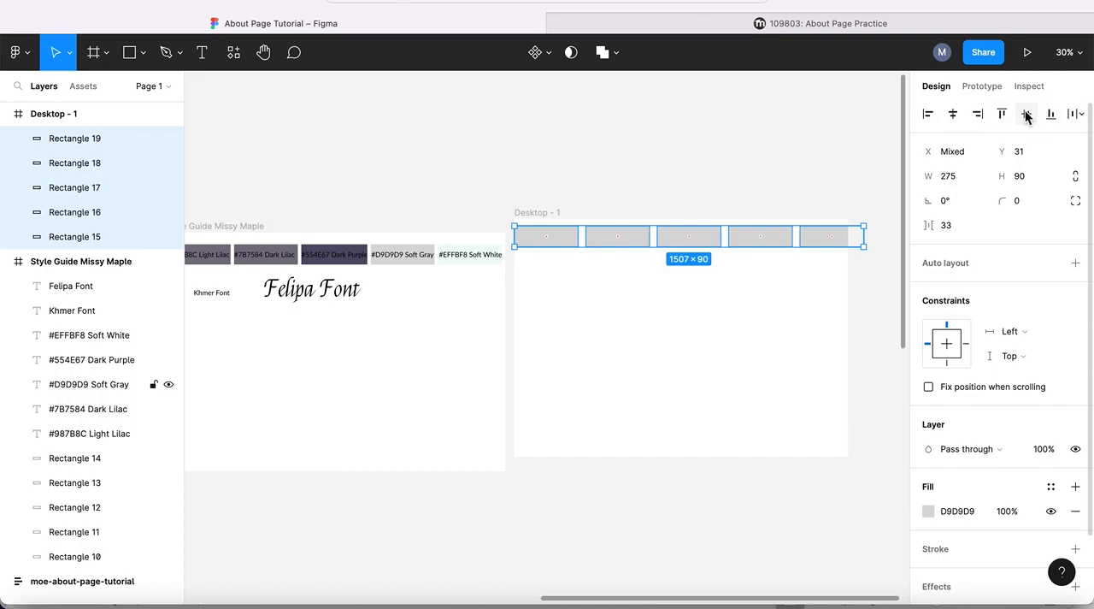
pyautogui.click(1078, 115)
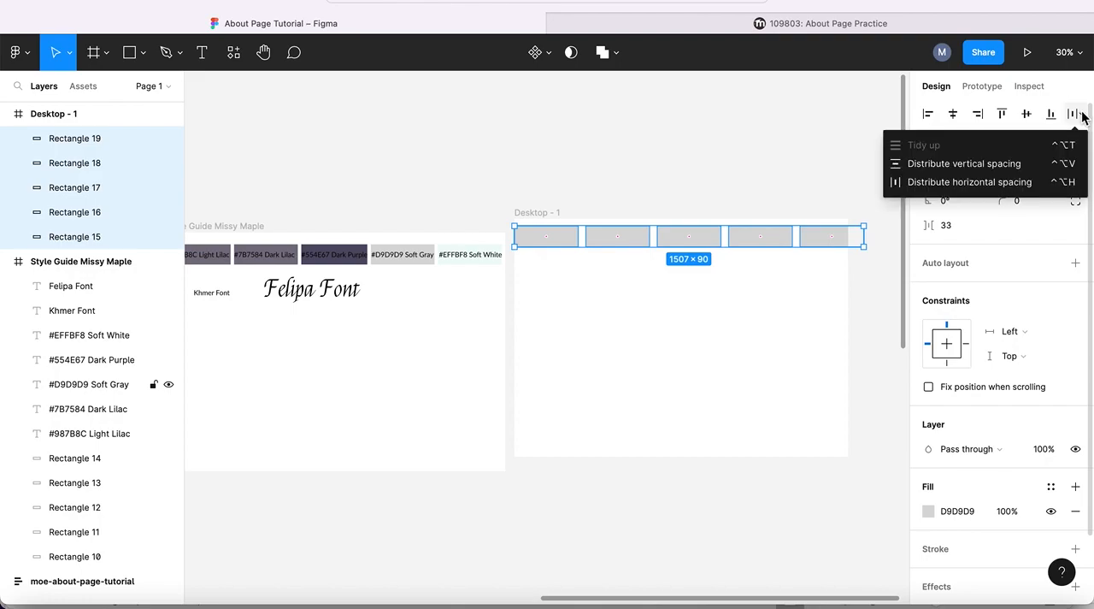
pyautogui.click(1027, 115)
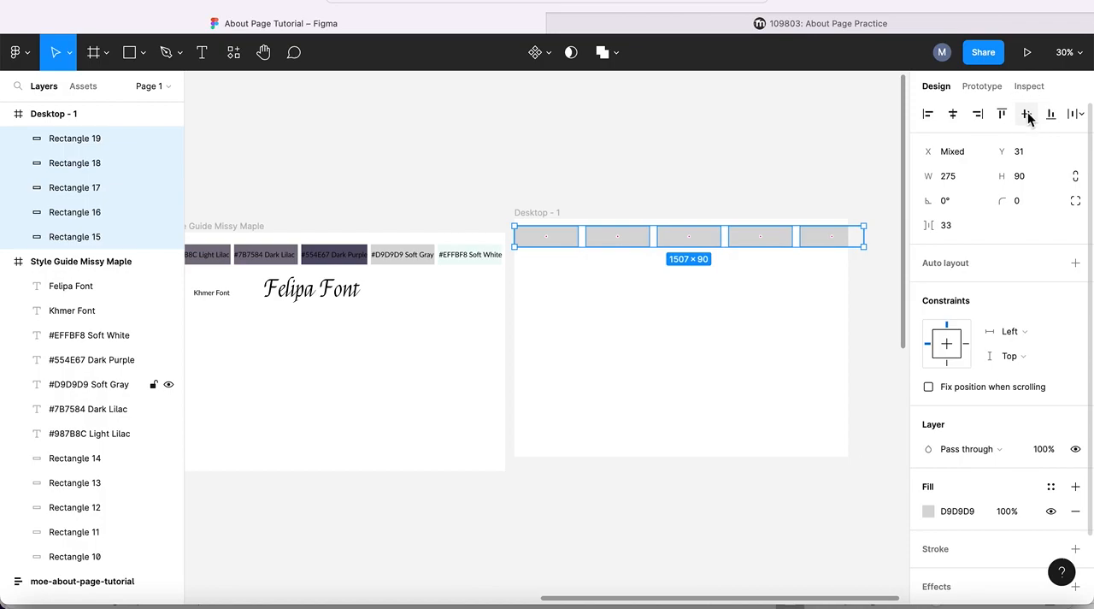
pyautogui.click(613, 125)
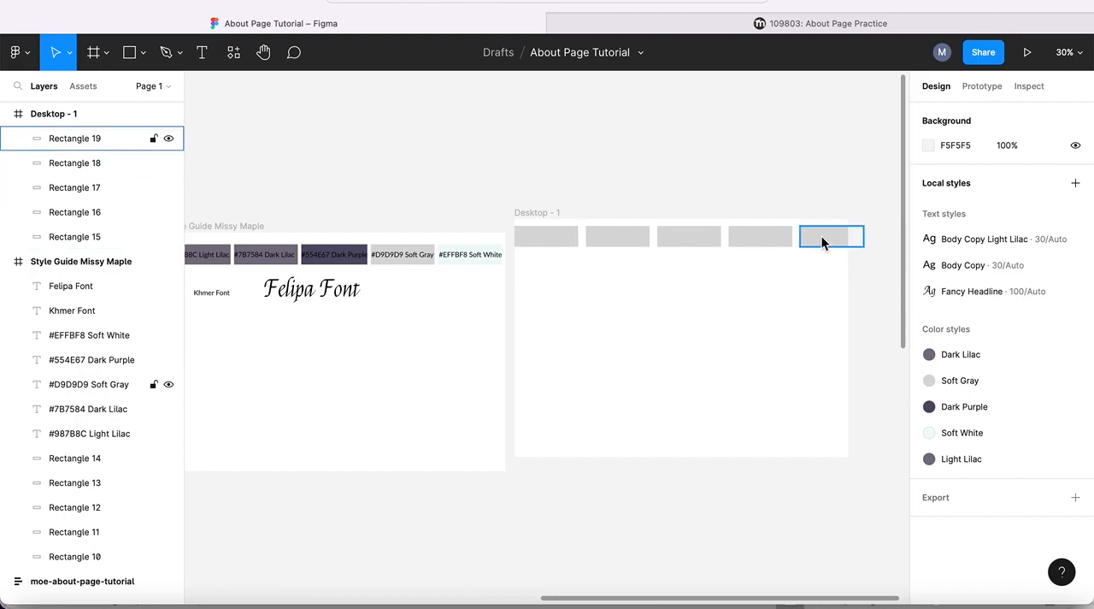
# - Move the fifth rectangle below the first one at about Y 200 and spread the remaining top-row rectangles across the frame's width
pyautogui.moveTo(821, 236); pyautogui.dragTo(537, 283)
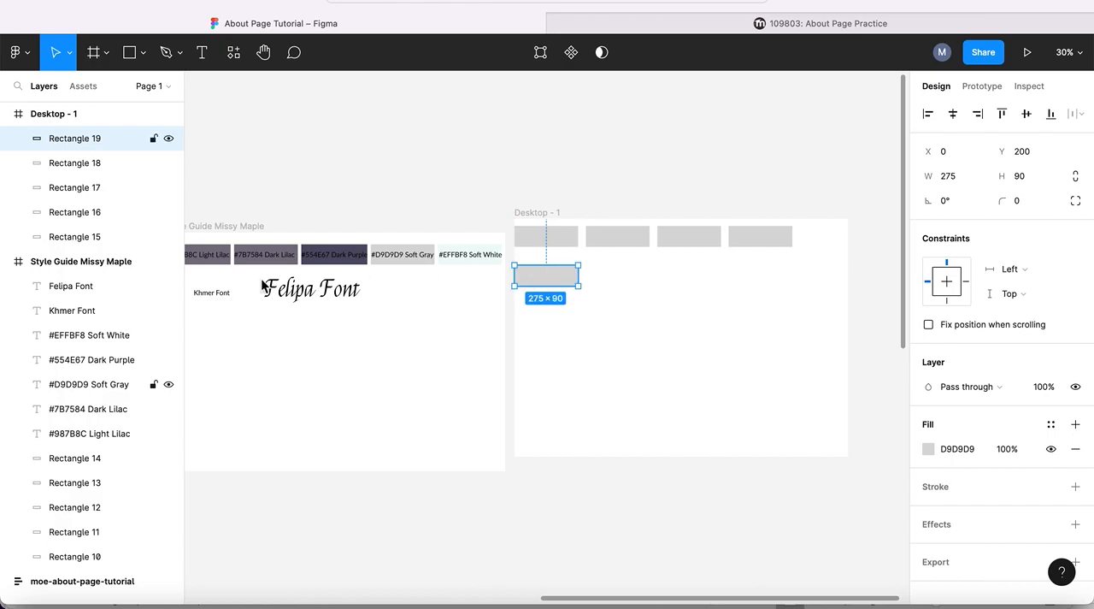
pyautogui.click(548, 239)
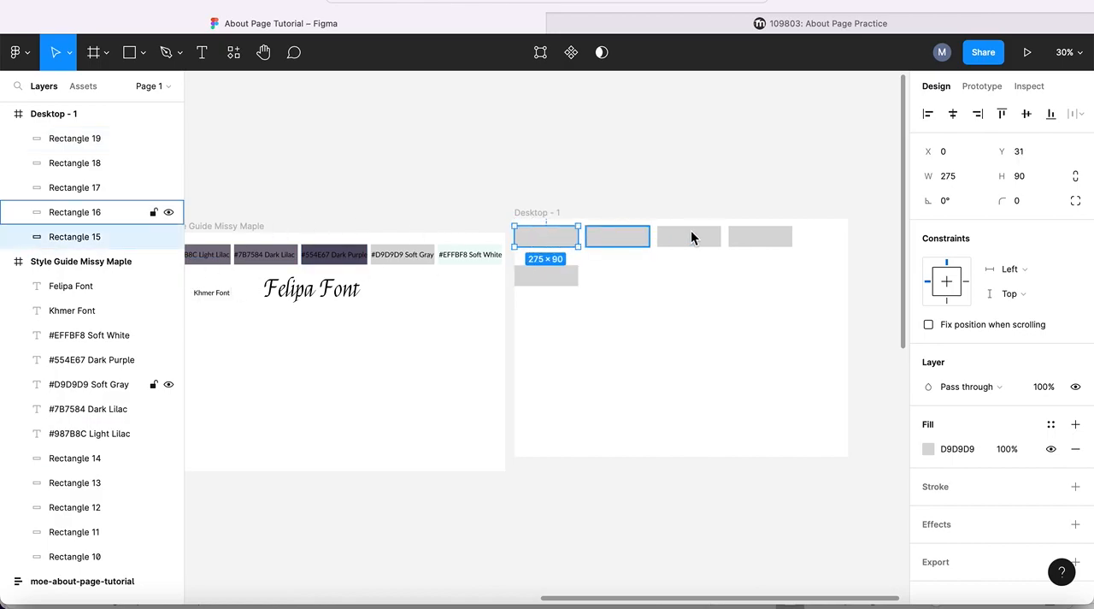
pyautogui.moveTo(750, 236); pyautogui.dragTo(803, 238)
pyautogui.moveTo(684, 236); pyautogui.dragTo(711, 238)
pyautogui.moveTo(622, 237); pyautogui.dragTo(635, 237)
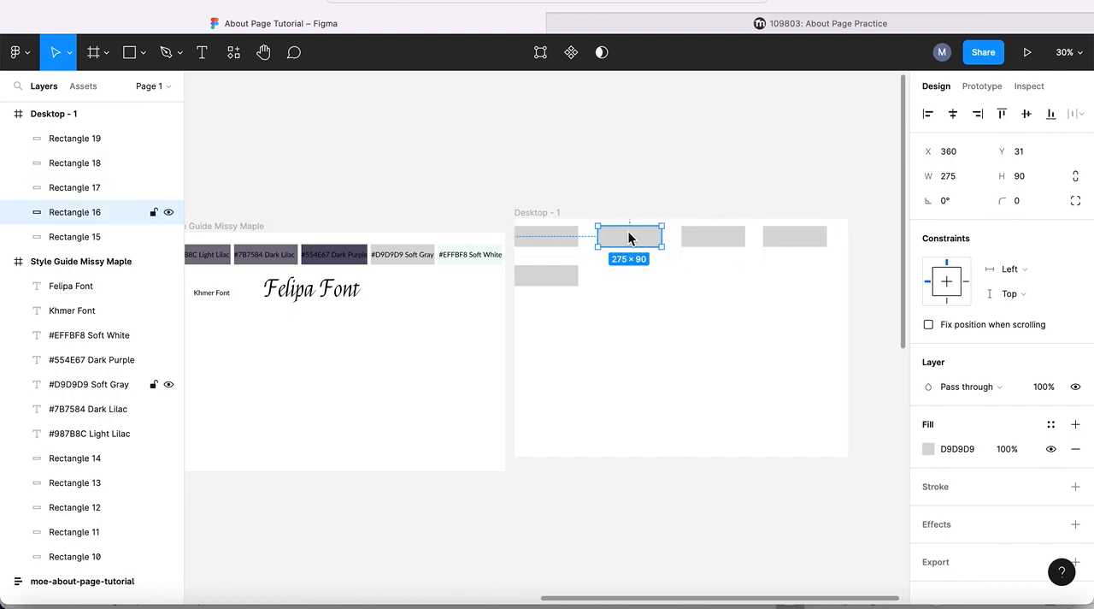
pyautogui.click(532, 237)
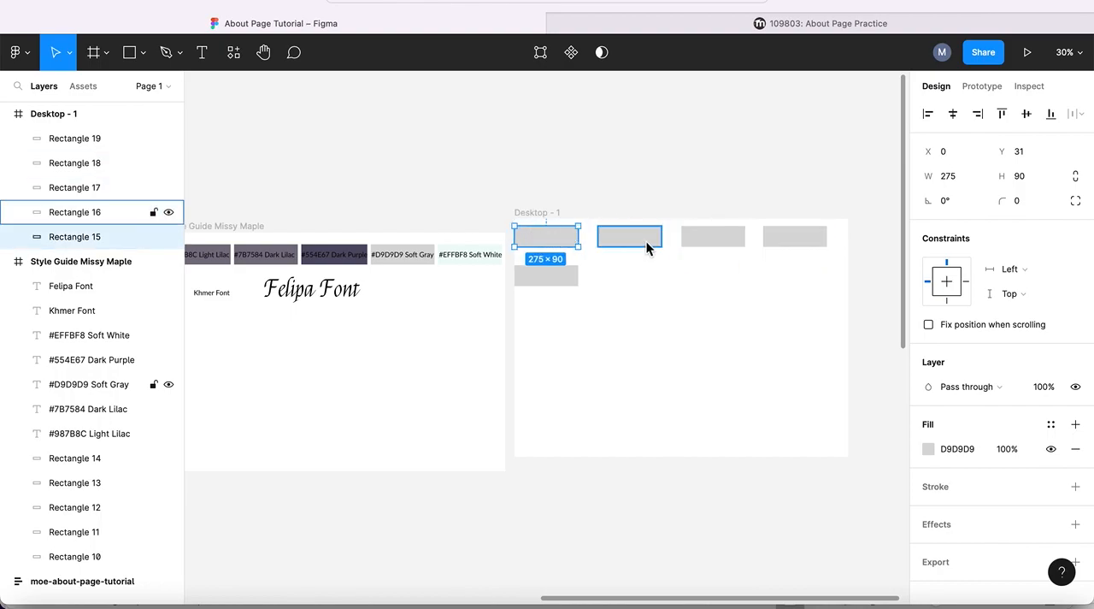
pyautogui.moveTo(710, 237); pyautogui.dragTo(702, 240)
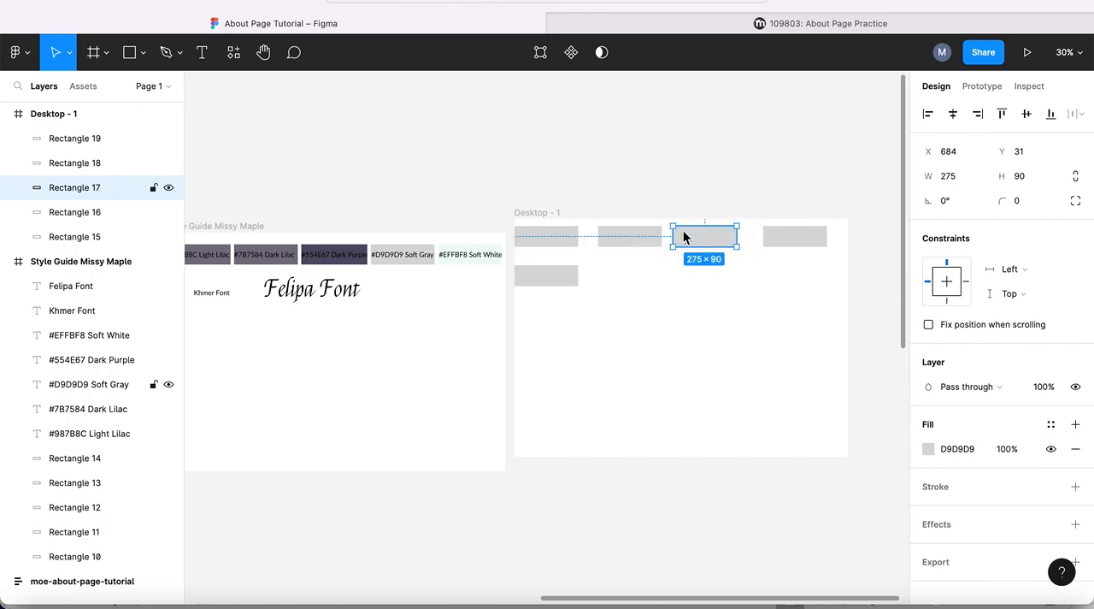
# - Select the four top-row rectangles and even out their spacing with Tidy up
pyautogui.click(542, 232)
pyautogui.keyDown('shift'); pyautogui.click(655, 242); pyautogui.keyUp('shift')
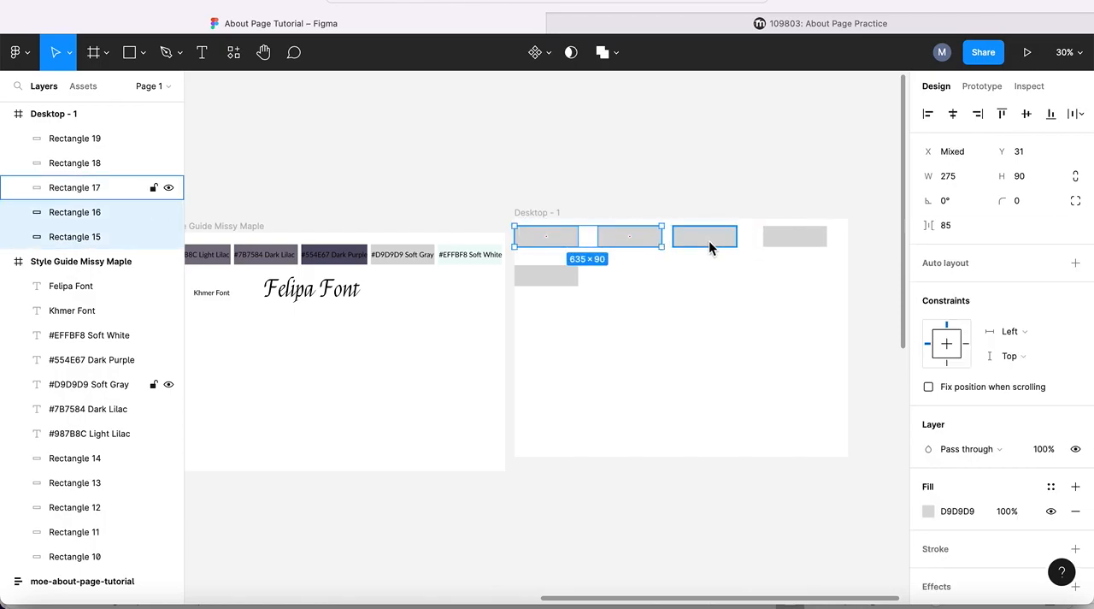
pyautogui.keyDown('shift'); pyautogui.click(708, 240); pyautogui.keyUp('shift')
pyautogui.keyDown('shift'); pyautogui.click(804, 241); pyautogui.keyUp('shift')
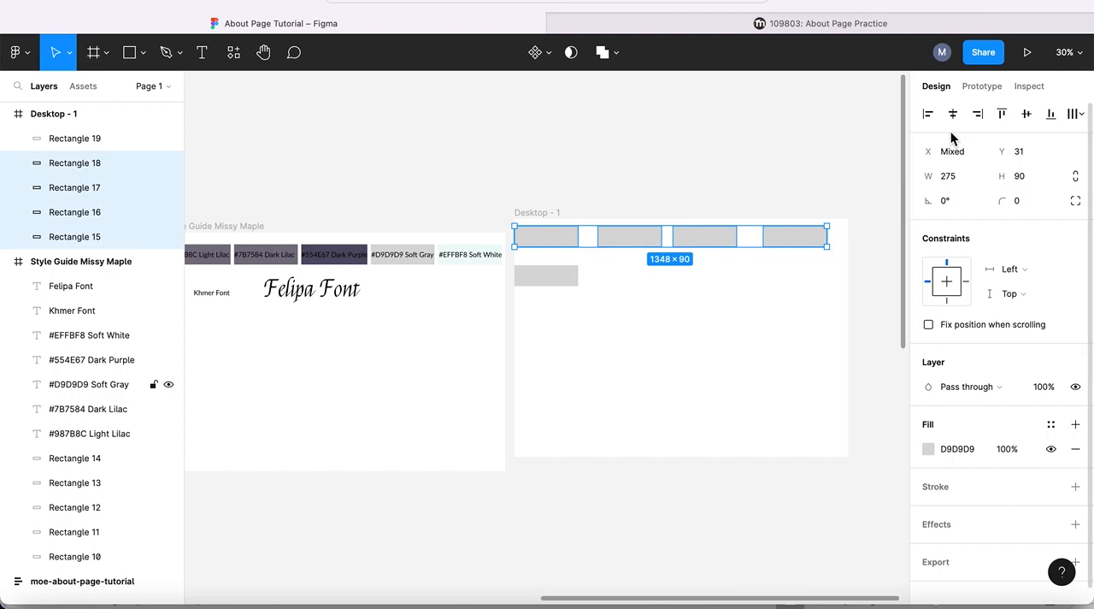
pyautogui.click(1080, 115)
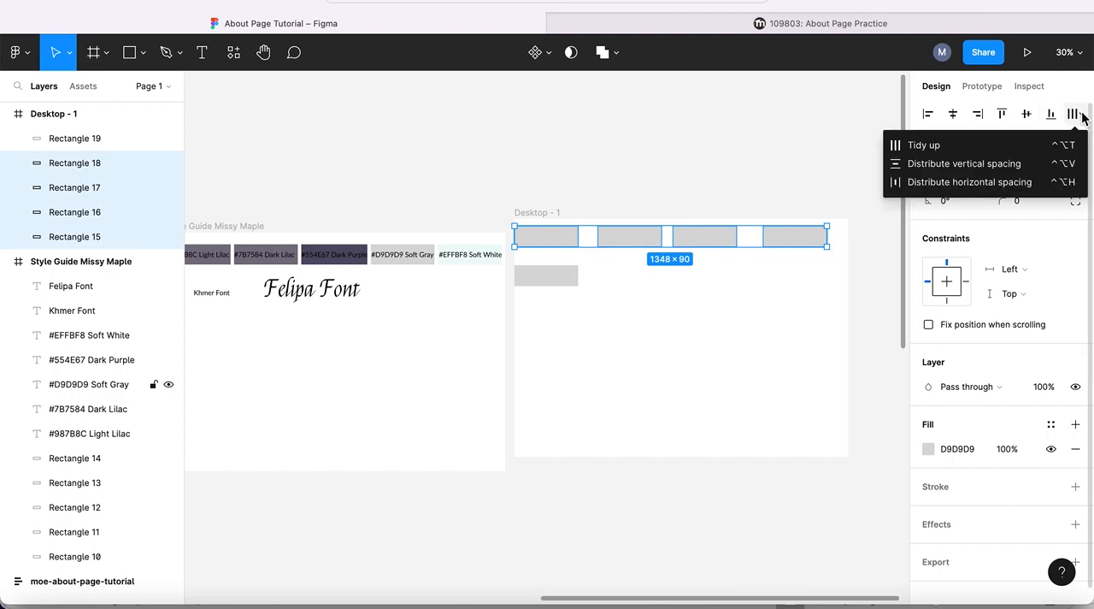
pyautogui.click(921, 146)
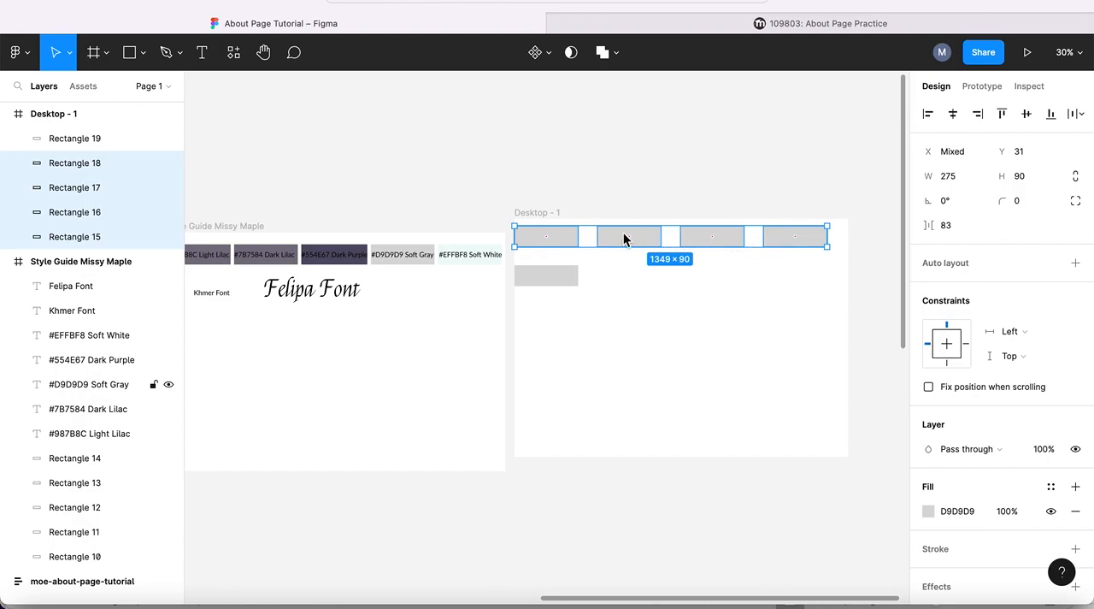
# - Shift the top row right so it starts at X 45, and move the fifth rectangle to X 45, Y 197 beneath the first
pyautogui.click(551, 237)
pyautogui.moveTo(550, 237); pyautogui.dragTo(560, 237)
pyautogui.moveTo(552, 274)
pyautogui.mouseDown()
pyautogui.moveTo(574, 271)
pyautogui.moveTo(565, 274)
pyautogui.mouseUp()
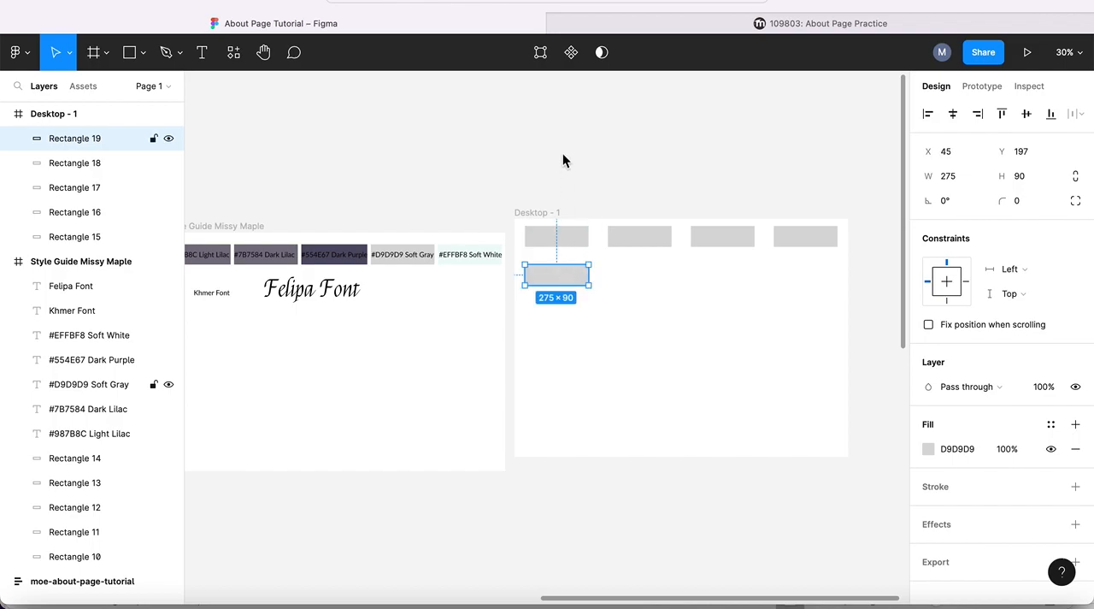
pyautogui.click(559, 237)
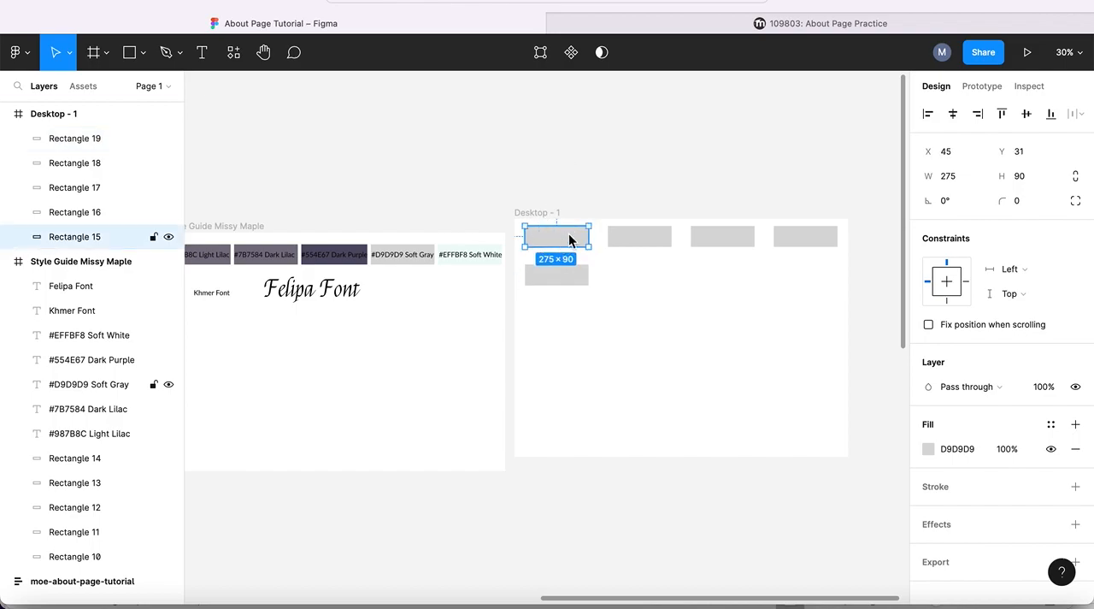
# - Copy "#987B8C Light Lilac" from the About Page Practice page in the browser and paste it as a text label on the first Figma rectangle
pyautogui.click(823, 23)
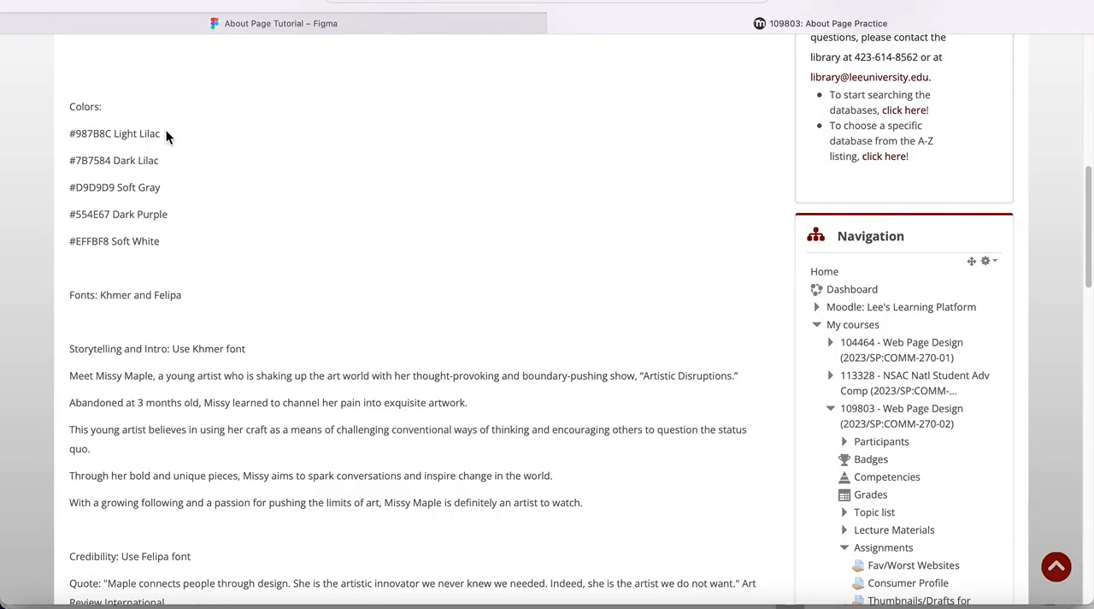
pyautogui.moveTo(162, 132); pyautogui.dragTo(76, 125)
pyautogui.press('super+c')
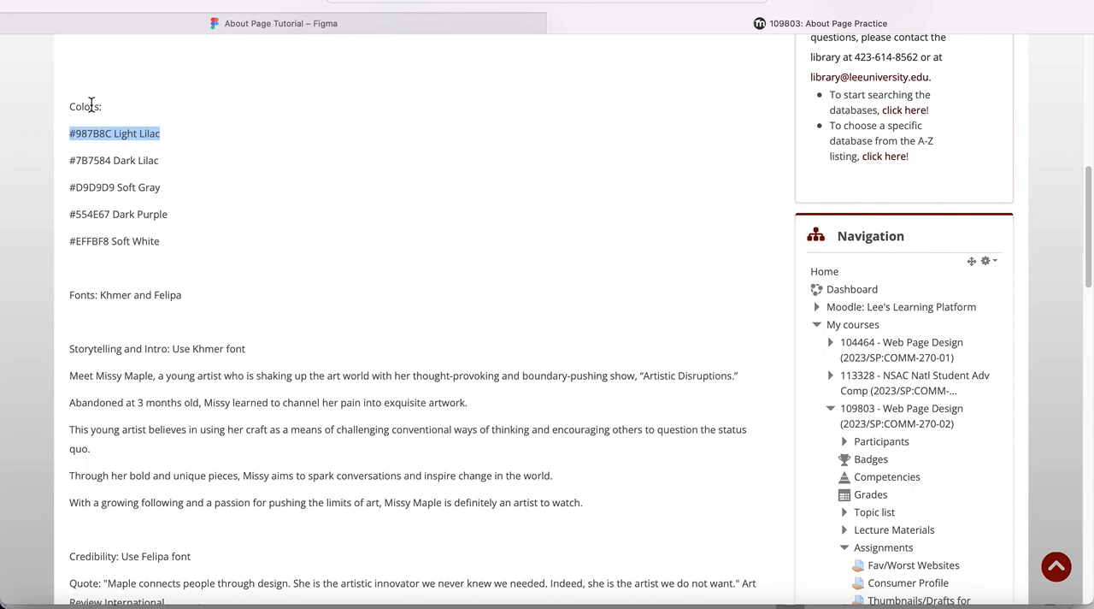
pyautogui.click(334, 23)
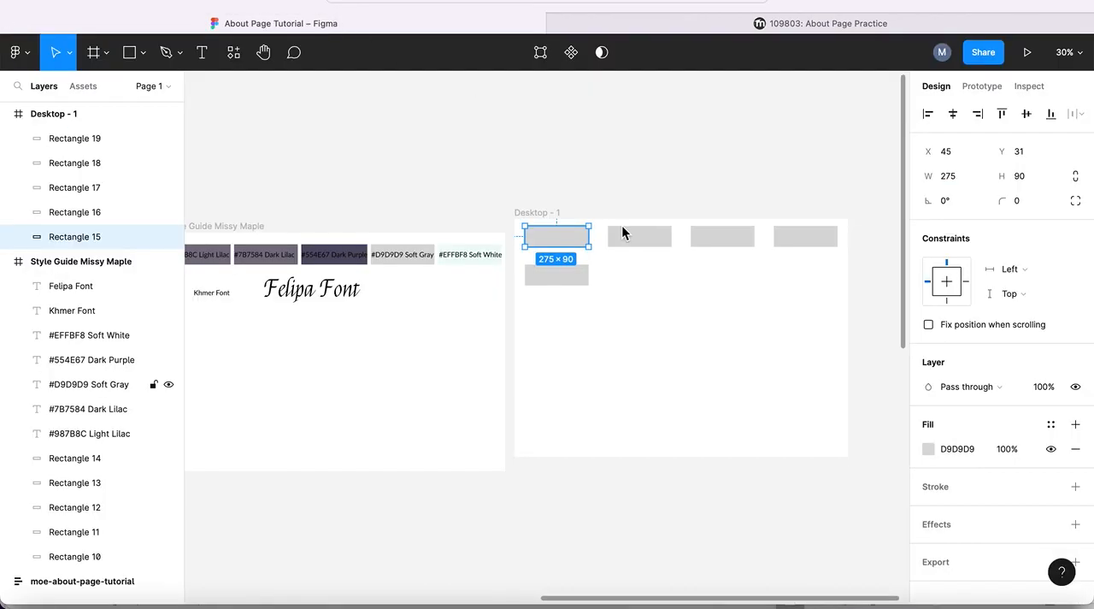
pyautogui.click(203, 53)
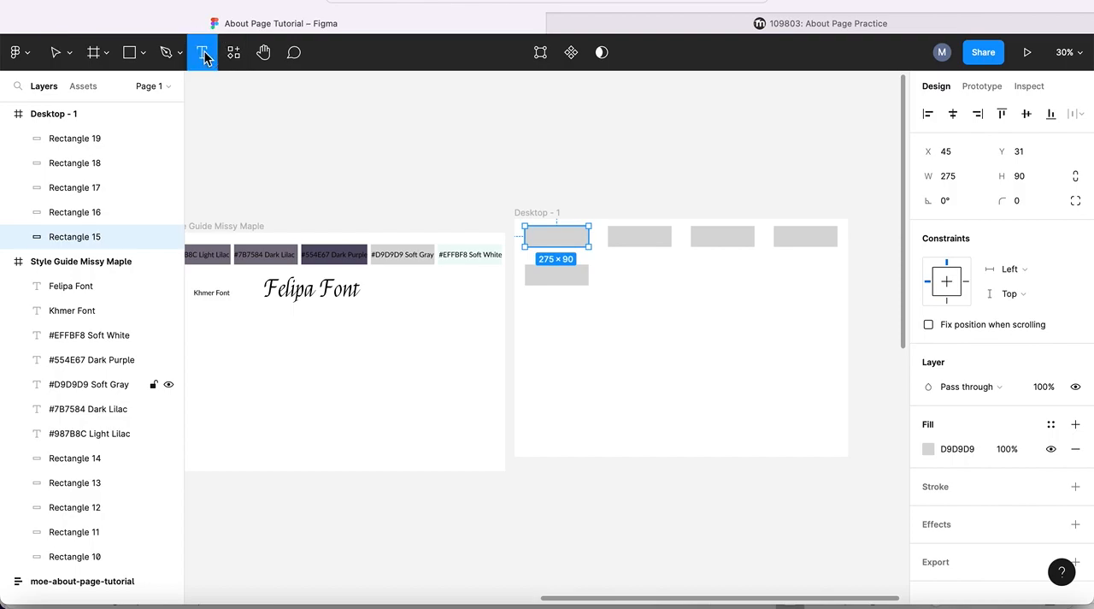
pyautogui.click(531, 236)
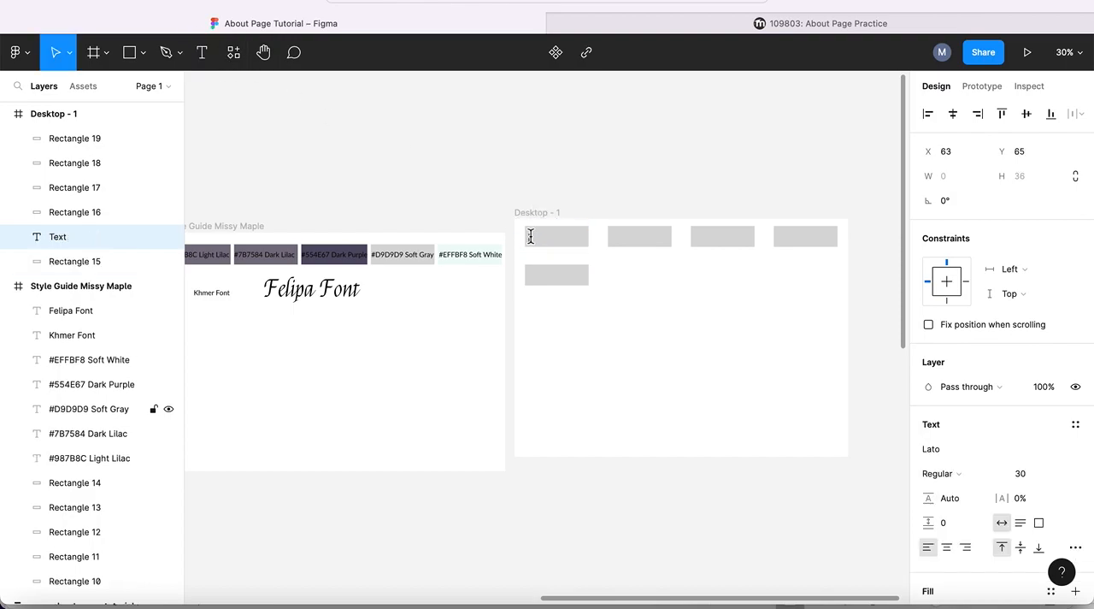
pyautogui.press('super+v')
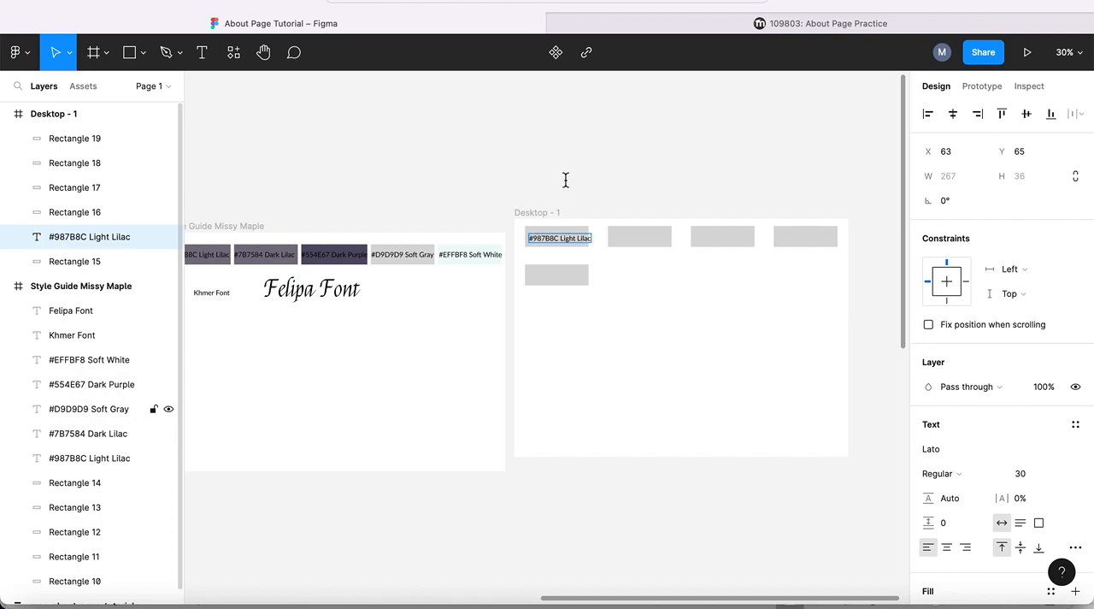
pyautogui.press('Escape')
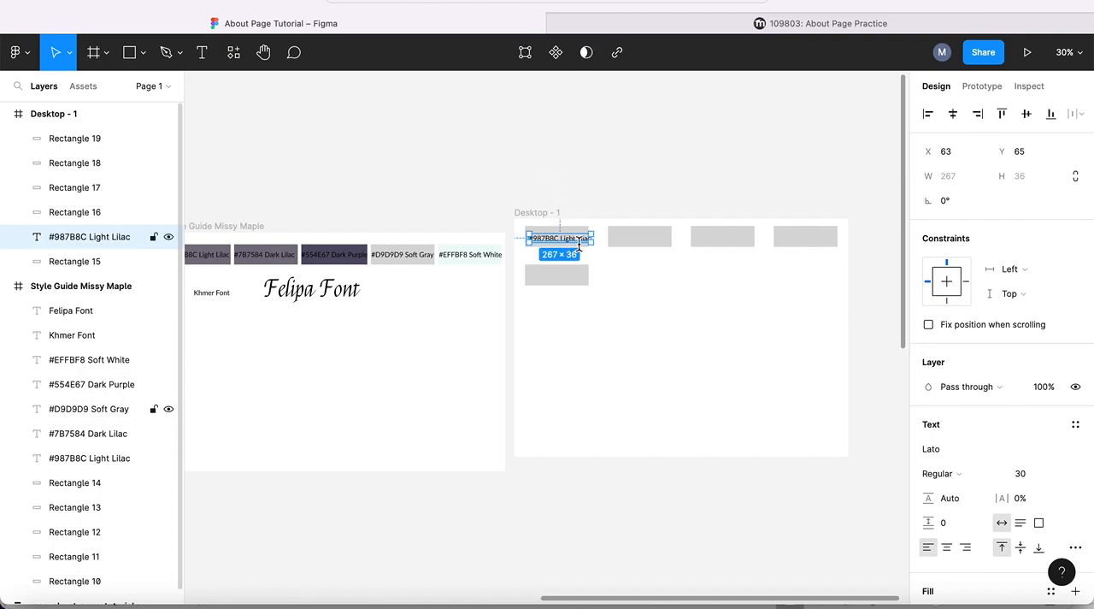
# - Move the #987B8C Light Lilac label to X 45, Y 58 on the first rectangle and select its hex code
pyautogui.click(599, 288)
pyautogui.moveTo(548, 241); pyautogui.dragTo(543, 241)
pyautogui.doubleClick(542, 236)
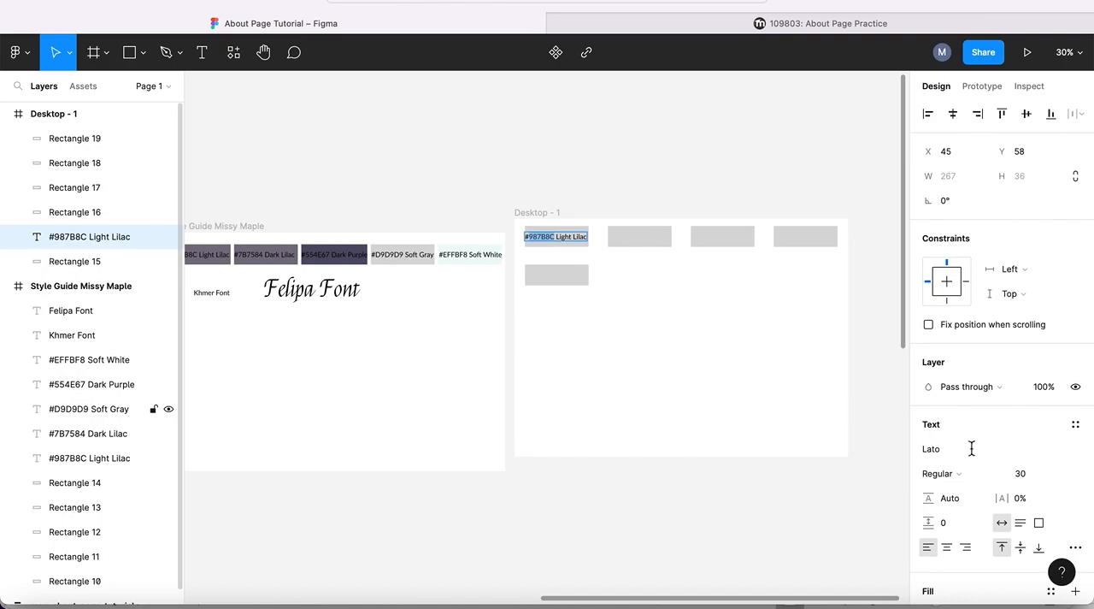
pyautogui.scroll(-2, 940, 487)
pyautogui.scroll(-2, 940, 487)
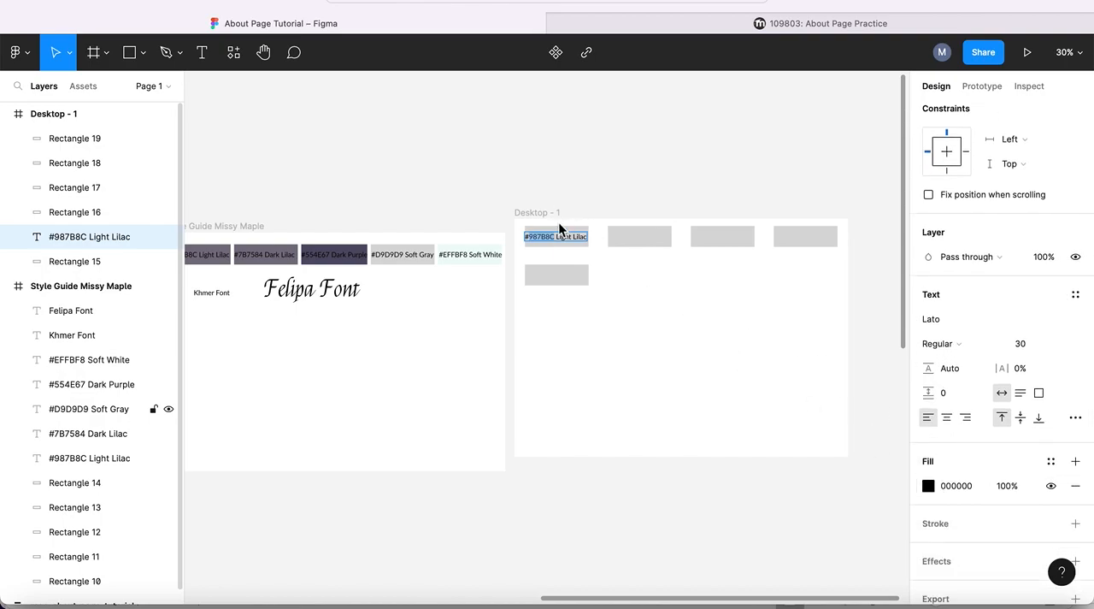
pyautogui.press('Escape')
# - Set the fill of the first rectangle in Desktop - 1 to hex 987B8C
pyautogui.click(561, 231)
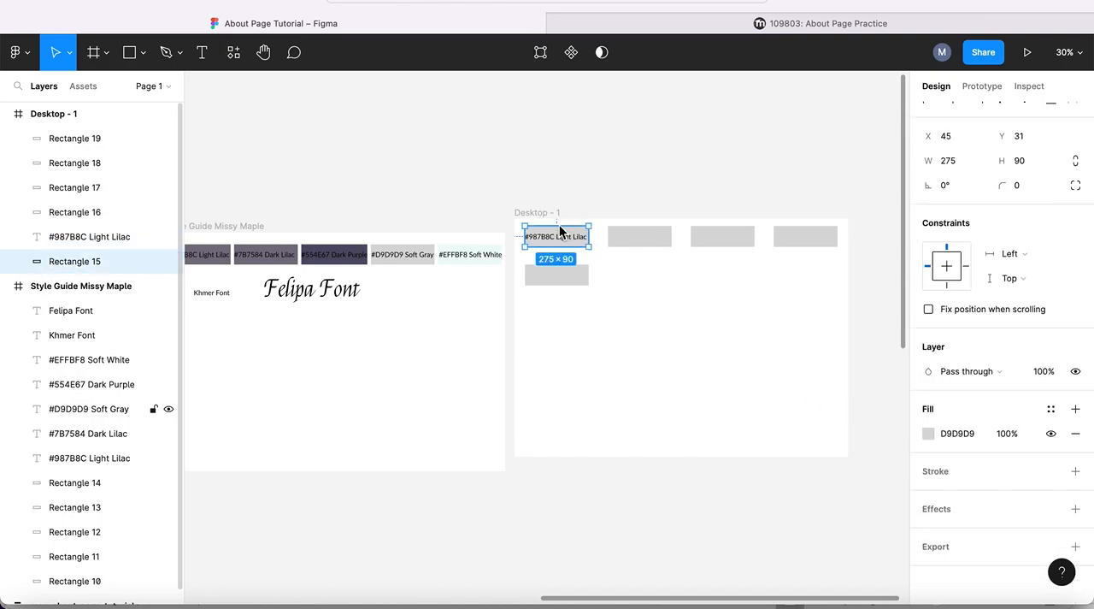
pyautogui.click(929, 433)
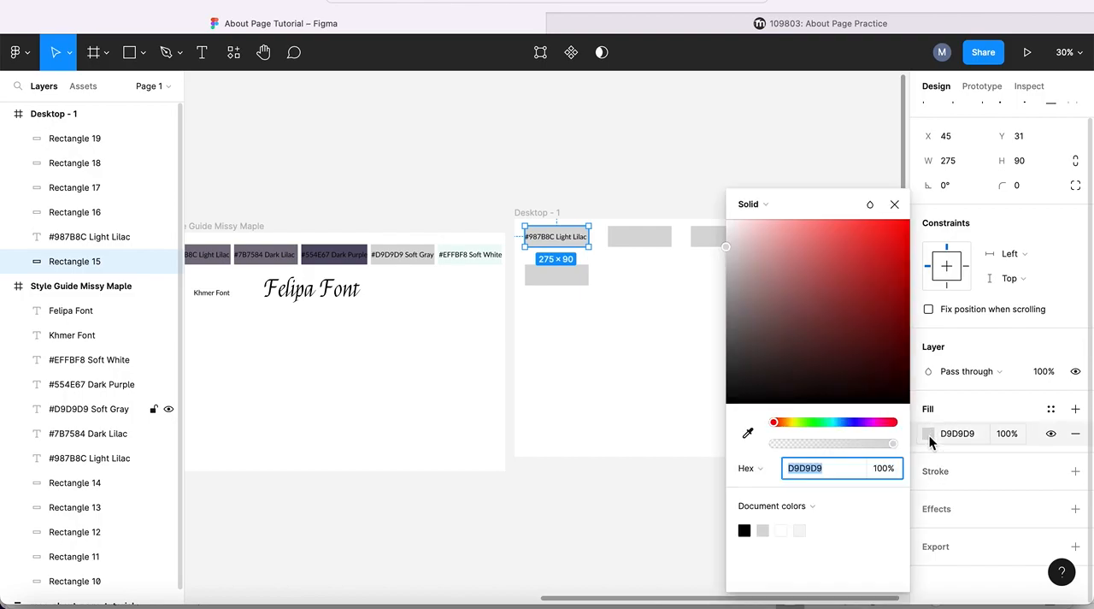
pyautogui.write('987B8C')
pyautogui.press('Return')
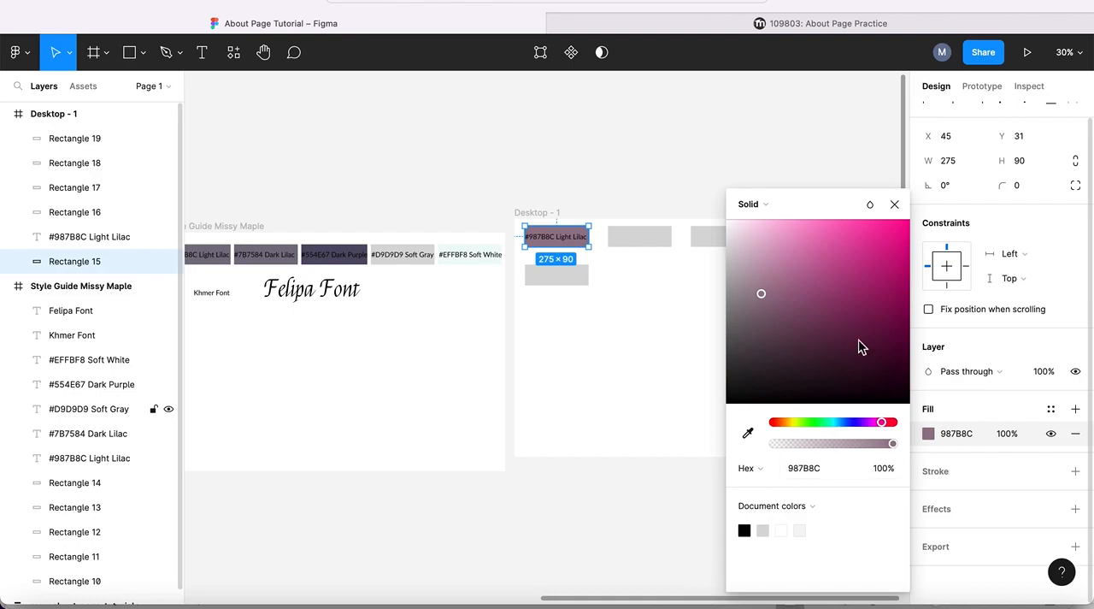
pyautogui.click(894, 204)
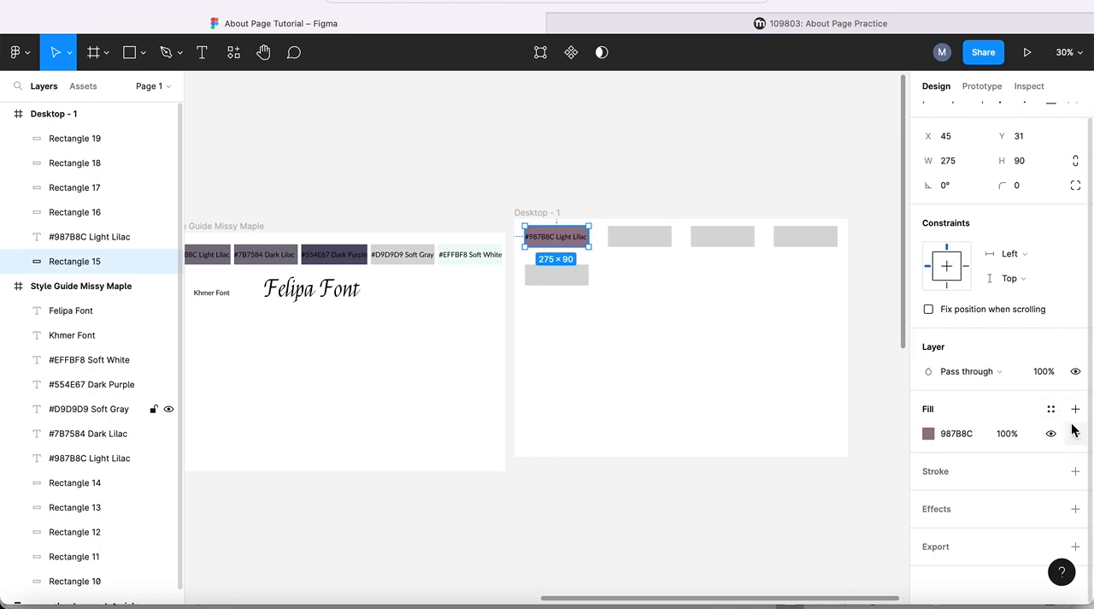
pyautogui.click(1051, 413)
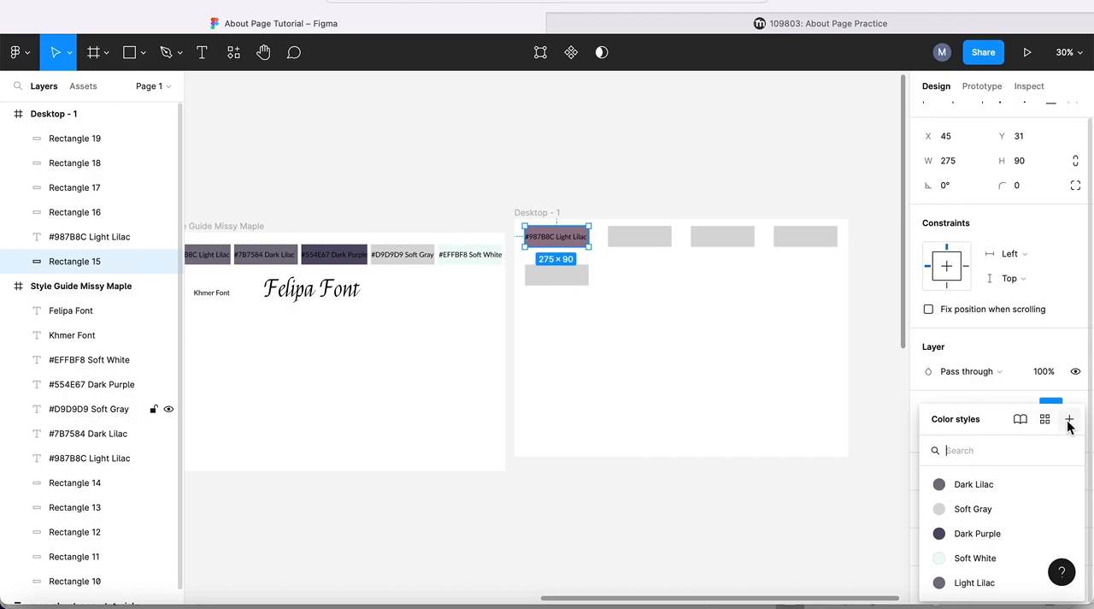
pyautogui.click(1069, 421)
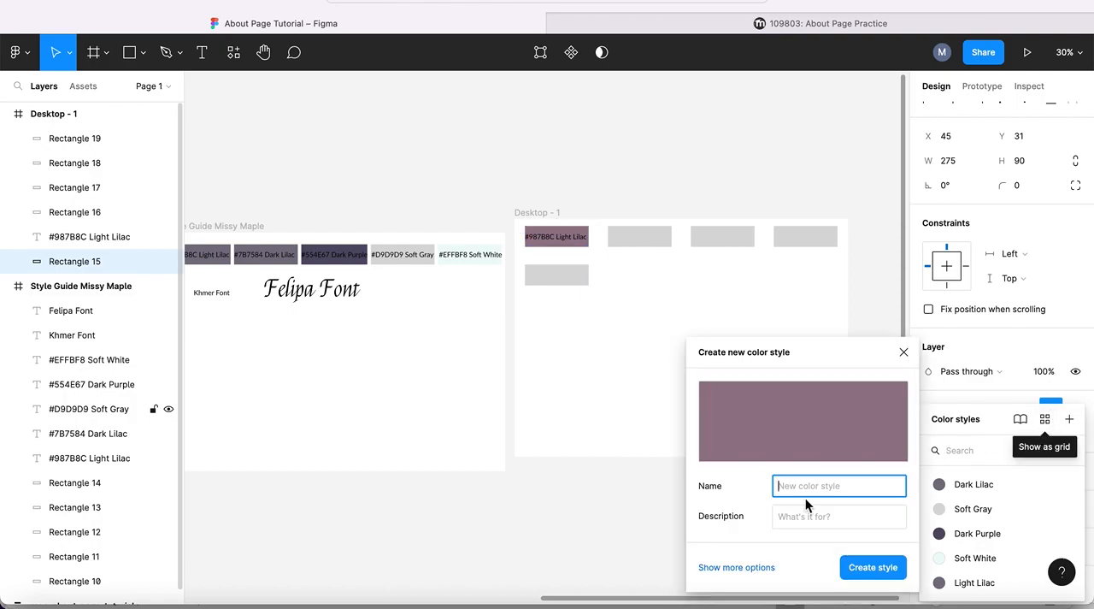
pyautogui.write('Light Lilac')
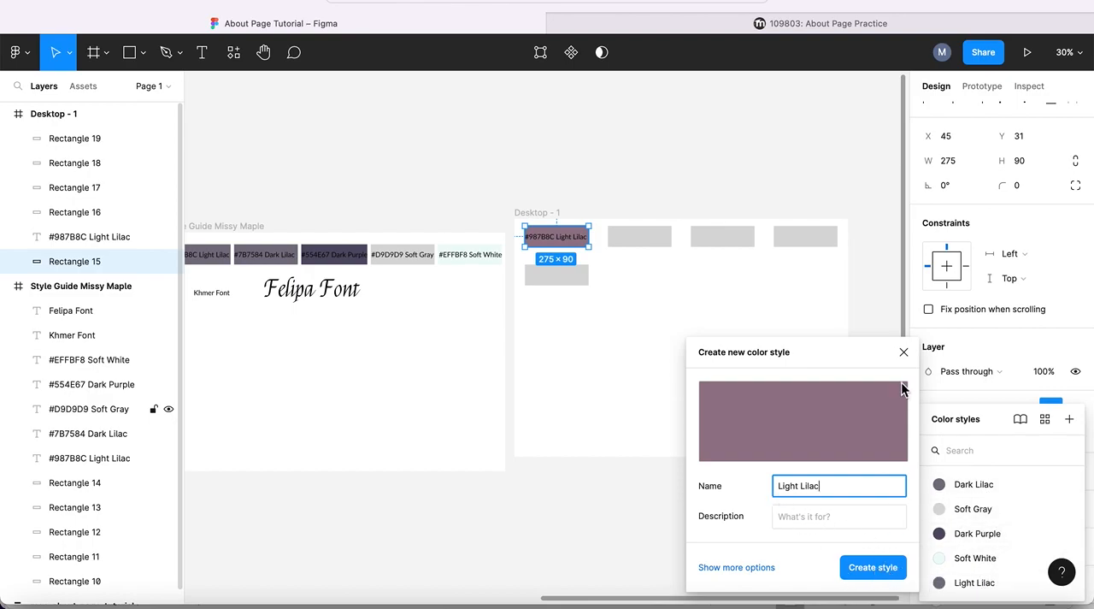
pyautogui.click(903, 353)
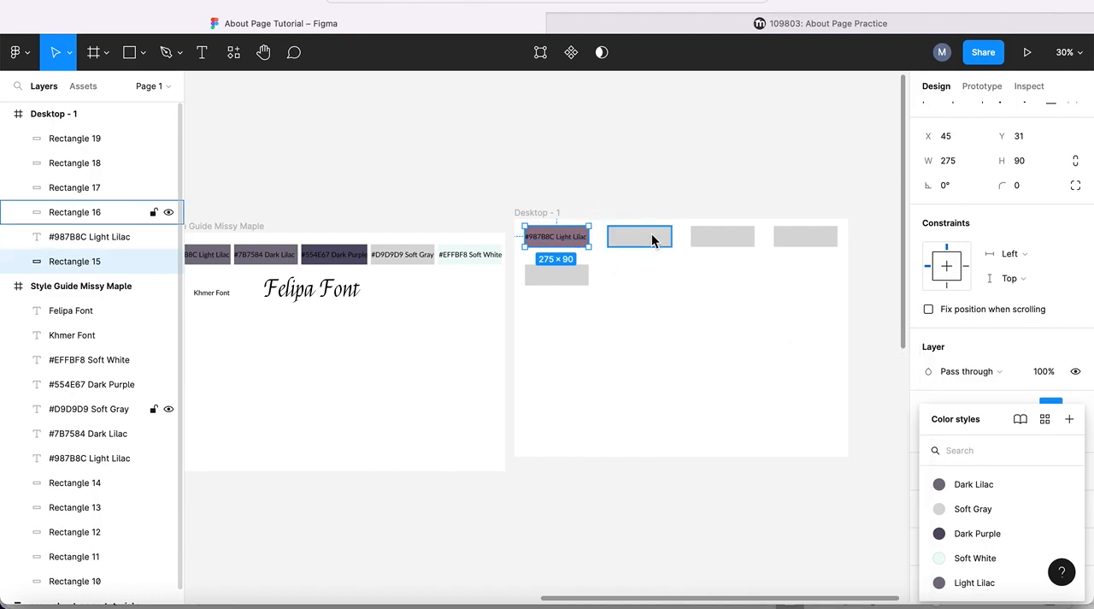
# - Check the color list on the About Page Practice page and compare the Light Lilac swatch fills in the two Figma frames
pyautogui.click(826, 25)
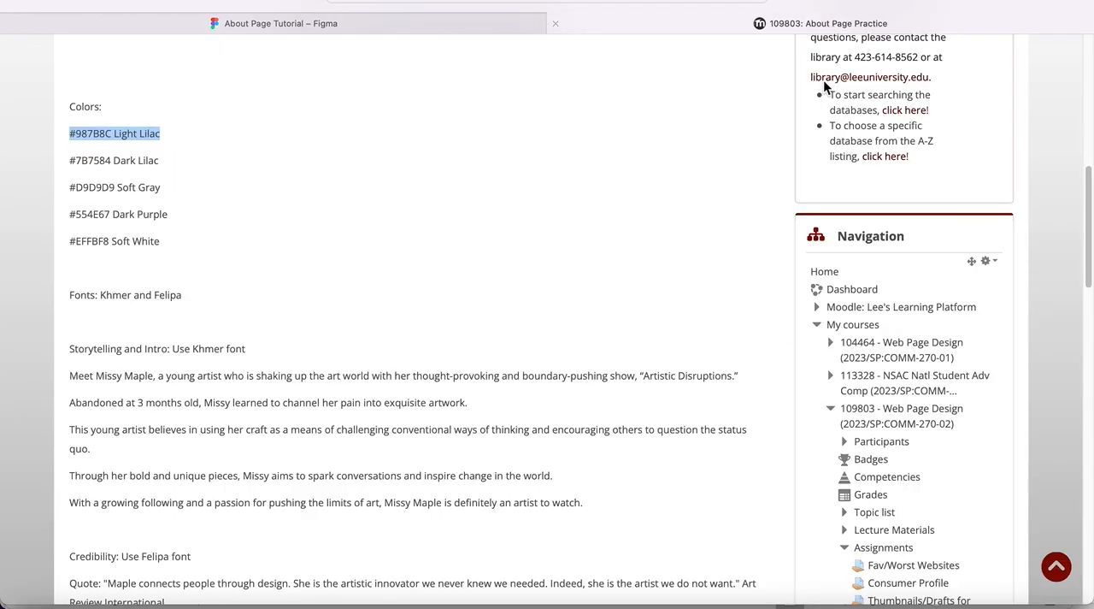
pyautogui.click(414, 30)
pyautogui.hscroll(-3, 292, 265)
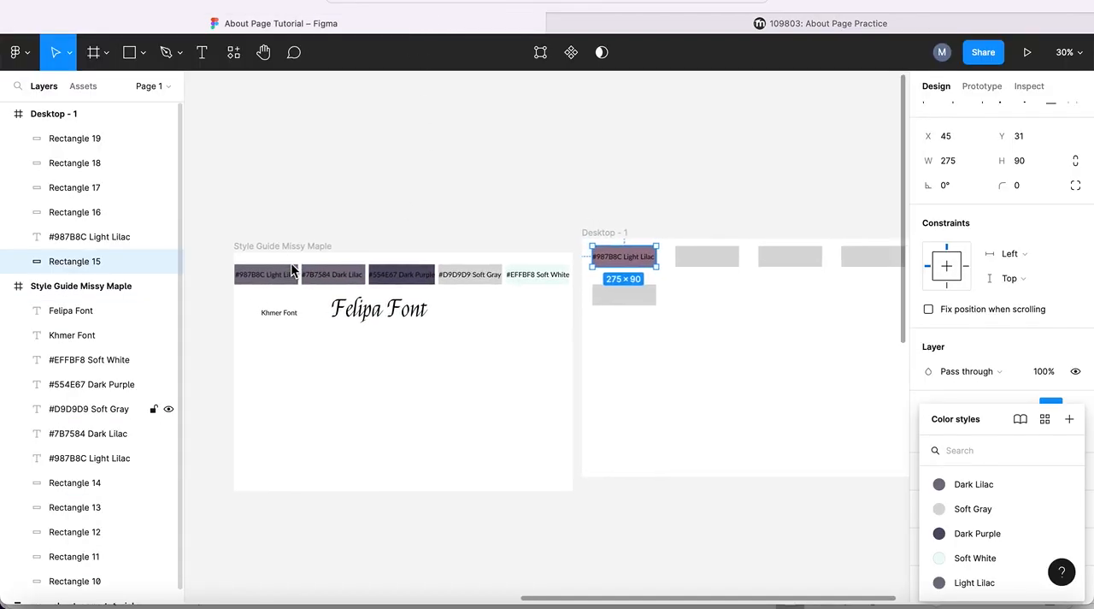
pyautogui.scroll(5, 290, 269)
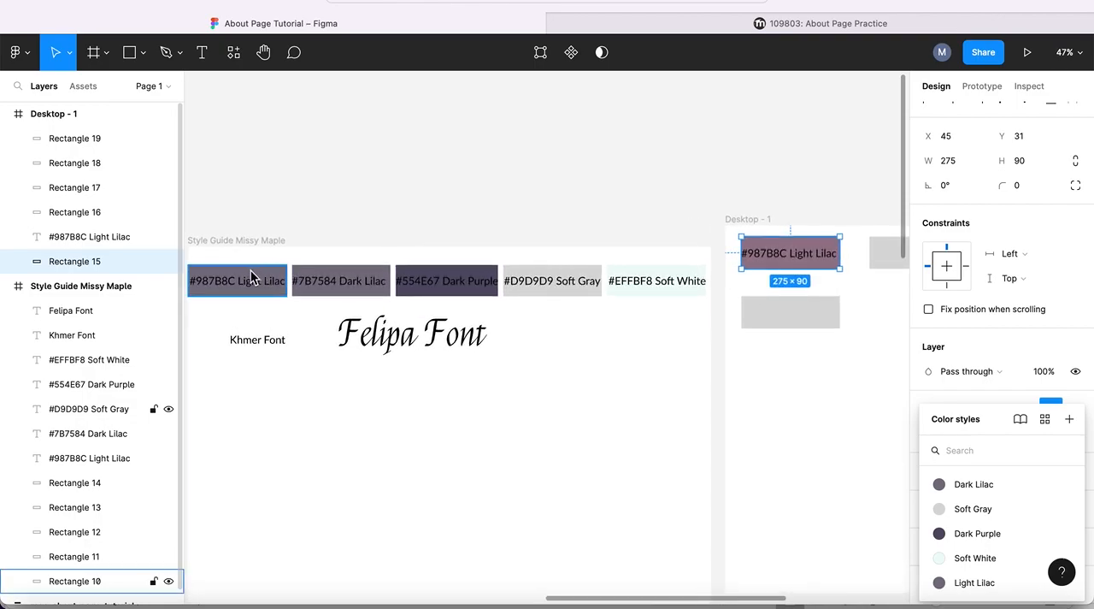
pyautogui.click(249, 271)
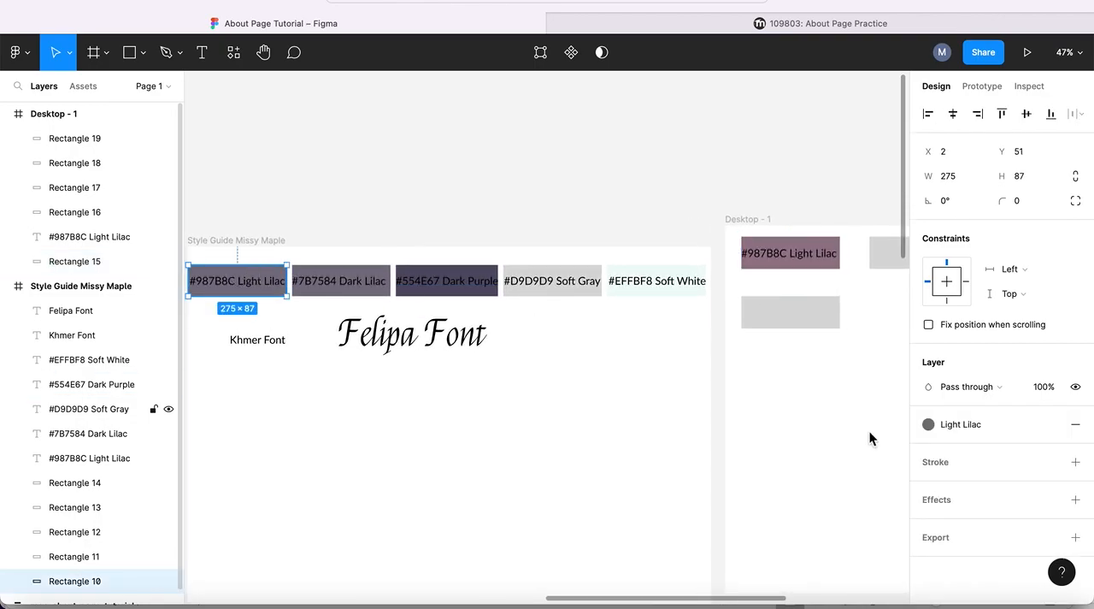
pyautogui.hscroll(4, 696, 184)
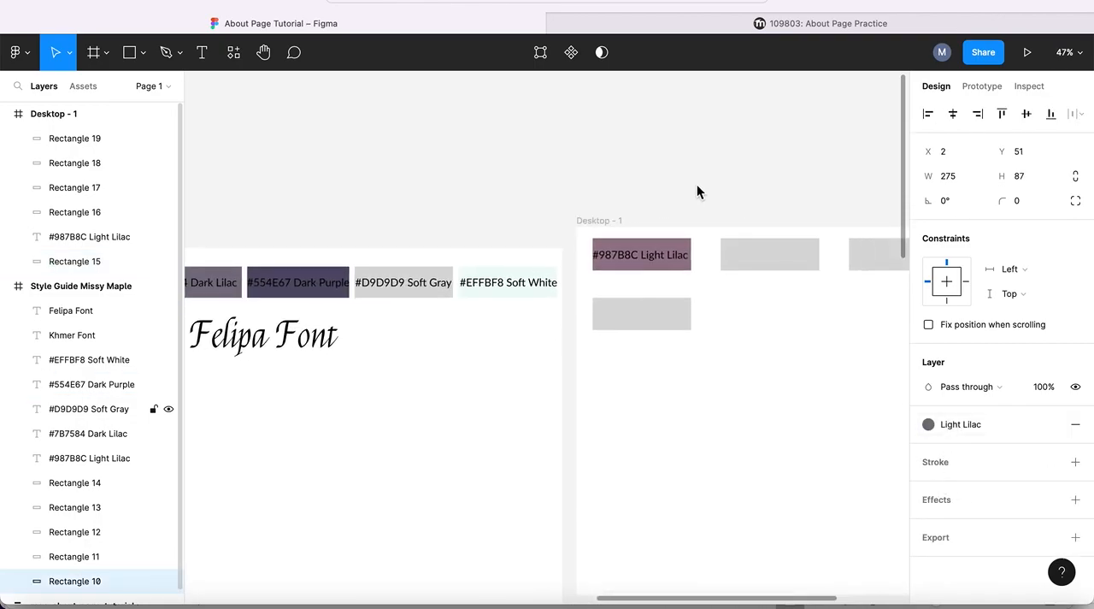
pyautogui.click(625, 244)
pyautogui.hscroll(3, 702, 244)
pyautogui.hscroll(-2, 702, 245)
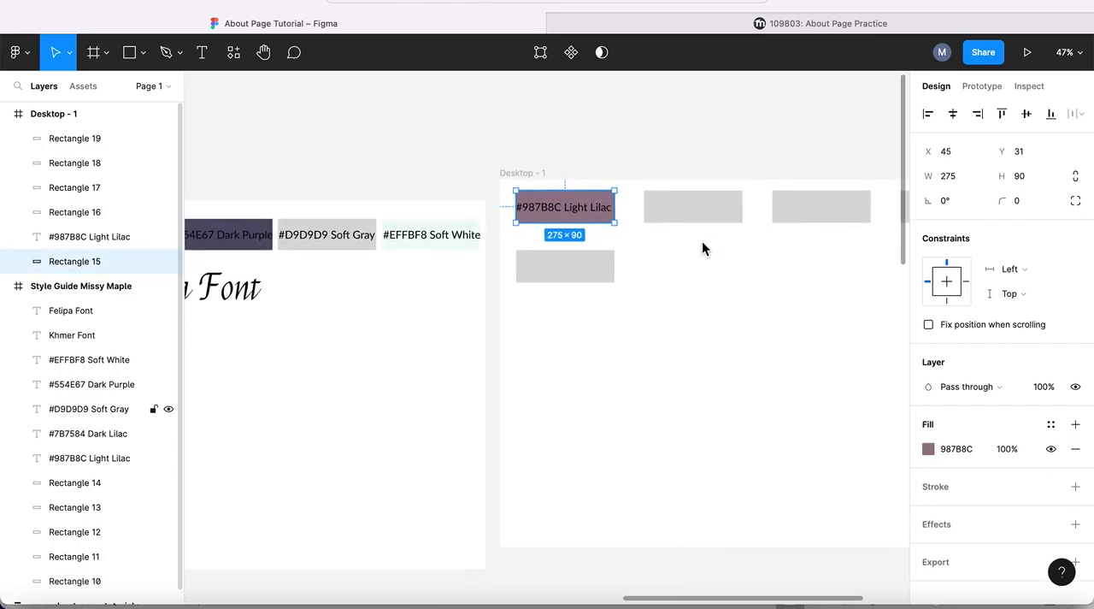
pyautogui.hscroll(4, 701, 245)
pyautogui.scroll(2, 701, 244)
pyautogui.hscroll(1, 702, 245)
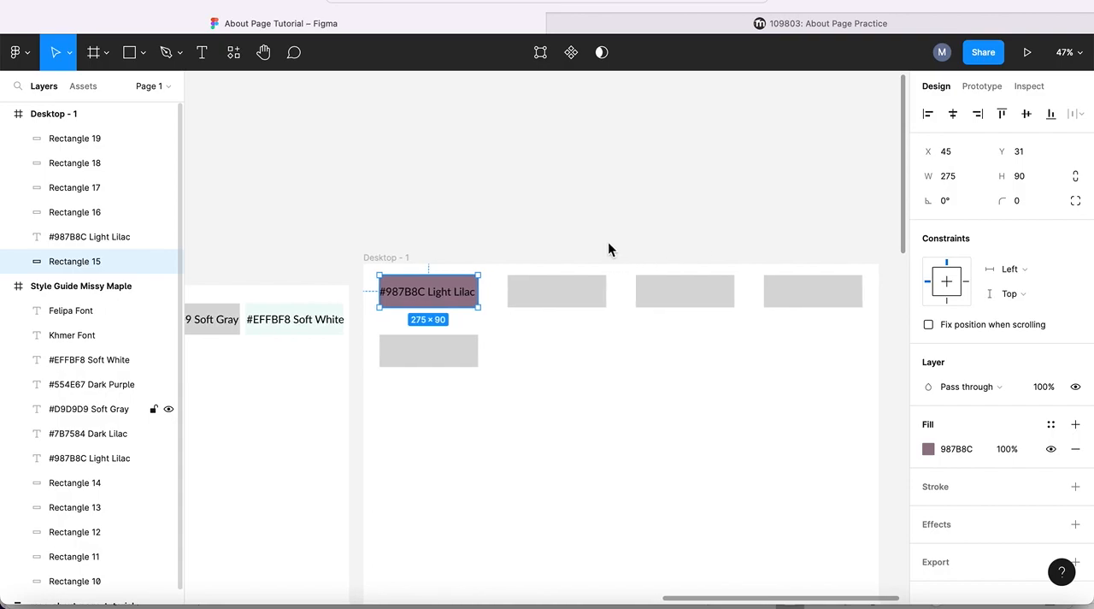
pyautogui.hscroll(-7, 464, 241)
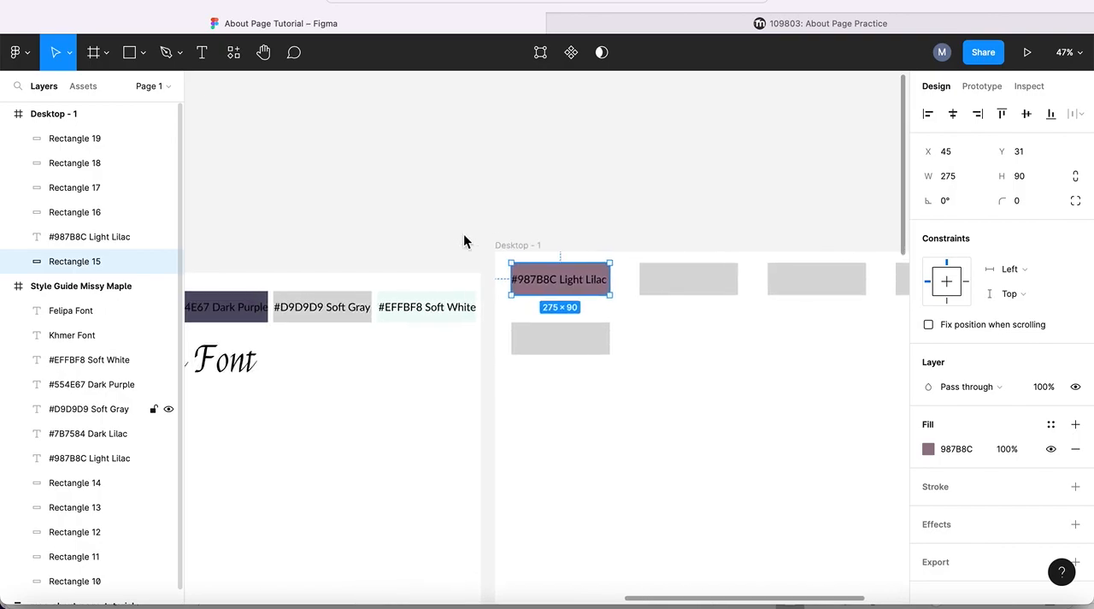
pyautogui.scroll(-1, 464, 240)
pyautogui.hscroll(1, 464, 239)
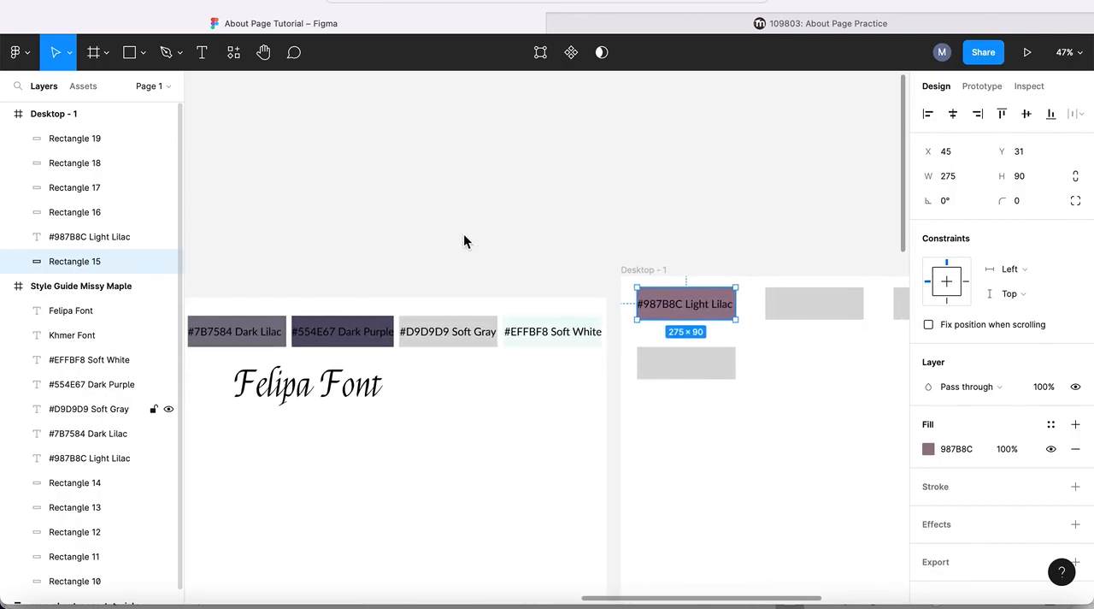
pyautogui.scroll(2, 464, 240)
pyautogui.hscroll(-1, 464, 239)
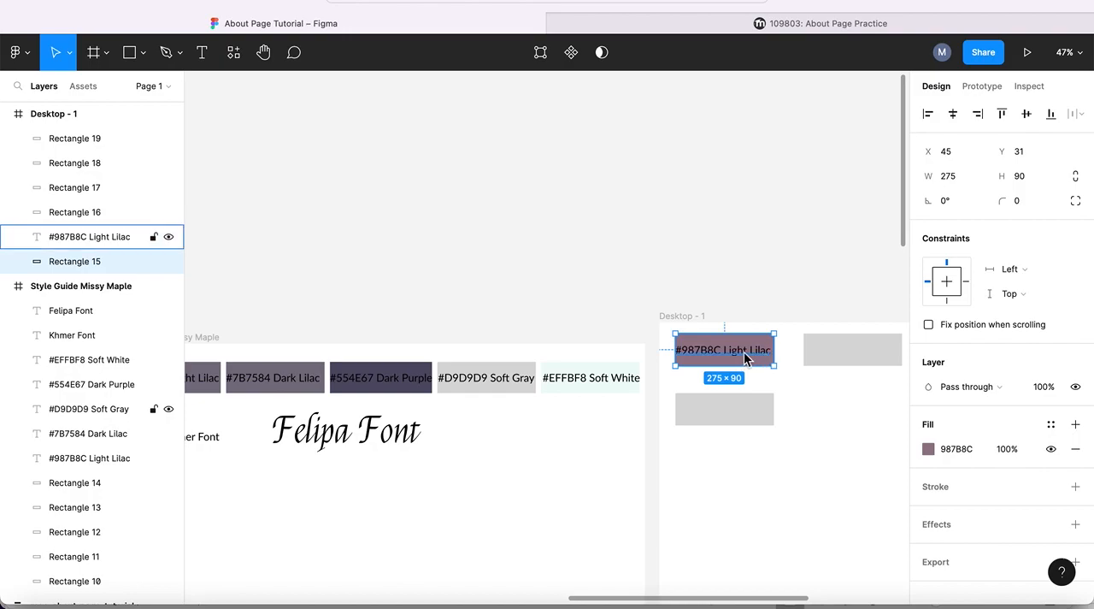
pyautogui.hscroll(2, 695, 348)
pyautogui.scroll(-1, 695, 348)
pyautogui.hscroll(1, 693, 347)
pyautogui.scroll(-1, 693, 347)
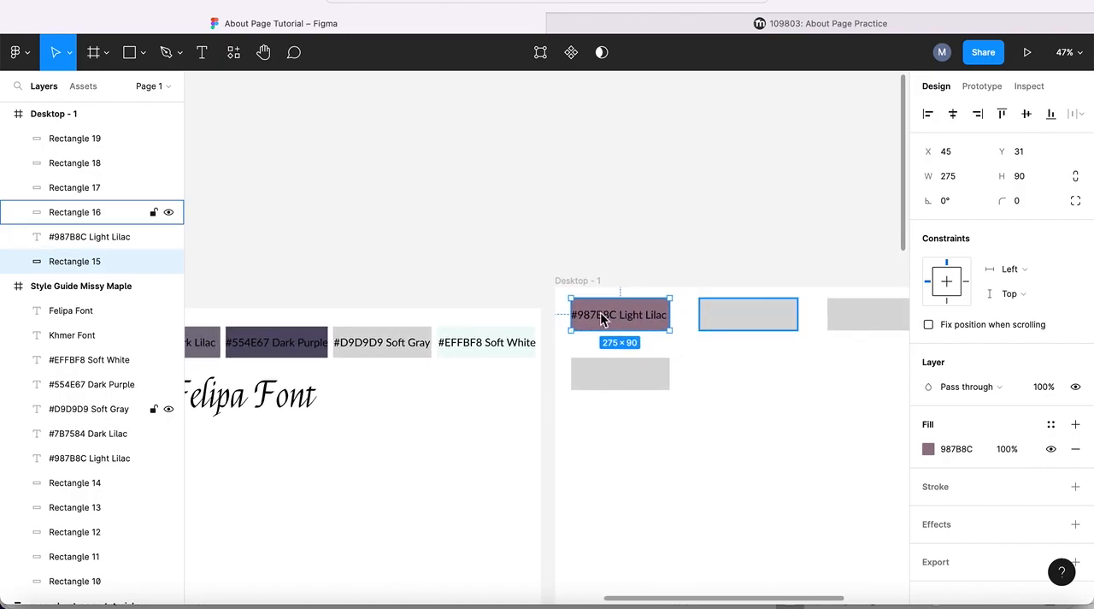
pyautogui.hscroll(5, 860, 321)
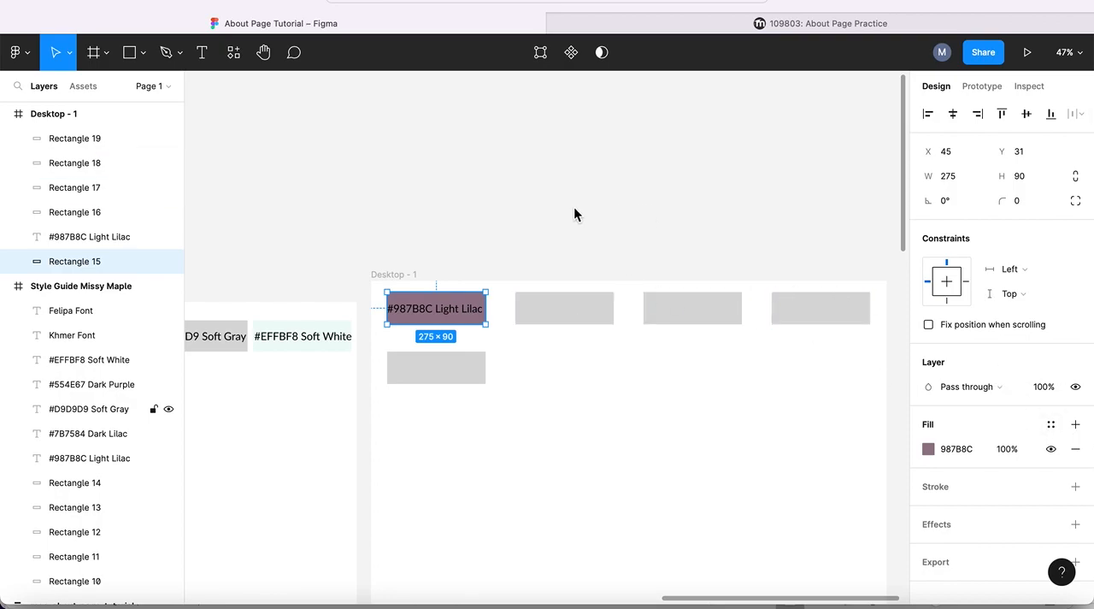
pyautogui.scroll(-2, 574, 209)
pyautogui.hscroll(-1, 574, 209)
pyautogui.scroll(1, 574, 208)
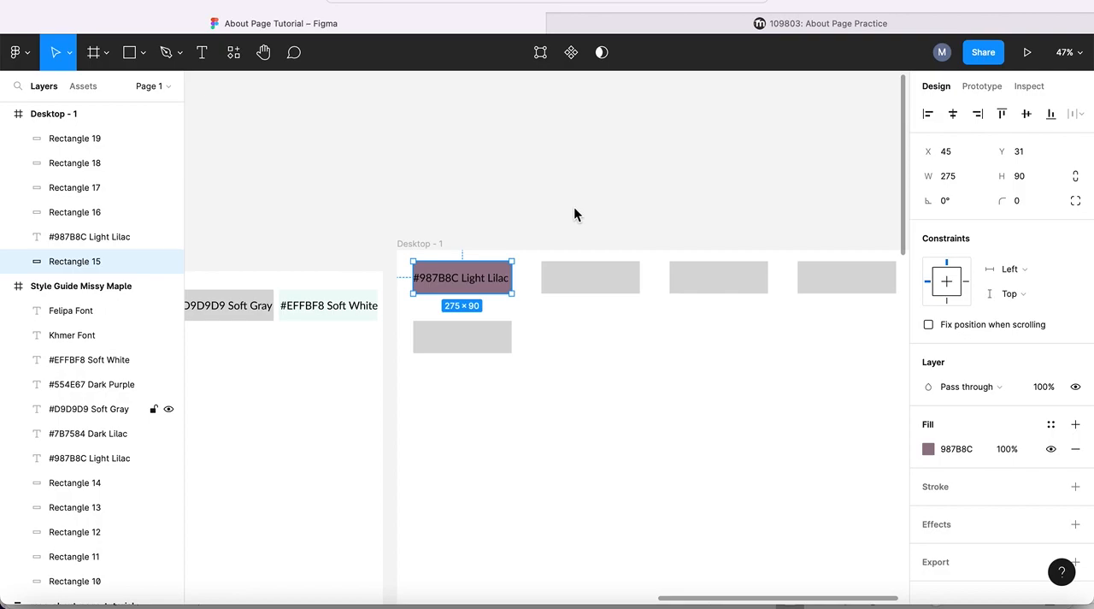
# - Copy "Fonts: Khmer and Felipa" from the About Page Practice page and paste it as text at X 143, Y 466 in Figma's Desktop - 1 frame
pyautogui.click(858, 23)
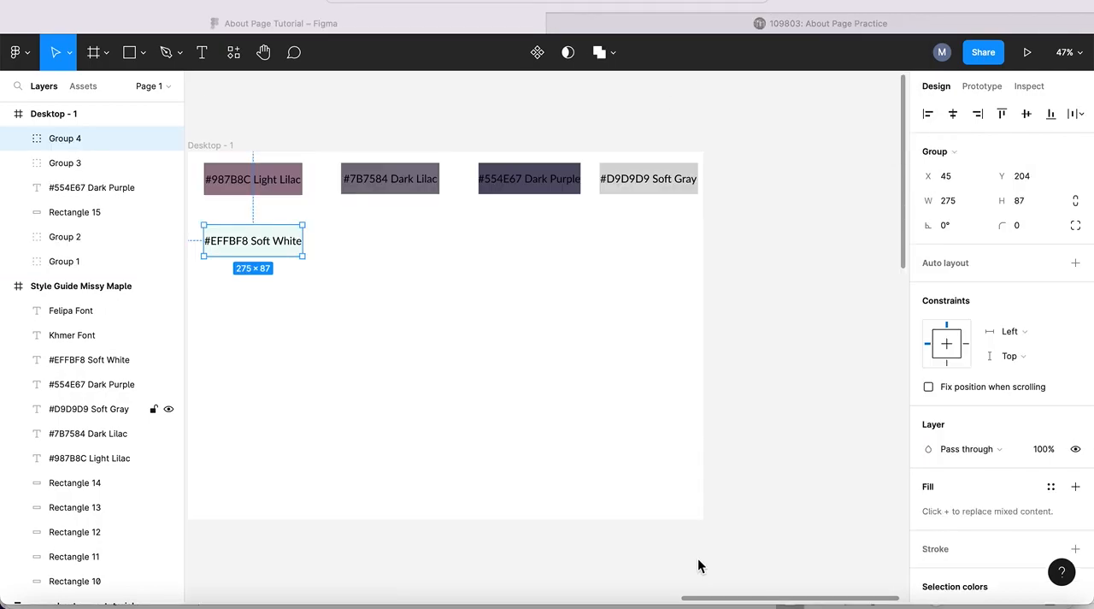
pyautogui.click(833, 25)
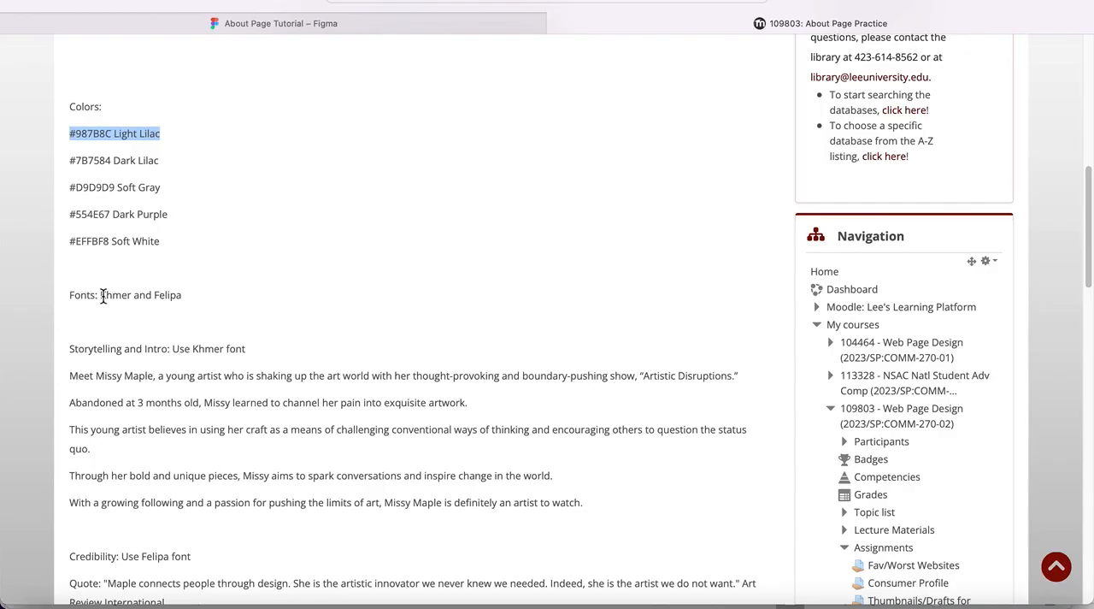
pyautogui.moveTo(69, 293); pyautogui.dragTo(183, 296)
pyautogui.press('super+c')
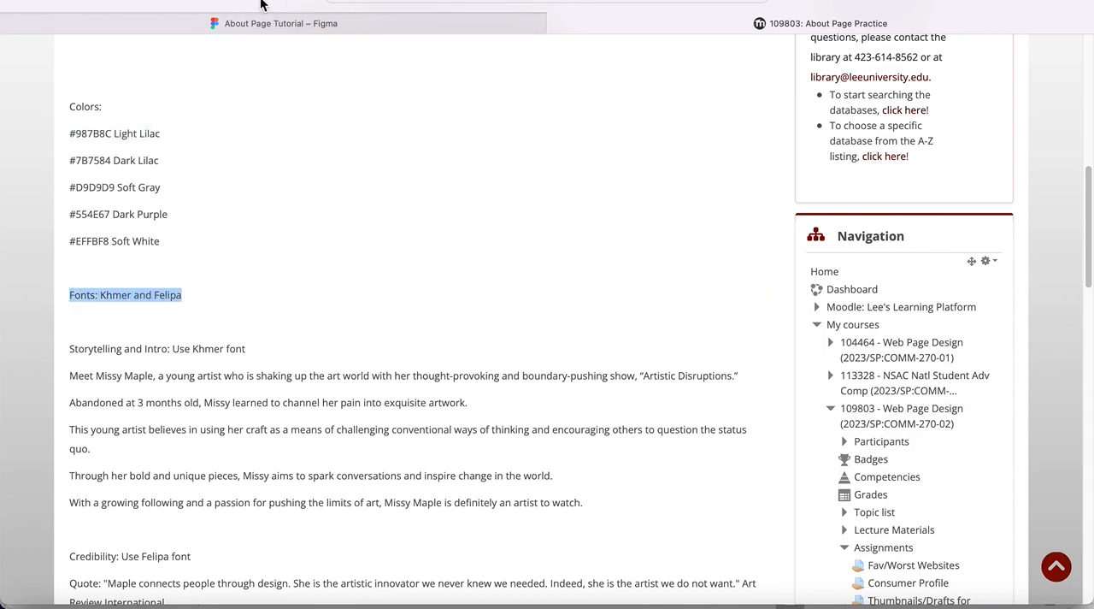
pyautogui.click(285, 27)
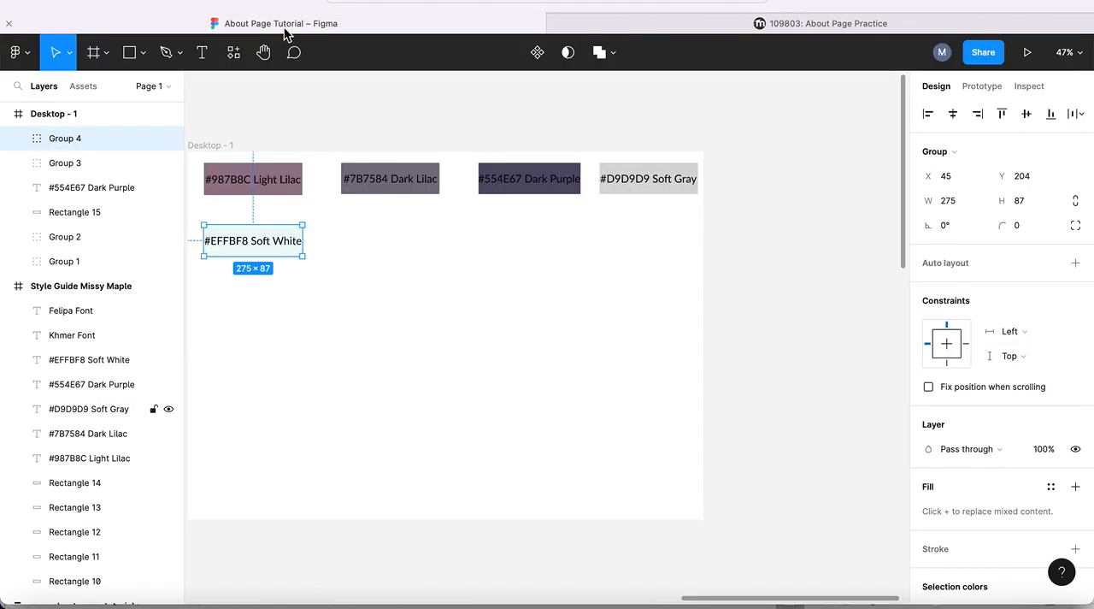
pyautogui.click(204, 52)
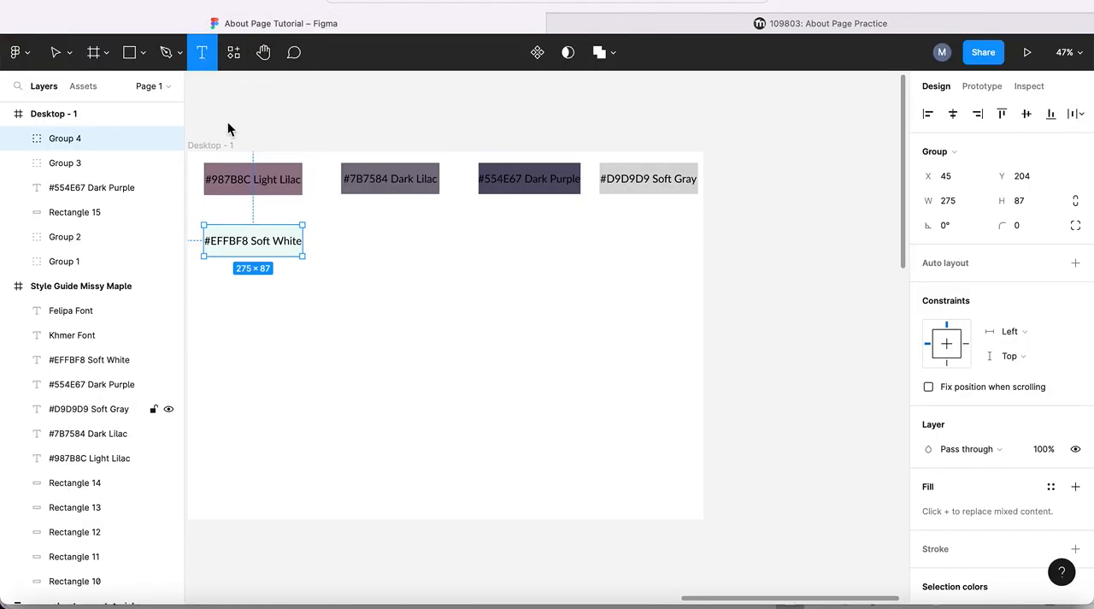
pyautogui.click(240, 321)
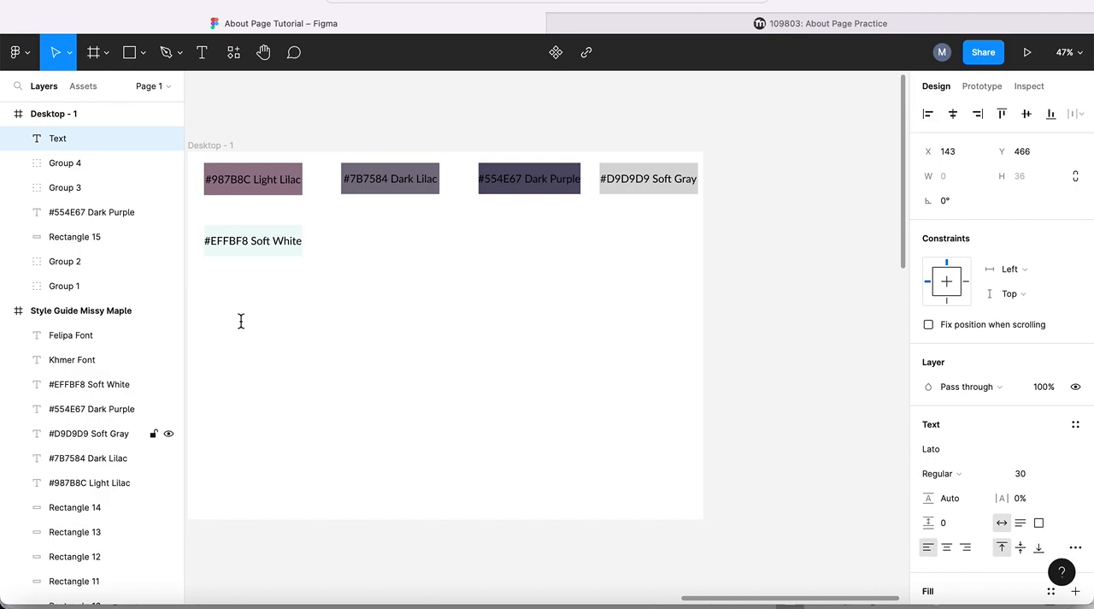
pyautogui.press('super+v')
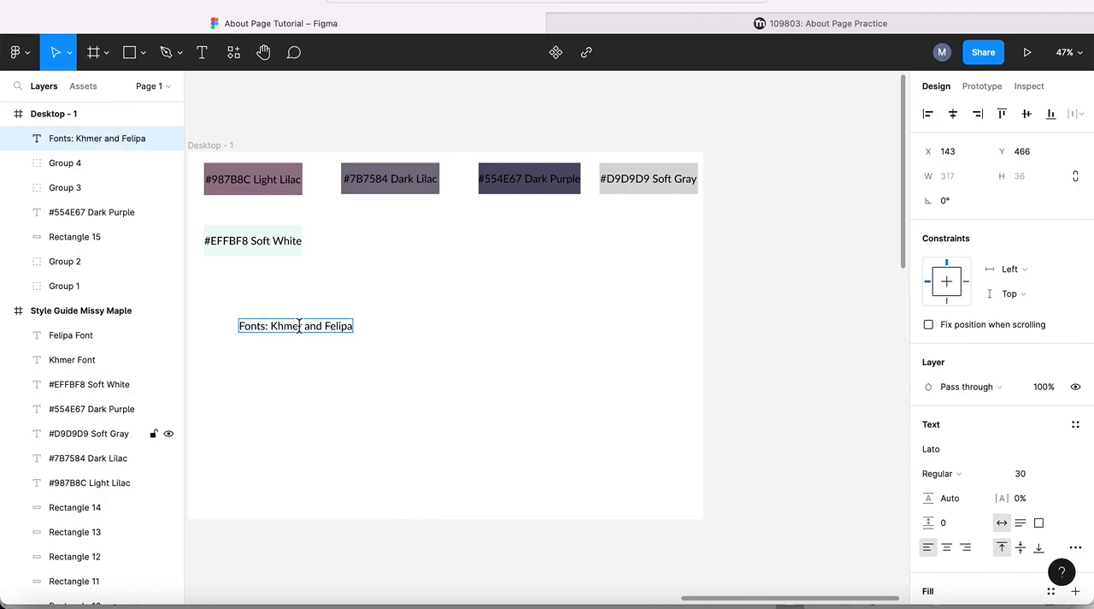
pyautogui.press('Escape')
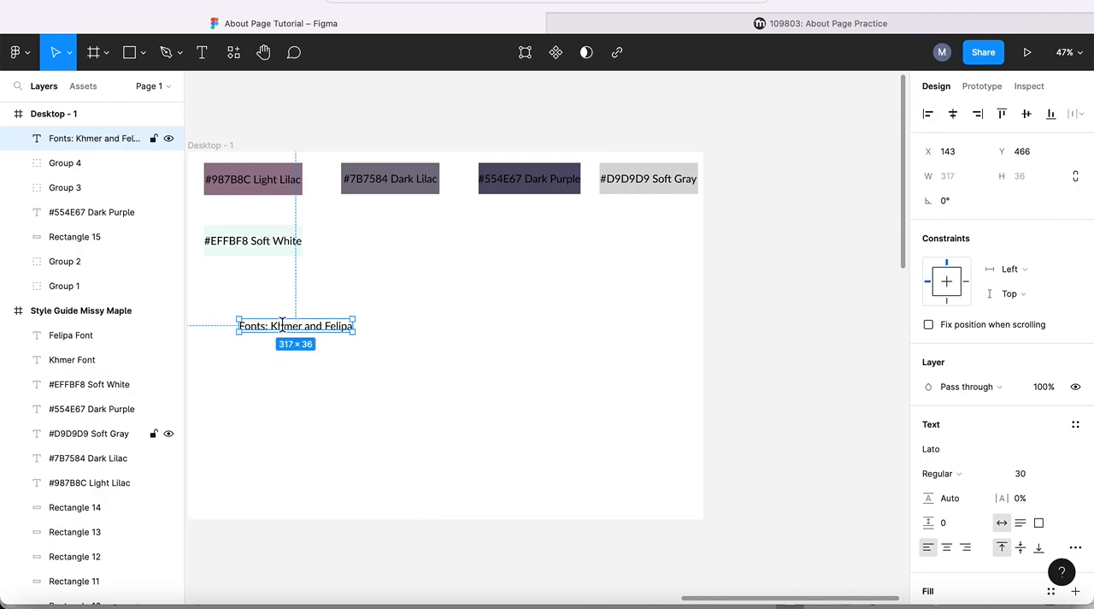
# - Duplicate the "Fonts: Khmer and Felipa" text and place the copy toward the frame's right side at about the same height
pyautogui.click(435, 318)
pyautogui.click(284, 332)
pyautogui.hotkey('ctrl', 'd')
pyautogui.moveTo(285, 333); pyautogui.dragTo(552, 321)
# - Change the text beneath the Soft White swatch to "Khmer Font"
pyautogui.doubleClick(330, 327)
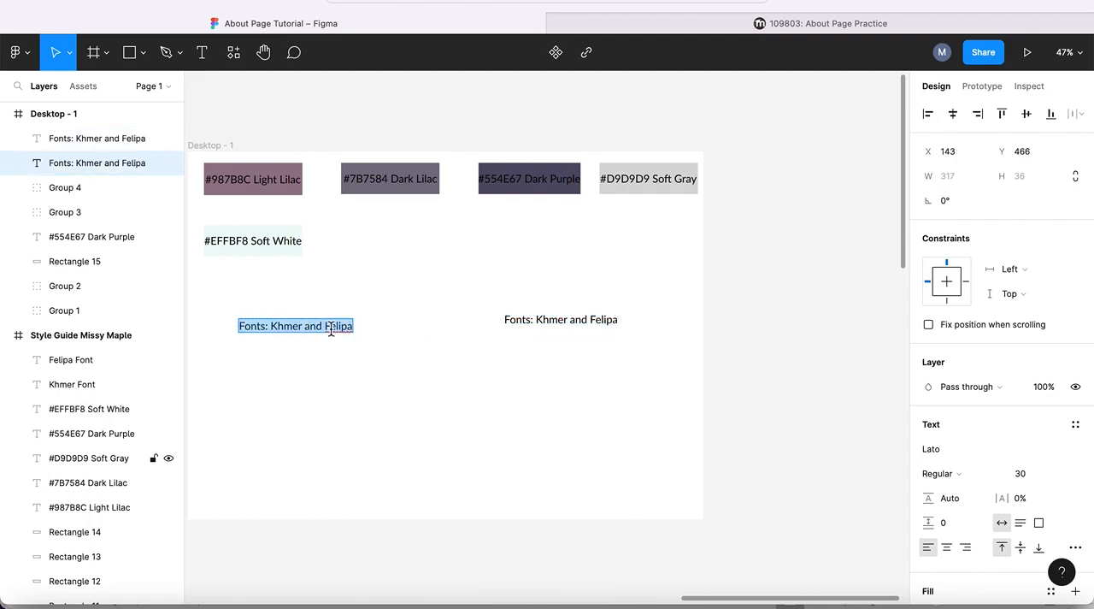
pyautogui.doubleClick(339, 325)
pyautogui.press('BackSpace')
pyautogui.write(']]]')
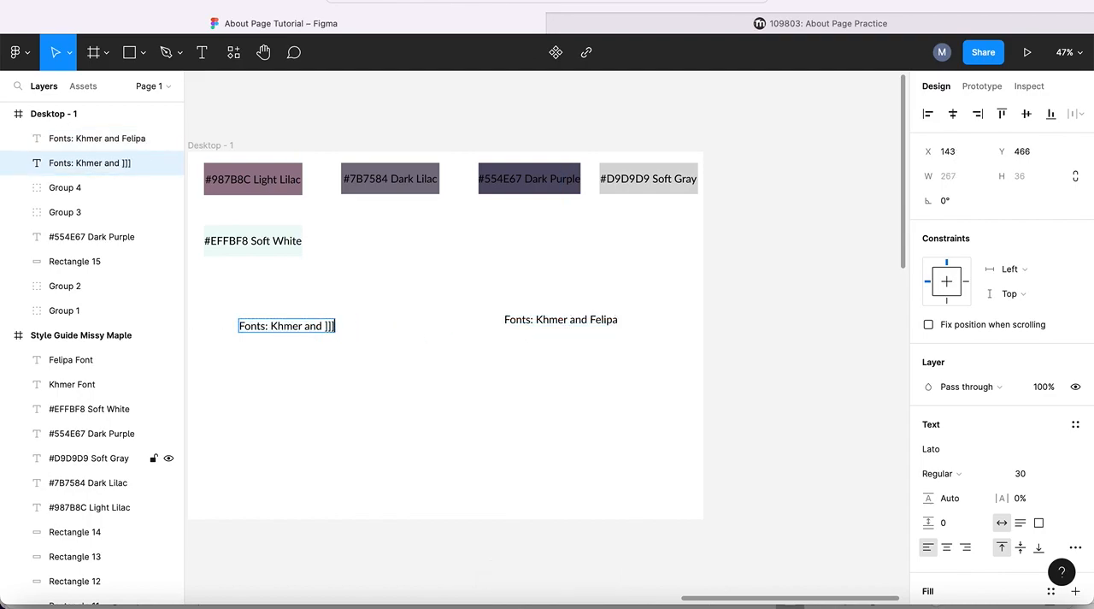
pyautogui.press('BackSpace')
pyautogui.press('BackSpace')
pyautogui.press('BackSpace')
pyautogui.press('BackSpace')
pyautogui.press('BackSpace')
pyautogui.press('BackSpace')
pyautogui.press('BackSpace')
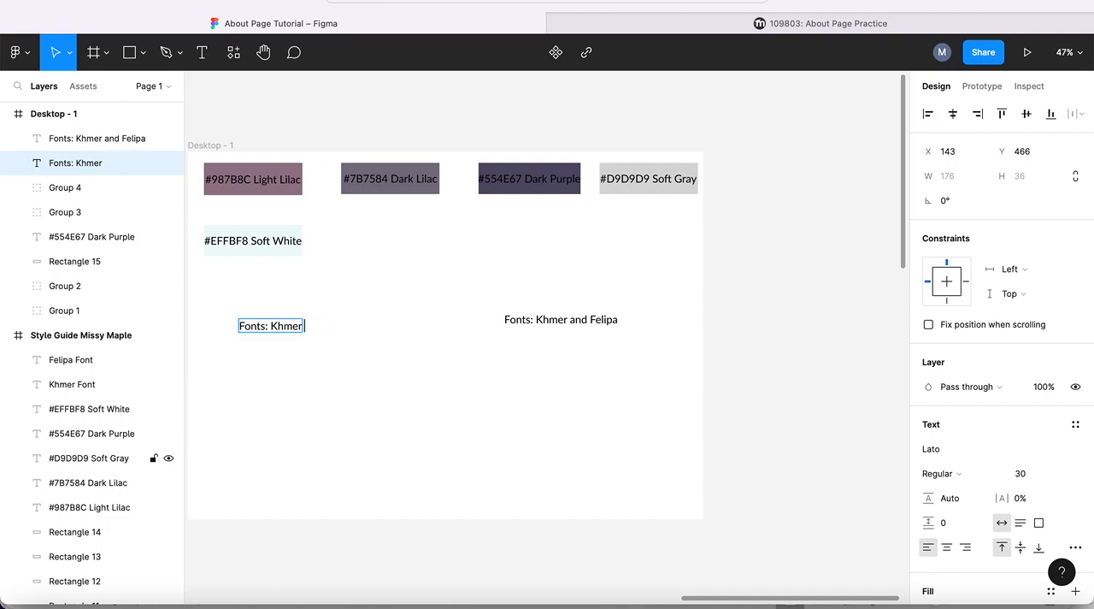
pyautogui.write('Font')
pyautogui.press('BackSpace')
pyautogui.press('BackSpace')
pyautogui.press('BackSpace')
pyautogui.press('BackSpace')
pyautogui.press('BackSpace')
pyautogui.press('BackSpace')
pyautogui.press('BackSpace')
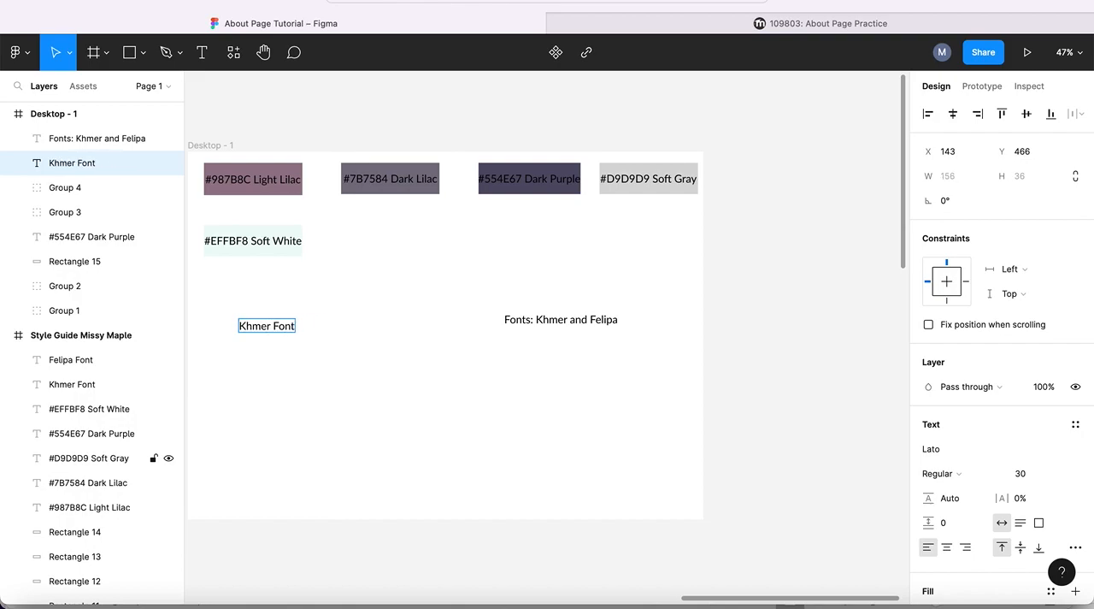
# - Change the "Fonts: Khmer and Felipa" text in the Desktop - 1 frame to "Felipa Font"
pyautogui.doubleClick(588, 323)
pyautogui.moveTo(589, 321); pyautogui.dragTo(498, 316)
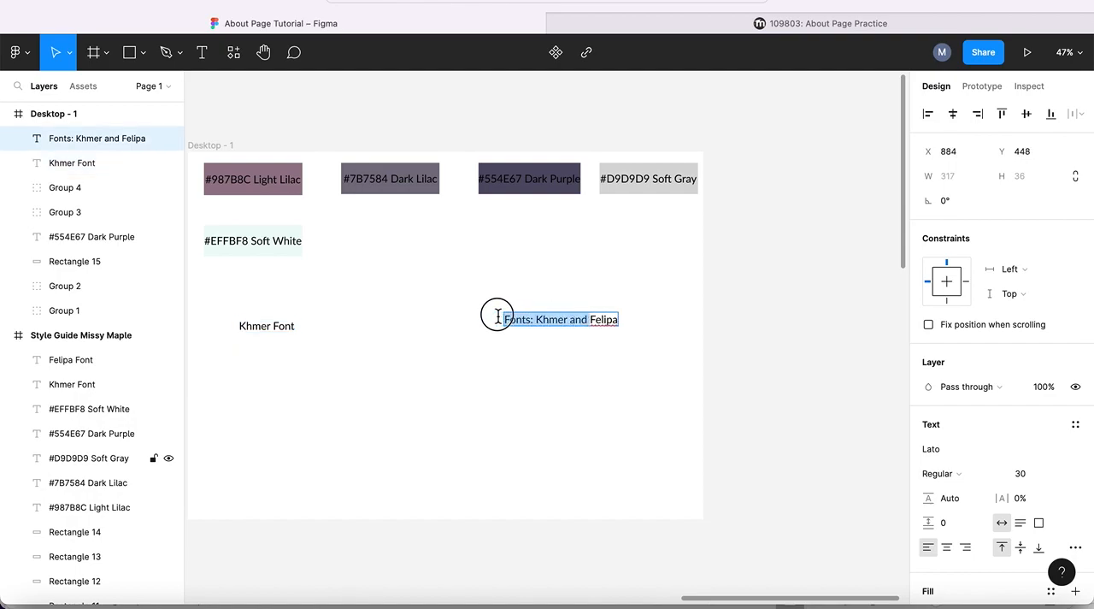
pyautogui.press('BackSpace')
pyautogui.click(530, 321)
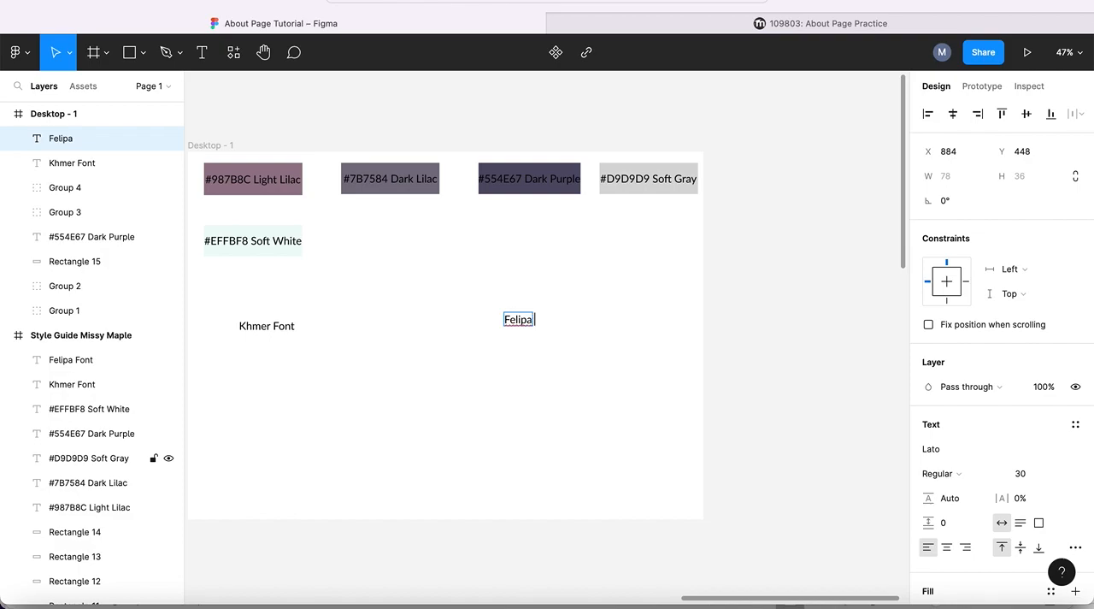
pyautogui.write('Font')
pyautogui.press('Escape')
# - Move the "Khmer Font" text to X 83, Y 412 and set its font to Khmer
pyautogui.moveTo(256, 324); pyautogui.dragTo(237, 299)
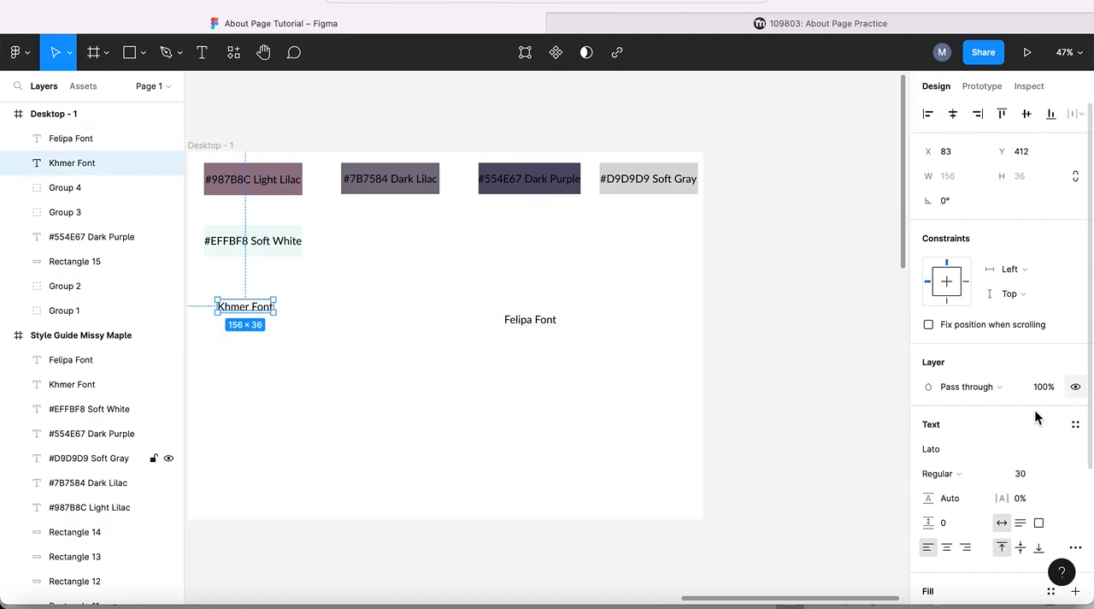
pyautogui.click(1079, 453)
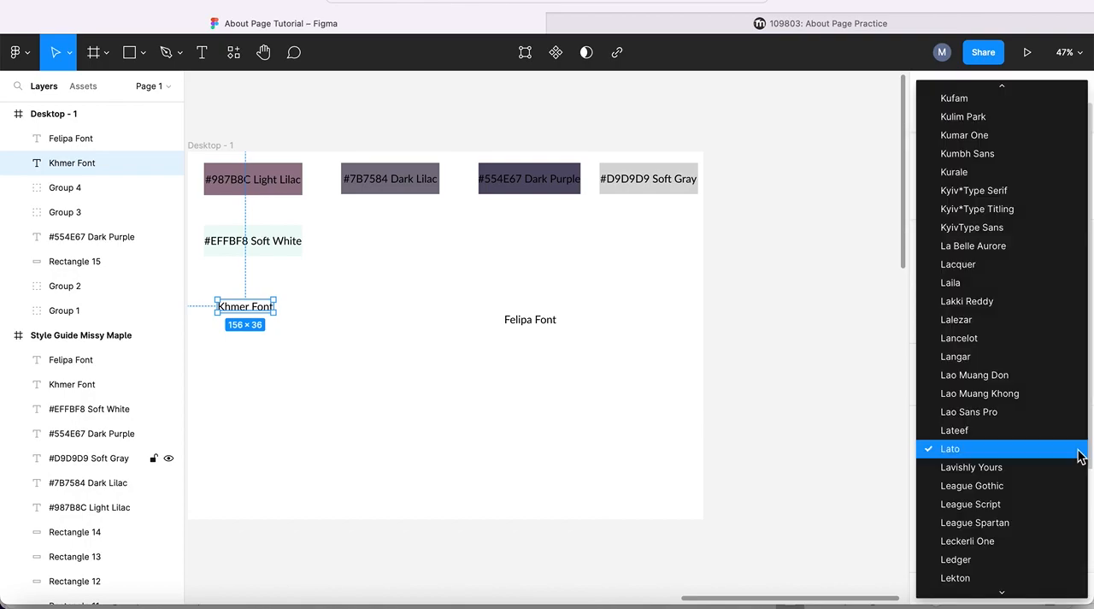
pyautogui.scroll(10, 1080, 457)
pyautogui.scroll(-5, 1079, 458)
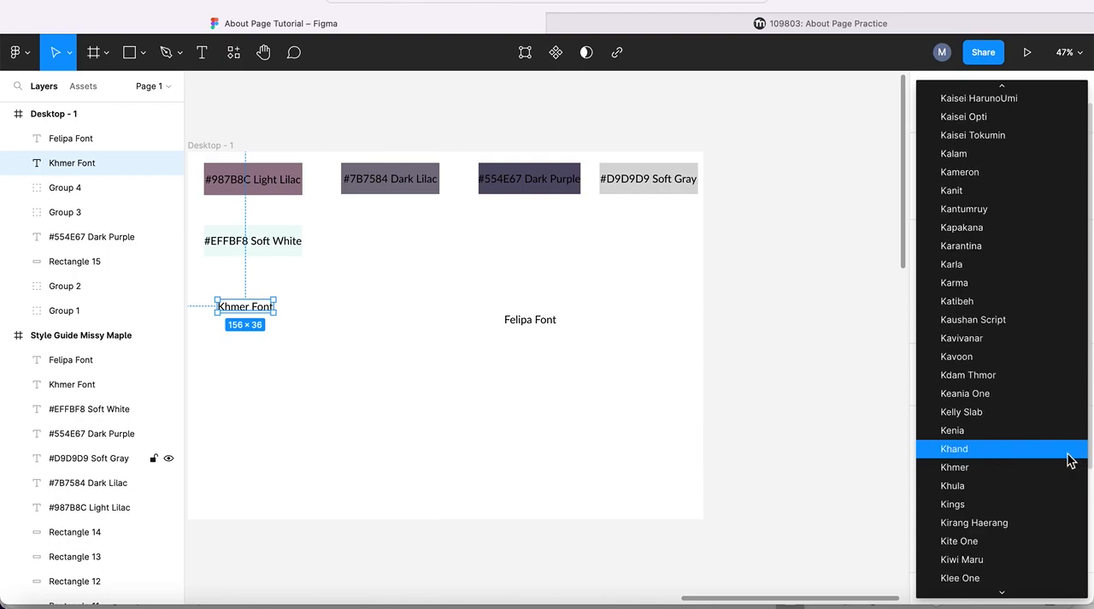
pyautogui.click(954, 470)
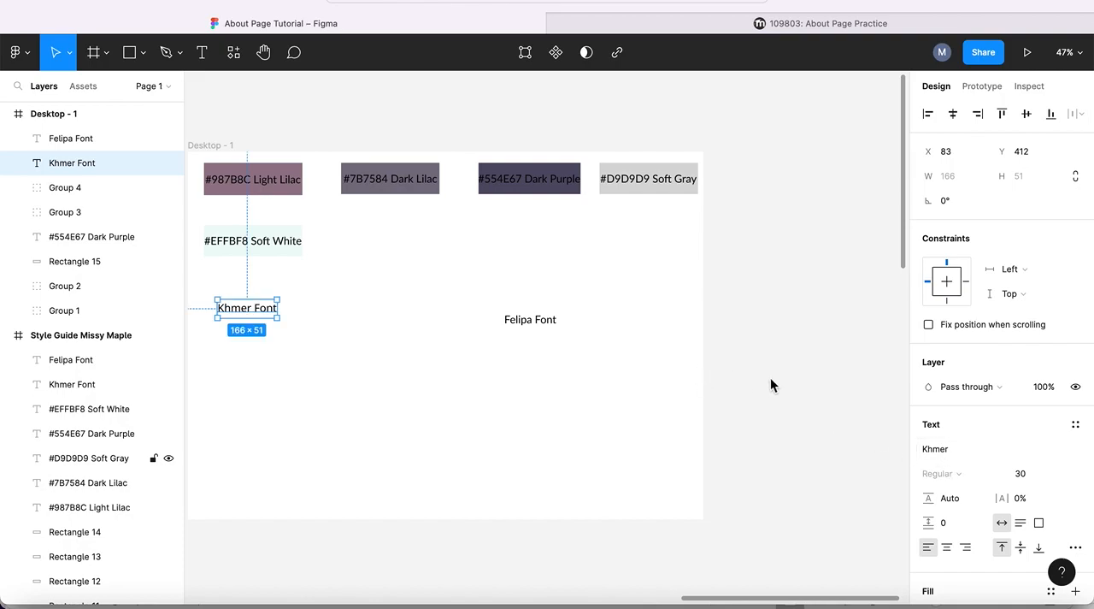
pyautogui.click(1076, 429)
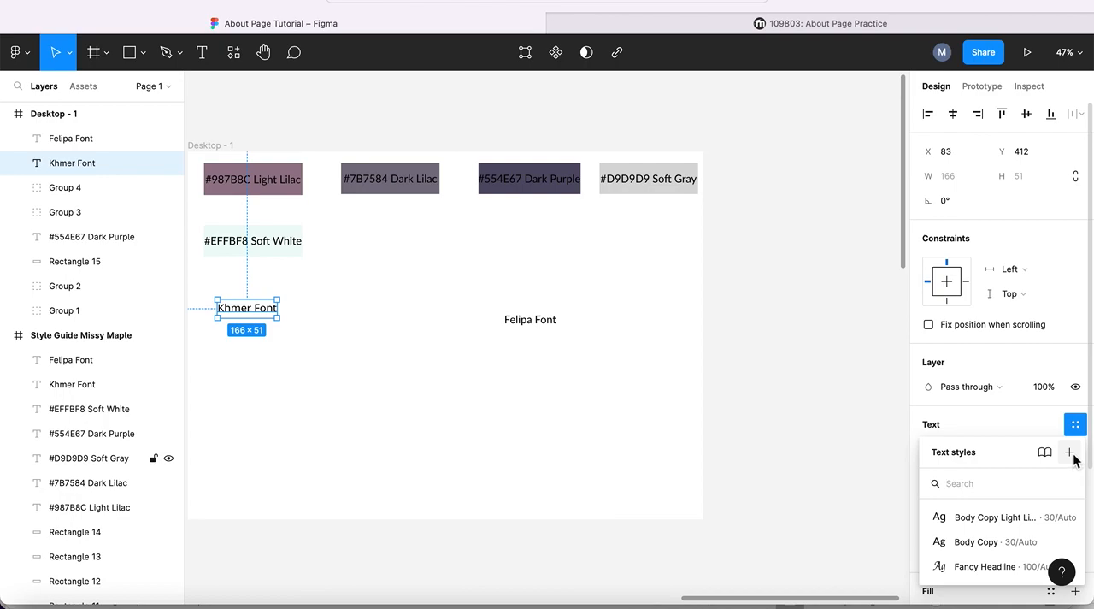
pyautogui.click(1069, 453)
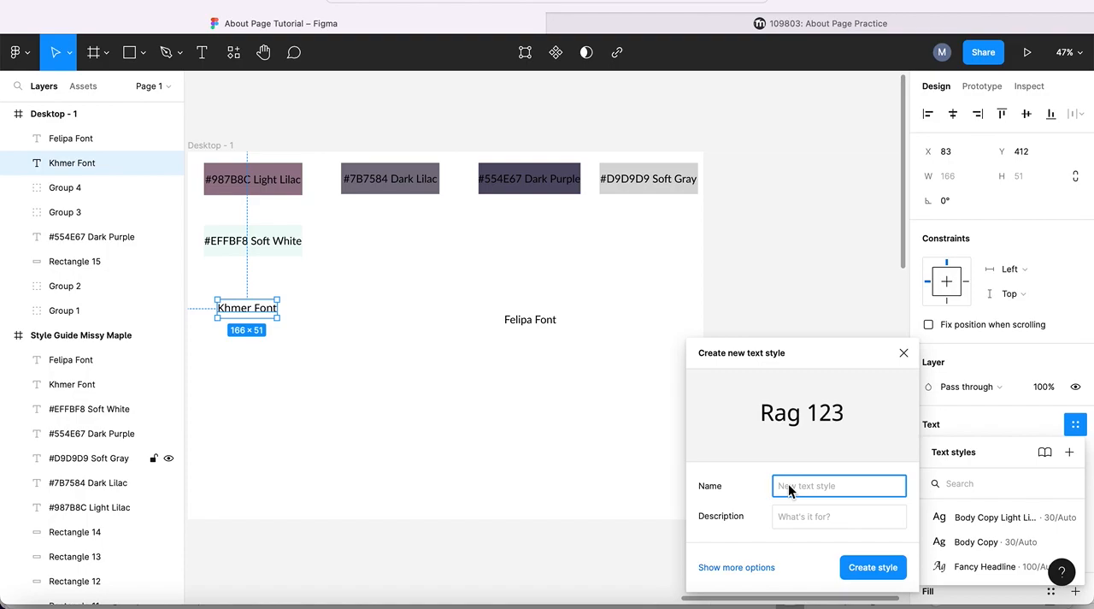
pyautogui.write('Body Copy')
pyautogui.click(903, 353)
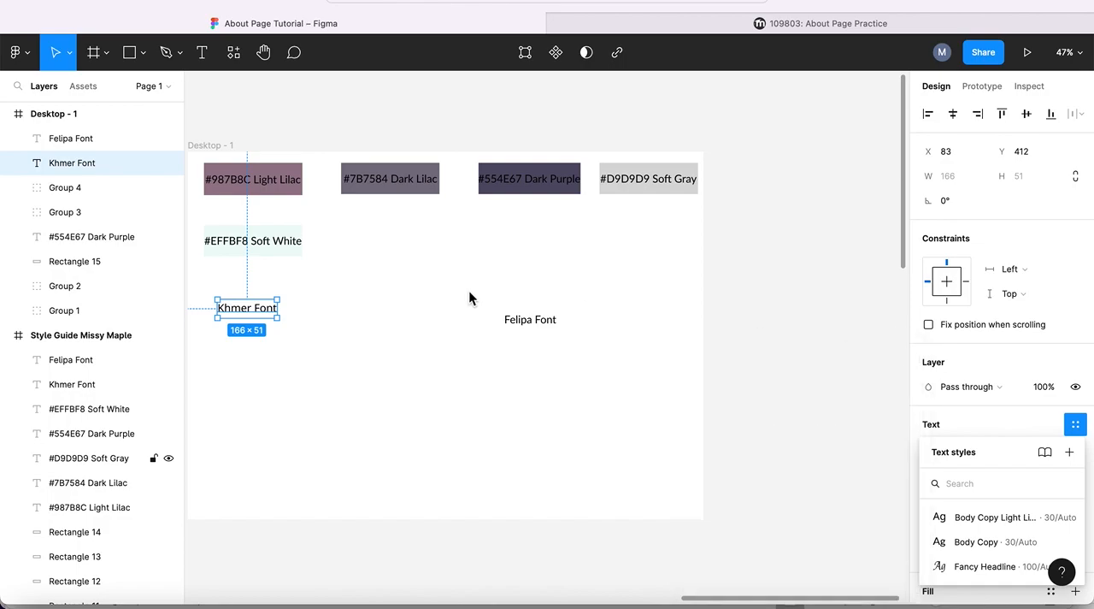
# - Set the "Felipa Font" text to the Felipa font at size 100 and move it to X 856, Y 348
pyautogui.click(521, 323)
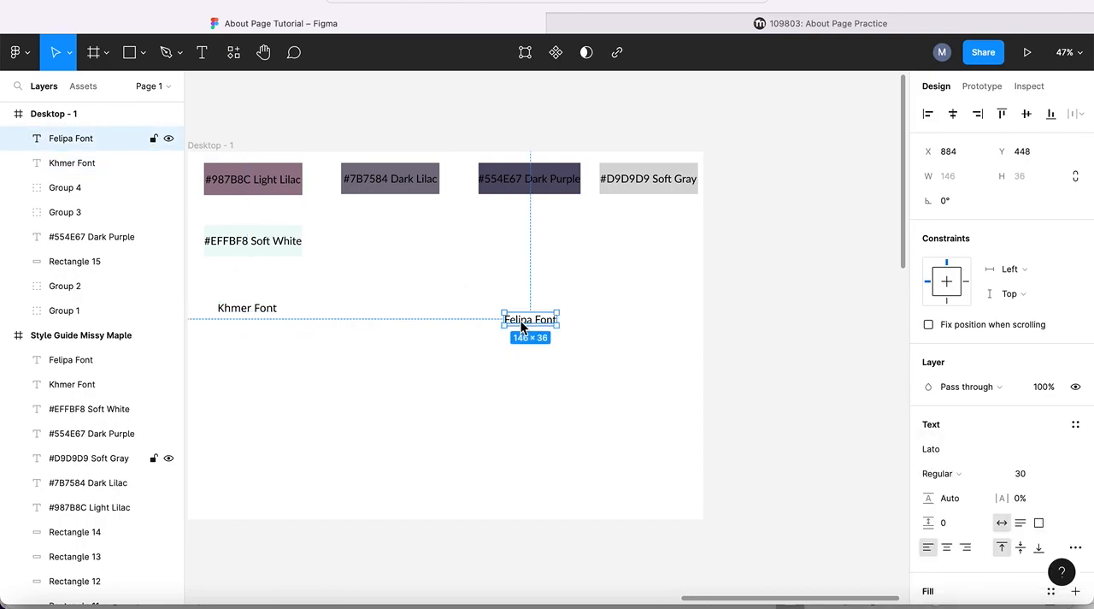
pyautogui.click(1077, 450)
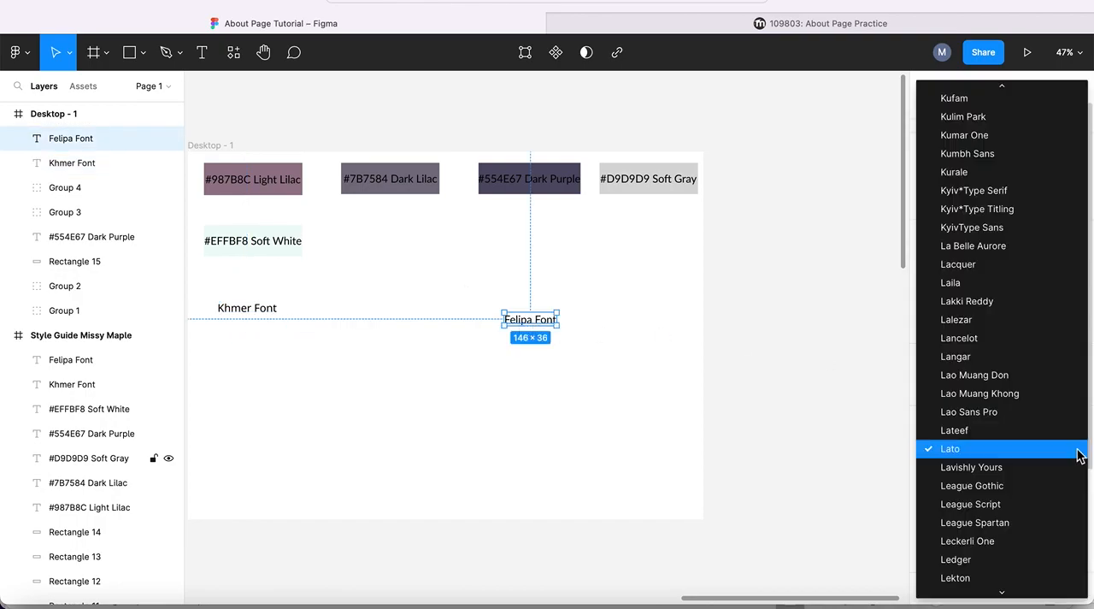
pyautogui.write('fe')
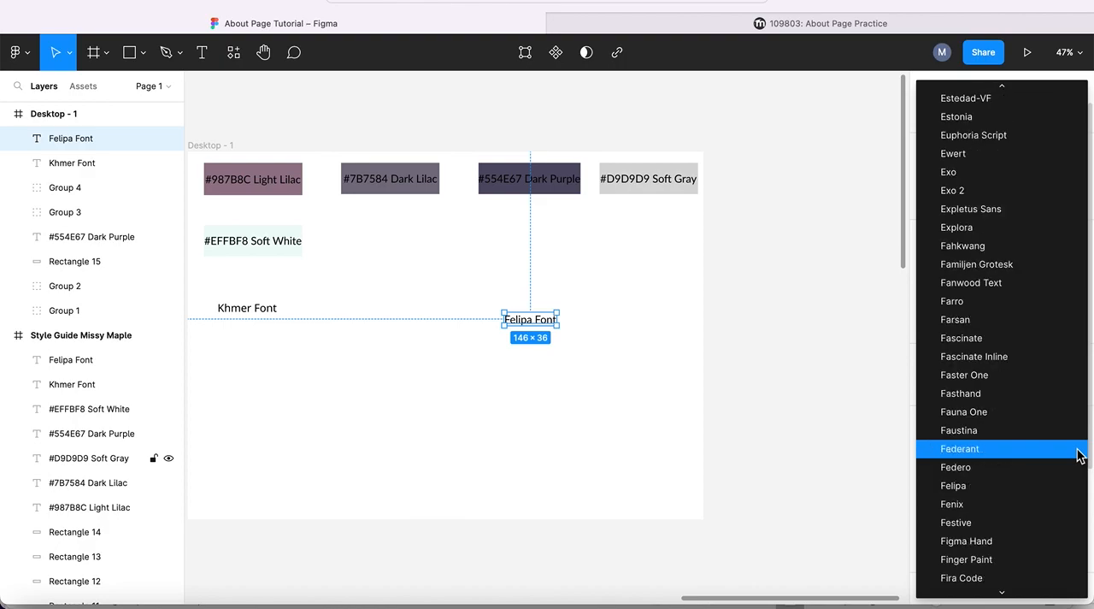
pyautogui.click(952, 487)
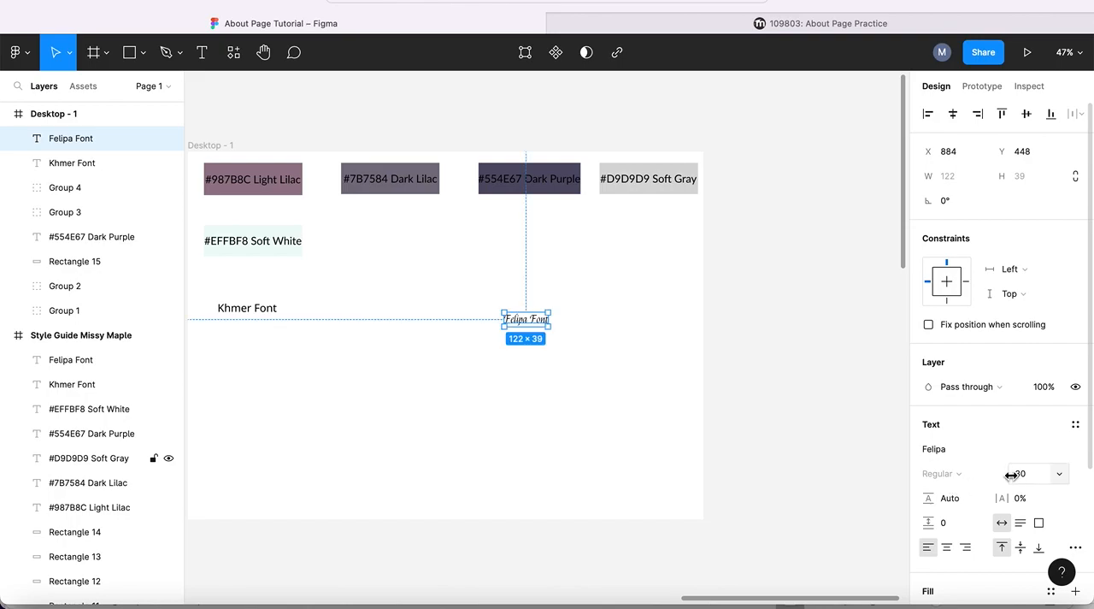
pyautogui.moveTo(1011, 475); pyautogui.dragTo(1092, 473)
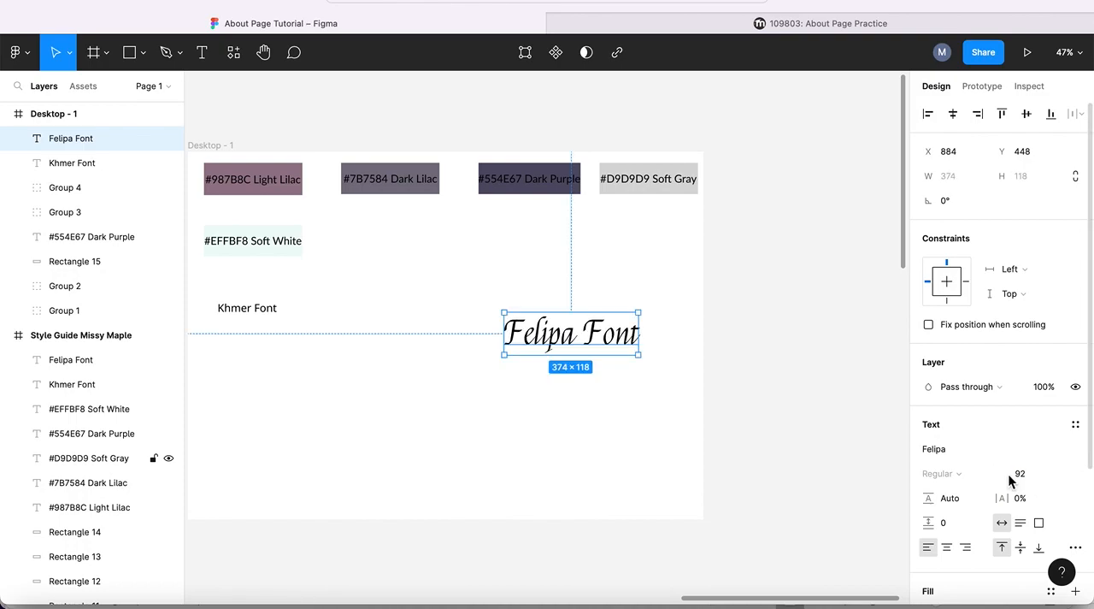
pyautogui.moveTo(1011, 477); pyautogui.dragTo(1027, 477)
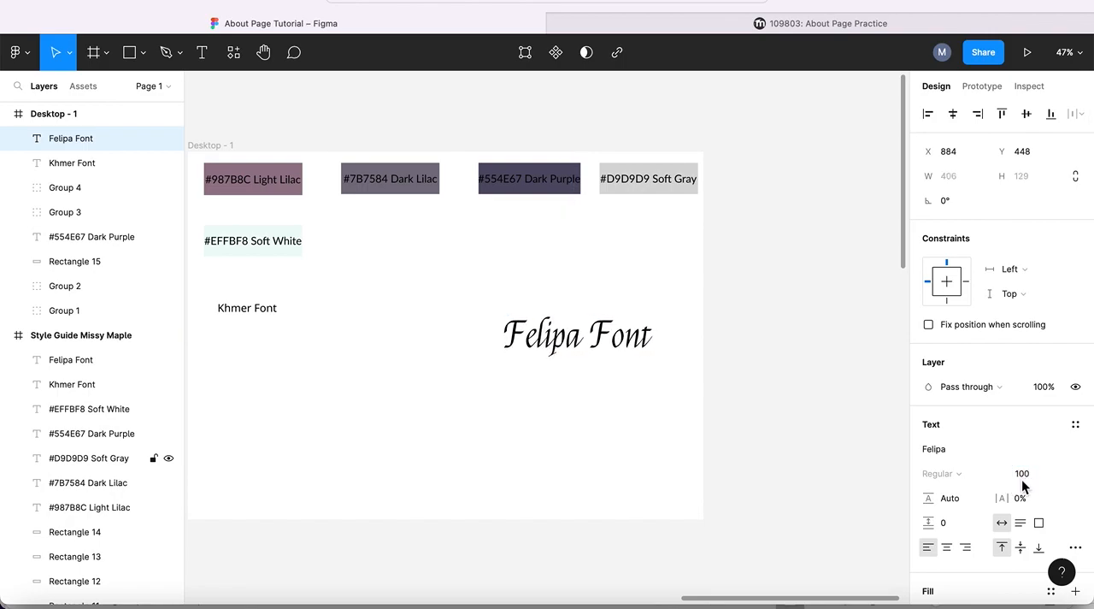
pyautogui.moveTo(579, 348); pyautogui.dragTo(568, 309)
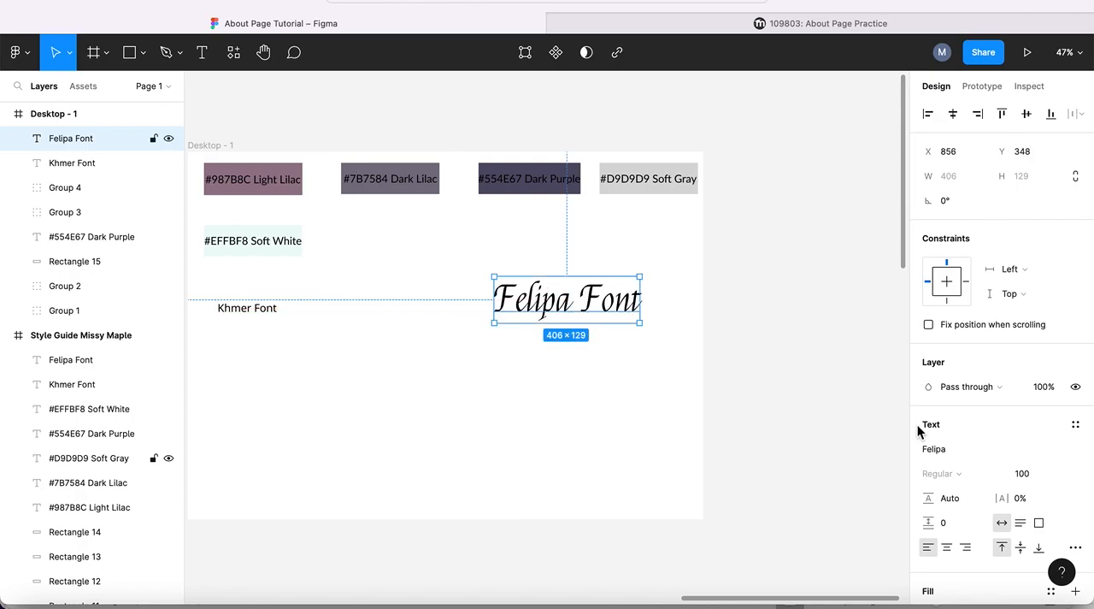
pyautogui.click(1076, 425)
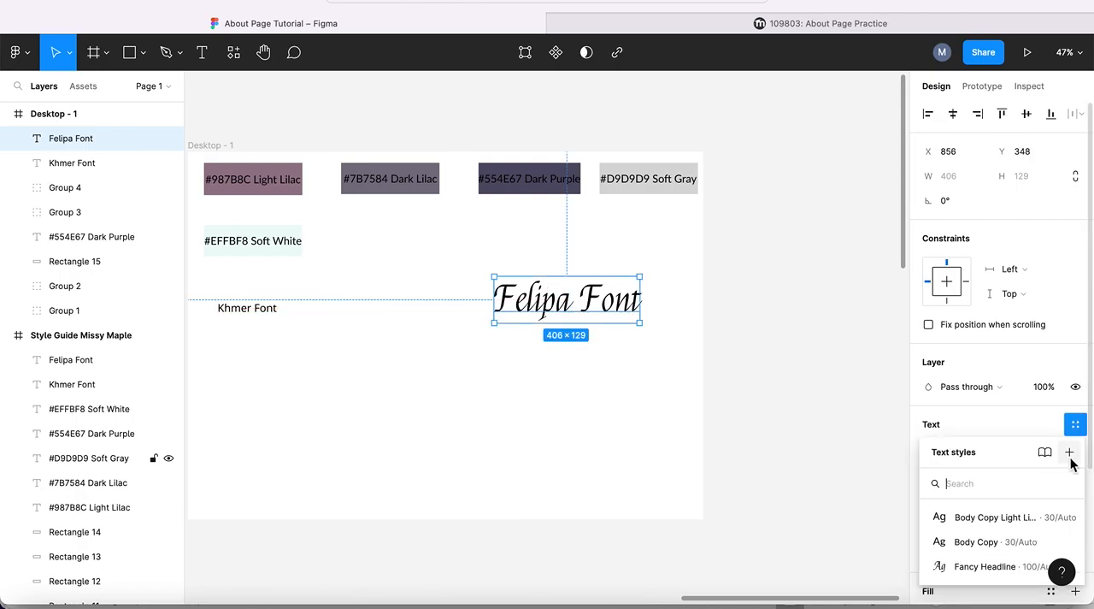
pyautogui.click(1069, 453)
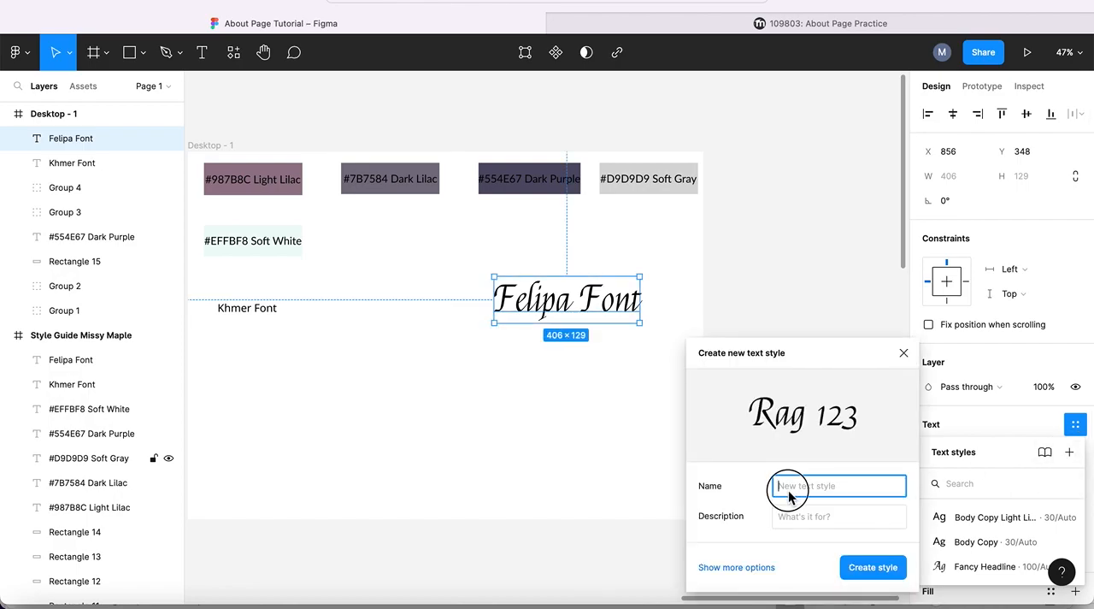
pyautogui.write('Fancy Headline')
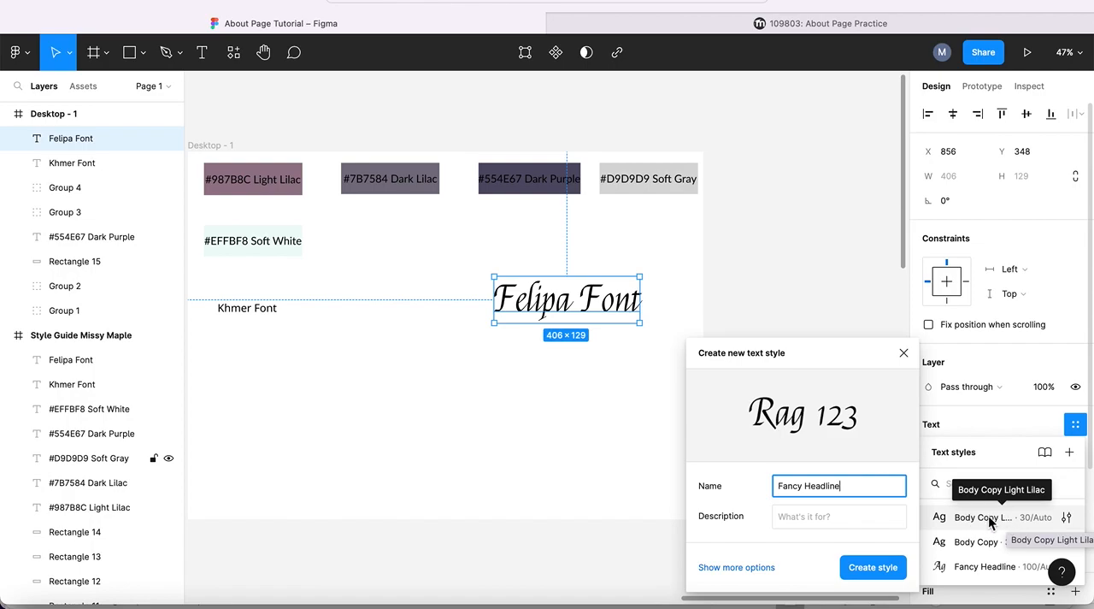
pyautogui.click(903, 353)
# - Try the Body Copy Light Lilac text style on the "Felipa Font" text and detach it again
pyautogui.hscroll(-3, 765, 272)
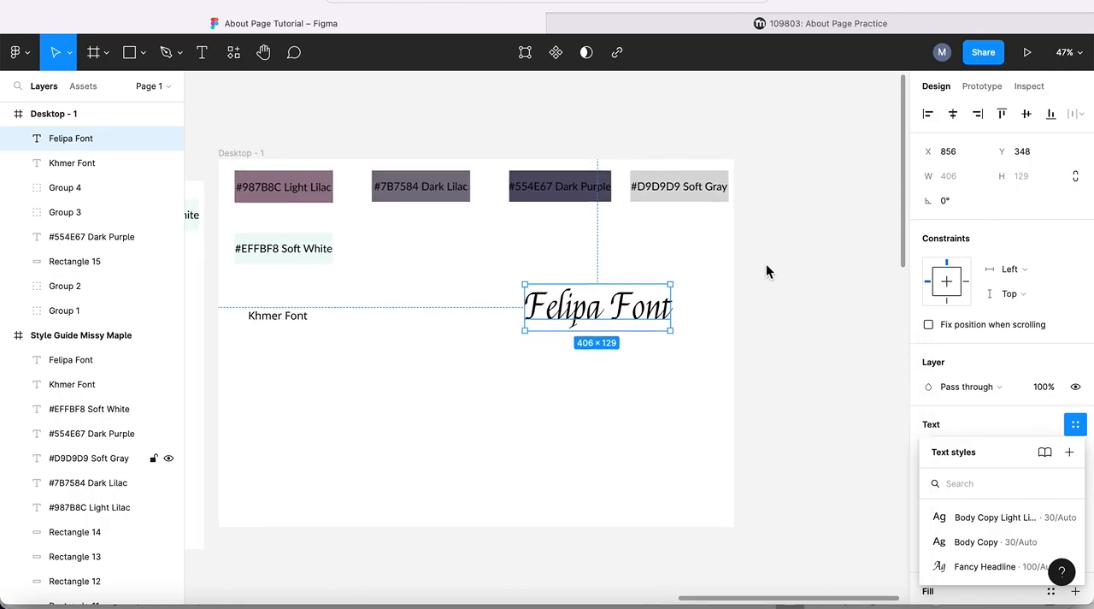
pyautogui.hscroll(3, 766, 272)
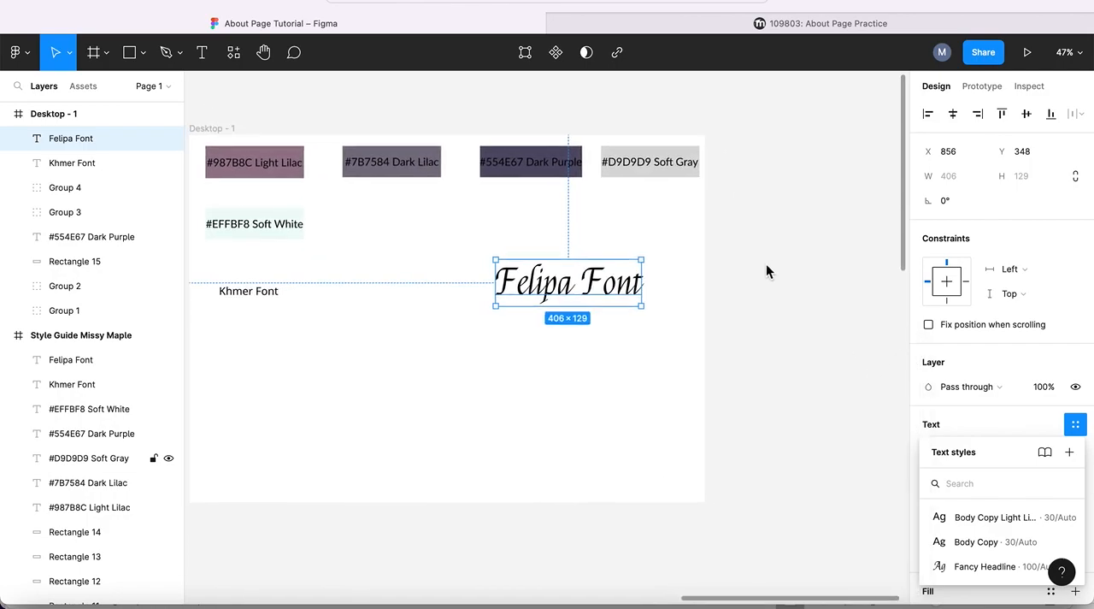
pyautogui.scroll(-1, 766, 272)
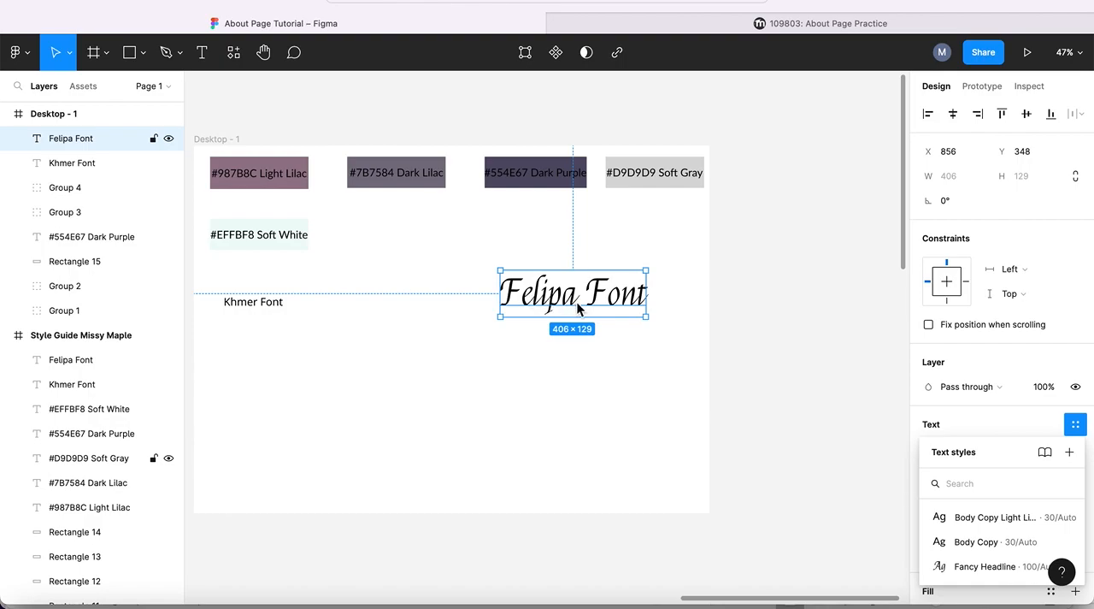
pyautogui.click(968, 518)
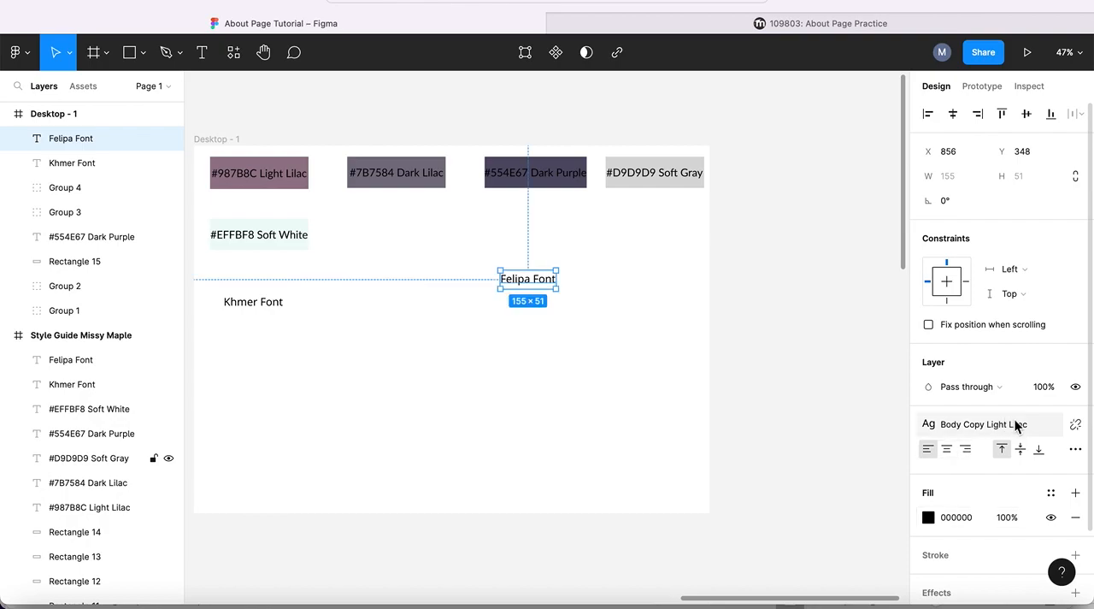
pyautogui.click(1076, 425)
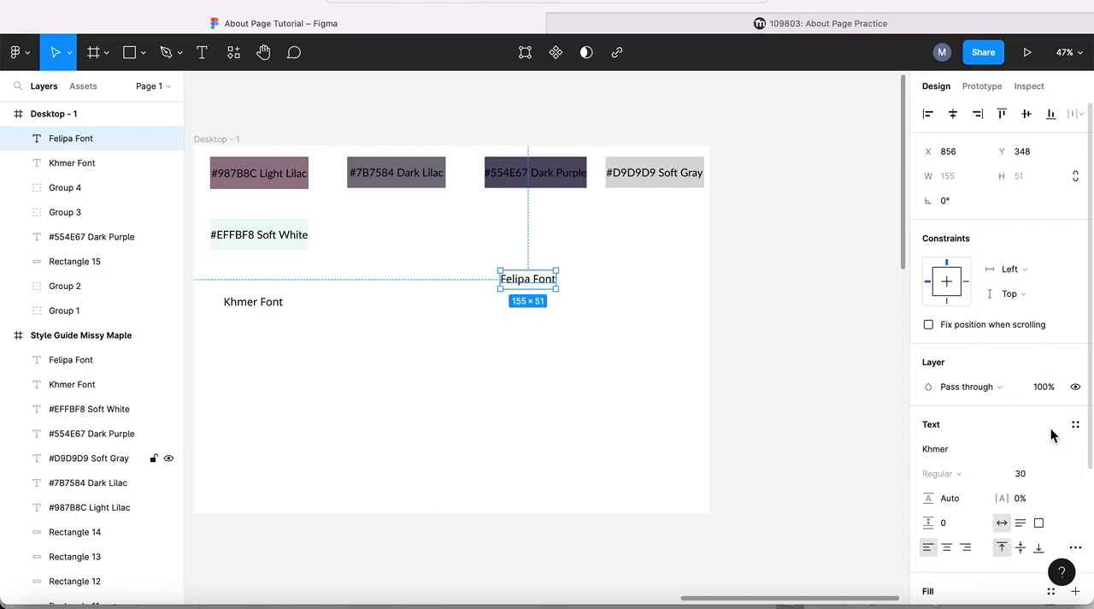
# - Apply the Fancy Headline text style to the "Felipa Font" text
pyautogui.click(1076, 425)
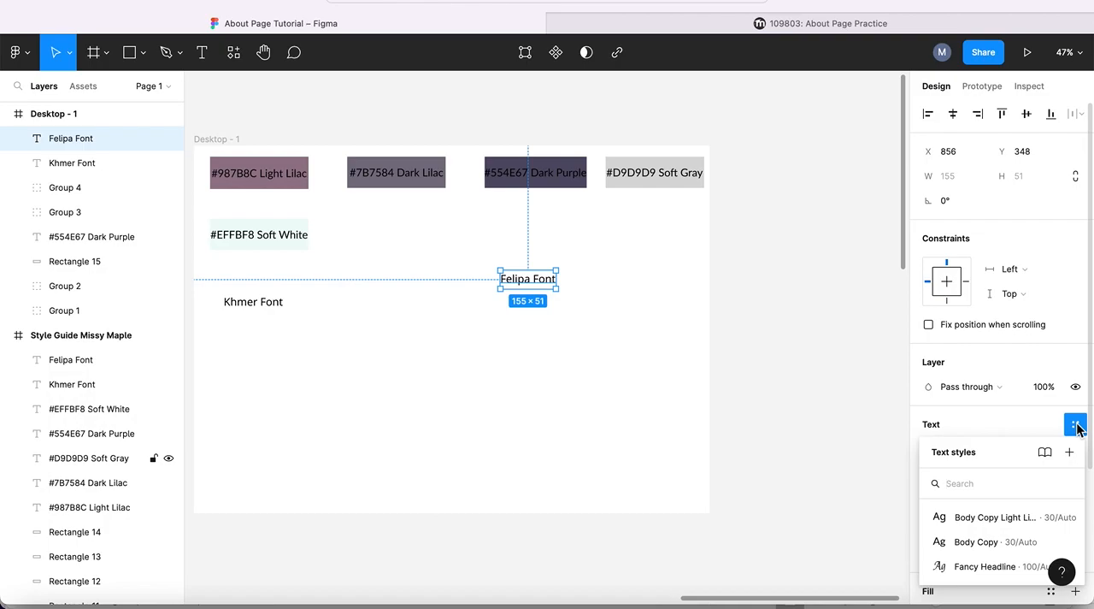
pyautogui.click(983, 567)
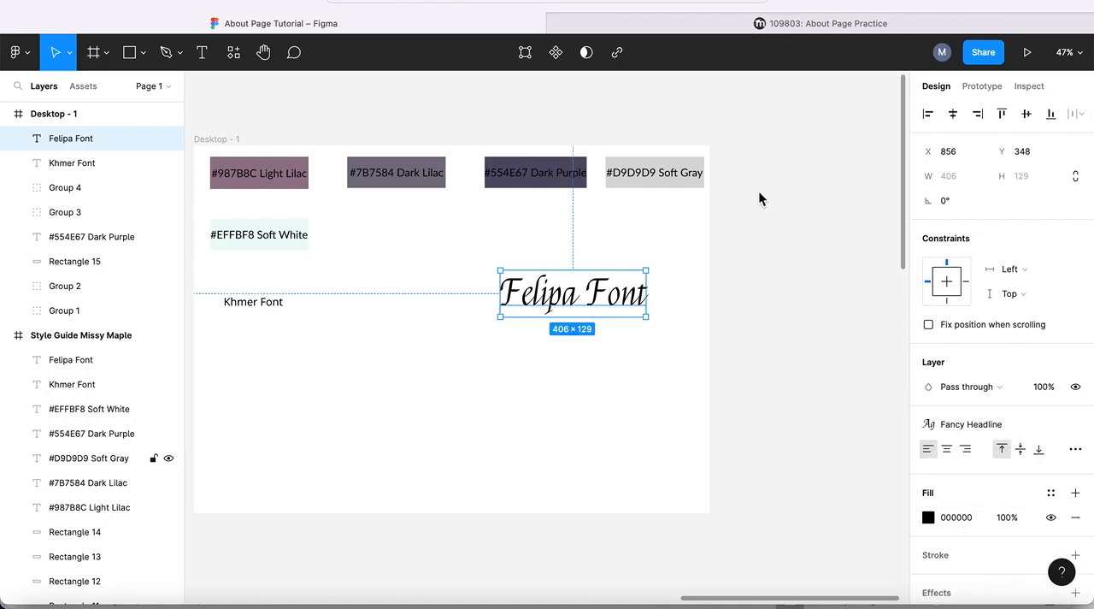
# - Create a 1440×1024 Desktop frame and place it just beneath the style guide frame at X -515, Y -1058
pyautogui.hscroll(-1, 759, 191)
pyautogui.scroll(1, 759, 192)
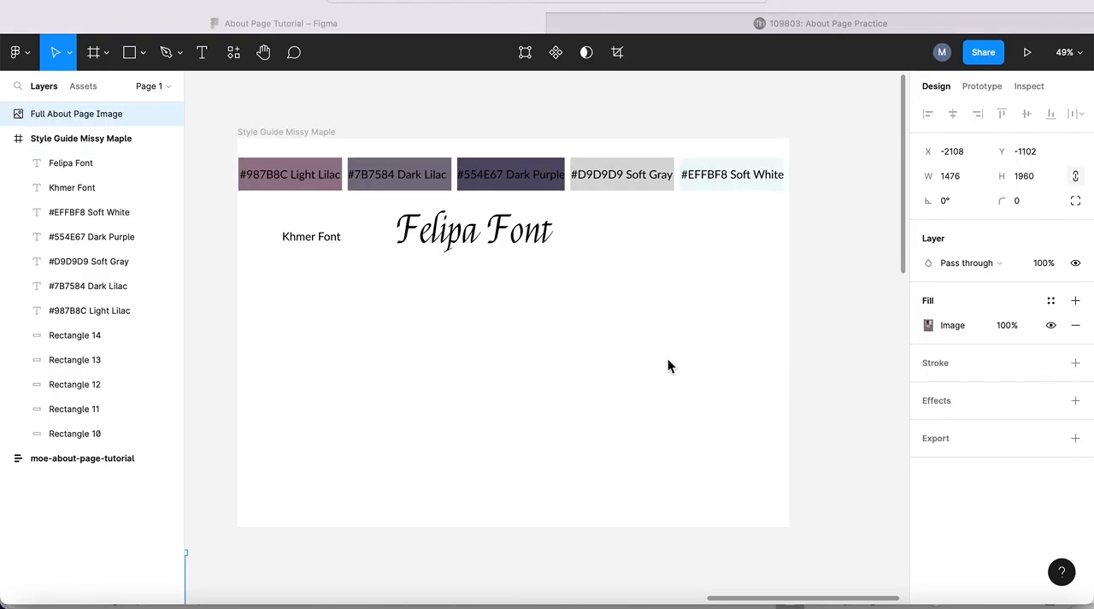
pyautogui.scroll(-2, 667, 360)
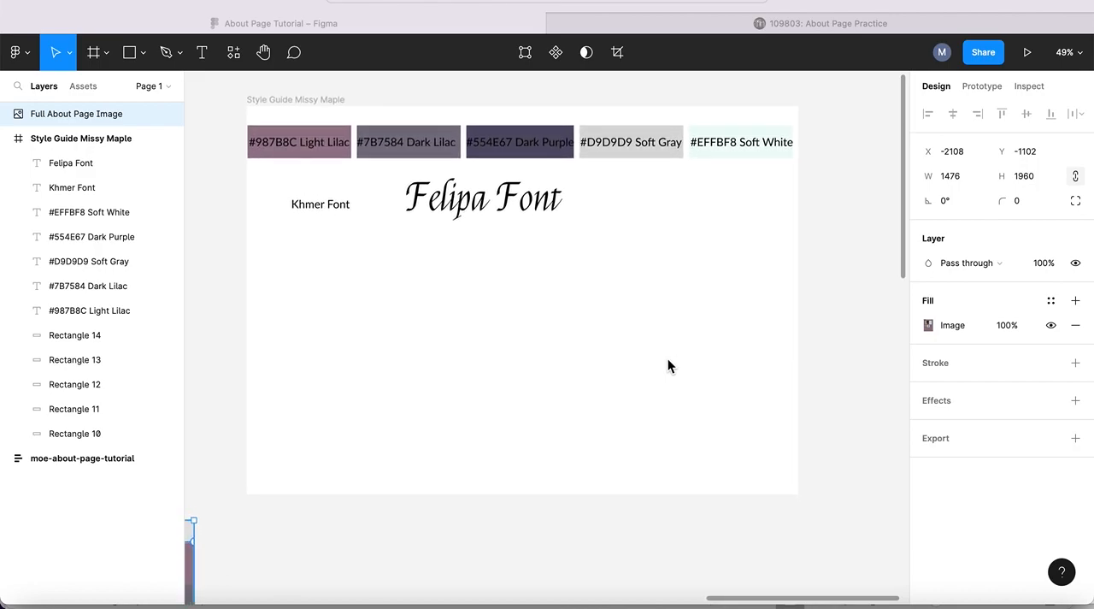
pyautogui.click(104, 52)
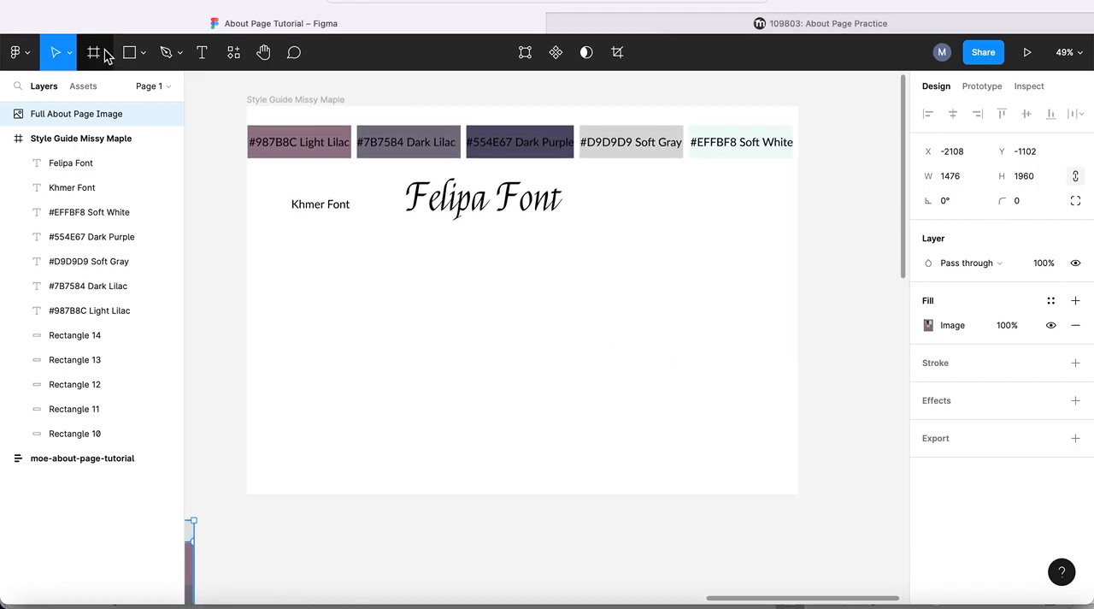
pyautogui.click(105, 53)
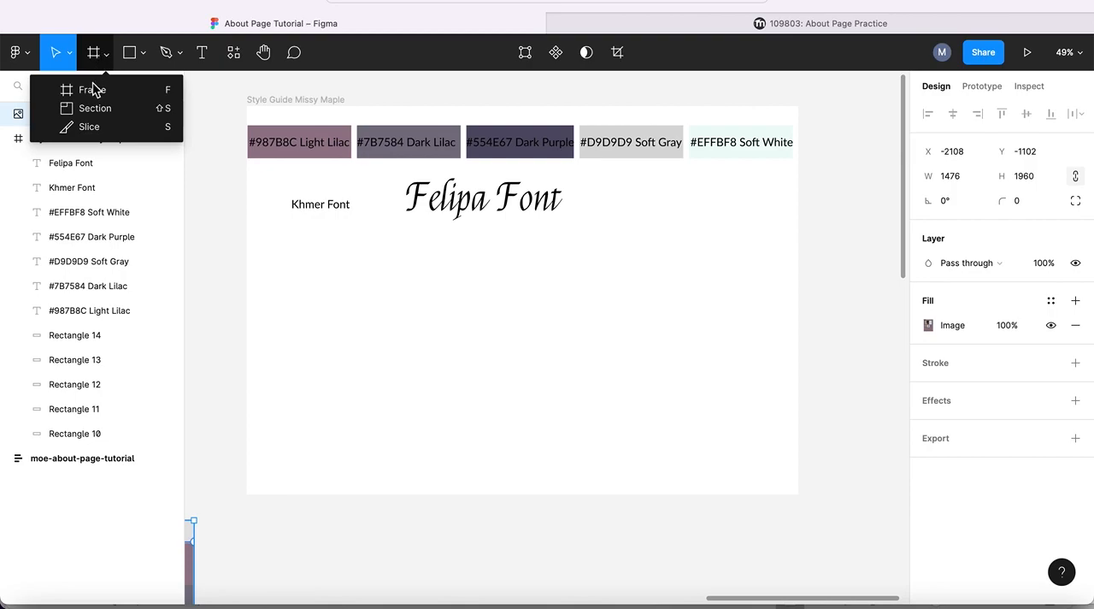
pyautogui.click(93, 93)
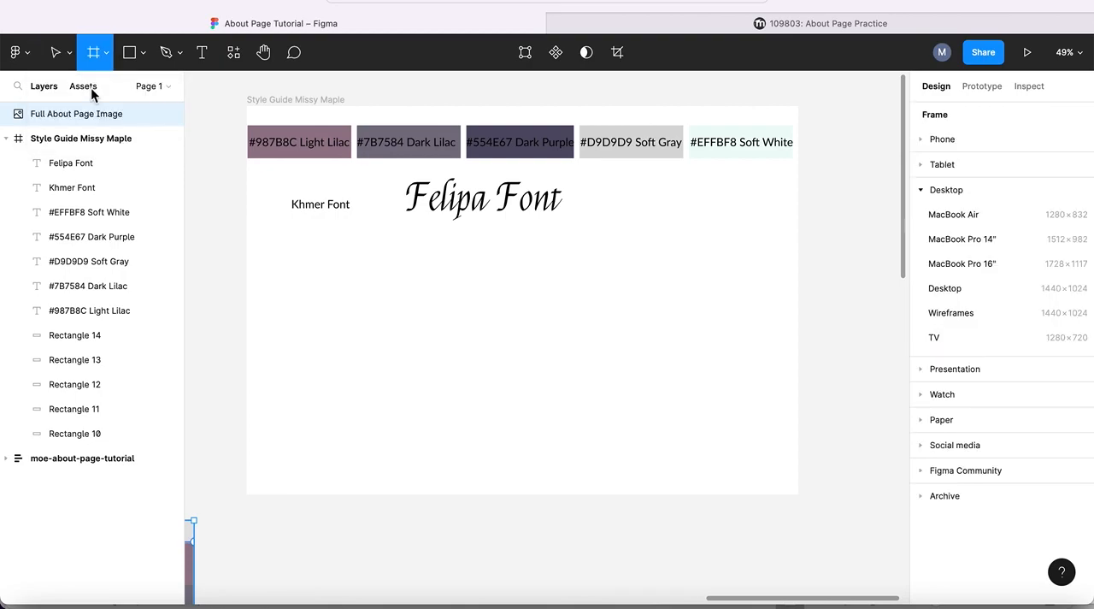
pyautogui.click(945, 289)
pyautogui.moveTo(591, 212); pyautogui.dragTo(239, 455)
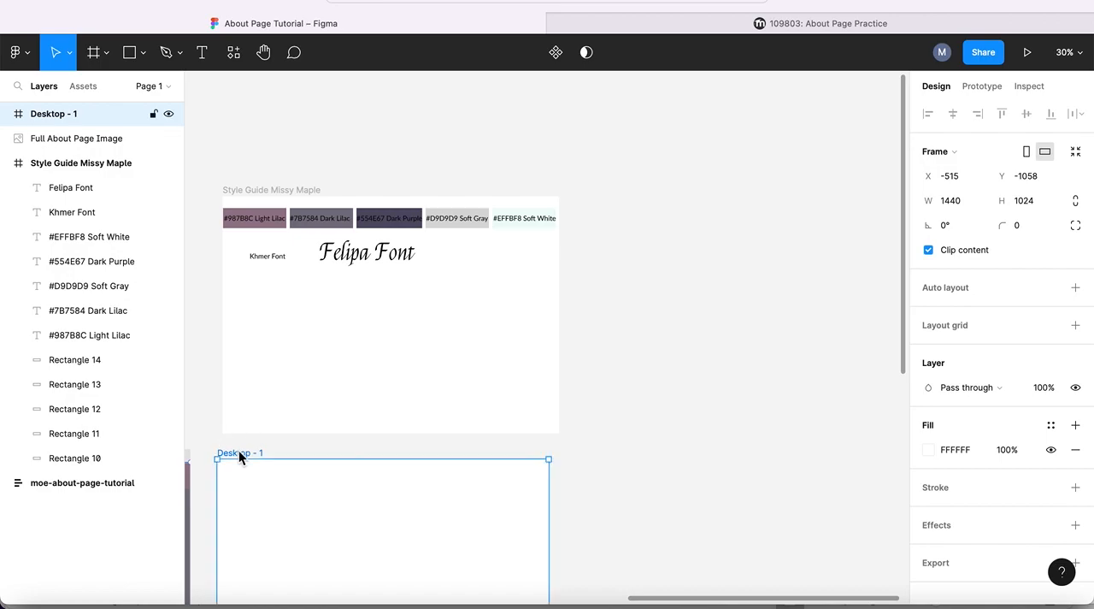
pyautogui.click(345, 354)
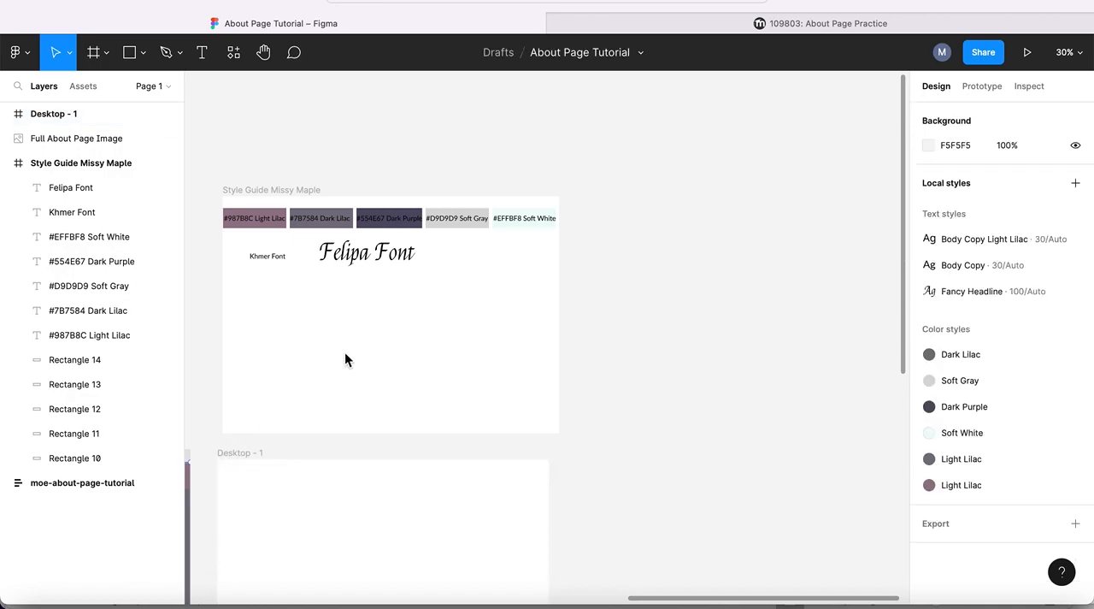
pyautogui.scroll(-5, 555, 415)
pyautogui.hscroll(-4, 556, 415)
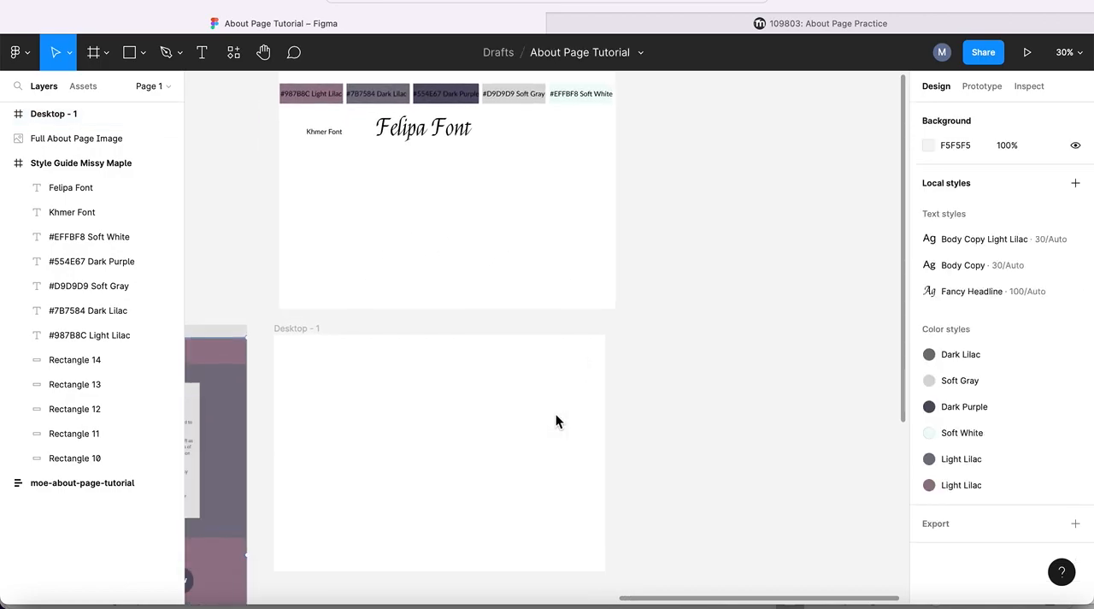
pyautogui.hscroll(-4, 556, 414)
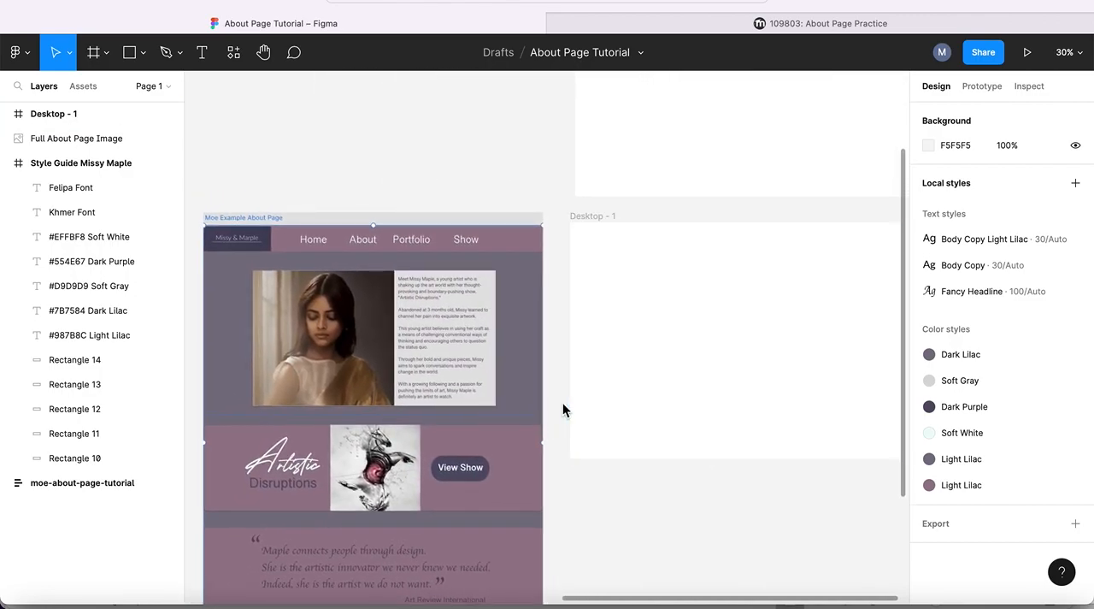
# - Shorten the style guide frame to 1460×422 by removing the empty area beneath the font samples
pyautogui.scroll(5, 563, 402)
pyautogui.hscroll(5, 563, 402)
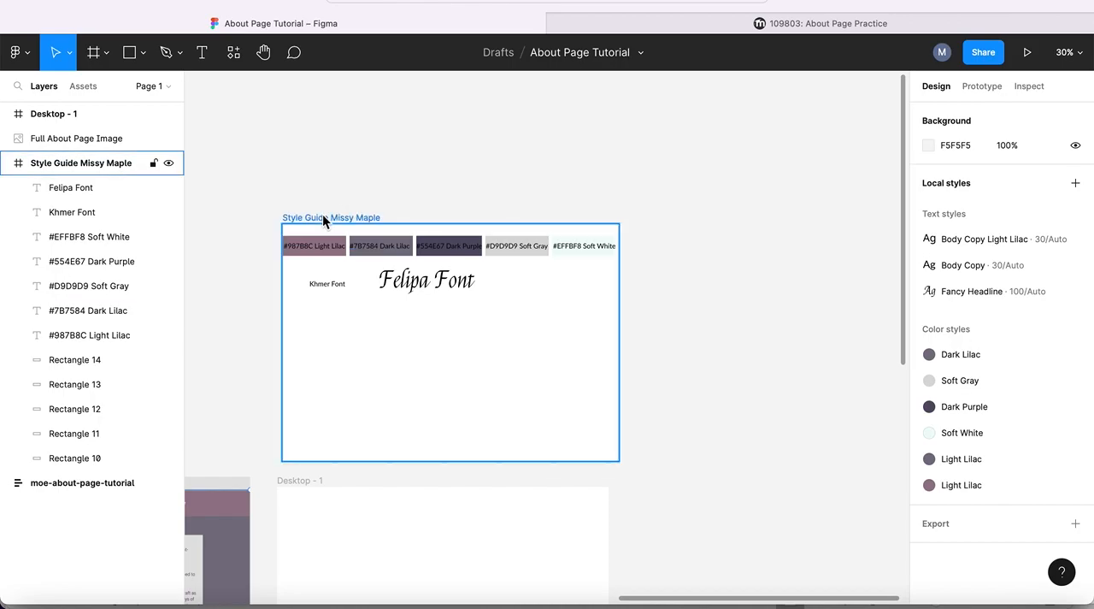
pyautogui.click(327, 217)
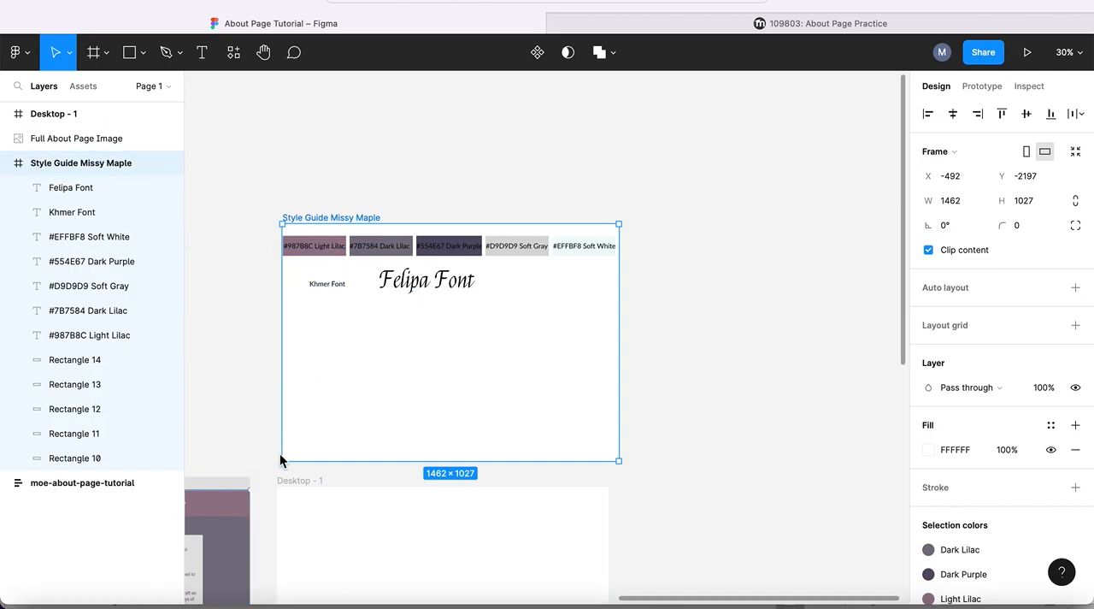
pyautogui.moveTo(282, 461); pyautogui.dragTo(283, 322)
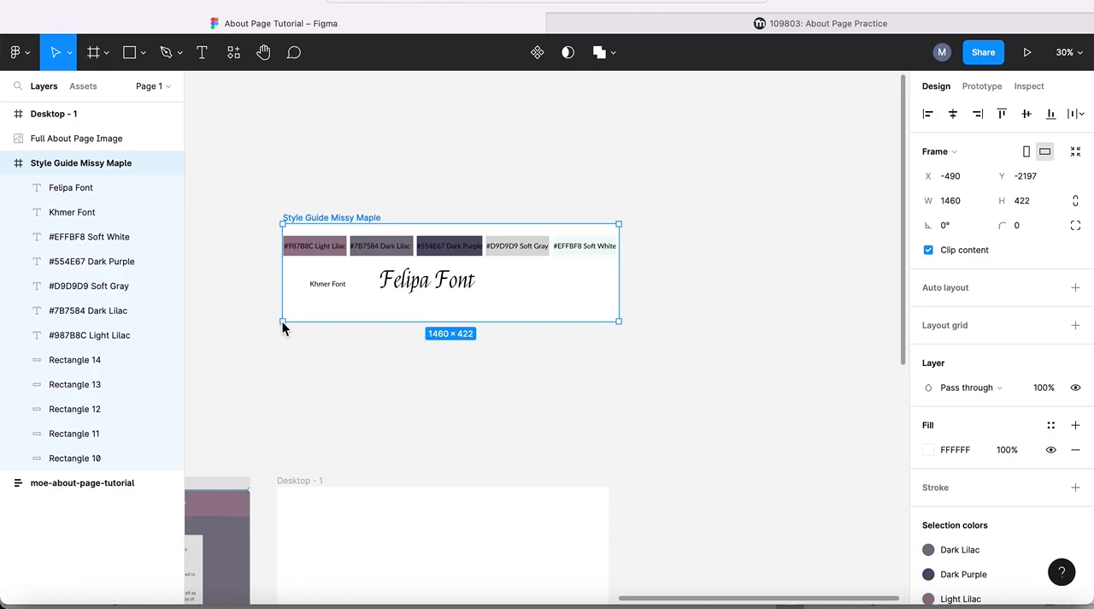
# - Move the style guide frame to X -515, Y -1641, just above the Desktop - 1 frame and aligned with its left edge
pyautogui.scroll(-3, 318, 379)
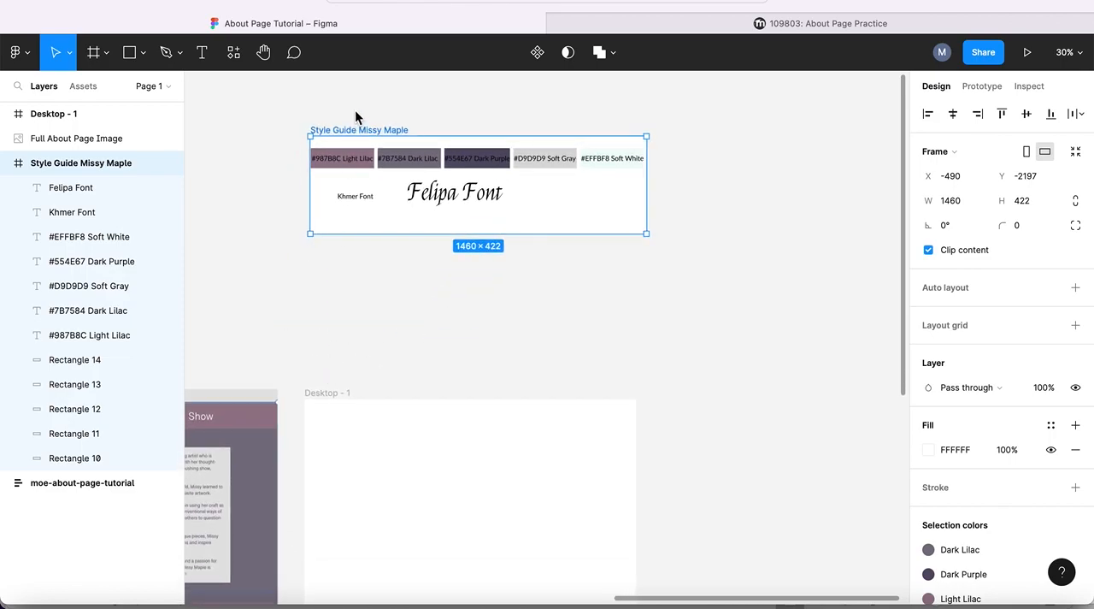
pyautogui.moveTo(356, 132); pyautogui.dragTo(351, 262)
pyautogui.scroll(-2, 331, 361)
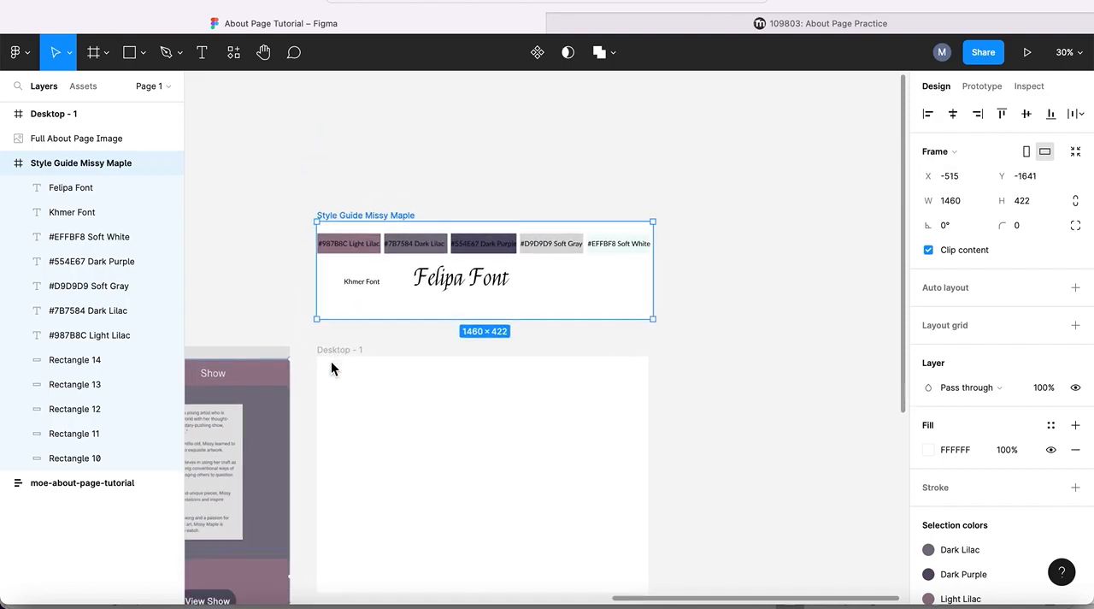
pyautogui.scroll(-4, 331, 360)
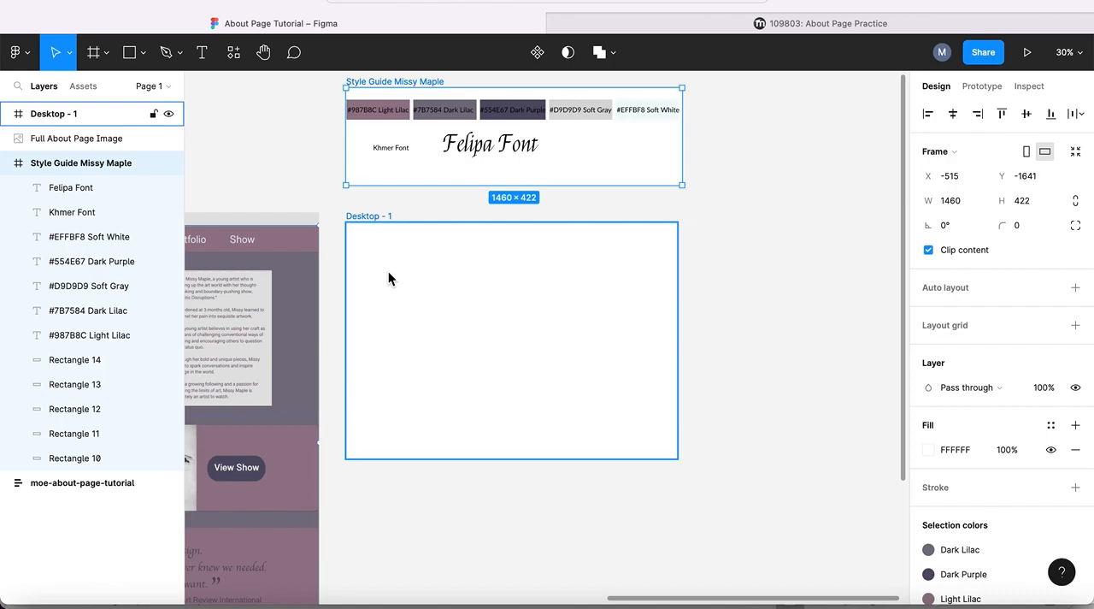
# - Try stretching the Desktop - 1 frame freehand to match the example About page's length, and undo both resizes
pyautogui.hscroll(-5, 388, 277)
pyautogui.scroll(-2, 388, 277)
pyautogui.hscroll(-5, 388, 277)
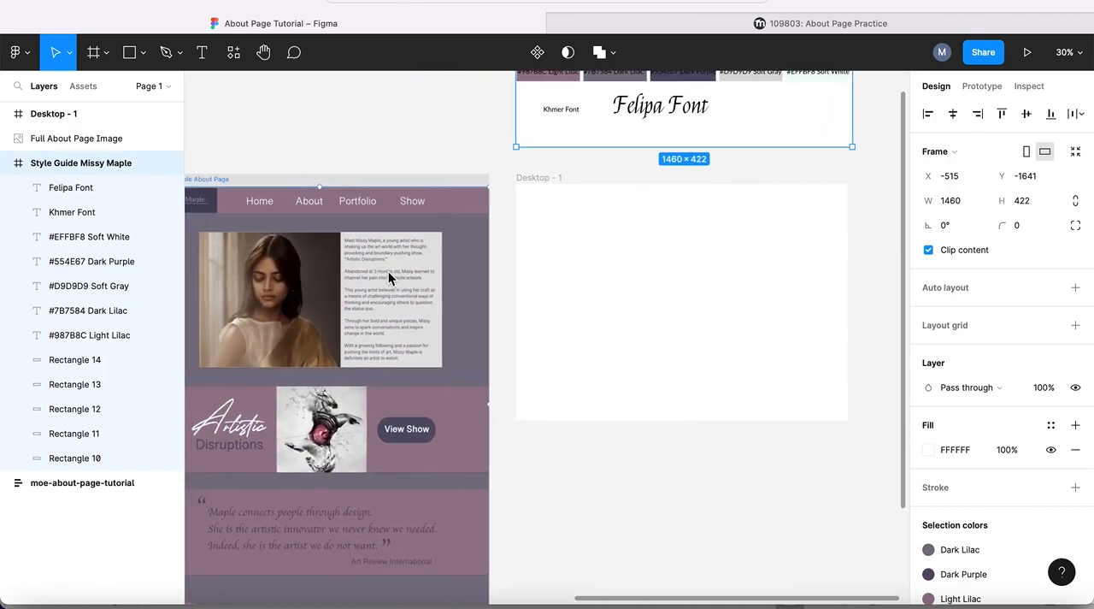
pyautogui.scroll(-3, 388, 277)
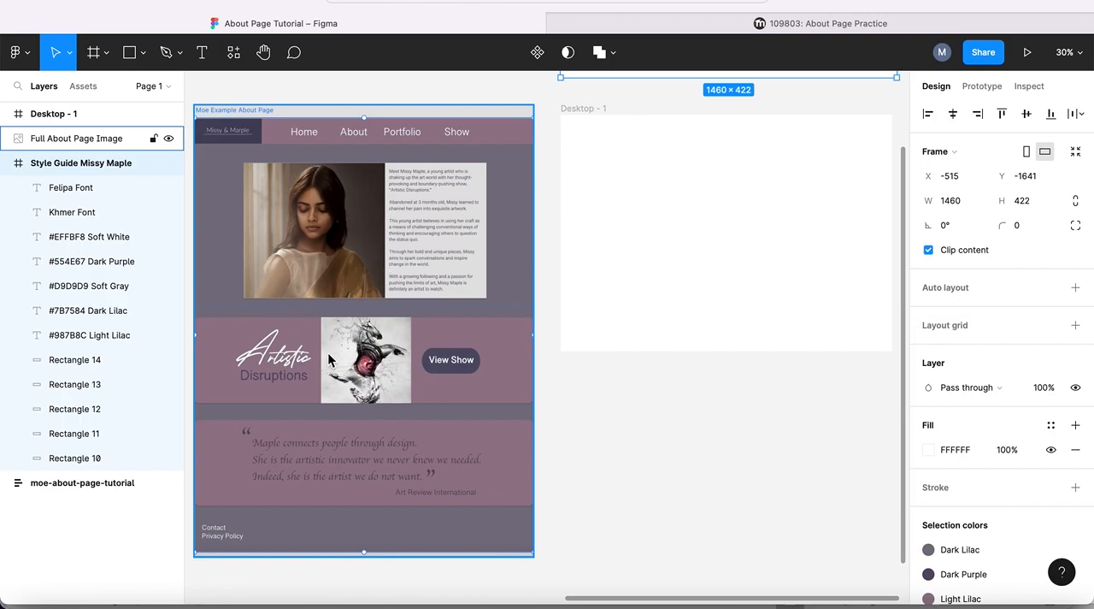
pyautogui.hscroll(3, 638, 248)
pyautogui.scroll(3, 638, 248)
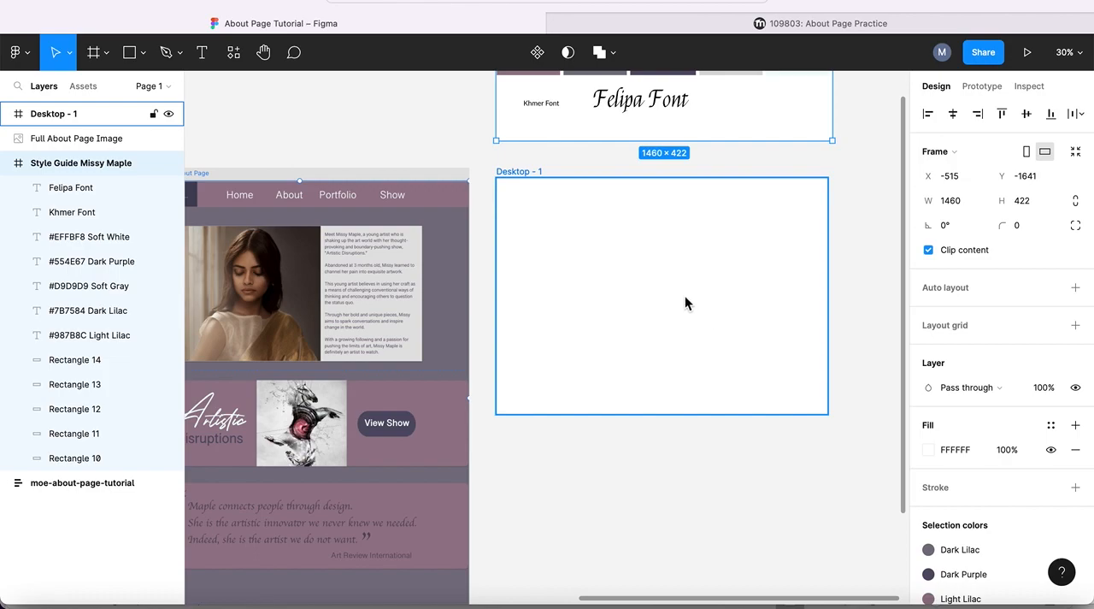
pyautogui.click(514, 171)
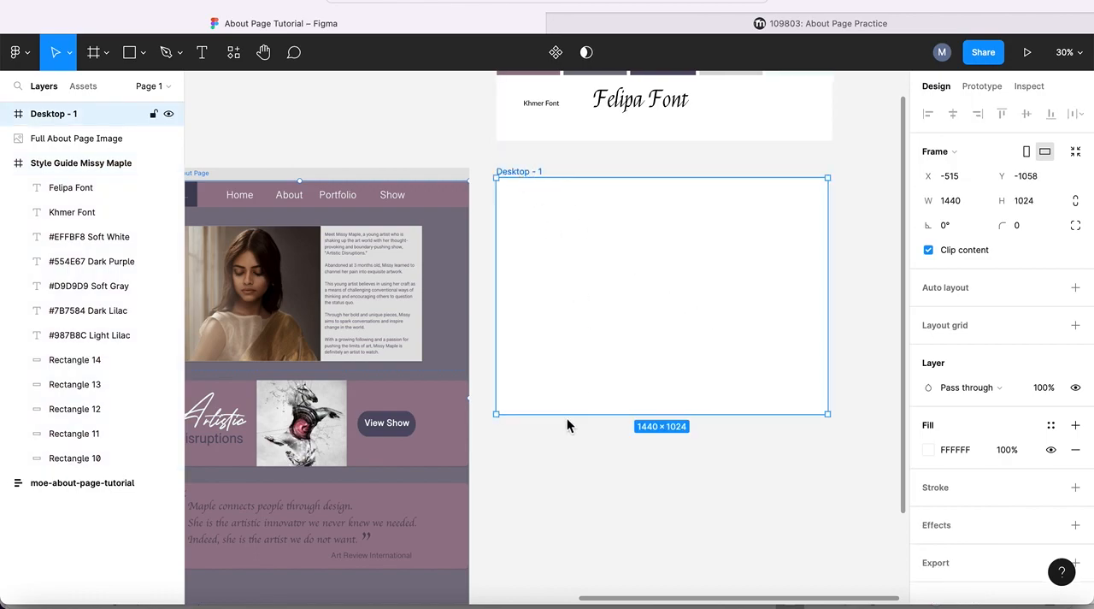
pyautogui.moveTo(496, 413); pyautogui.dragTo(490, 589)
pyautogui.scroll(-5, 607, 472)
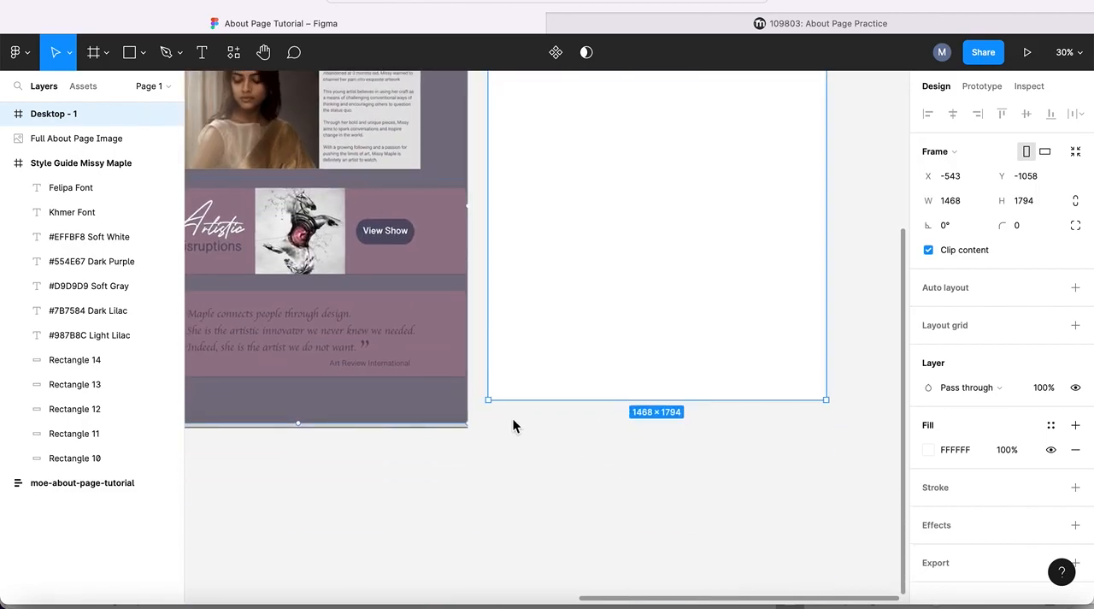
pyautogui.moveTo(487, 398); pyautogui.dragTo(488, 426)
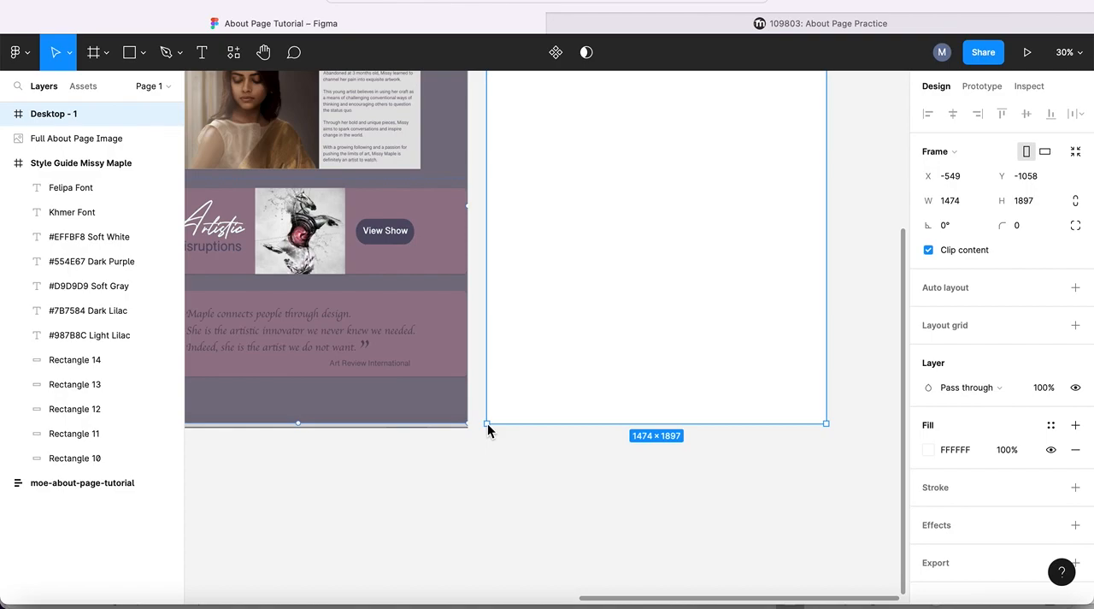
pyautogui.press('super+z')
pyautogui.press('super+z')
# - Increase the Desktop - 1 frame's height to 1905, keeping its width at 1440, to match the example page's length
pyautogui.scroll(5, 647, 350)
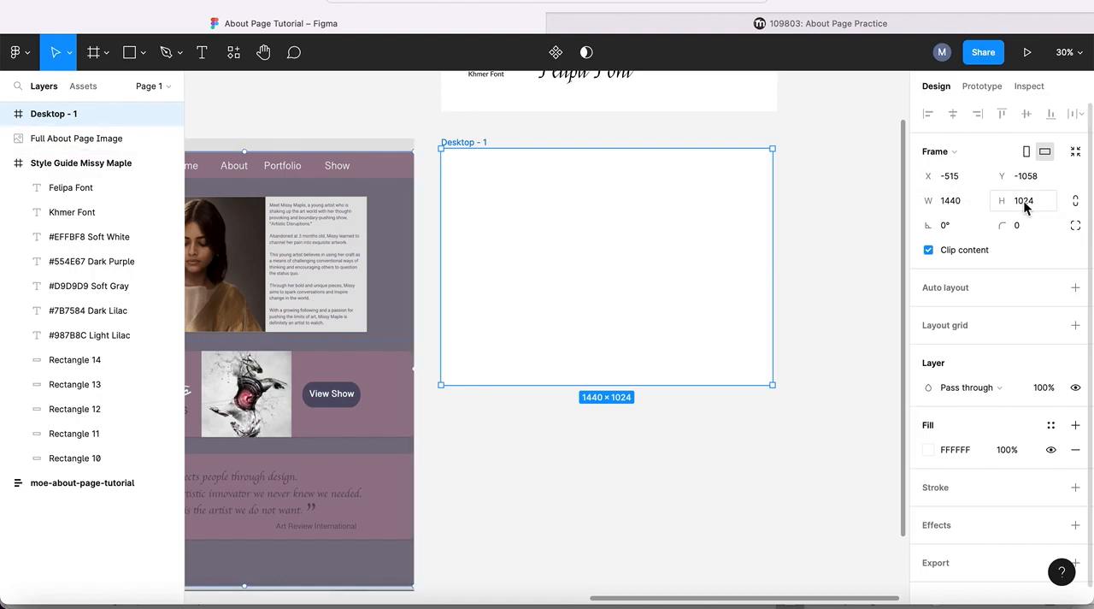
pyautogui.moveTo(1008, 201); pyautogui.dragTo(1092, 202)
pyautogui.moveTo(993, 202); pyautogui.dragTo(1093, 207)
pyautogui.moveTo(991, 204); pyautogui.dragTo(1093, 216)
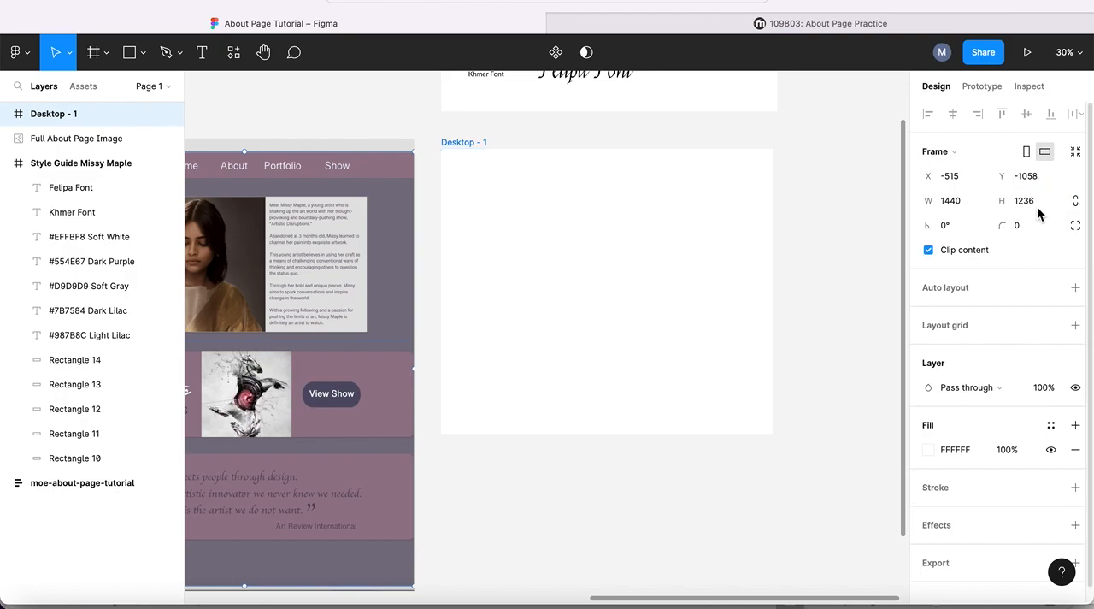
pyautogui.click(990, 203)
pyautogui.moveTo(996, 204); pyautogui.dragTo(1093, 202)
pyautogui.moveTo(992, 200); pyautogui.dragTo(1090, 200)
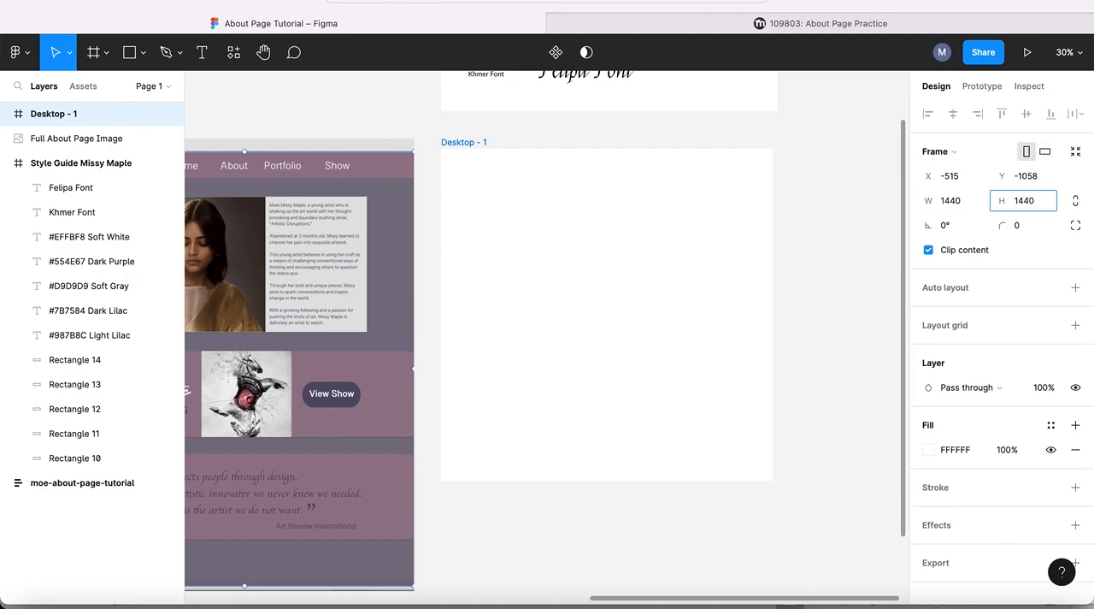
pyautogui.moveTo(992, 200); pyautogui.dragTo(1093, 203)
pyautogui.moveTo(994, 203); pyautogui.dragTo(1093, 202)
pyautogui.moveTo(994, 206); pyautogui.dragTo(1093, 202)
pyautogui.moveTo(992, 204); pyautogui.dragTo(1088, 200)
pyautogui.moveTo(994, 204); pyautogui.dragTo(1076, 205)
pyautogui.moveTo(993, 198); pyautogui.dragTo(1074, 195)
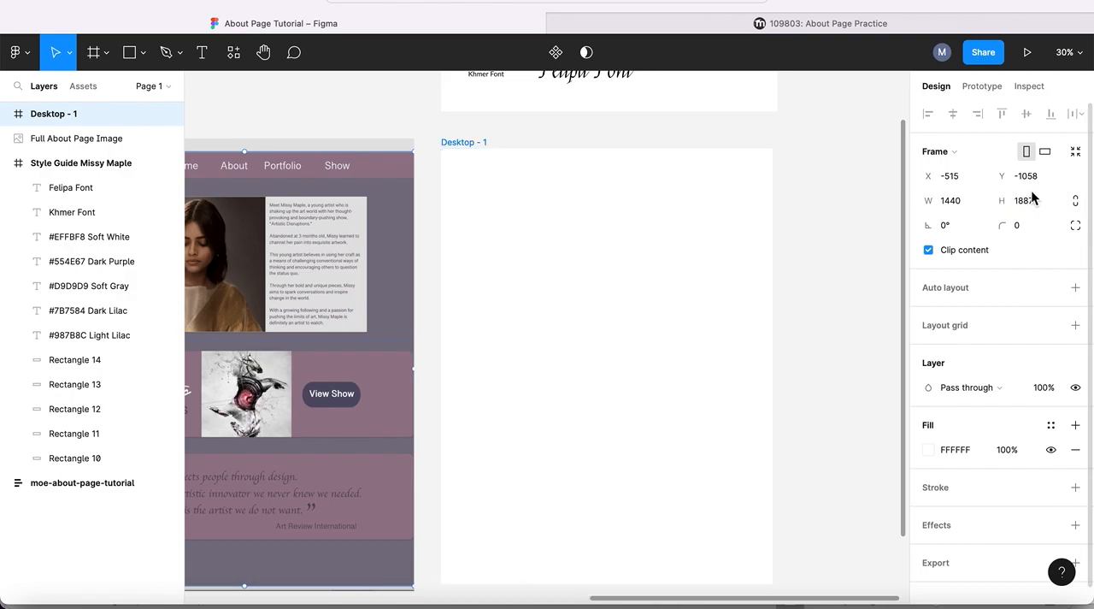
pyautogui.click(993, 202)
pyautogui.moveTo(992, 203); pyautogui.dragTo(1022, 200)
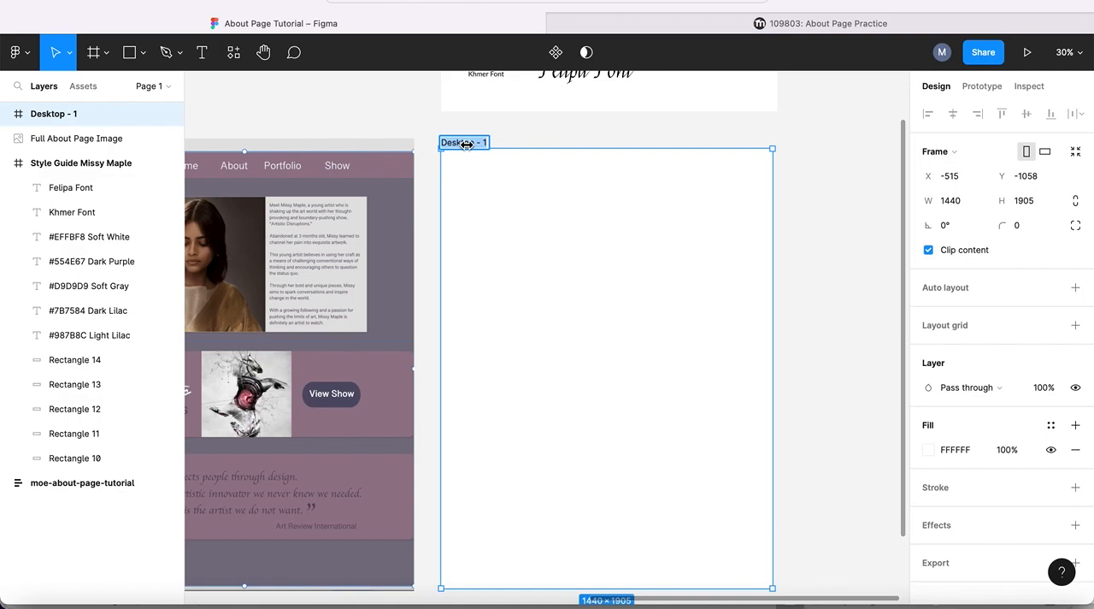
# - Rename the Desktop - 1 frame as moe-about-page-example
pyautogui.write('About')
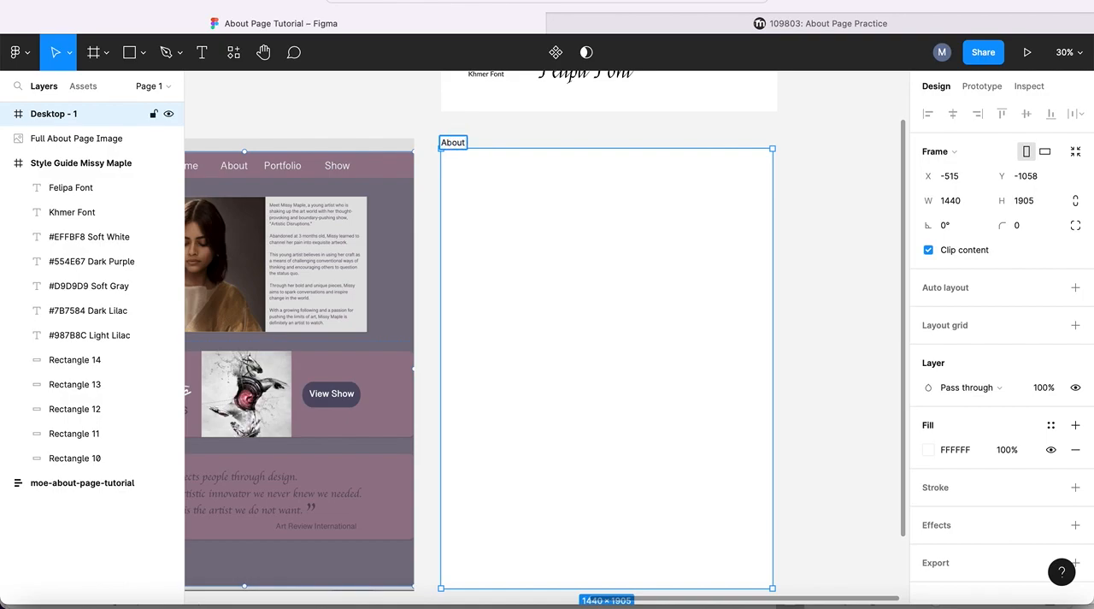
pyautogui.press('BackSpace')
pyautogui.press('BackSpace')
pyautogui.press('BackSpace')
pyautogui.press('BackSpace')
pyautogui.write('about-page-example')
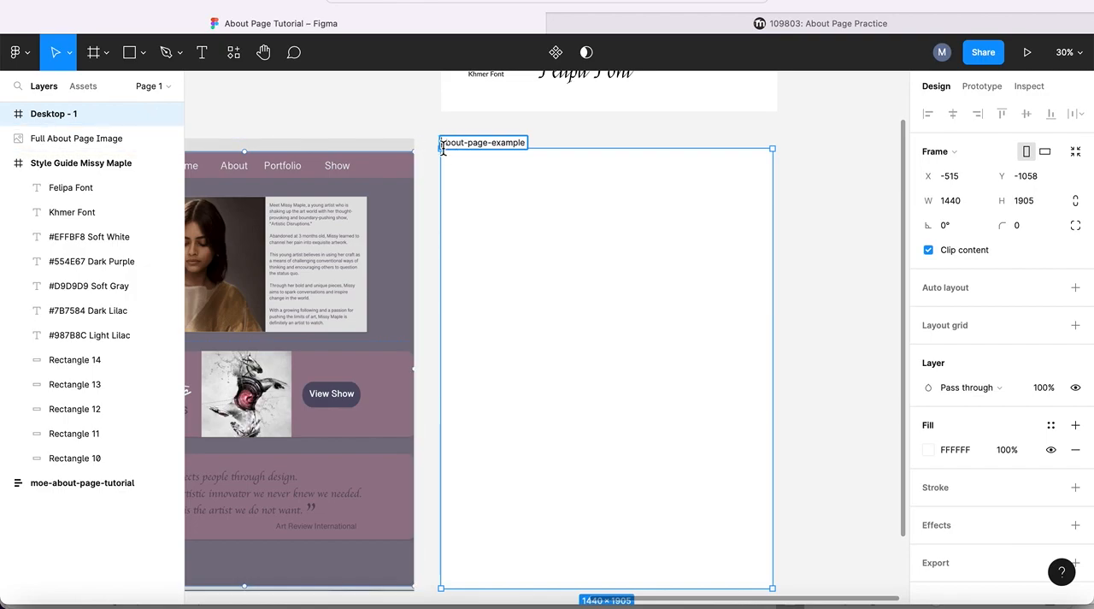
pyautogui.write('moe-')
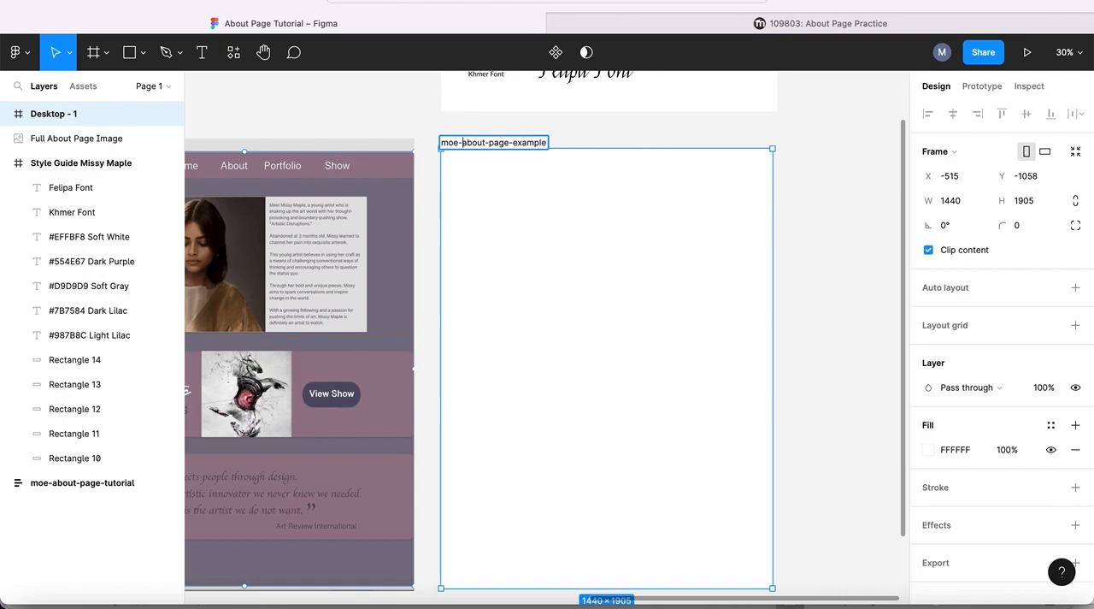
pyautogui.press('Return')
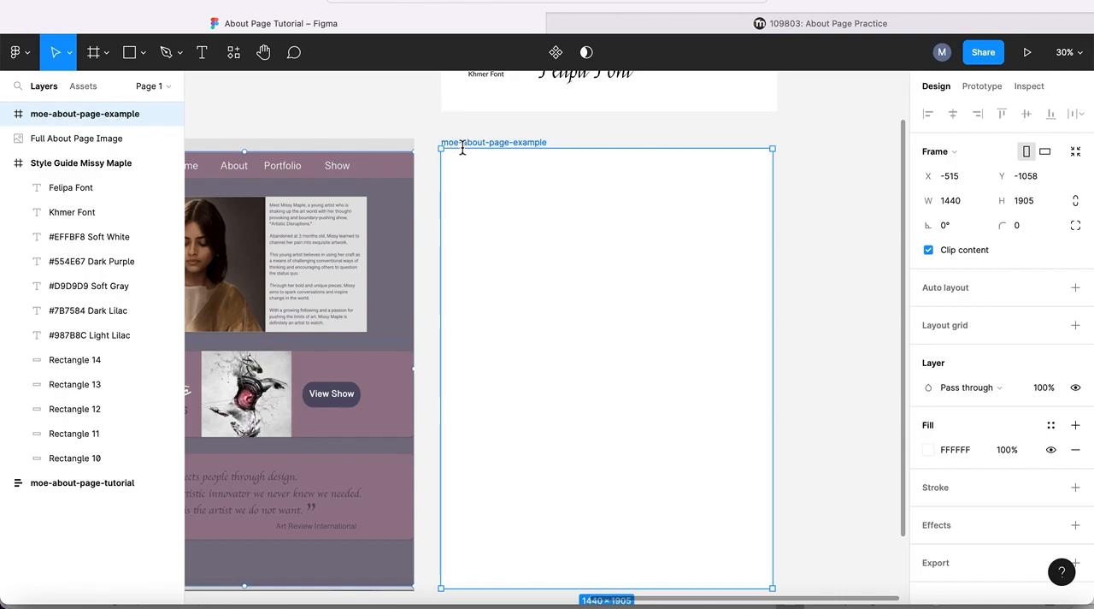
# - Examine the example About page's background color against the swatches in the style guide
pyautogui.scroll(-1, 491, 202)
pyautogui.hscroll(-1, 492, 202)
pyautogui.hscroll(1, 492, 202)
pyautogui.scroll(1, 491, 202)
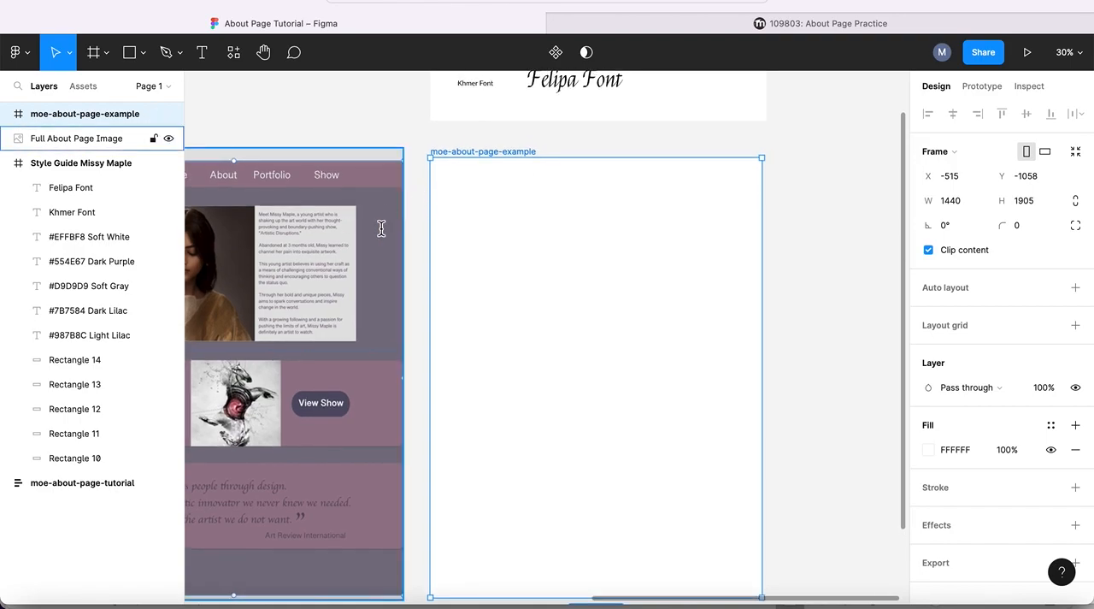
pyautogui.scroll(1, 381, 228)
pyautogui.hscroll(-1, 381, 228)
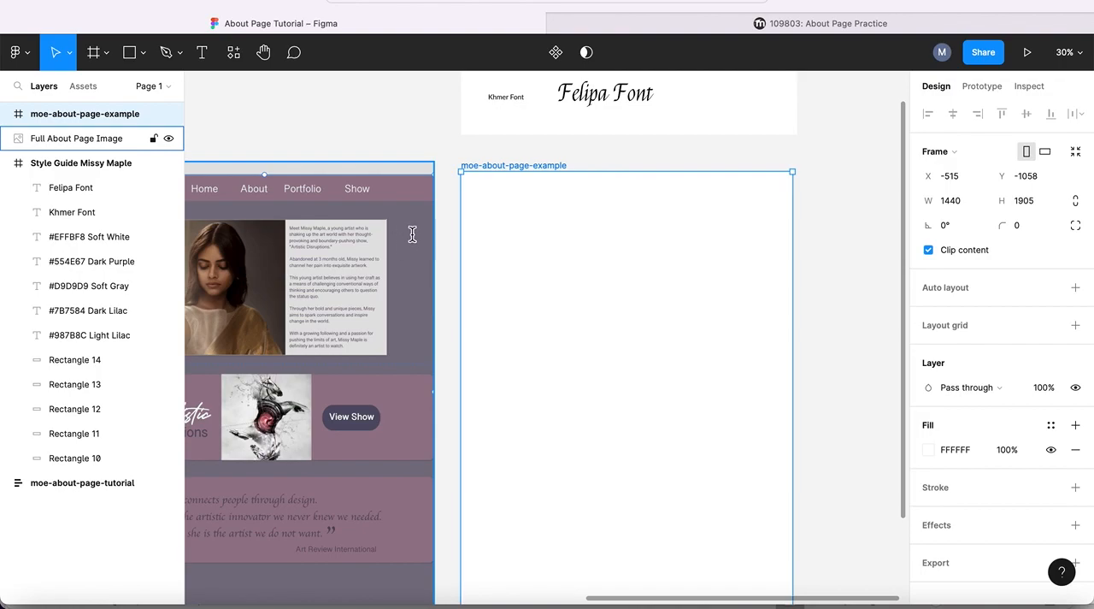
pyautogui.scroll(5, 412, 233)
pyautogui.hscroll(2, 412, 233)
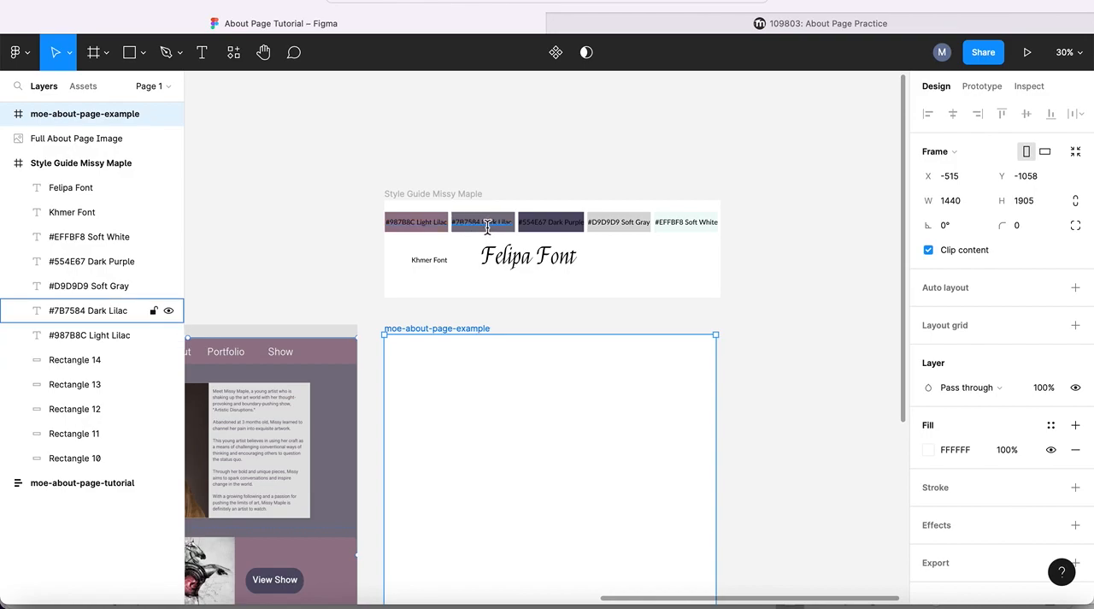
pyautogui.scroll(-3, 328, 215)
pyautogui.hscroll(-1, 328, 214)
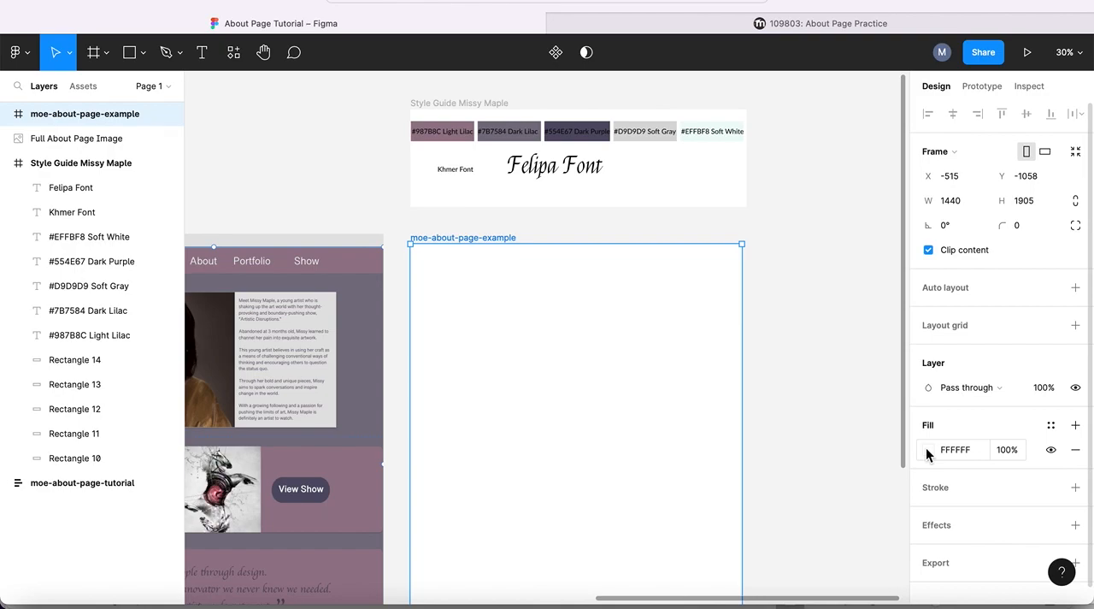
# - Replace the moe-about-page-example frame's fill with the Dark Lilac color style and move the frame to X -412, Y -1055
pyautogui.click(1076, 449)
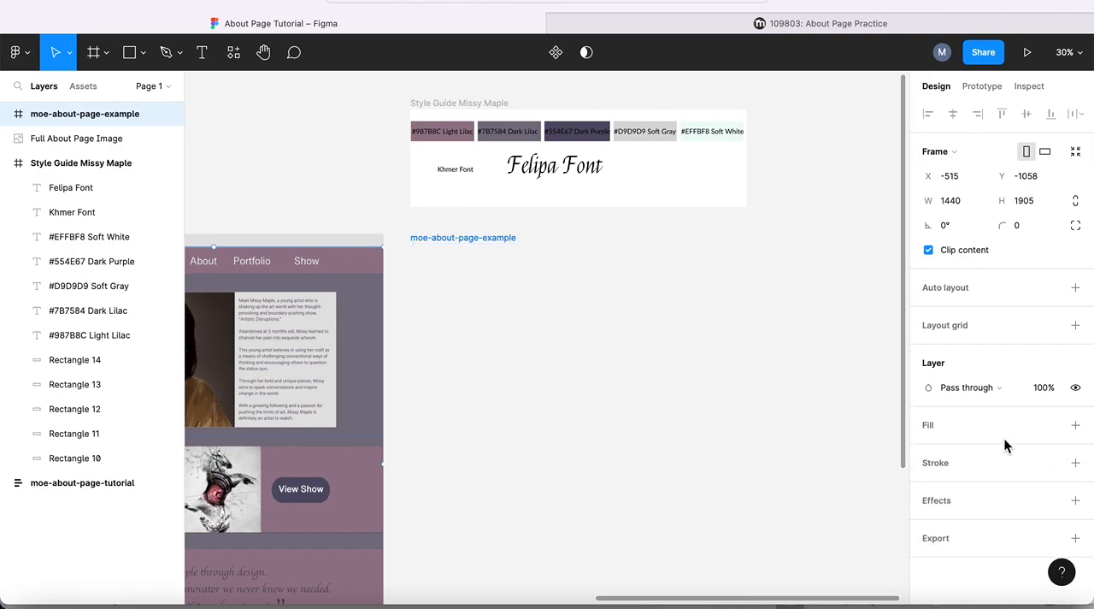
pyautogui.click(1076, 426)
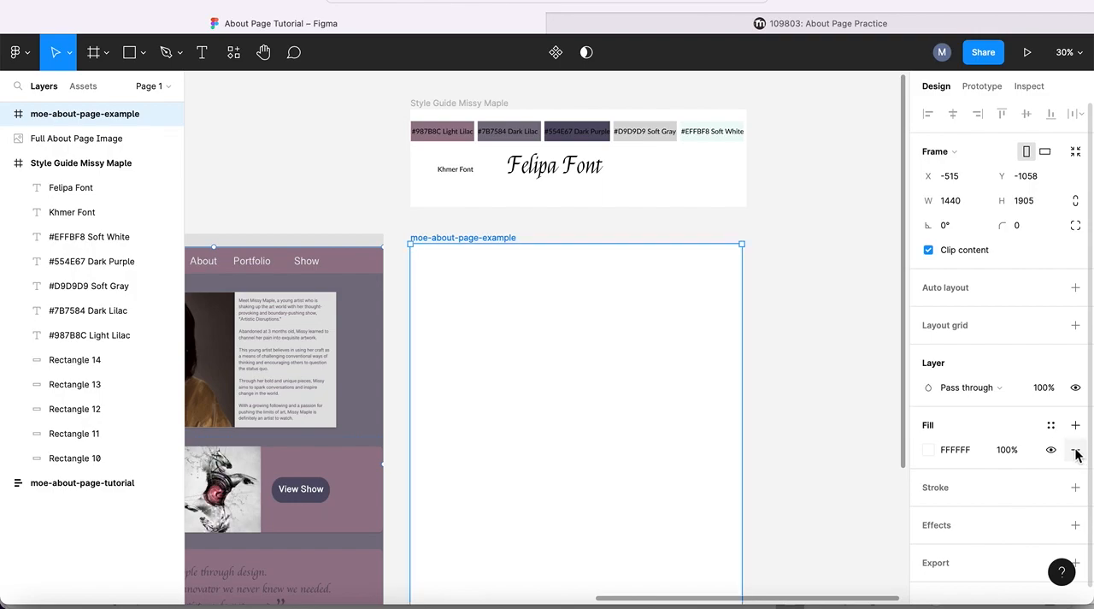
pyautogui.click(1076, 451)
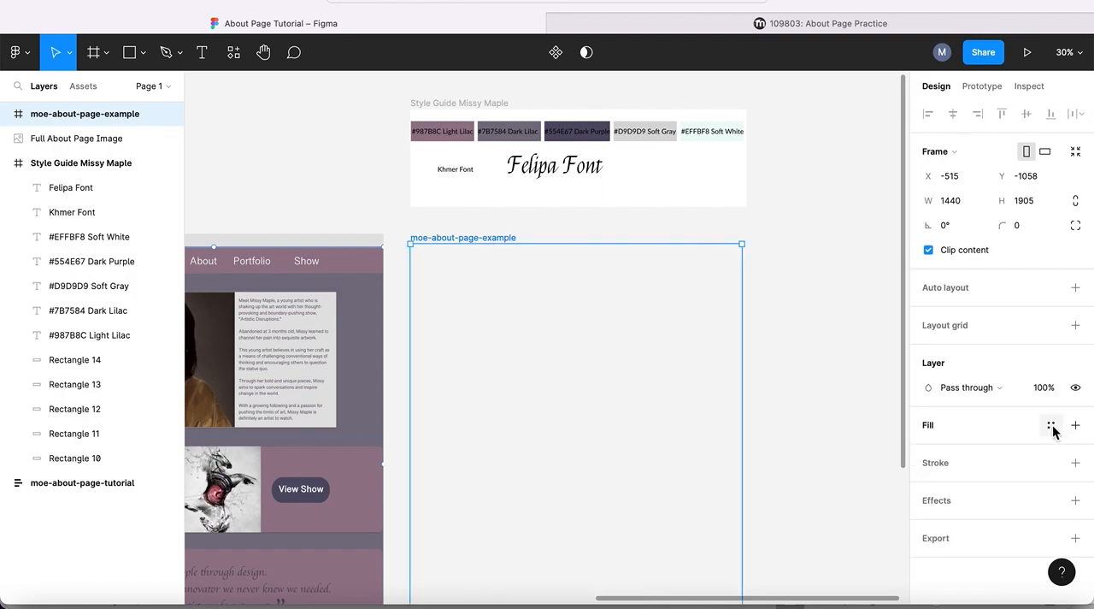
pyautogui.click(1051, 426)
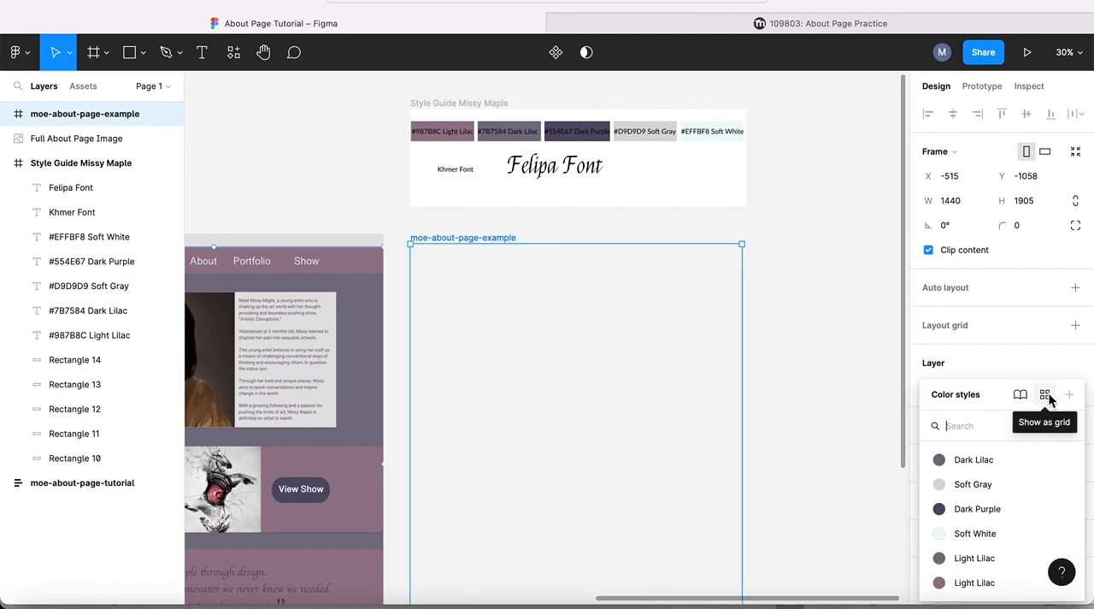
pyautogui.click(971, 460)
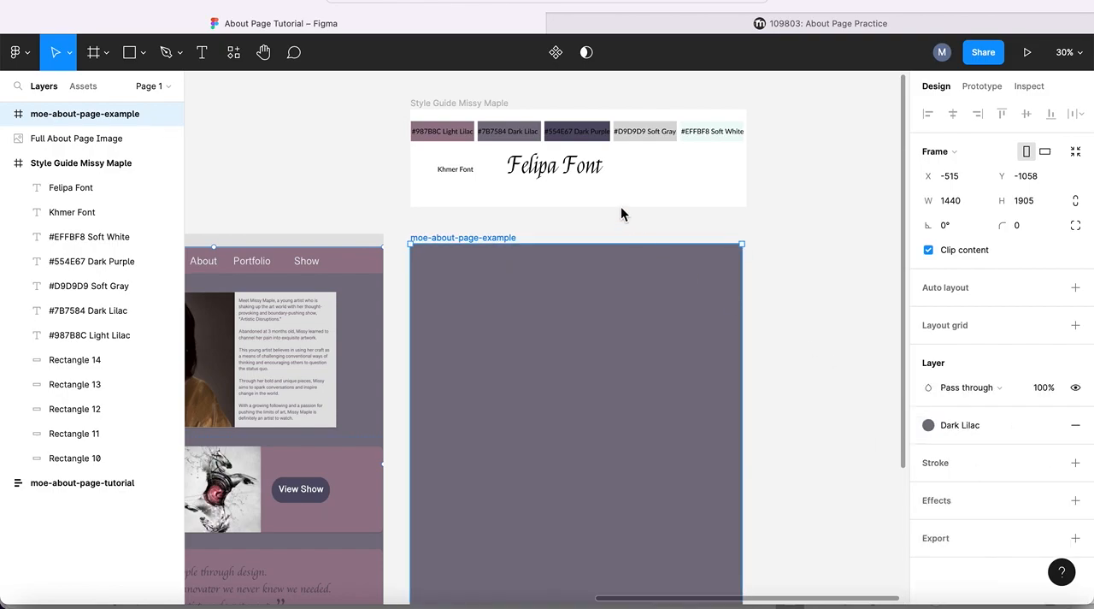
pyautogui.click(336, 192)
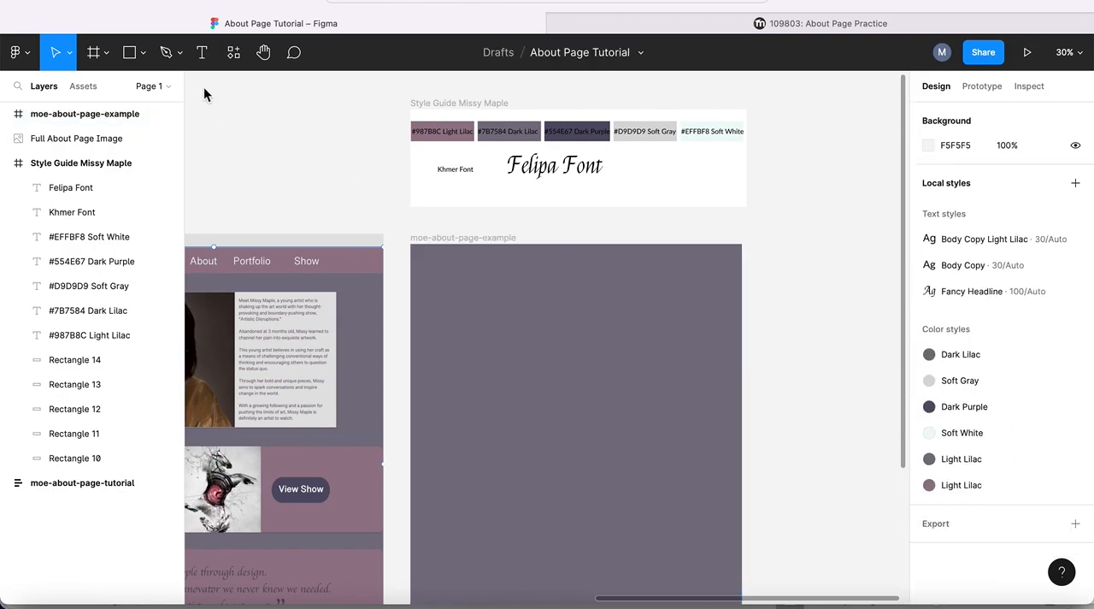
pyautogui.click(141, 54)
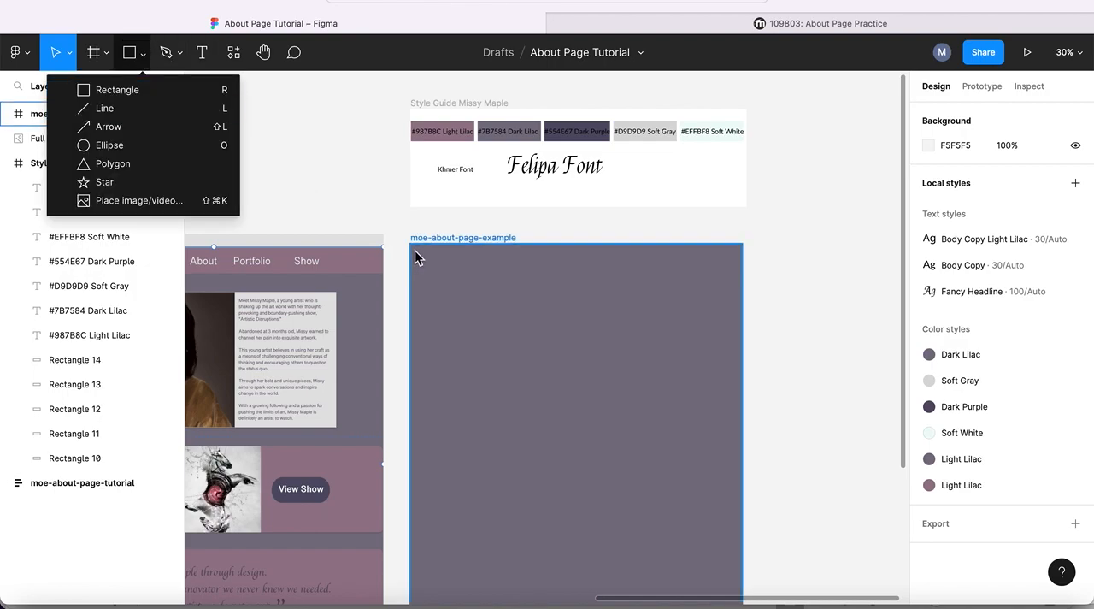
pyautogui.moveTo(414, 247)
pyautogui.mouseDown()
pyautogui.moveTo(474, 282)
pyautogui.moveTo(432, 246)
pyautogui.mouseUp()
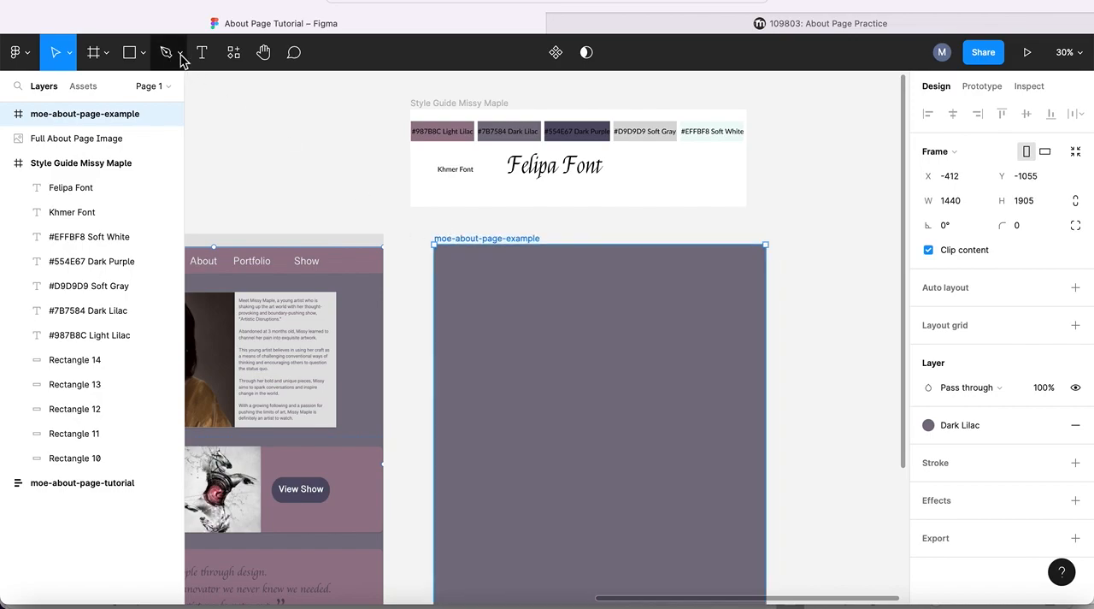
# - Draw a 1440×140 rectangle across the full width of the moe-about-page-example frame near its upper edge, at X 0, Y 46
pyautogui.click(128, 55)
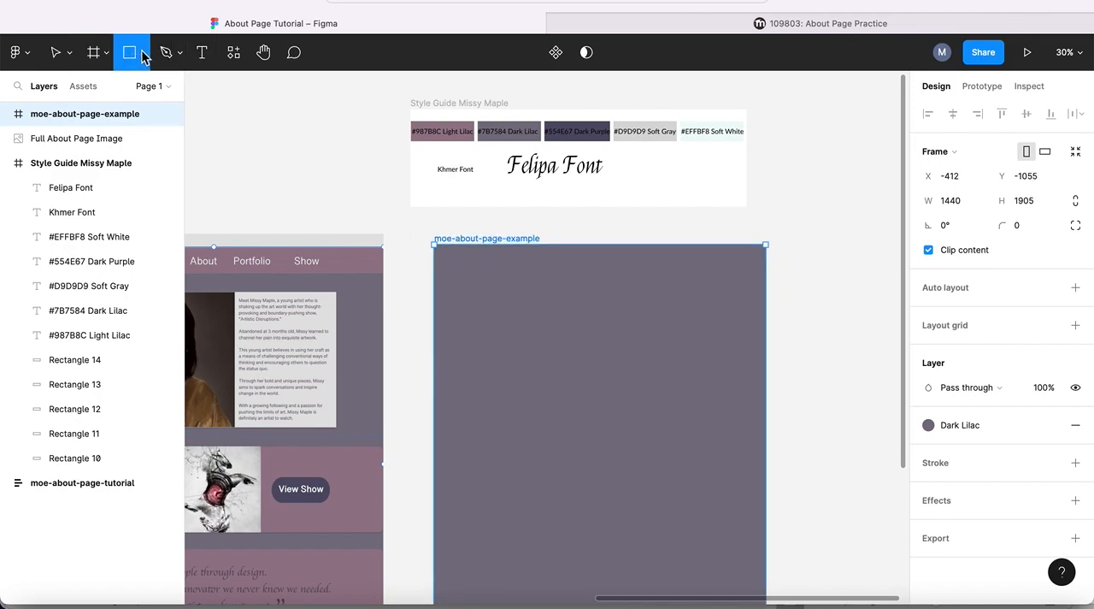
pyautogui.click(144, 55)
pyautogui.click(133, 90)
pyautogui.moveTo(443, 257); pyautogui.dragTo(766, 287)
pyautogui.moveTo(447, 292); pyautogui.dragTo(435, 287)
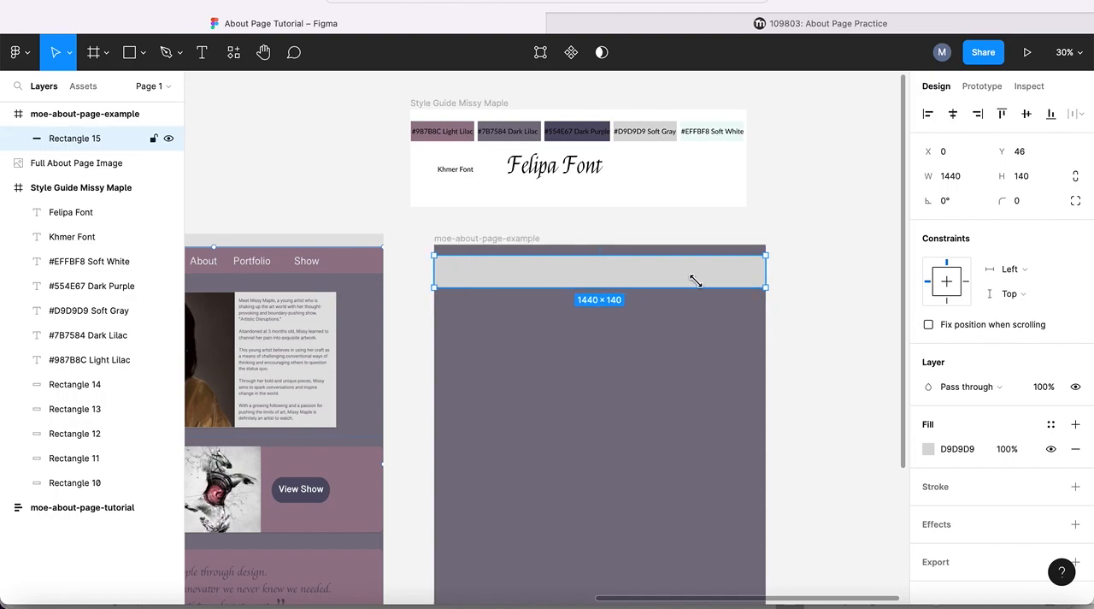
# - Move the header rectangle up to Y 0 in the moe-about-page-example frame and reduce its height to 109
pyautogui.moveTo(662, 275); pyautogui.dragTo(660, 267)
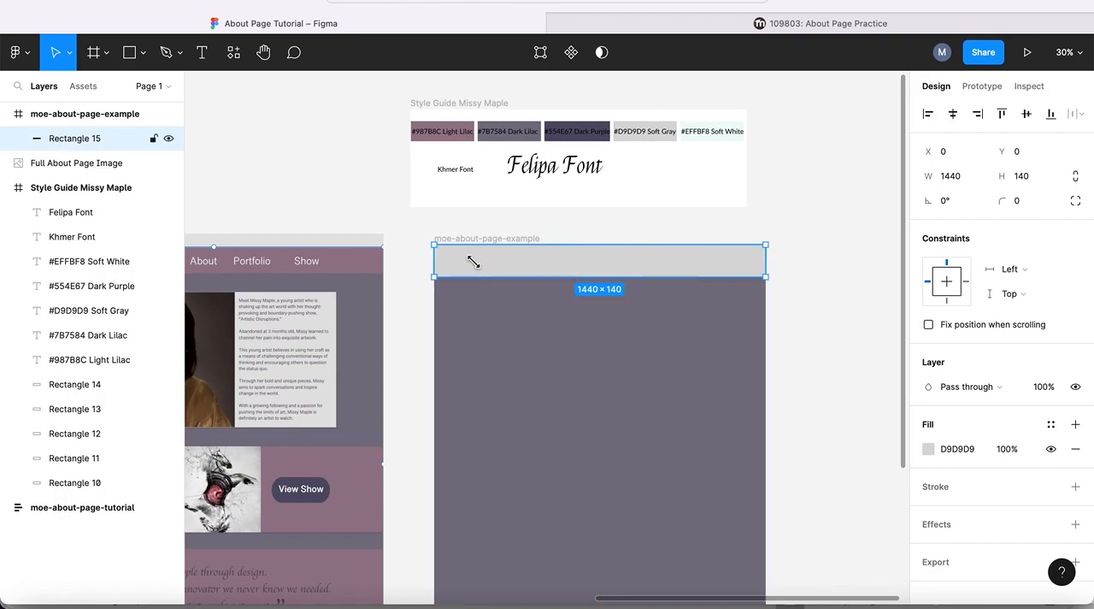
pyautogui.moveTo(435, 276); pyautogui.dragTo(436, 270)
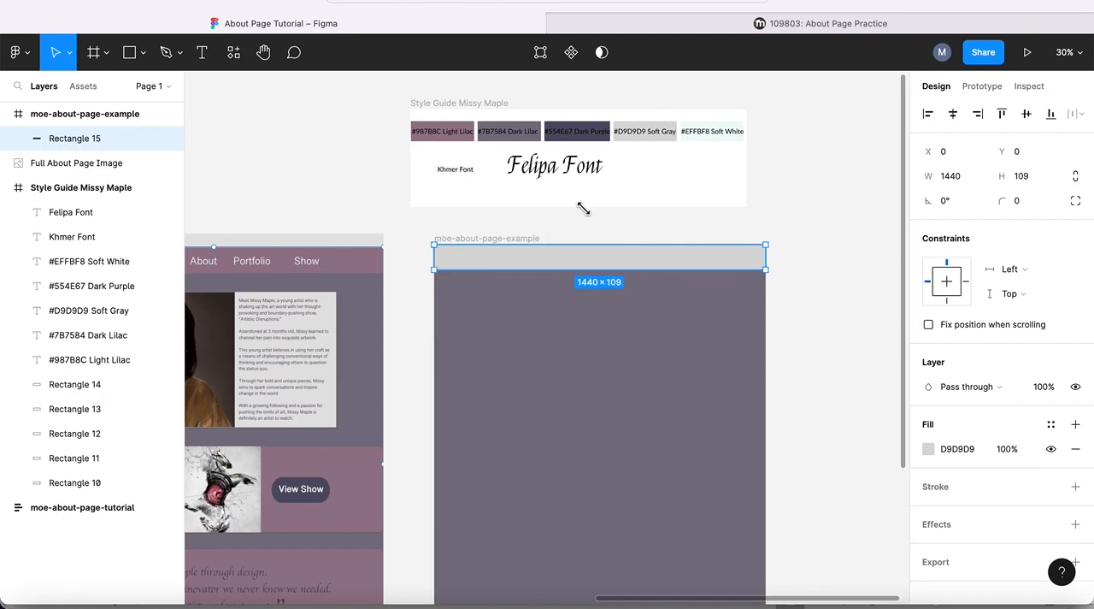
pyautogui.click(691, 233)
# - Replace the header rectangle's gray fill with the mauve Light Lilac color style
pyautogui.click(671, 253)
pyautogui.click(1050, 424)
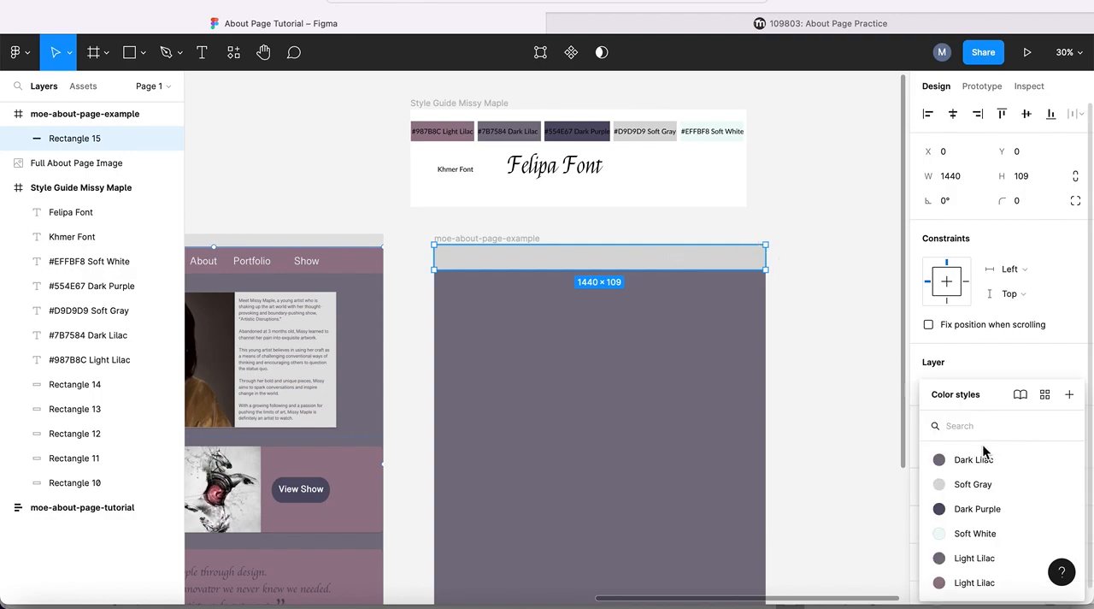
pyautogui.click(974, 583)
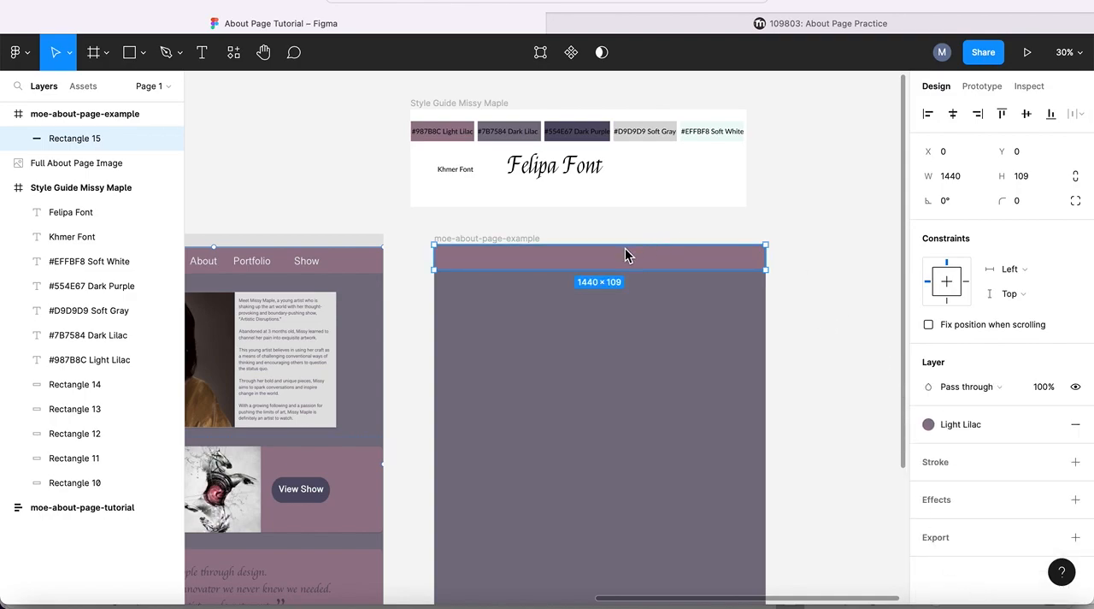
# - Check the quote text and attached image files on the About Page Practice assignment page, and return to the Figma file
pyautogui.hscroll(-5, 359, 205)
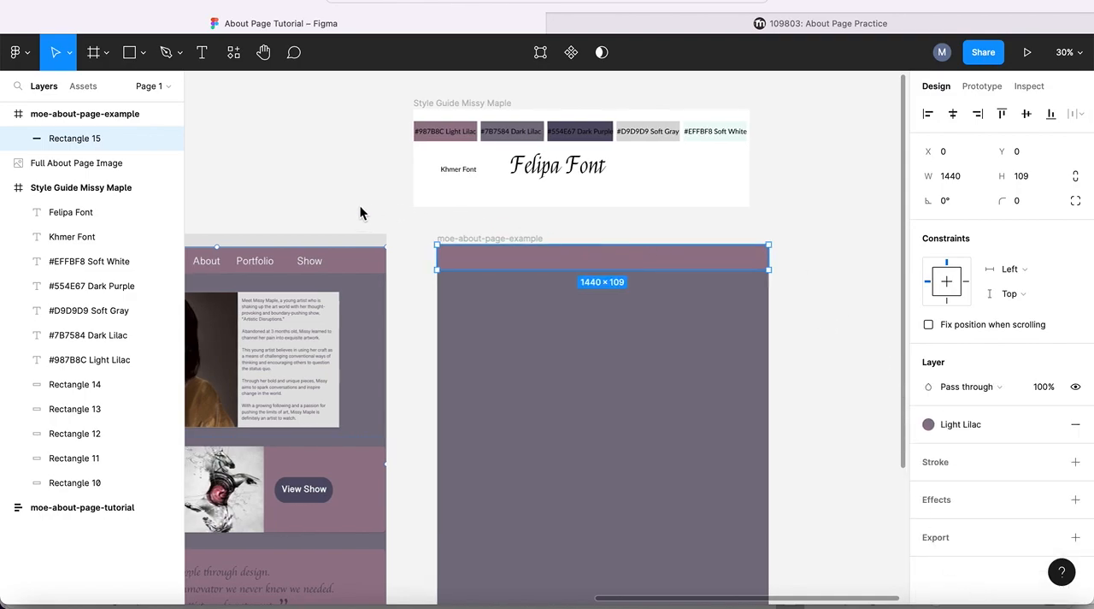
pyautogui.hscroll(3, 360, 206)
pyautogui.scroll(2, 360, 206)
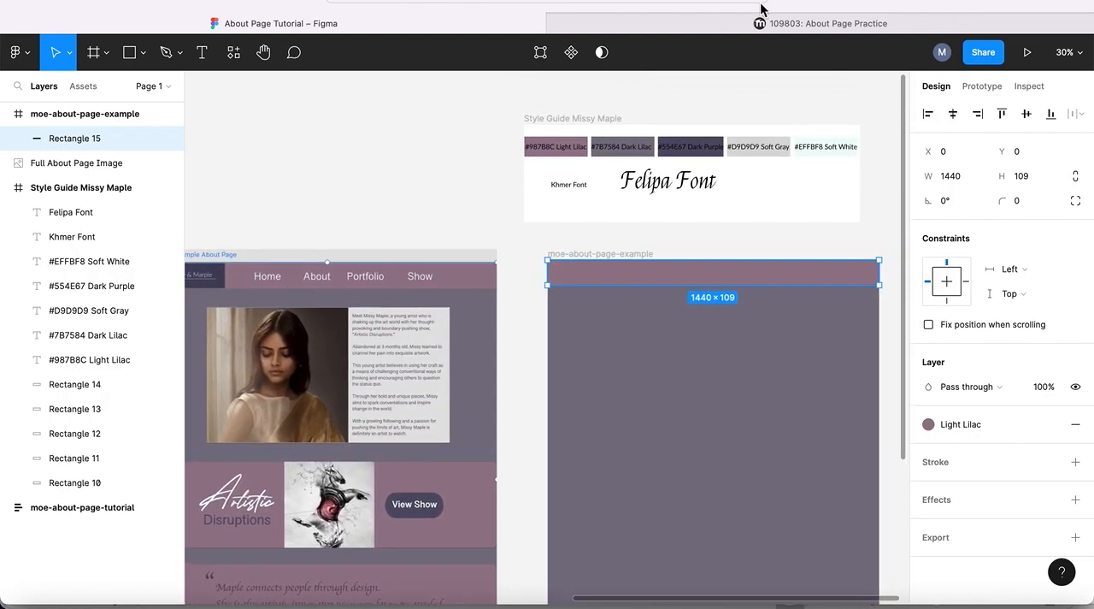
pyautogui.click(851, 23)
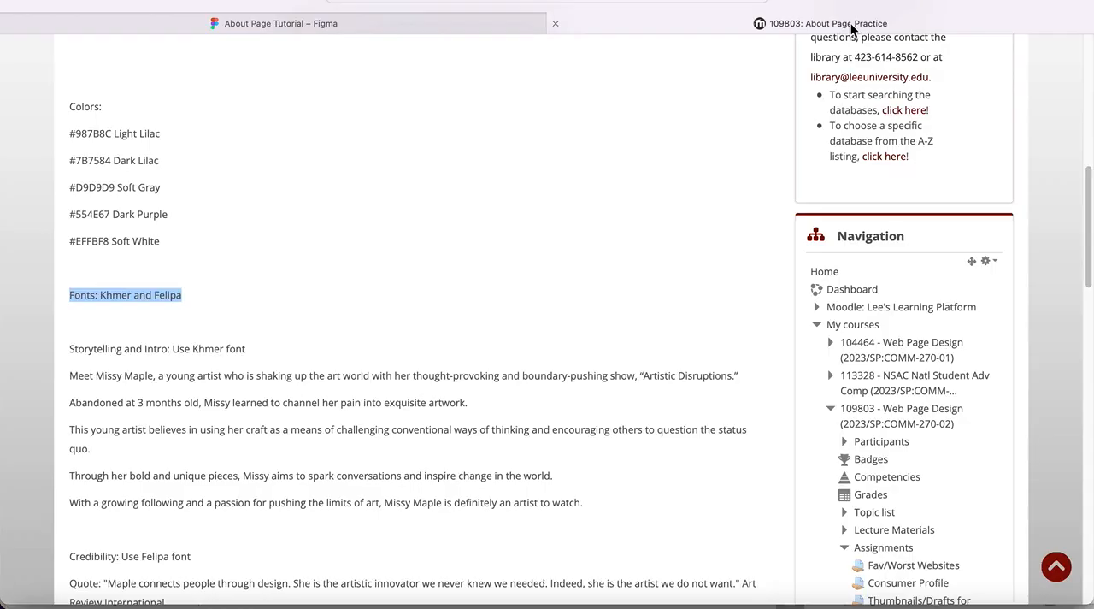
pyautogui.scroll(-5, 324, 229)
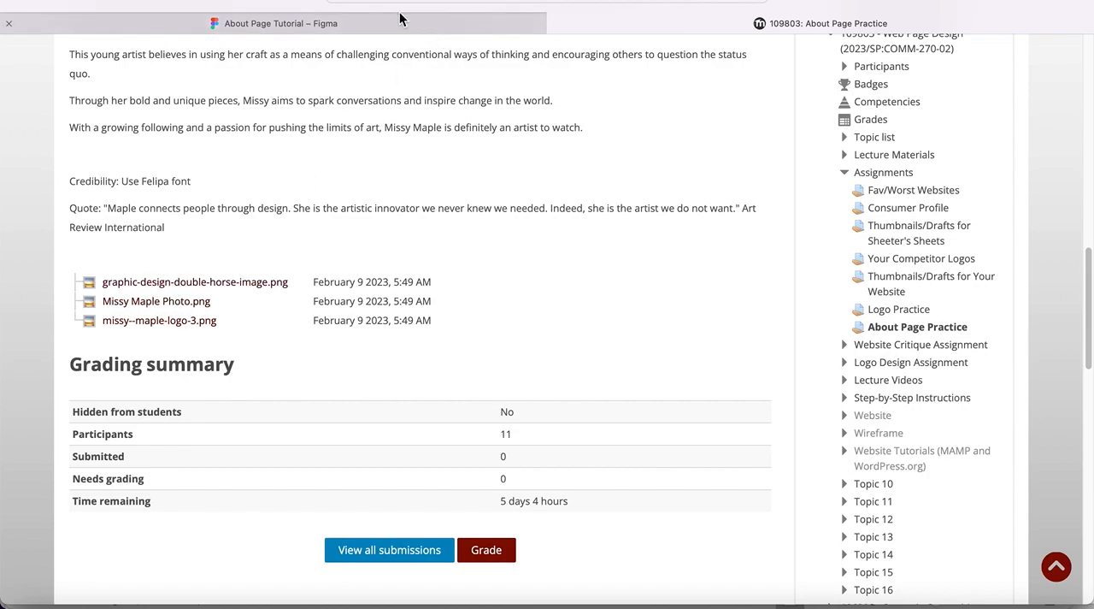
pyautogui.click(346, 29)
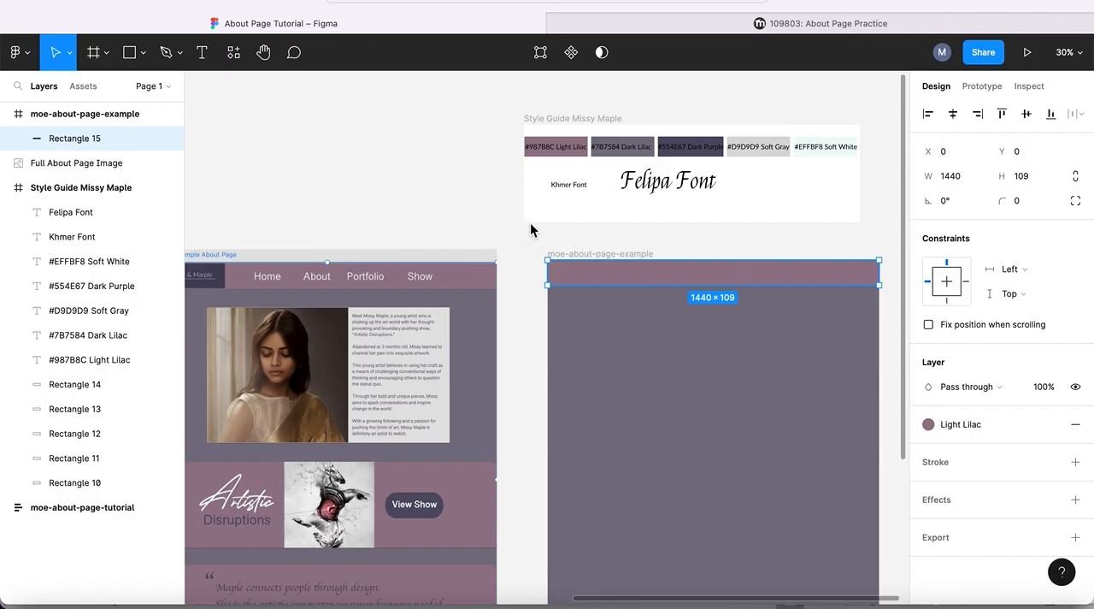
# - Draw a rectangle about 505×133 over the upper-left corner of the moe-about-page-example frame, at about X -80, Y -24
pyautogui.click(483, 221)
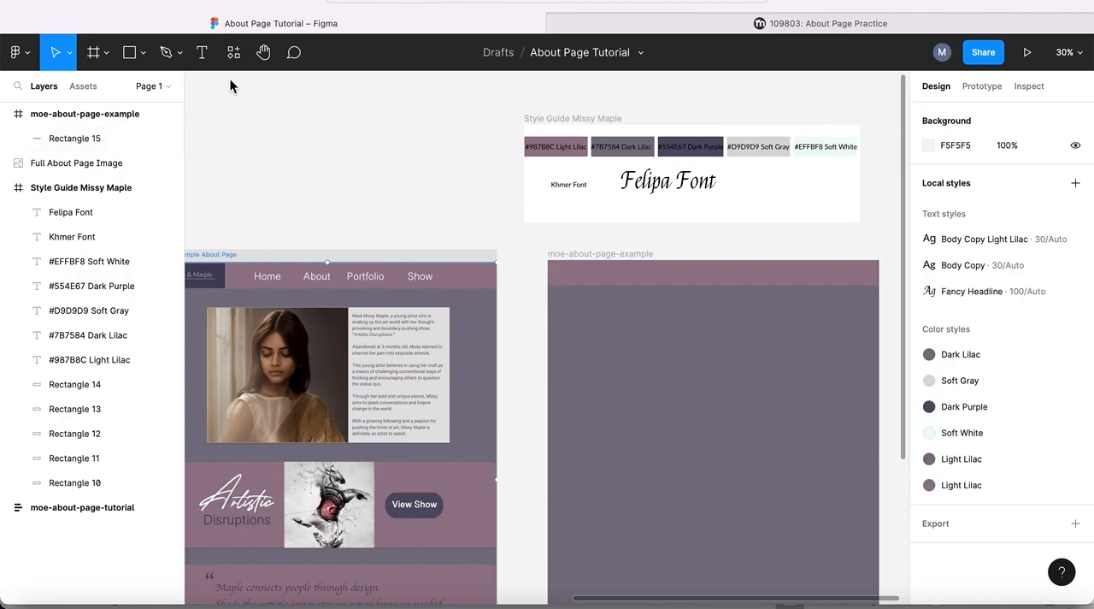
pyautogui.click(129, 52)
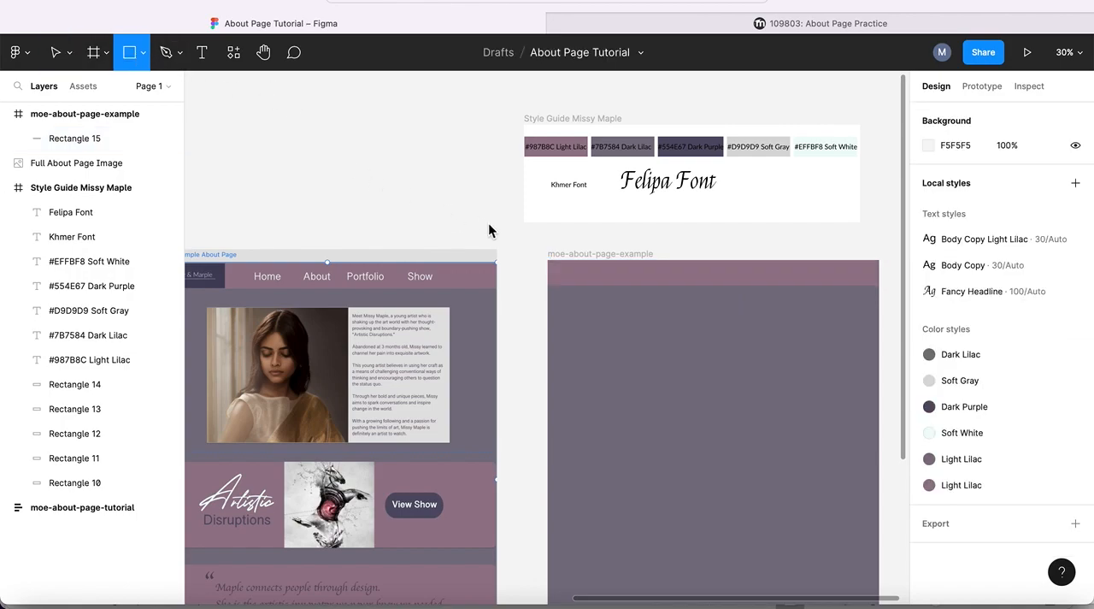
pyautogui.moveTo(524, 241)
pyautogui.mouseDown()
pyautogui.moveTo(627, 281)
pyautogui.moveTo(642, 275)
pyautogui.moveTo(591, 253)
pyautogui.moveTo(595, 273)
pyautogui.mouseUp()
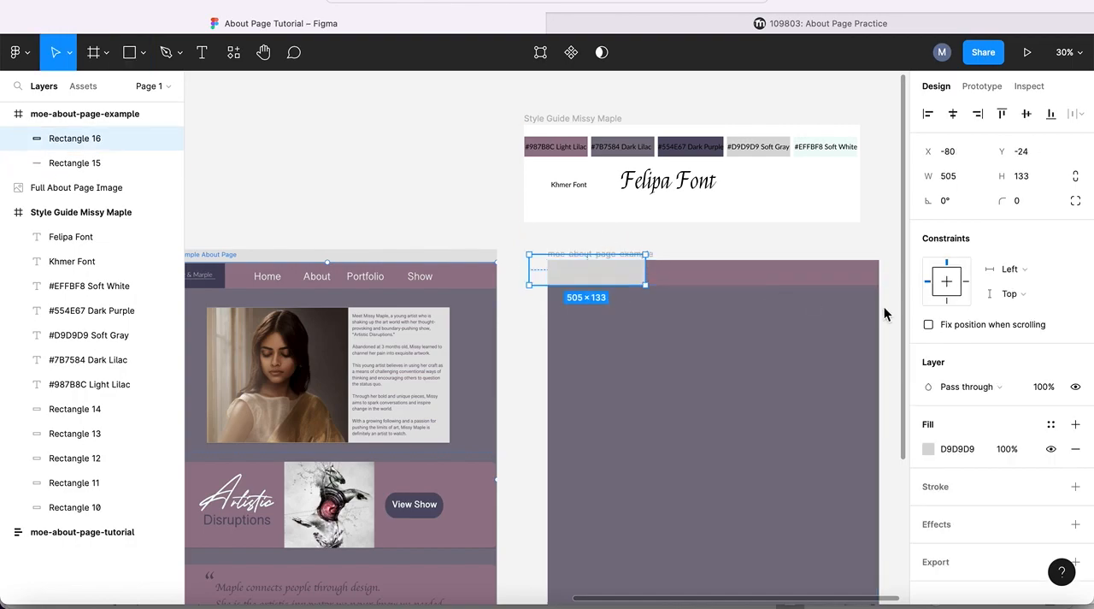
# - Change the new rectangle's fill to an image, using the Missy & Marple logo file from the Downloads folder
pyautogui.click(929, 448)
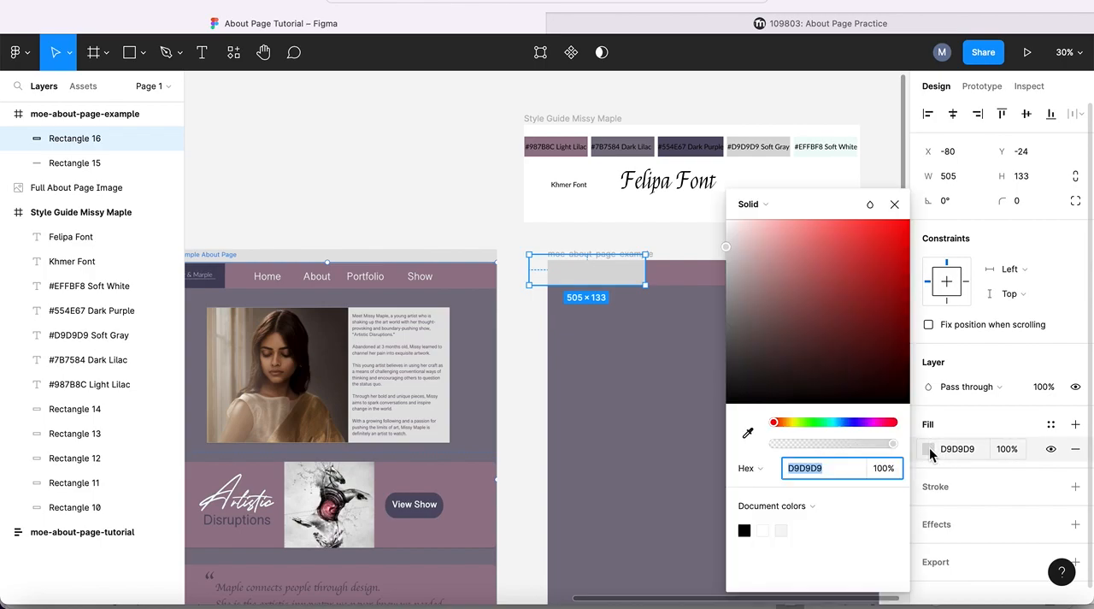
pyautogui.click(765, 206)
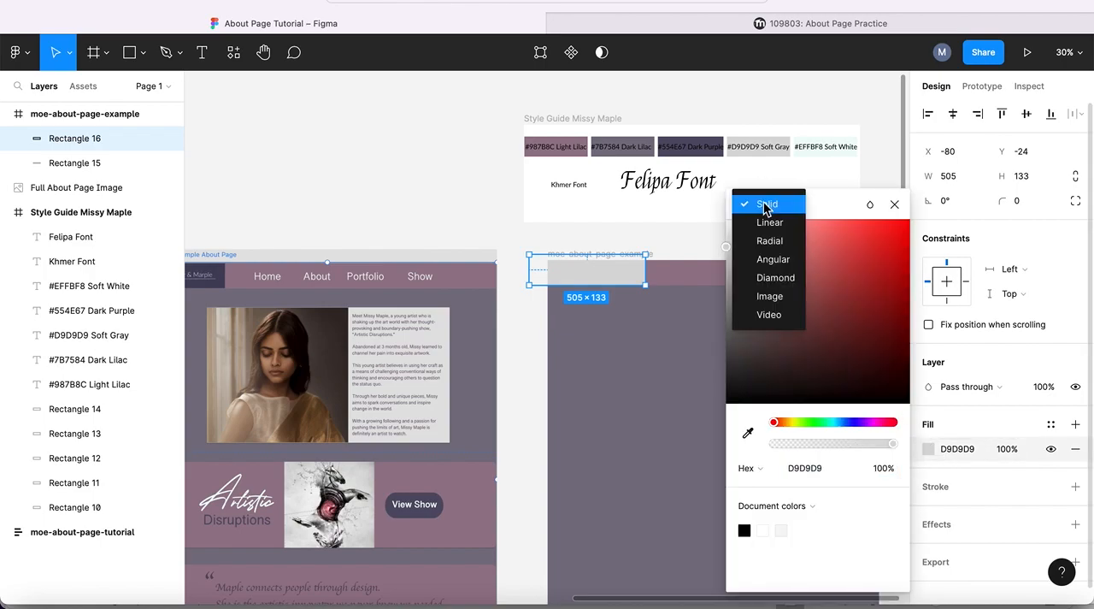
pyautogui.click(769, 295)
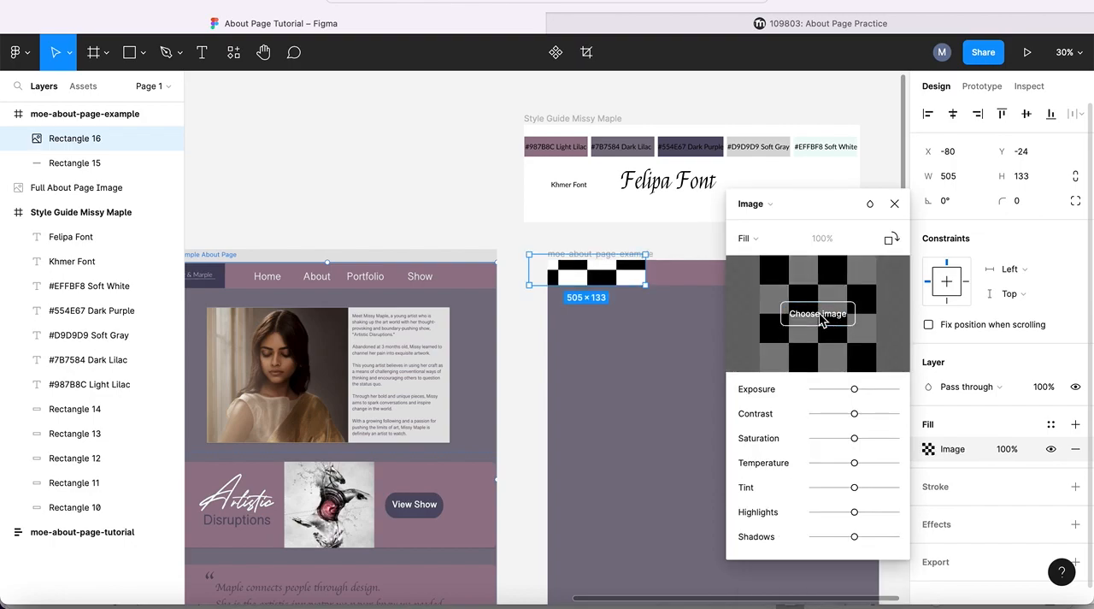
pyautogui.click(819, 315)
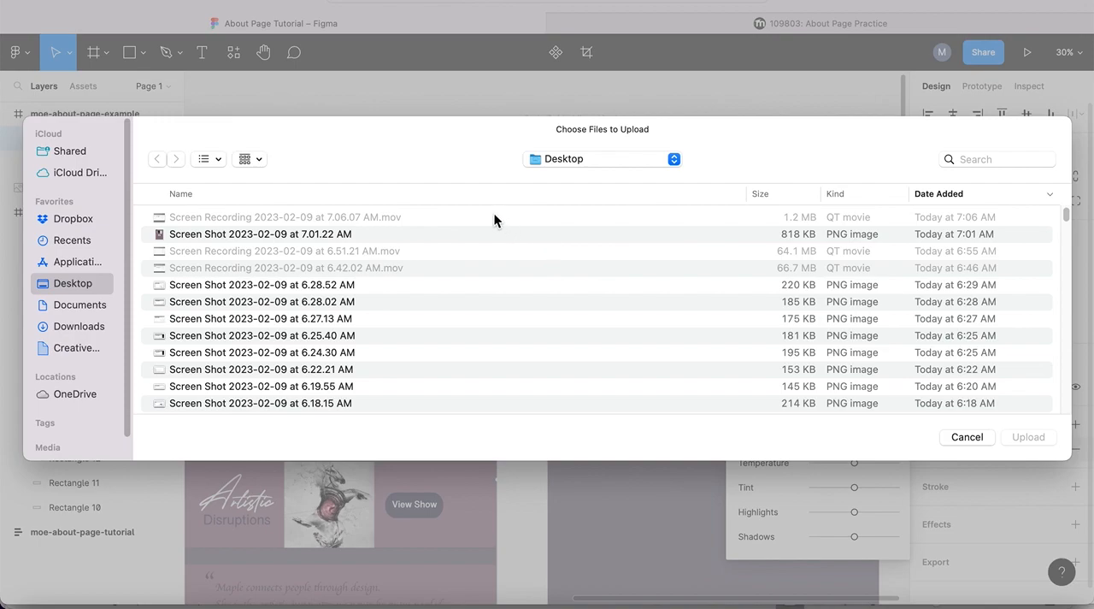
pyautogui.click(58, 326)
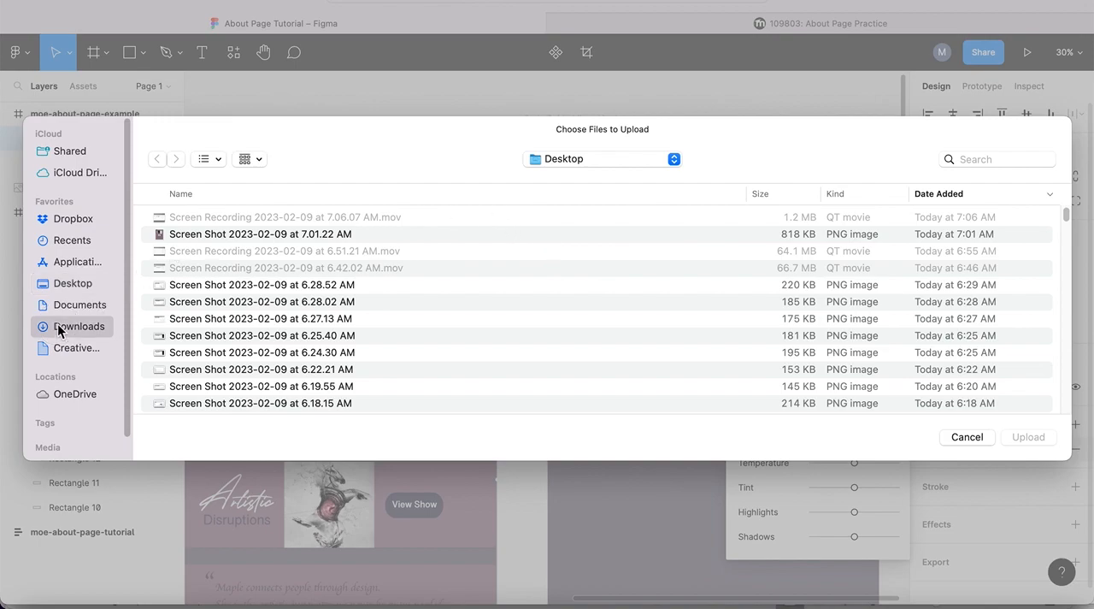
pyautogui.doubleClick(185, 302)
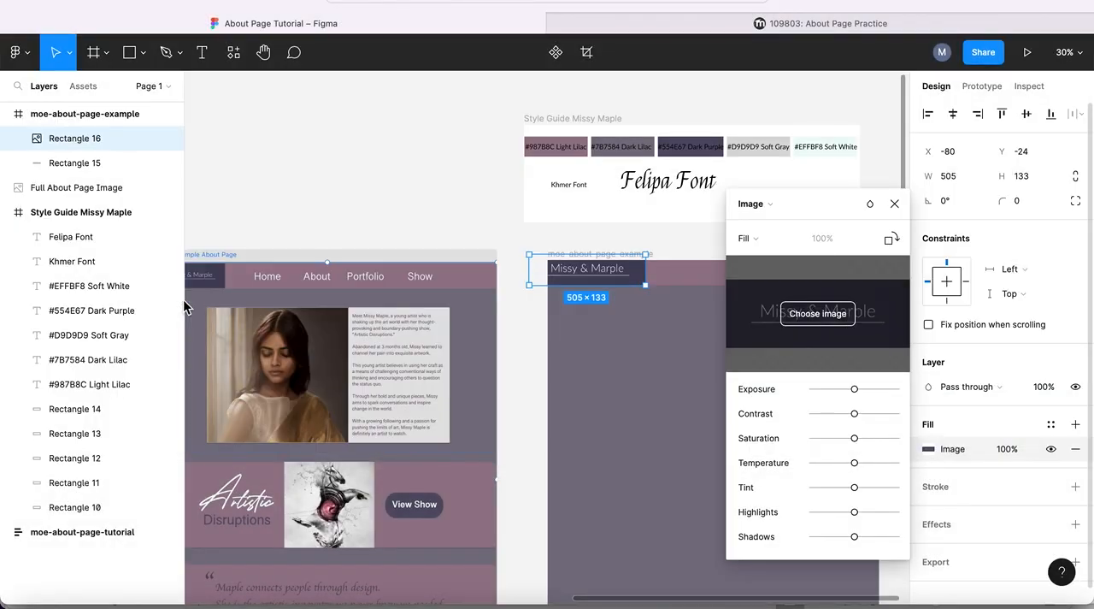
# - Align the logo rectangle with the frame's upper-left corner at X 0, Y 0 and deselect it
pyautogui.moveTo(609, 276); pyautogui.dragTo(620, 282)
pyautogui.press('Escape')
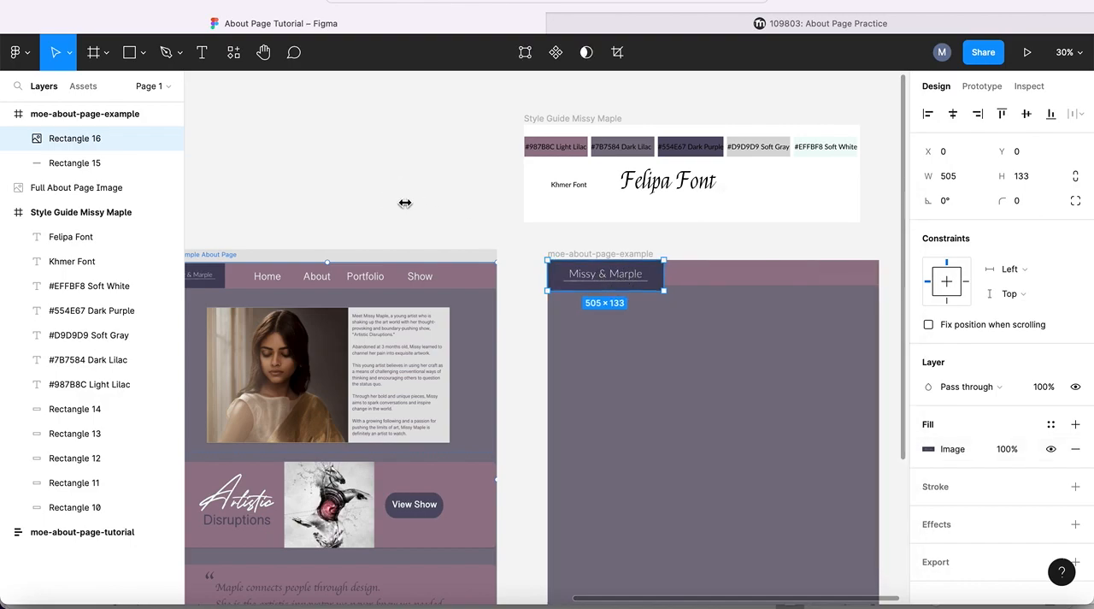
pyautogui.click(466, 218)
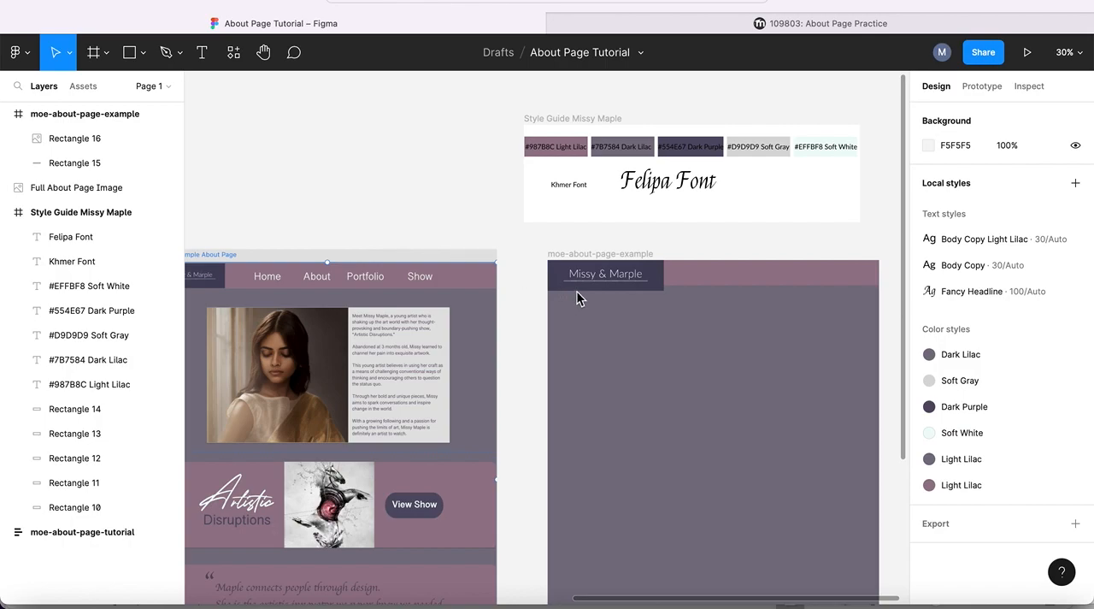
# - Constrain the logo rectangle's proportions and scale it down to 428×112.72 to fit the header bar
pyautogui.click(605, 280)
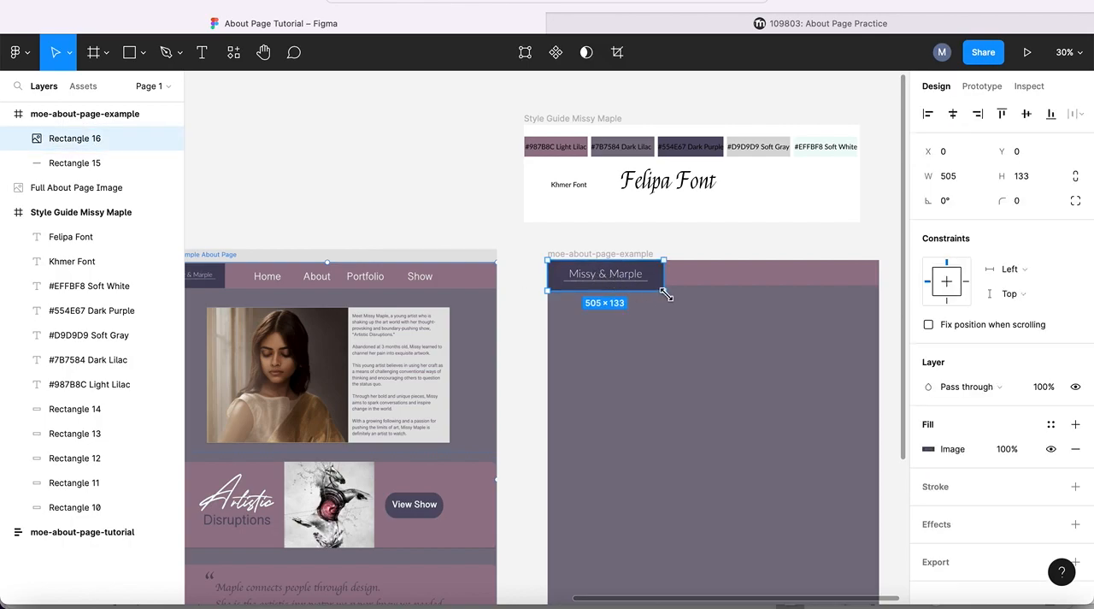
pyautogui.moveTo(656, 293); pyautogui.dragTo(664, 290)
pyautogui.click(1076, 177)
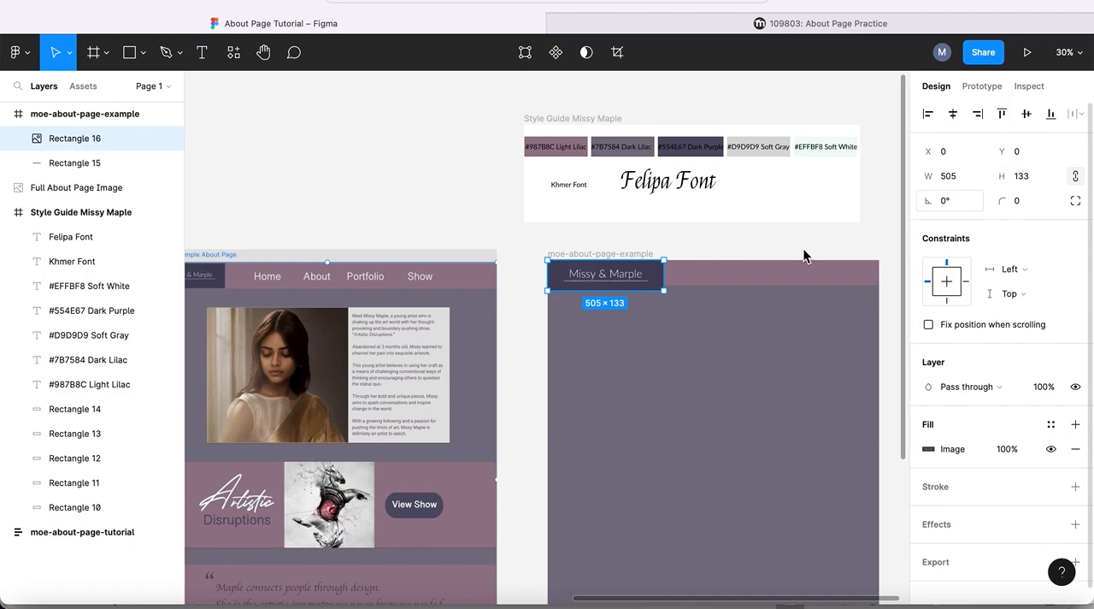
pyautogui.moveTo(664, 291); pyautogui.dragTo(651, 290)
pyautogui.hotkey('ctrl', 'z')
pyautogui.moveTo(925, 176); pyautogui.dragTo(907, 177)
pyautogui.moveTo(909, 180); pyautogui.dragTo(815, 189)
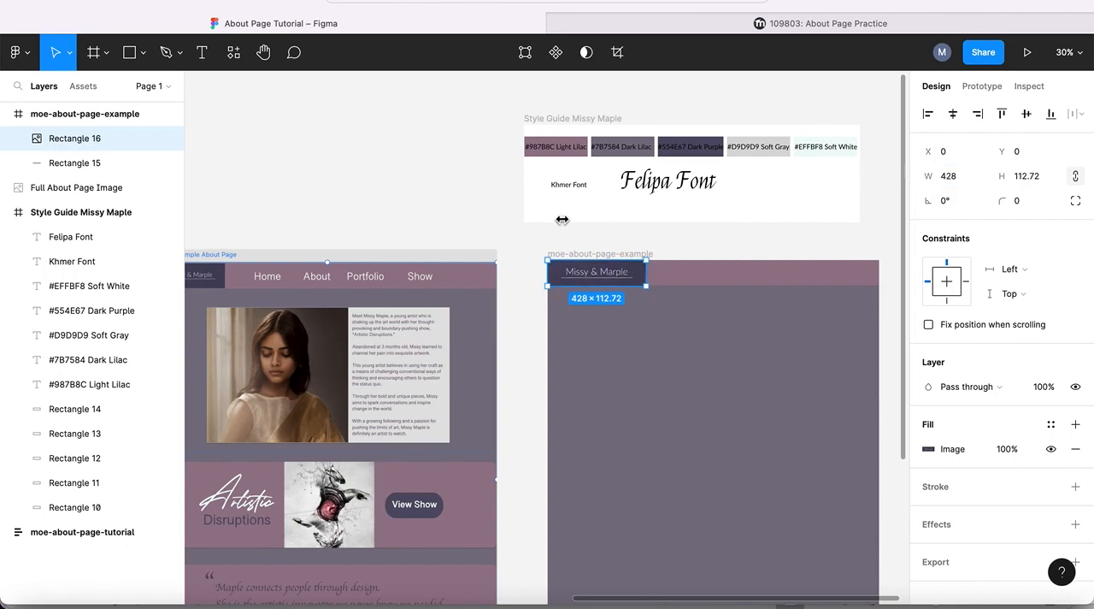
pyautogui.click(472, 195)
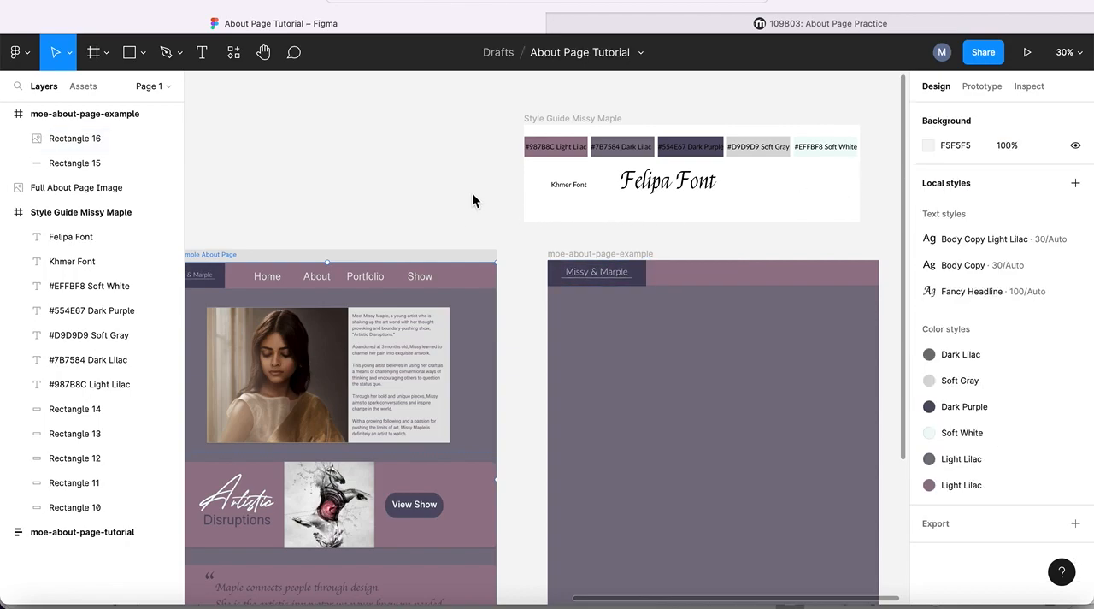
pyautogui.click(617, 275)
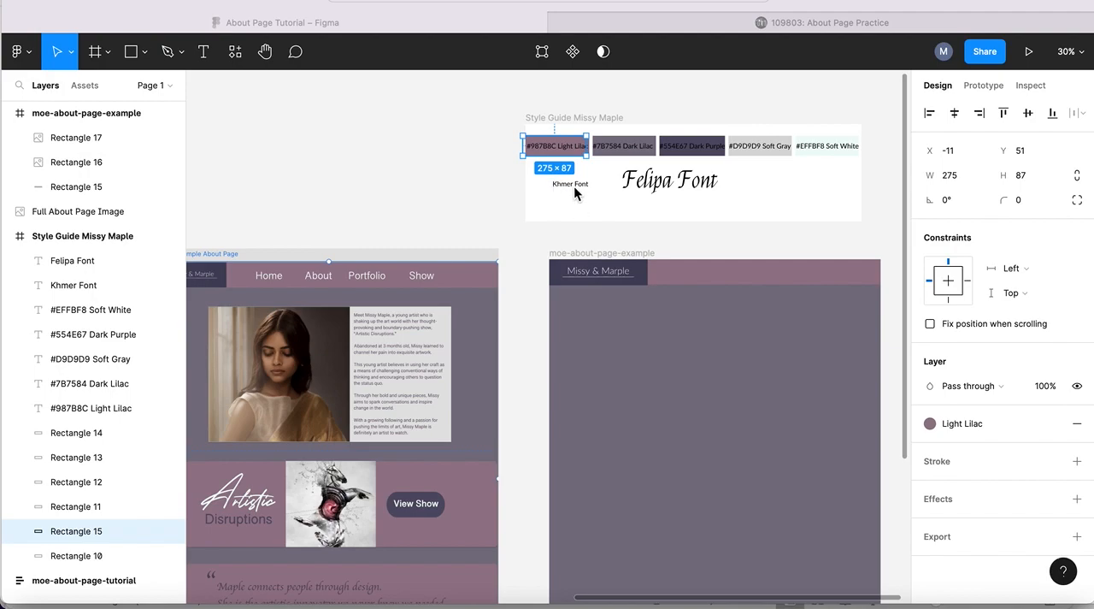
# - Move the extra 275×87 Light Lilac rectangle in the style guide beside the Felipa Font sample, at X 941, Y 183
pyautogui.hscroll(3, 568, 192)
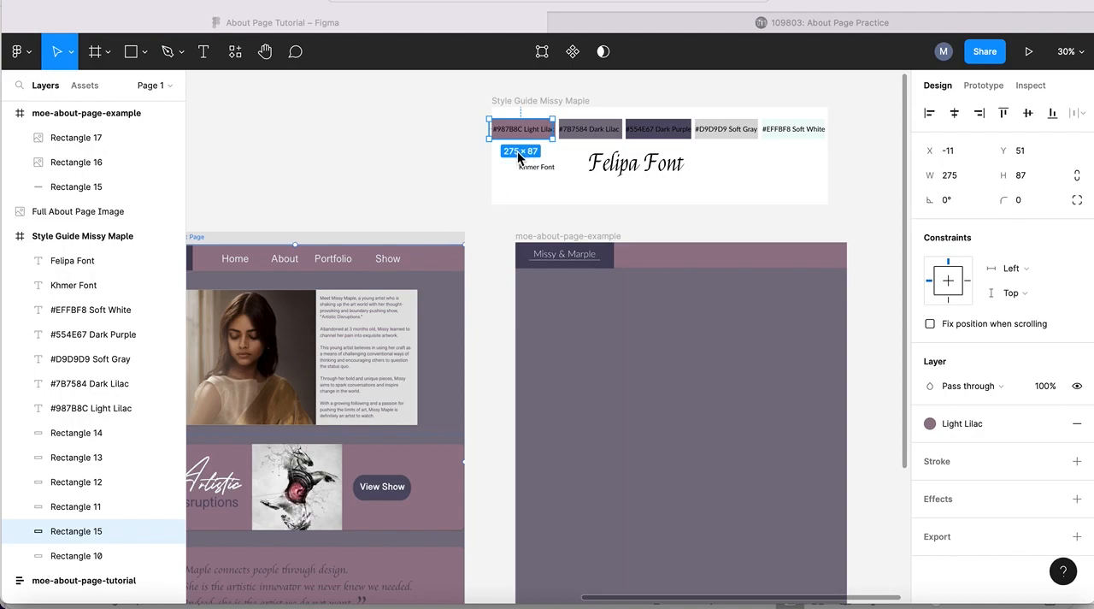
pyautogui.hscroll(1, 518, 157)
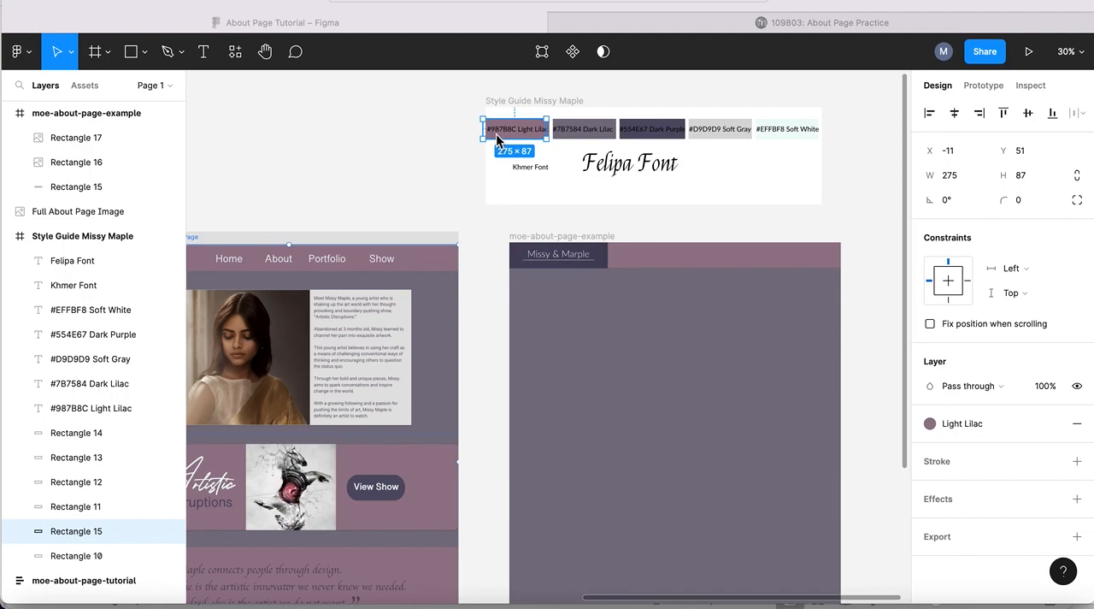
pyautogui.click(496, 133)
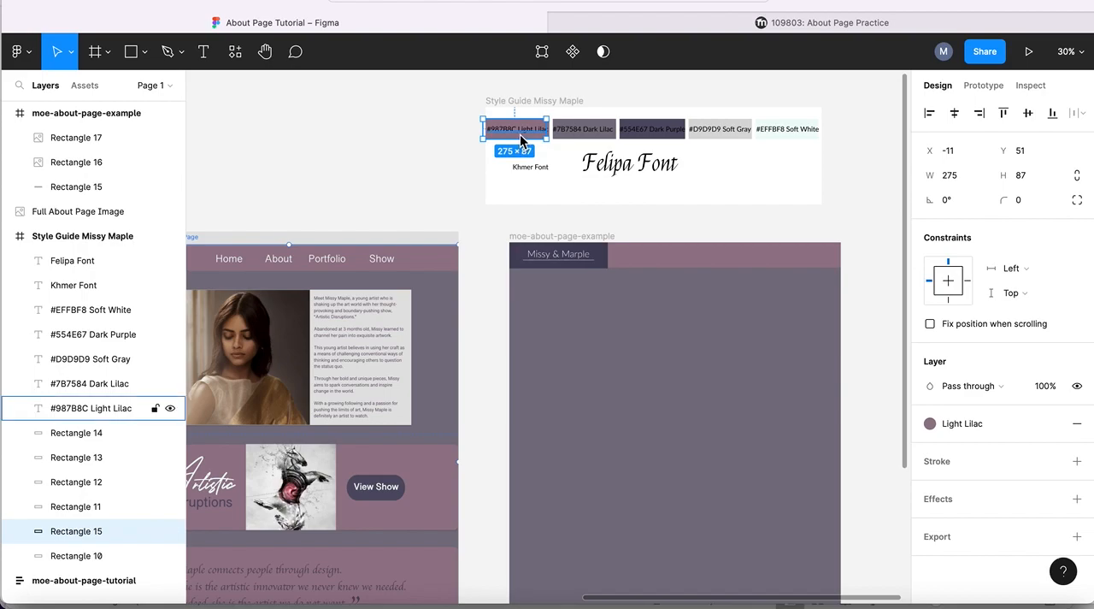
pyautogui.moveTo(517, 146); pyautogui.dragTo(734, 160)
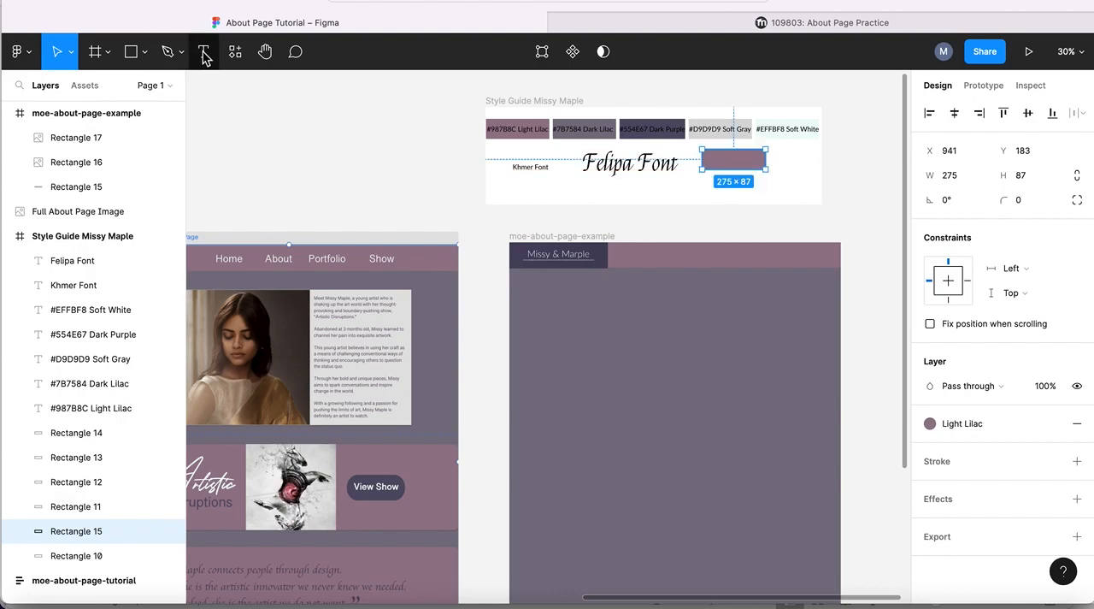
# - Add the text "Home" on the Light Lilac rectangle beside the Felipa Font sample and select the whole word
pyautogui.click(203, 51)
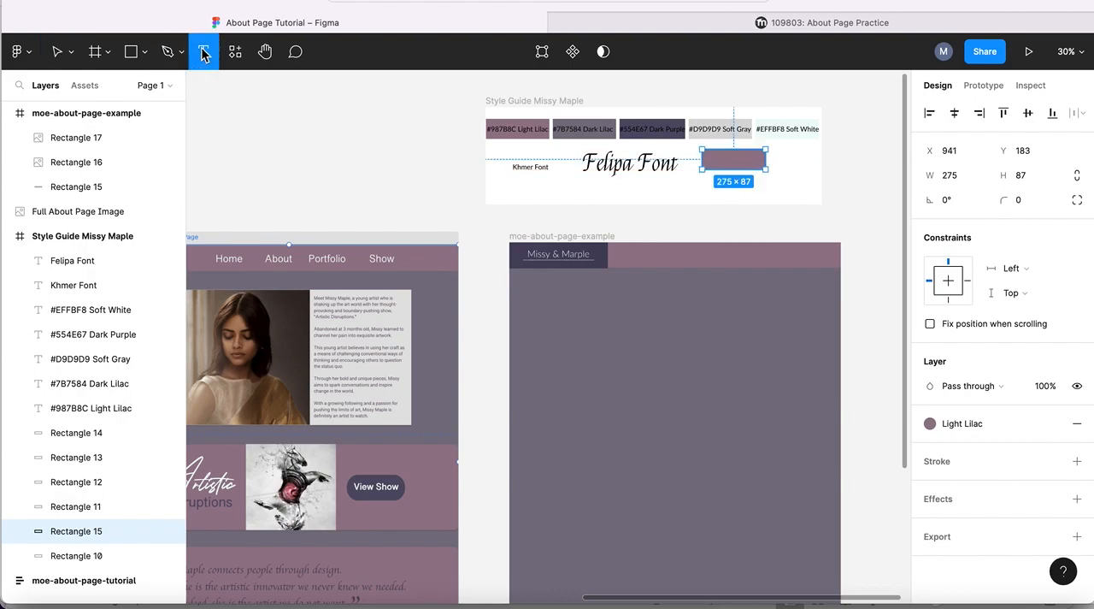
pyautogui.click(725, 162)
pyautogui.write('H')
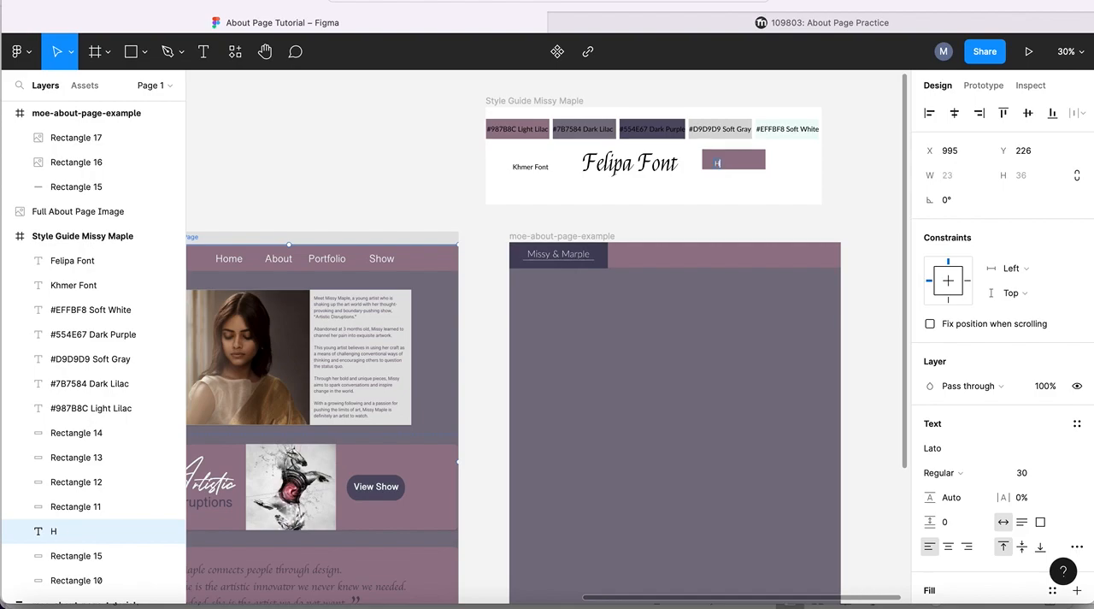
pyautogui.write('ome')
pyautogui.moveTo(736, 163); pyautogui.dragTo(710, 163)
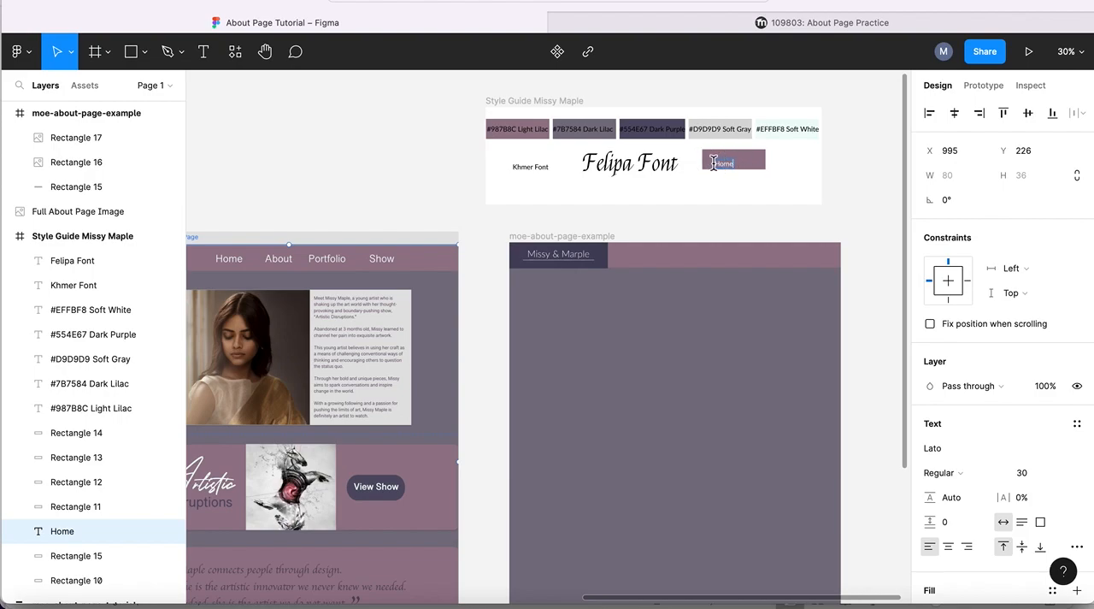
pyautogui.click(742, 166)
pyautogui.press('super+a')
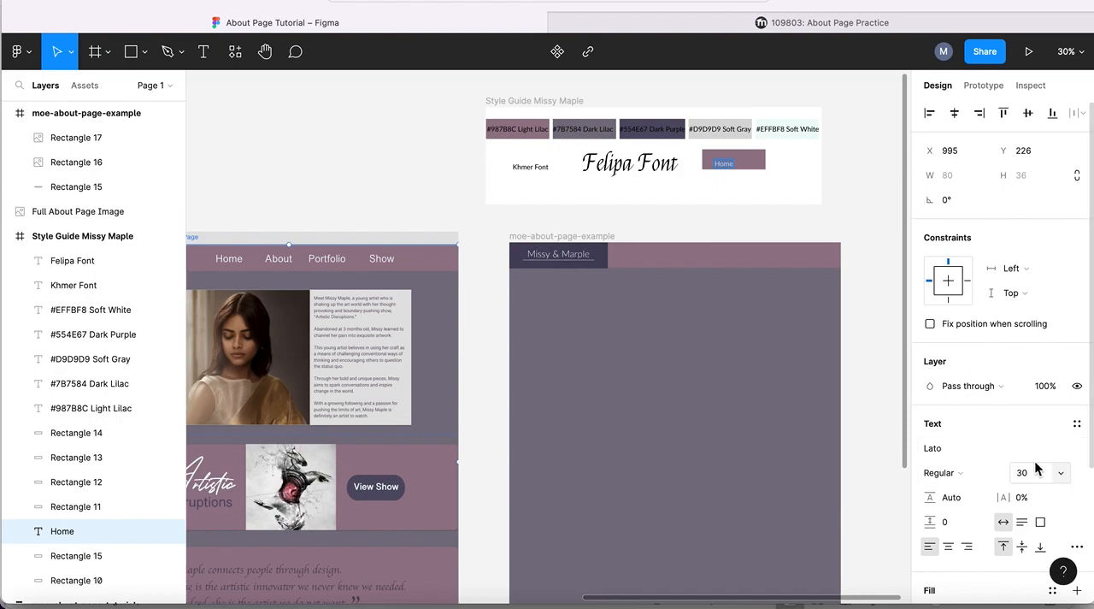
# - Set the font of the "Home" text in the style guide to Khmer
pyautogui.click(974, 453)
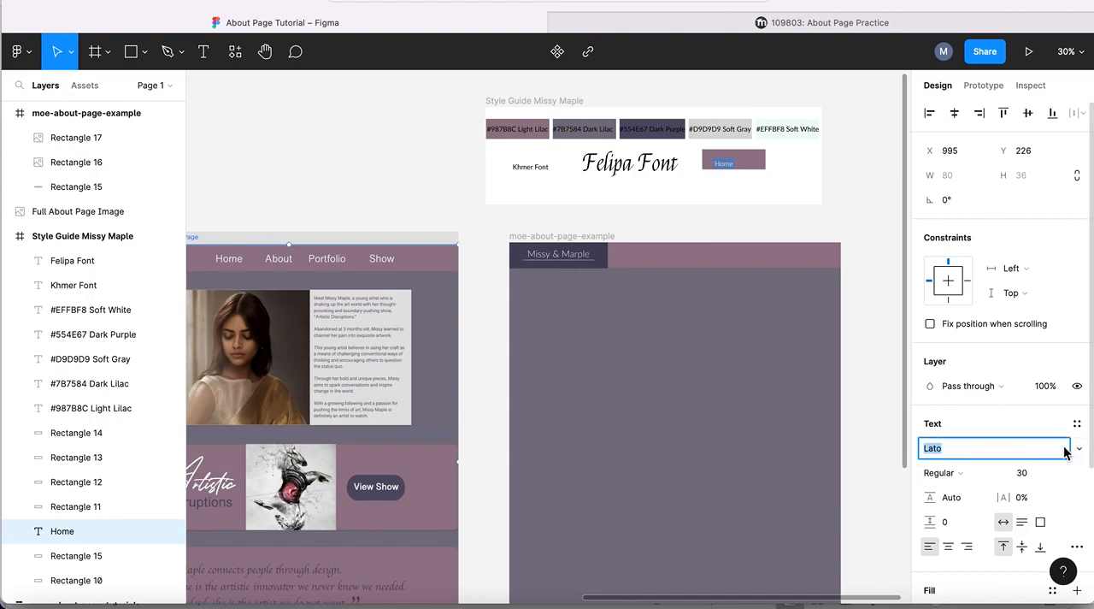
pyautogui.write('Khmer')
pyautogui.press('Return')
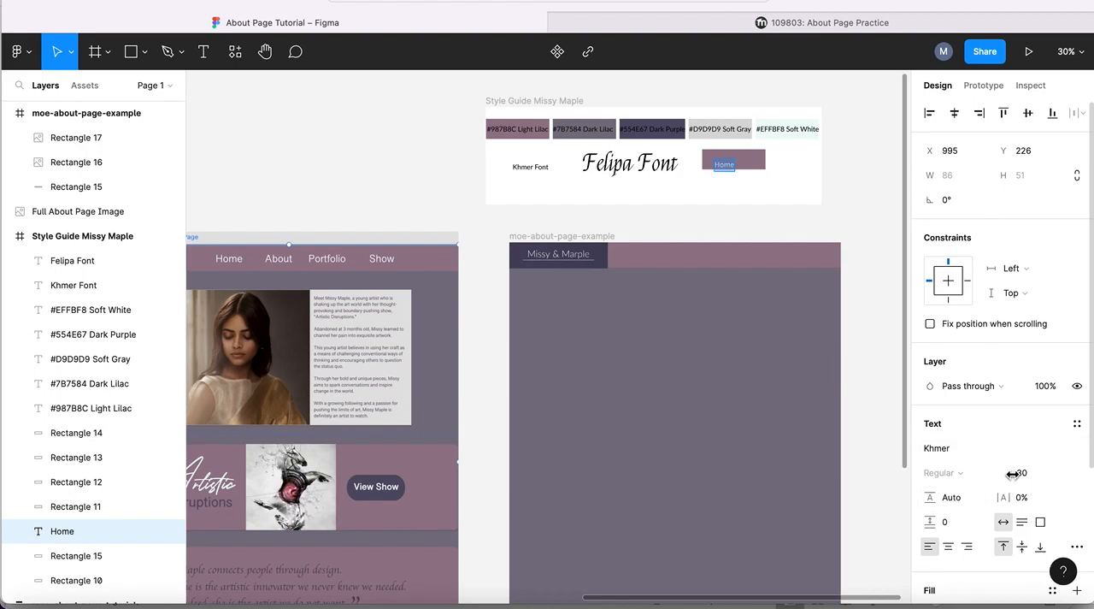
# - Enlarge the style guide's "Home" text to size 52 and extend its text box upward to 148×113
pyautogui.moveTo(1012, 473); pyautogui.dragTo(1048, 472)
pyautogui.doubleClick(731, 169)
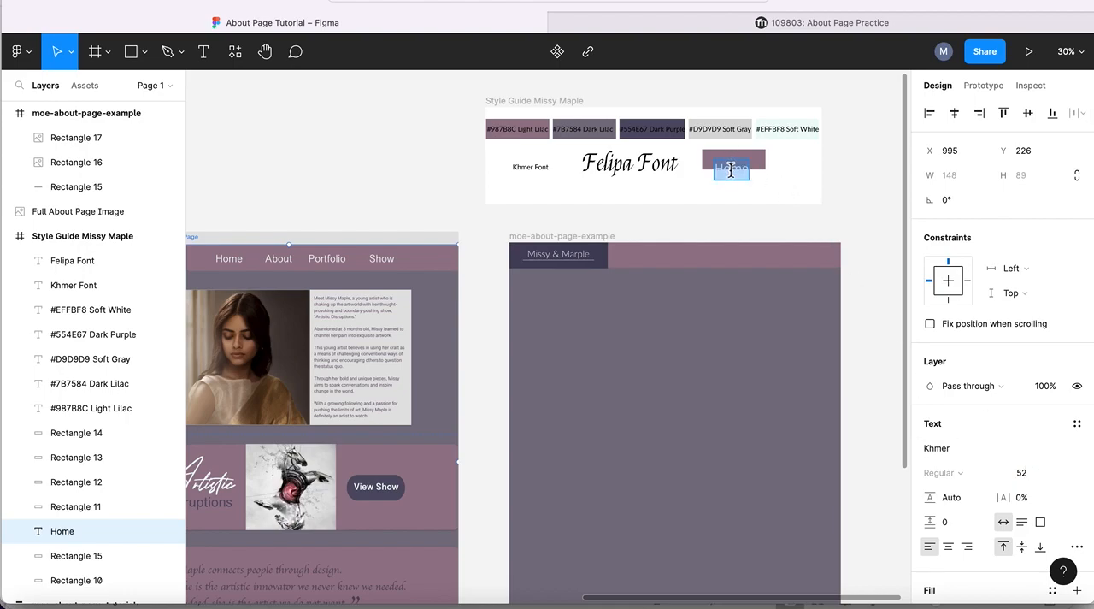
pyautogui.press('Escape')
pyautogui.moveTo(729, 159); pyautogui.dragTo(729, 157)
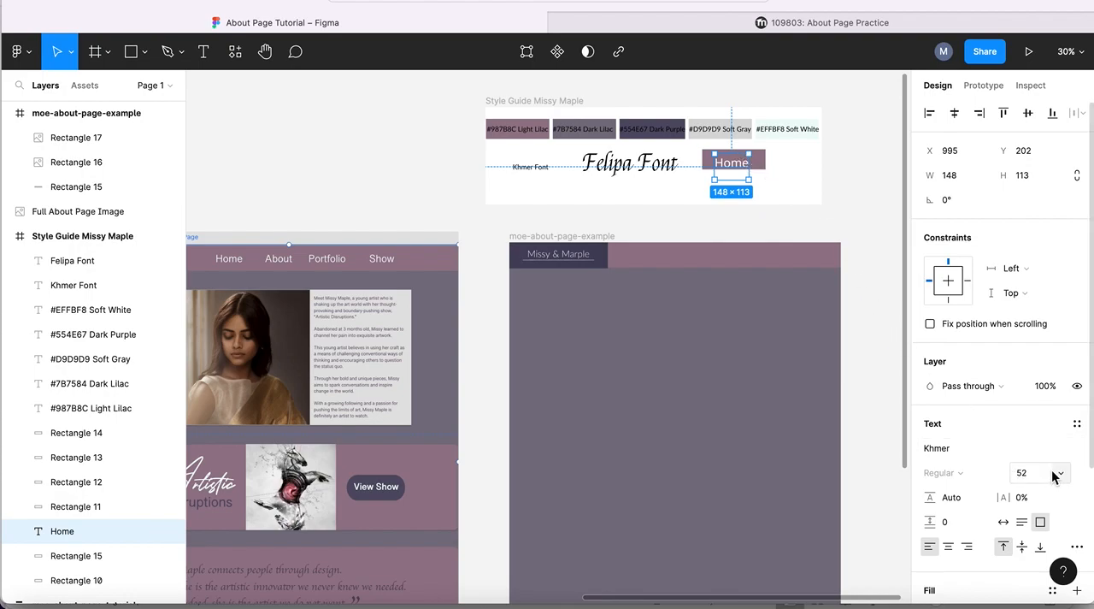
# - Set the "Home" text's size to 50 and position it at X 1005, Y 183 on the Light Lilac rectangle
pyautogui.click(1022, 476)
pyautogui.write('50')
pyautogui.press('Return')
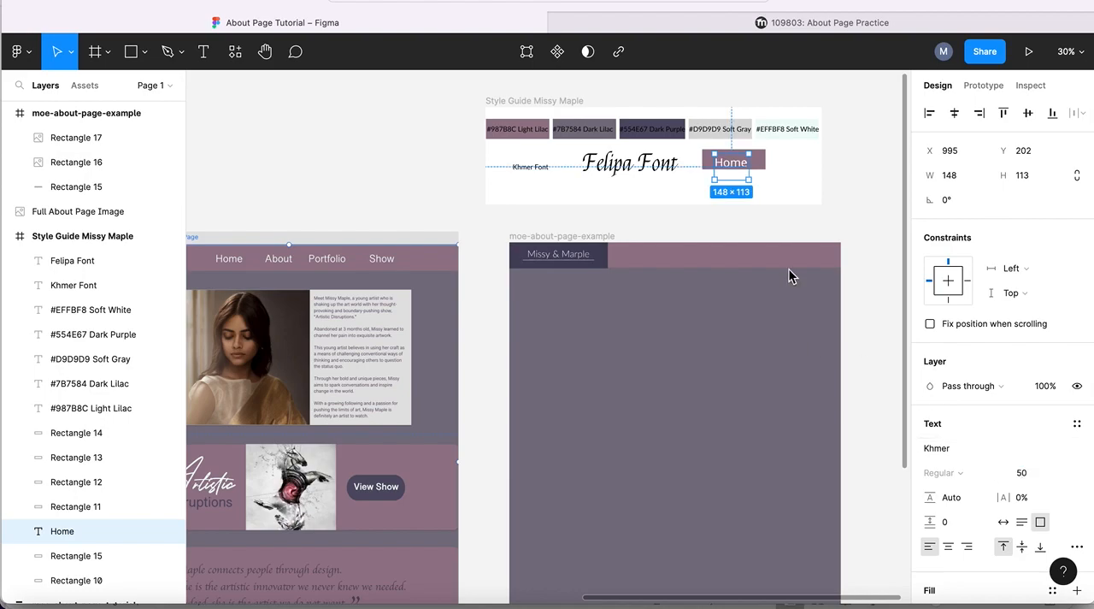
pyautogui.moveTo(732, 168); pyautogui.dragTo(732, 164)
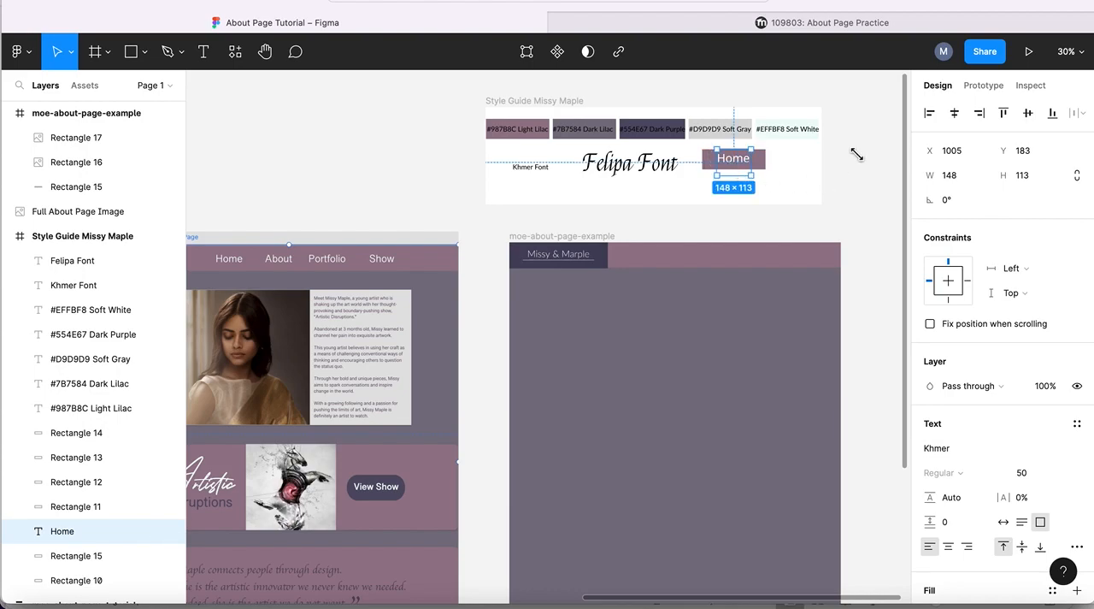
pyautogui.click(834, 168)
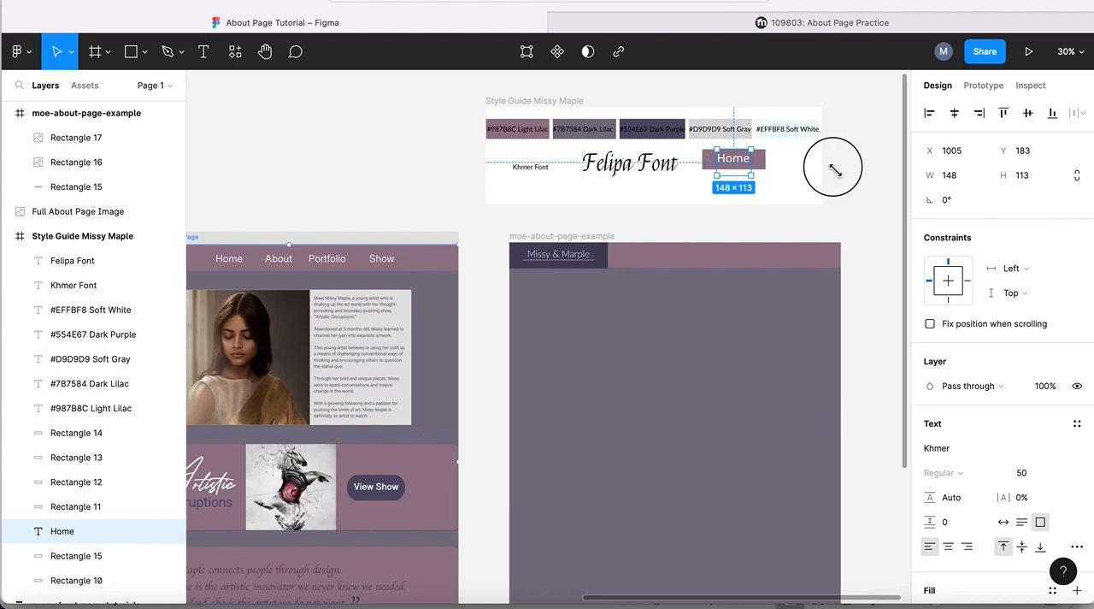
pyautogui.click(733, 164)
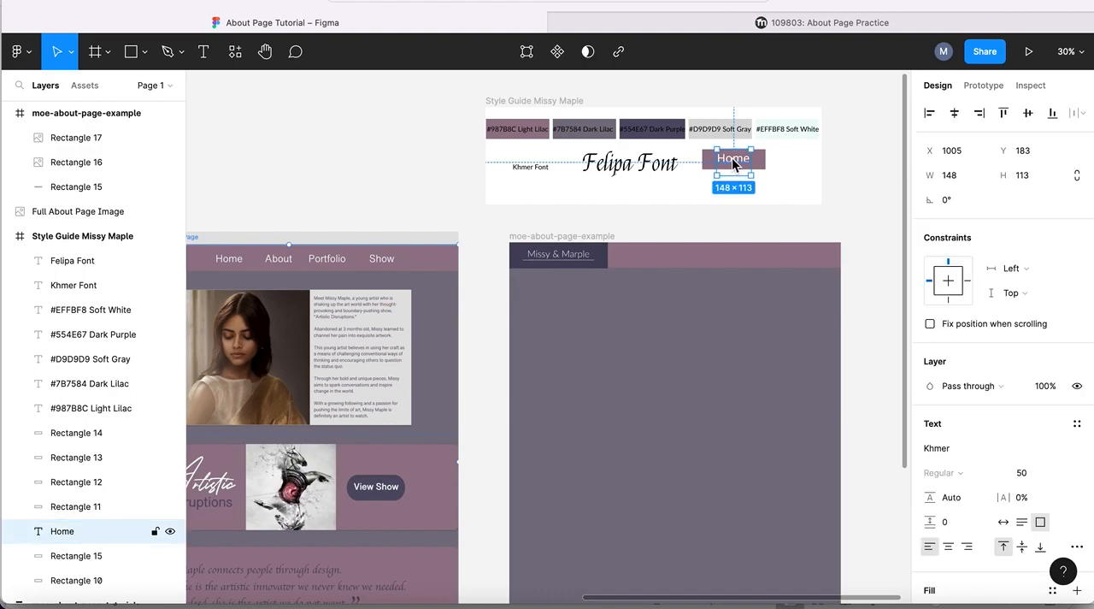
# - Replace the "Home" text's white fill with the Soft White color style
pyautogui.scroll(-3, 835, 257)
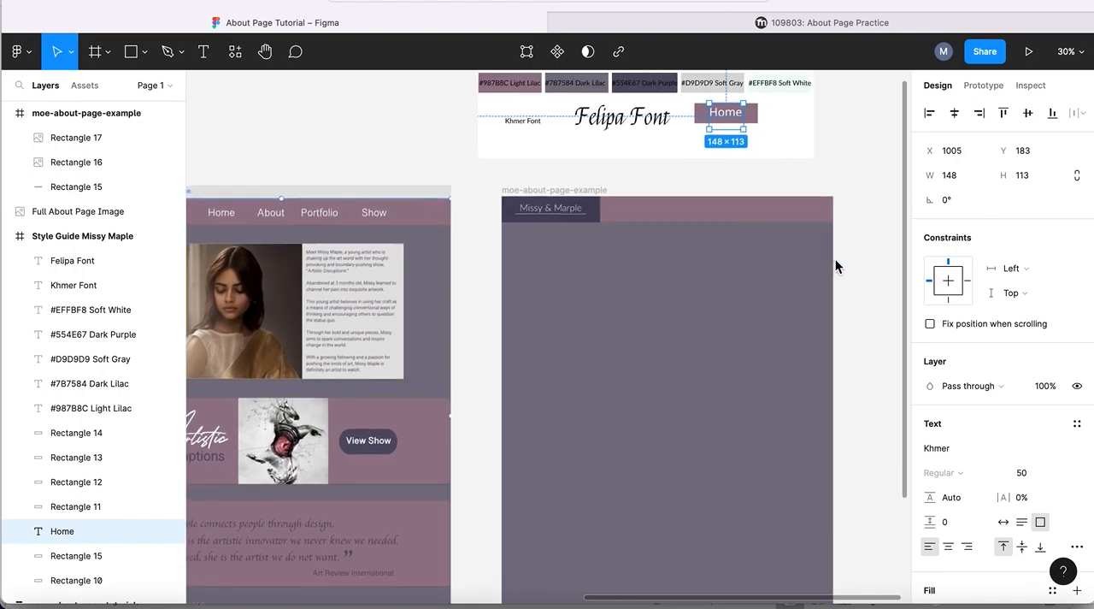
pyautogui.scroll(5, 836, 299)
pyautogui.scroll(-3, 997, 296)
pyautogui.scroll(-1, 996, 297)
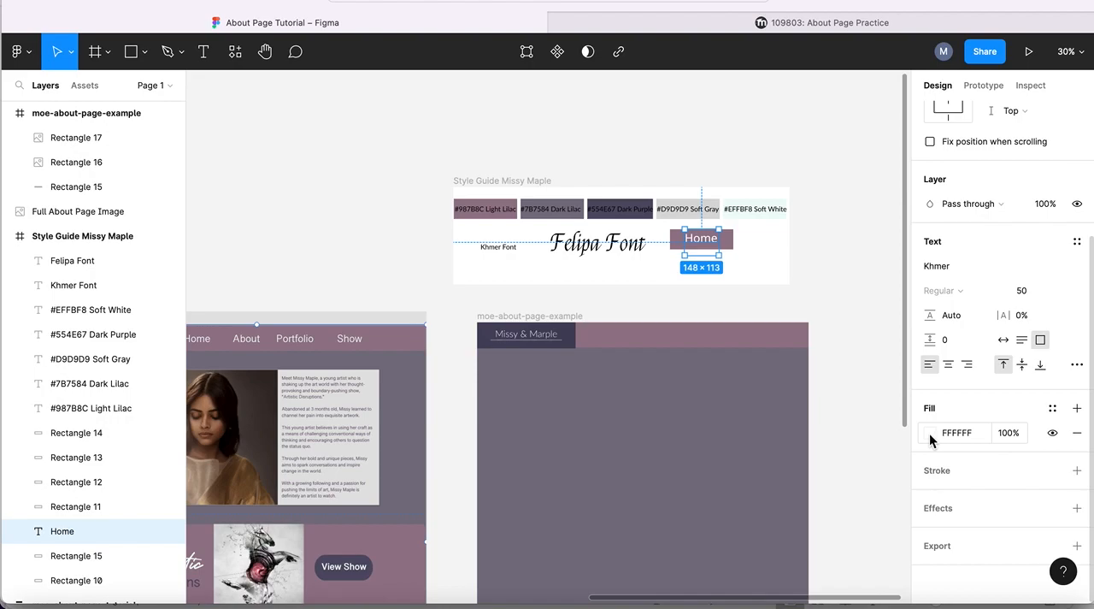
pyautogui.click(1078, 439)
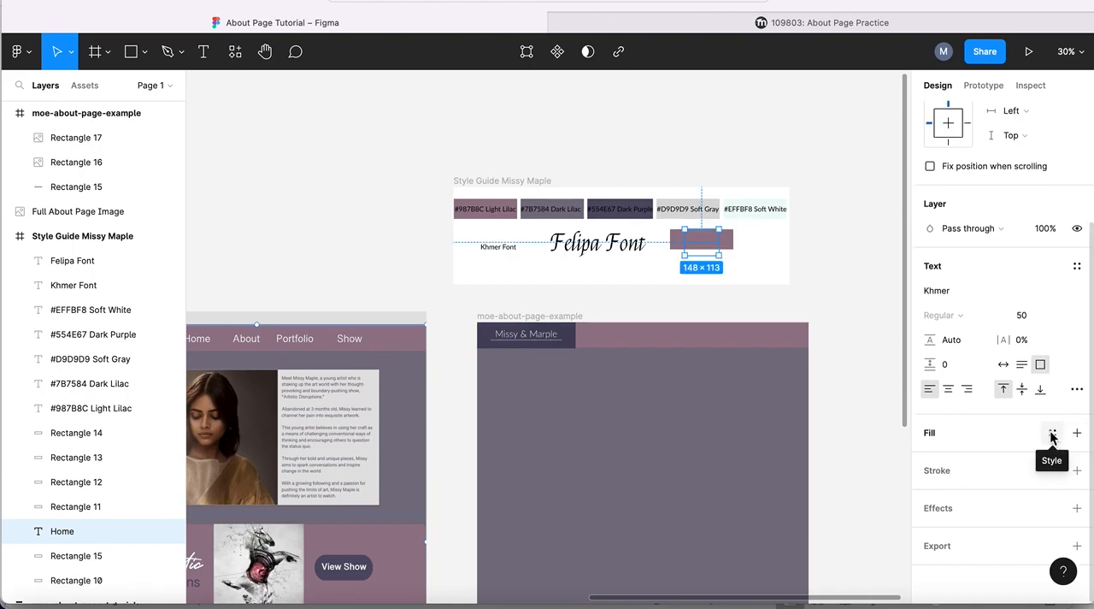
pyautogui.click(1053, 433)
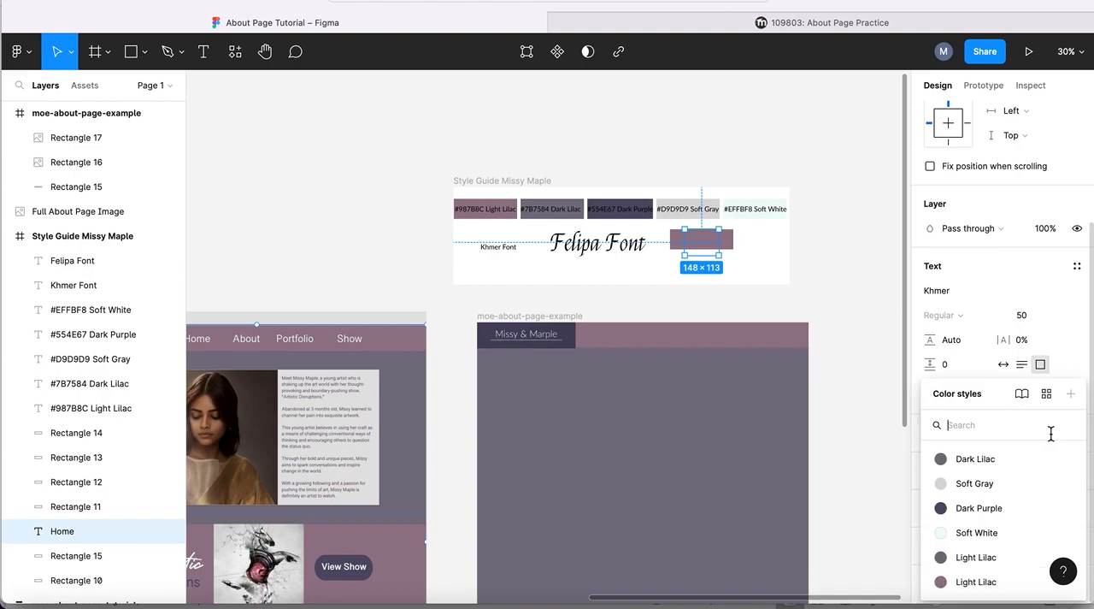
pyautogui.click(969, 532)
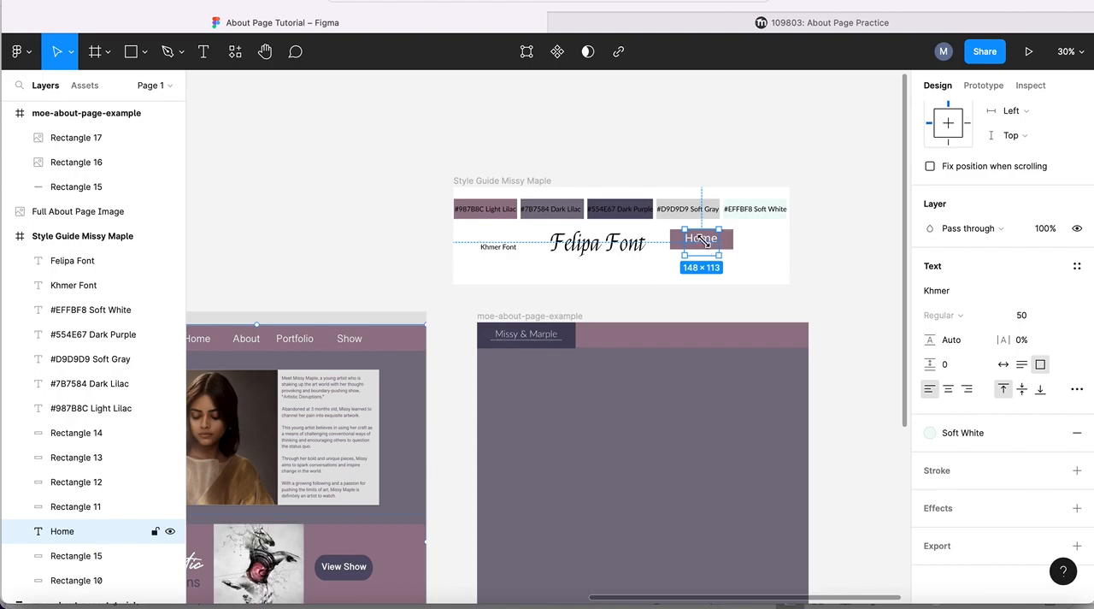
# - Create a new text style named "Menu Text" from the "Home" text
pyautogui.click(1077, 269)
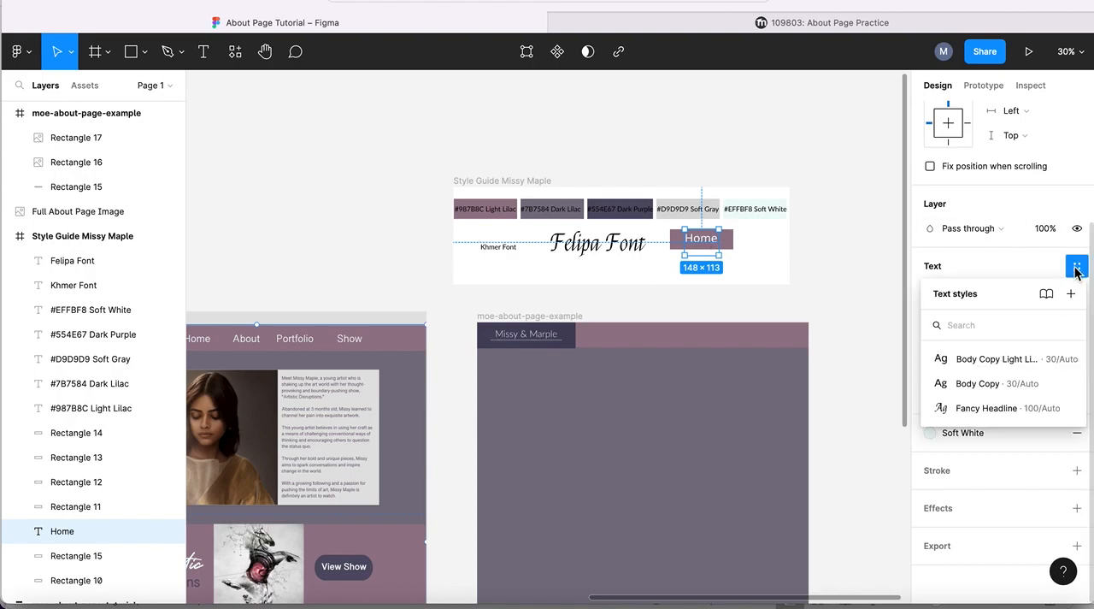
pyautogui.click(1072, 295)
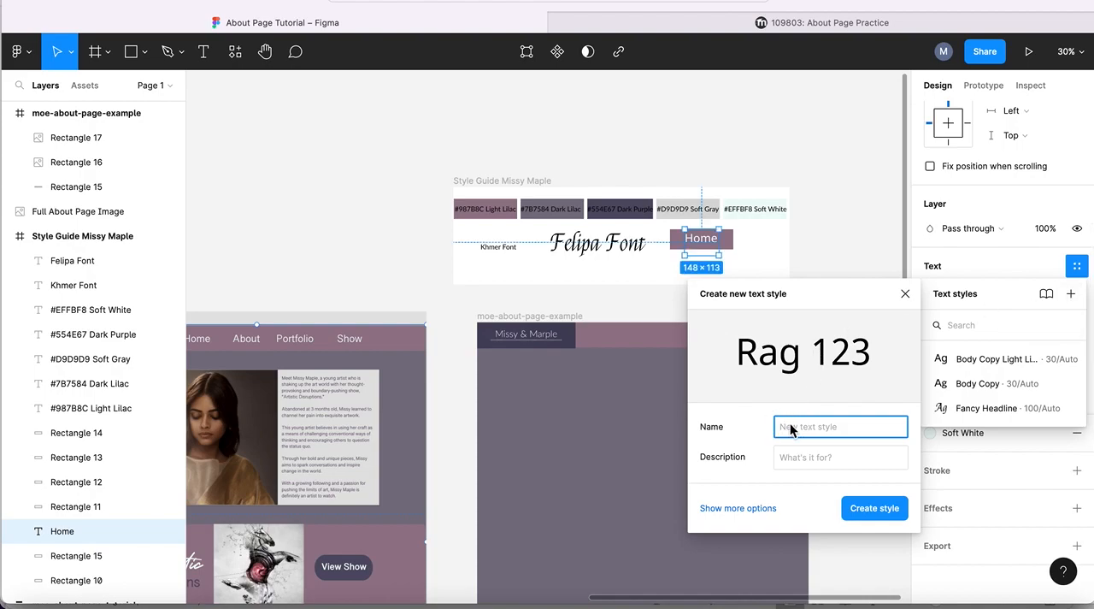
pyautogui.write('Menu Text')
pyautogui.click(864, 508)
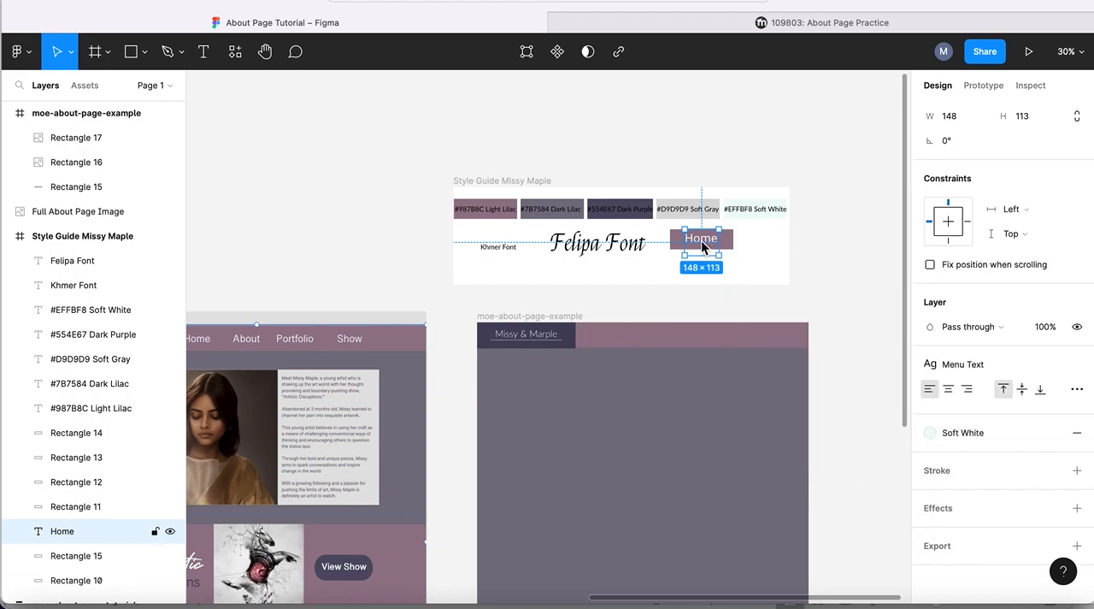
# - Place a copy of "Home" in the example page's header bar at X 536, Y 17, and another reading "About" at X 792, Y 17
pyautogui.hotkey('ctrl', 'd')
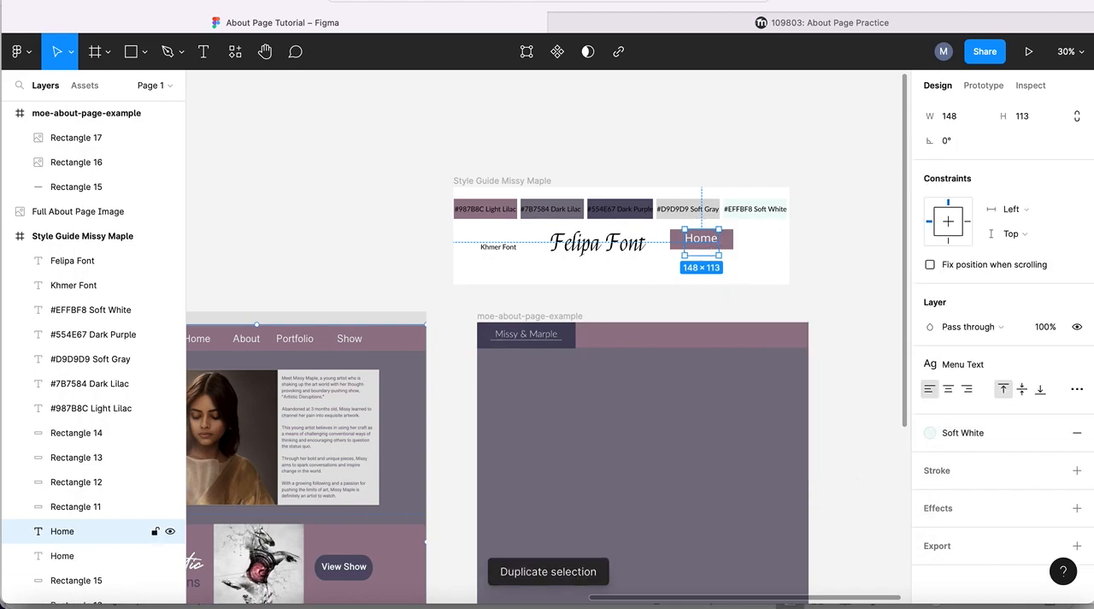
pyautogui.moveTo(701, 243); pyautogui.dragTo(617, 341)
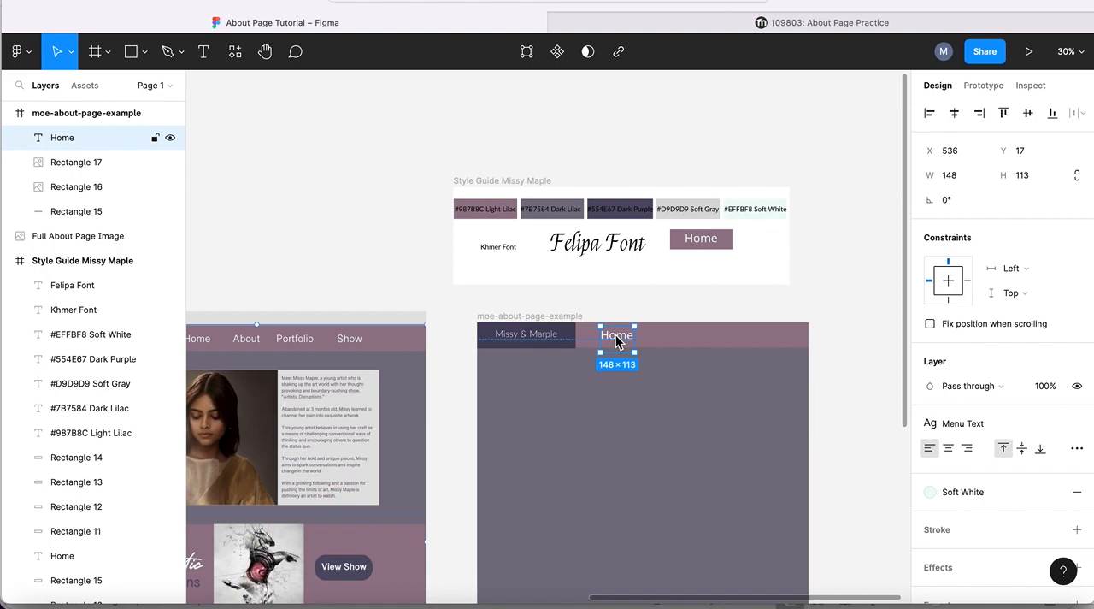
pyautogui.hotkey('ctrl', 'd')
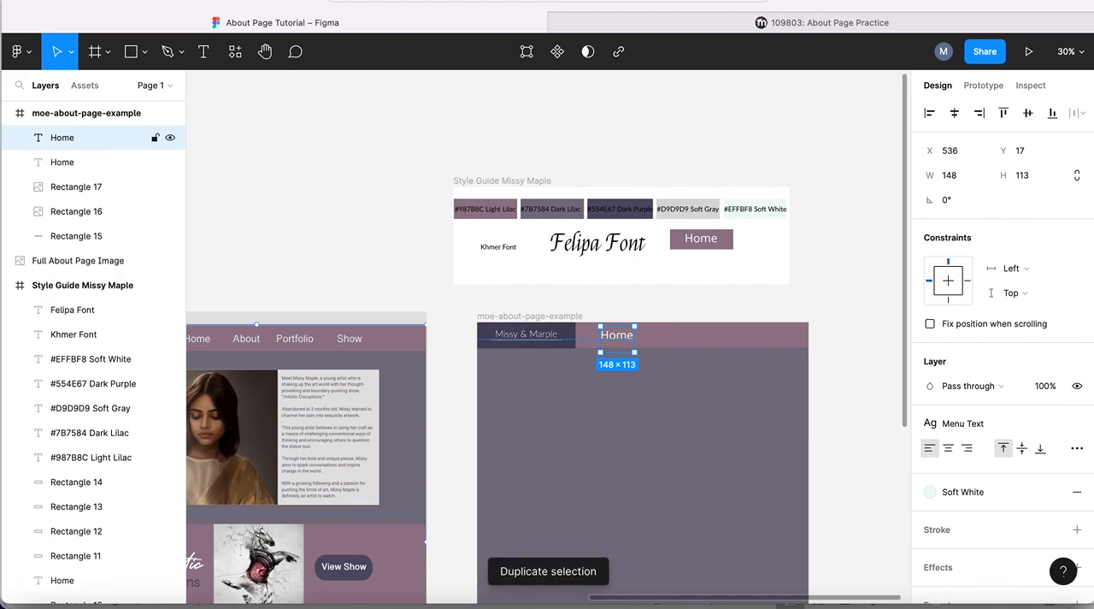
pyautogui.moveTo(617, 338); pyautogui.dragTo(676, 333)
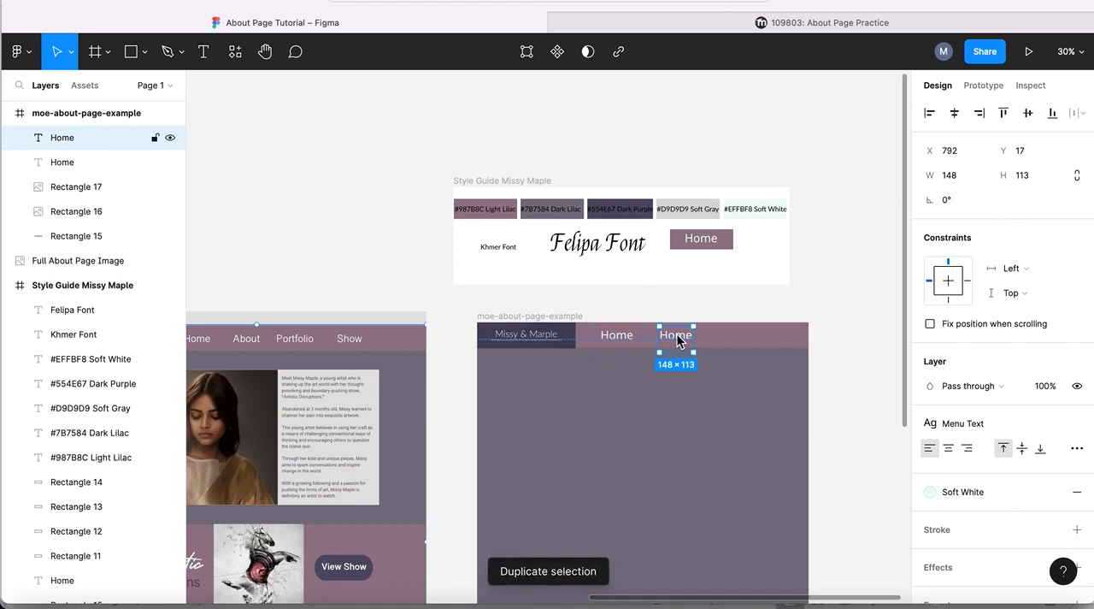
pyautogui.write('About')
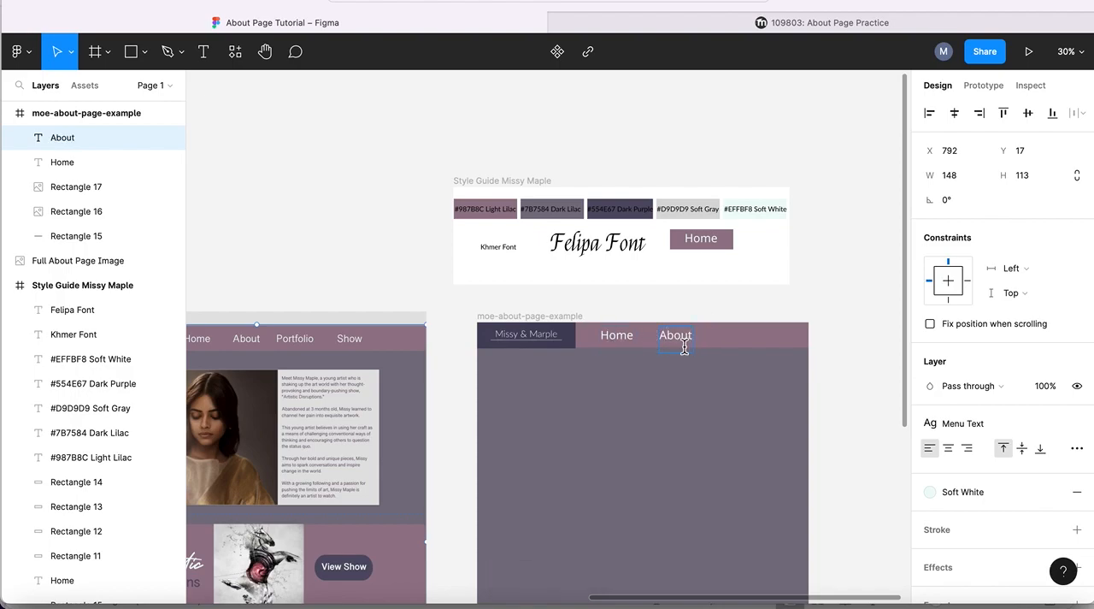
# - Duplicate the header's "Home" text, place the copy after "About" at X 1019, Y 17, and change it to "Portfolio"
pyautogui.click(614, 336)
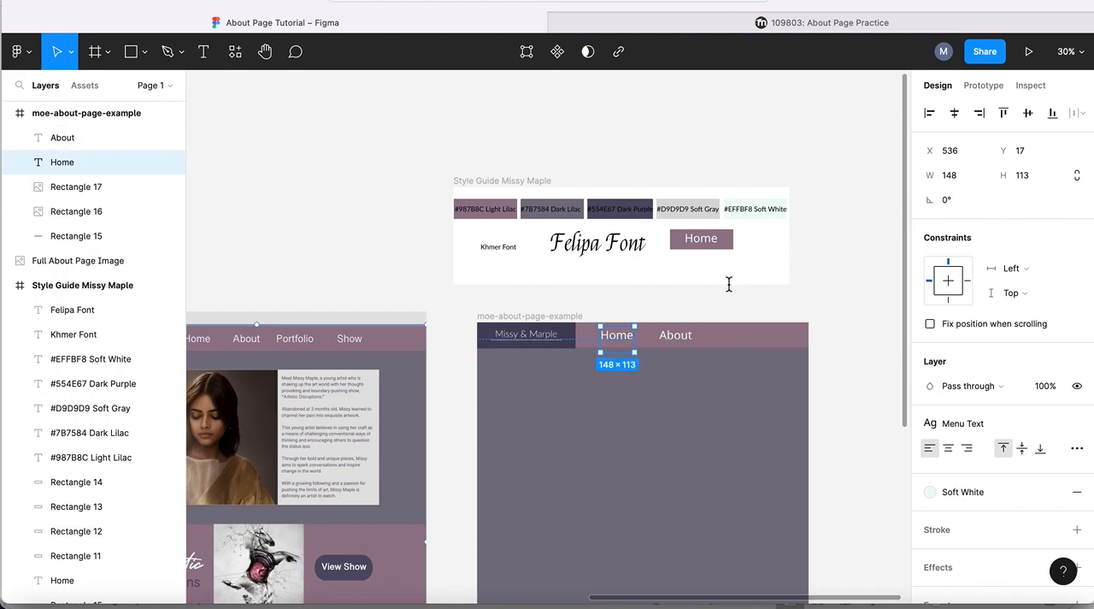
pyautogui.press('super+d')
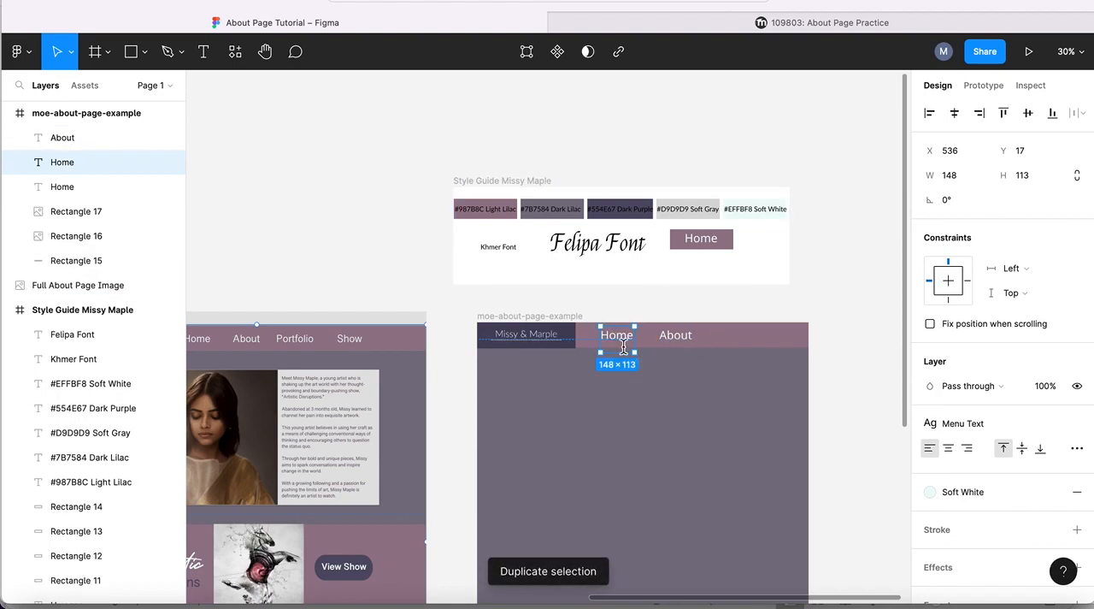
pyautogui.moveTo(616, 338); pyautogui.dragTo(733, 341)
pyautogui.doubleClick(733, 341)
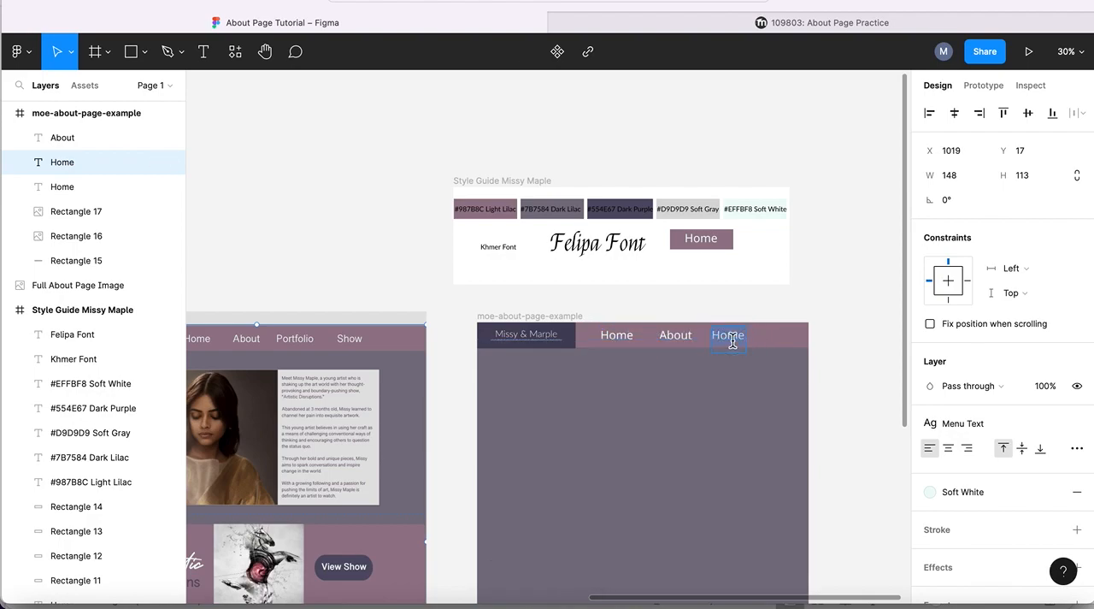
pyautogui.write('Portfolio')
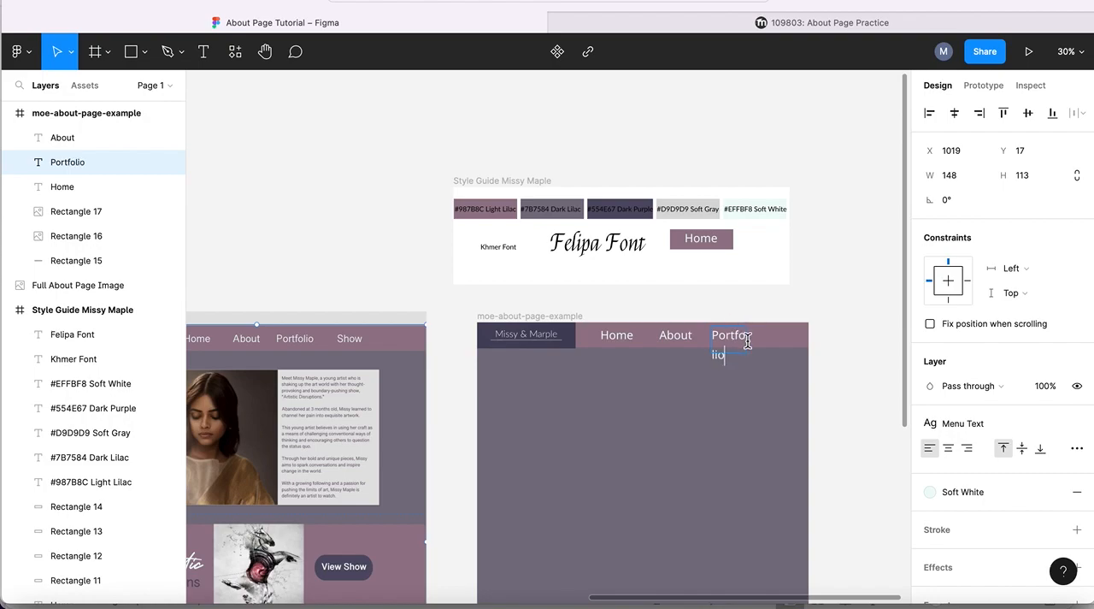
# - Resize the "Portfolio" text box to 212×92 so the word fits on one line
pyautogui.press('Escape')
pyautogui.doubleClick(747, 327)
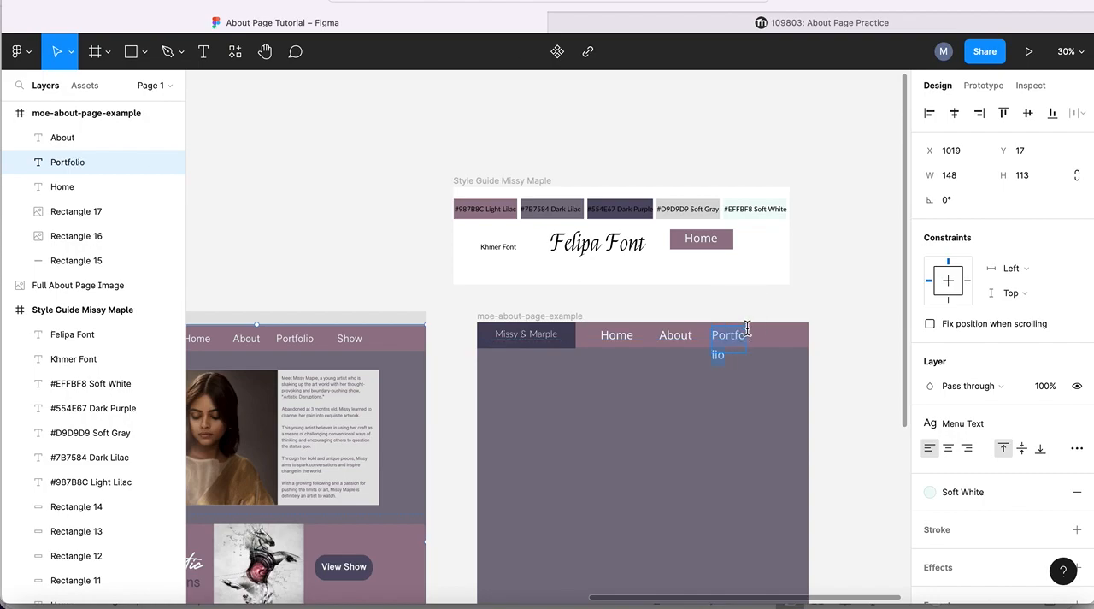
pyautogui.press('Escape')
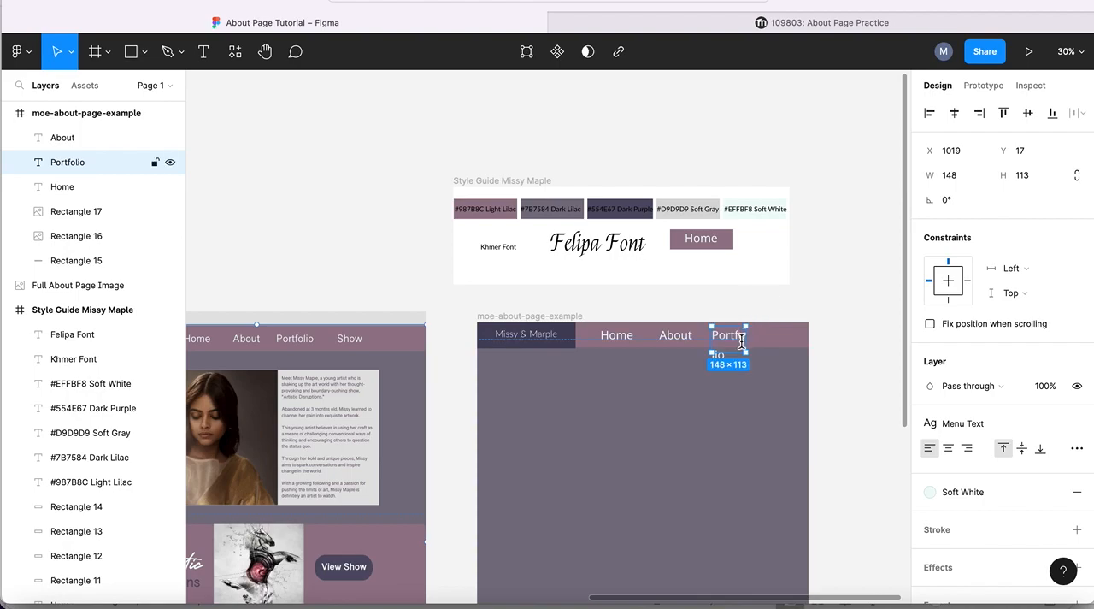
pyautogui.doubleClick(747, 328)
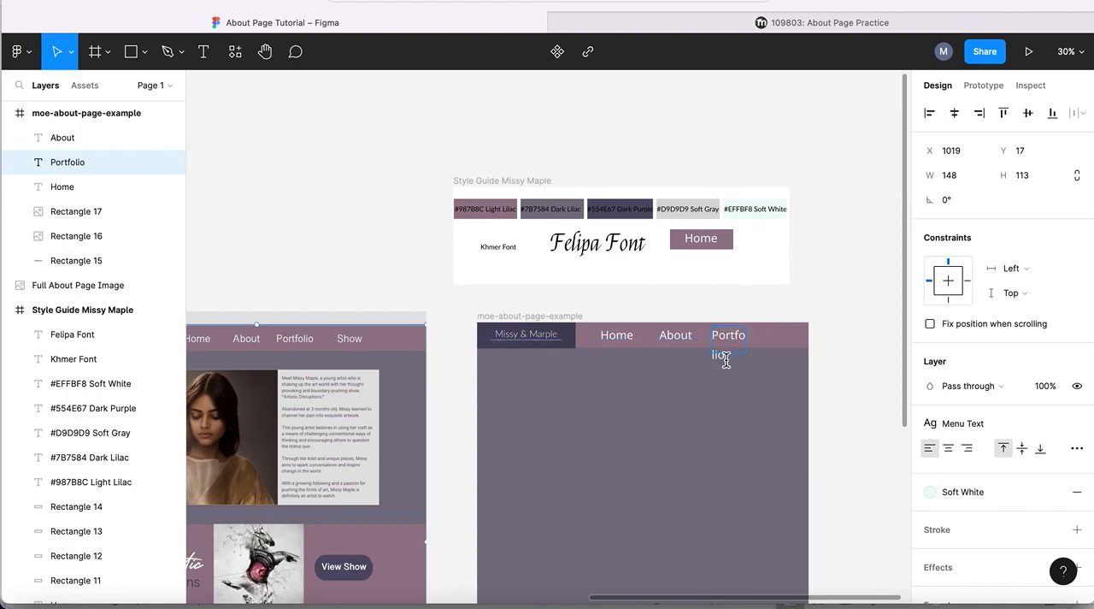
pyautogui.press('Escape')
pyautogui.doubleClick(747, 328)
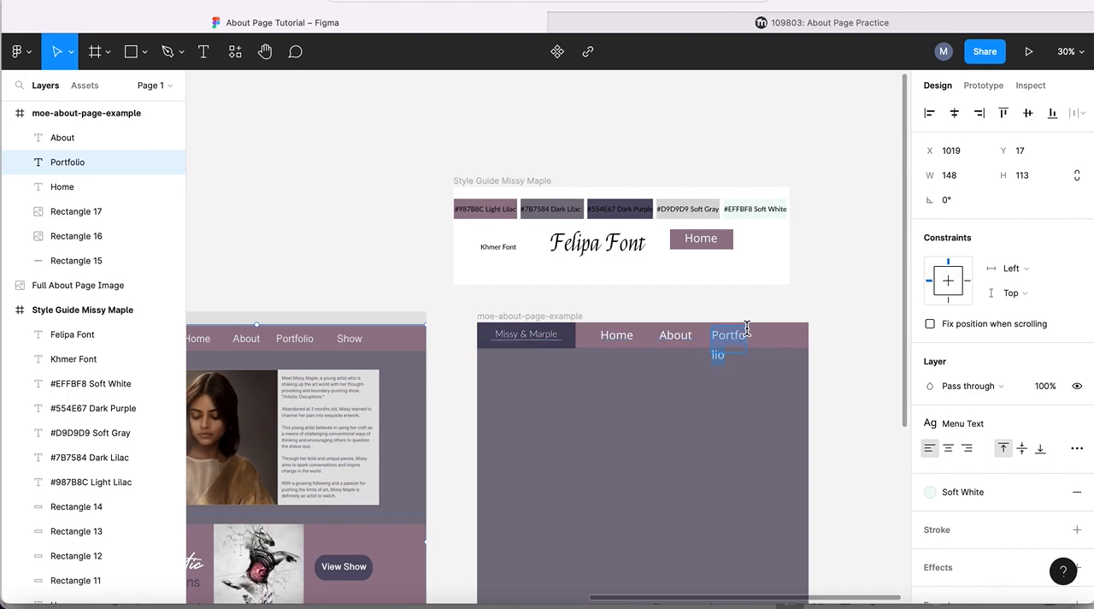
pyautogui.press('Escape')
pyautogui.moveTo(746, 354); pyautogui.dragTo(762, 347)
# - Shift the header's menu texts closer to the logo, with "Home" first, "About" at X 666 and "Portfolio" at X 859
pyautogui.moveTo(623, 342); pyautogui.dragTo(607, 342)
pyautogui.moveTo(688, 342); pyautogui.dragTo(659, 342)
pyautogui.click(725, 340)
pyautogui.moveTo(725, 340); pyautogui.dragTo(688, 340)
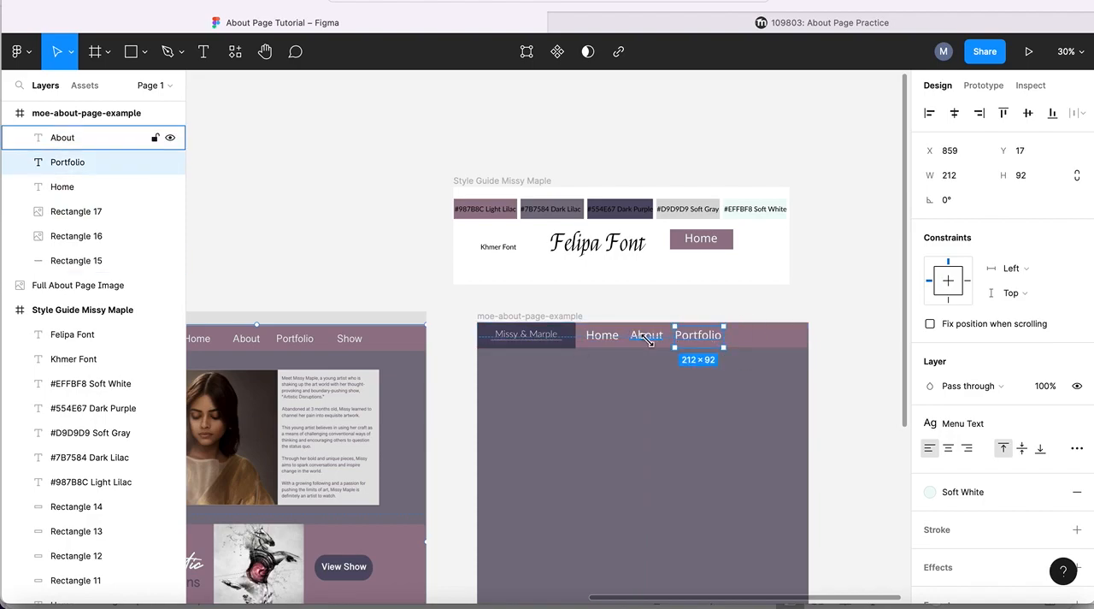
# - Duplicate the "About" menu text, place the copy after "Portfolio" at X 1159, Y 7, and change it to "Show"
pyautogui.click(647, 340)
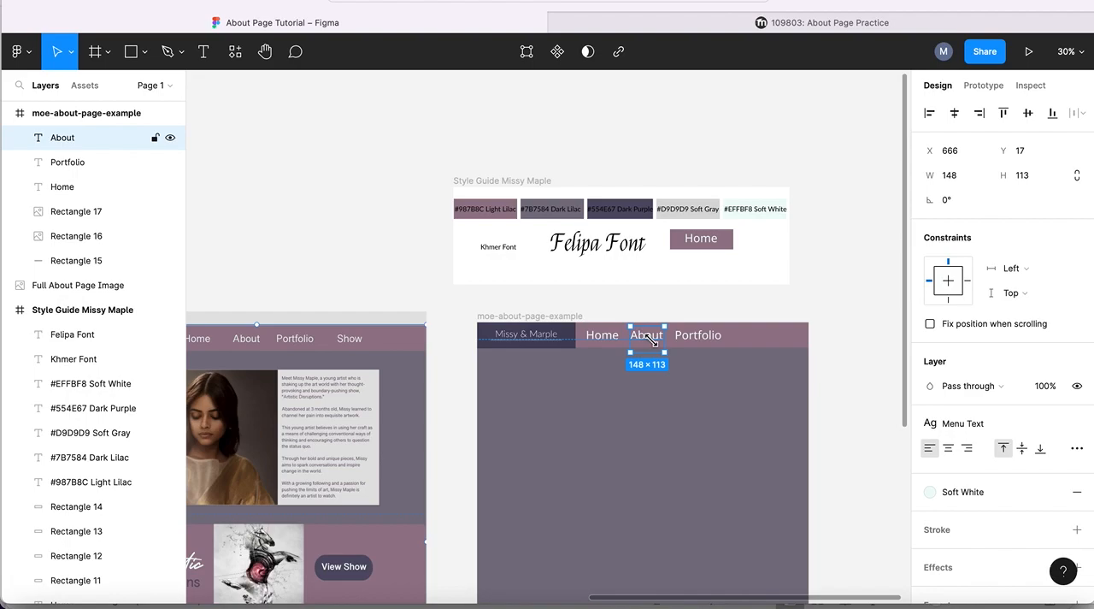
pyautogui.hotkey('ctrl', 'd')
pyautogui.moveTo(648, 338); pyautogui.dragTo(758, 337)
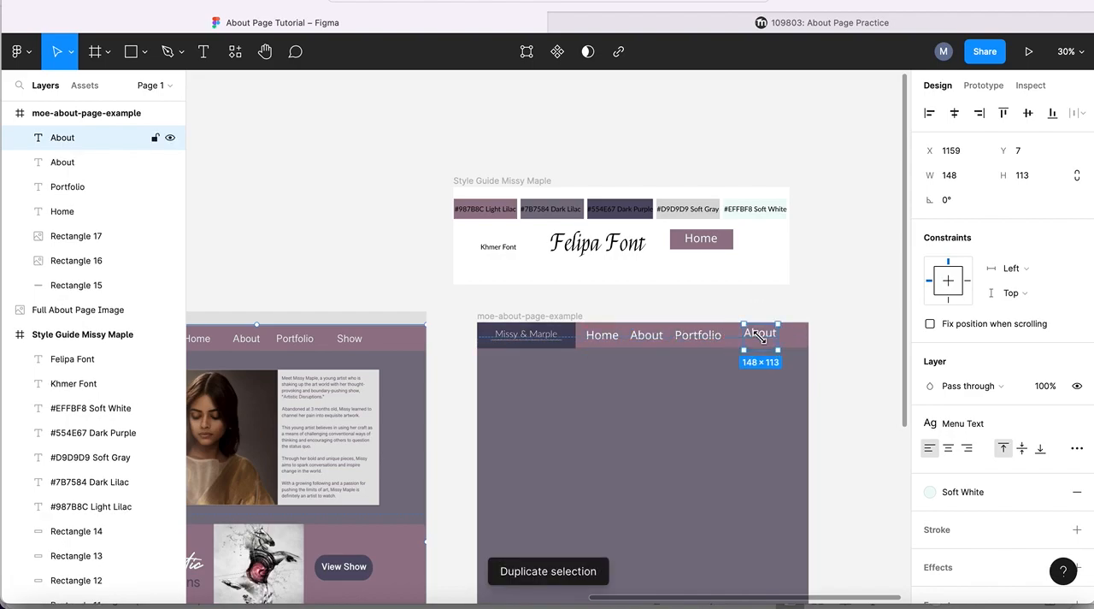
pyautogui.doubleClick(758, 335)
pyautogui.write('Show')
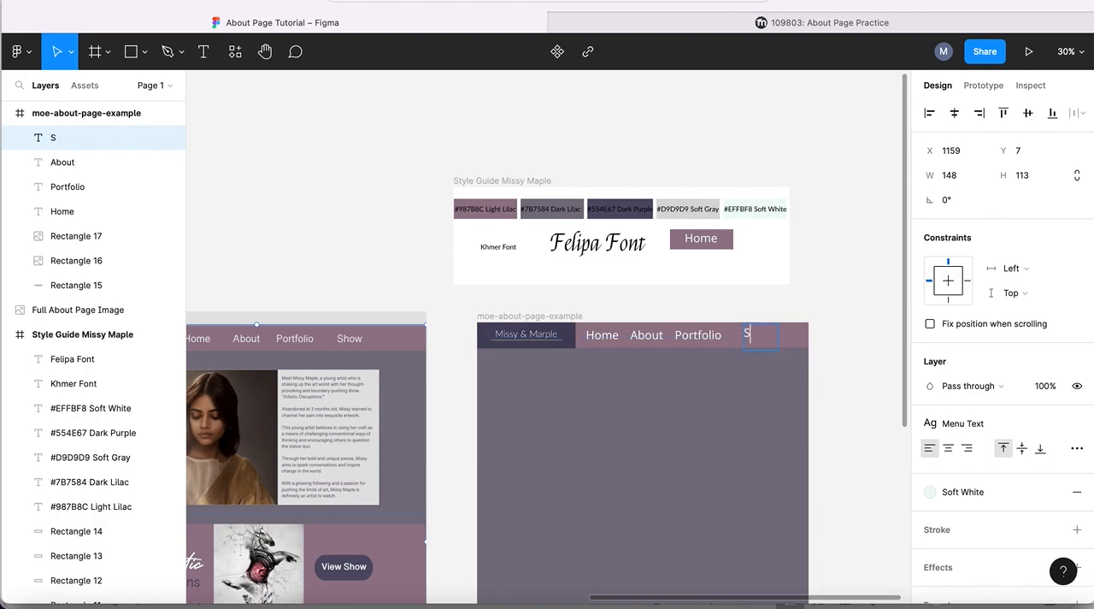
pyautogui.click(600, 338)
pyautogui.doubleClick(654, 337)
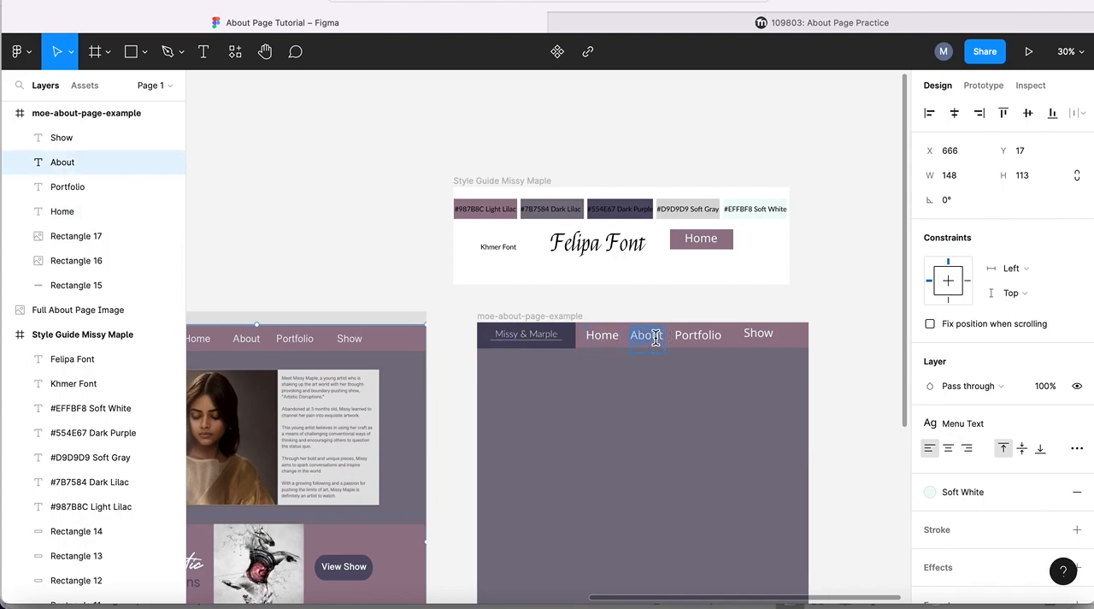
pyautogui.doubleClick(703, 335)
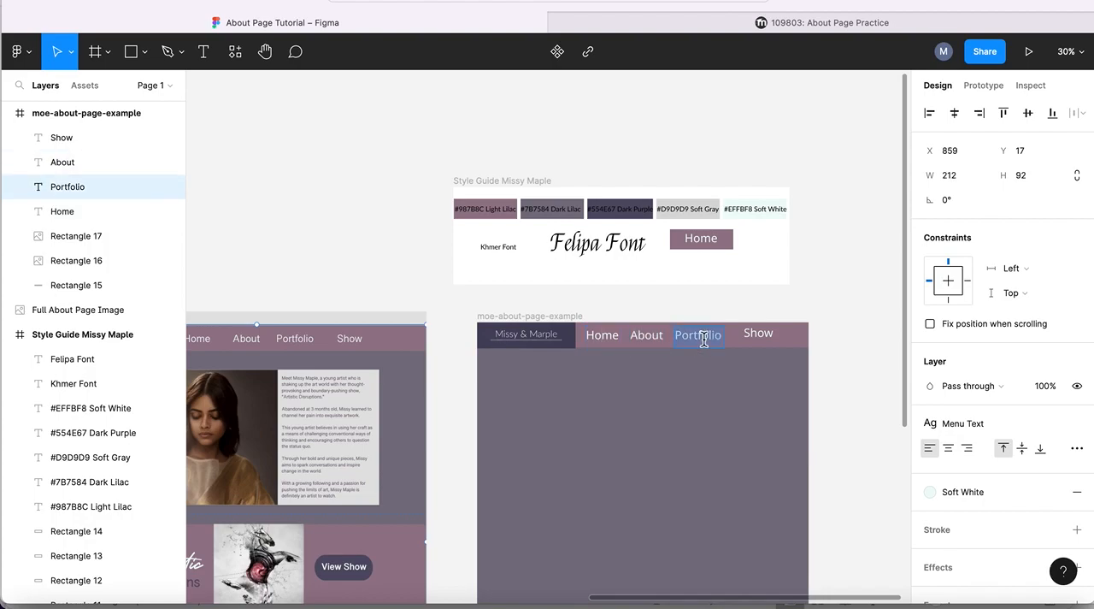
pyautogui.click(597, 336)
pyautogui.doubleClick(646, 338)
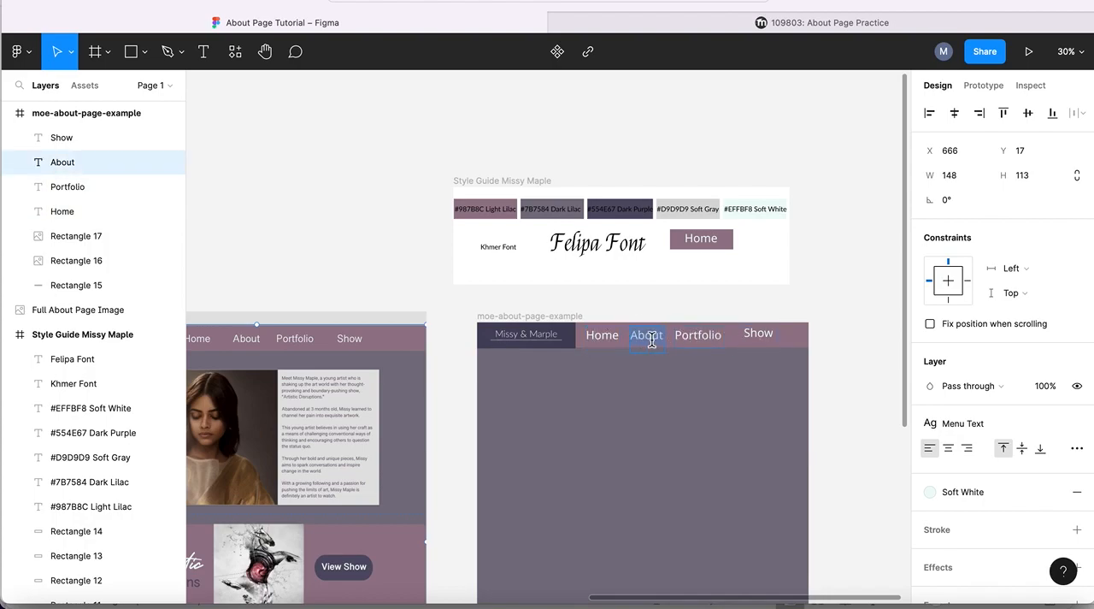
# - Align the header's "Home", "About", "Portfolio" and "Show" texts by their top edges, and then by their bottom edges
pyautogui.click(60, 139)
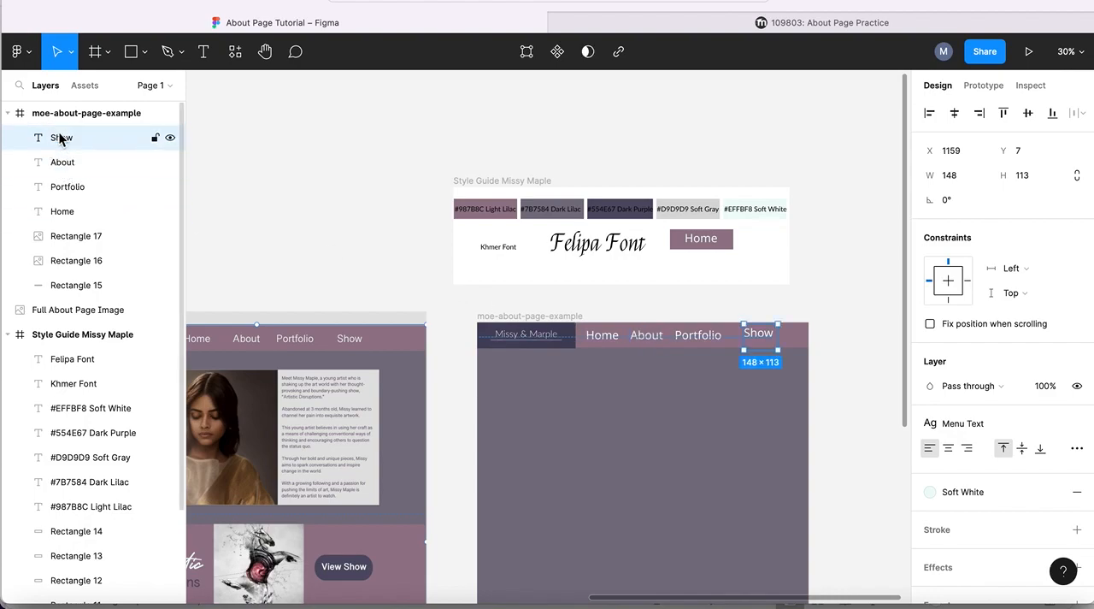
pyautogui.keyDown('shift'); pyautogui.click(62, 167); pyautogui.keyUp('shift')
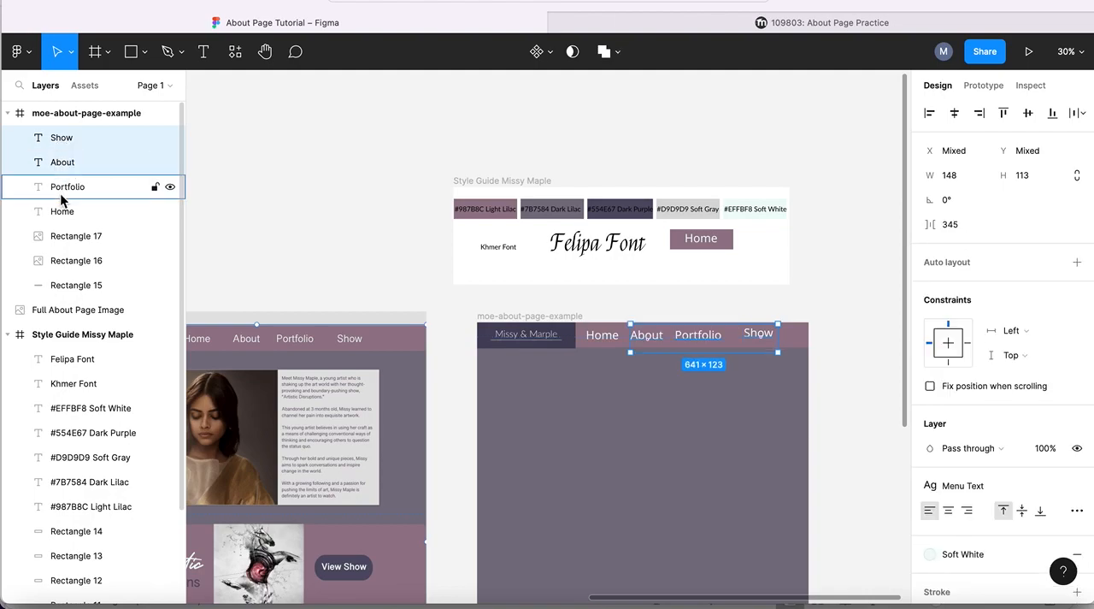
pyautogui.keyDown('shift'); pyautogui.click(60, 193); pyautogui.keyUp('shift')
pyautogui.keyDown('shift'); pyautogui.click(59, 211); pyautogui.keyUp('shift')
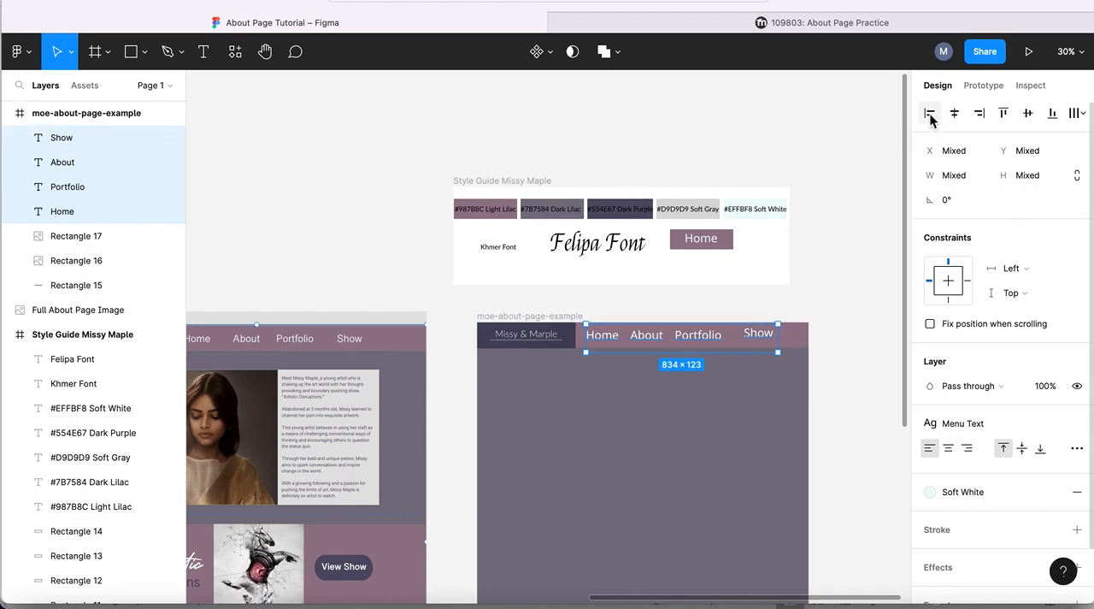
pyautogui.click(1005, 114)
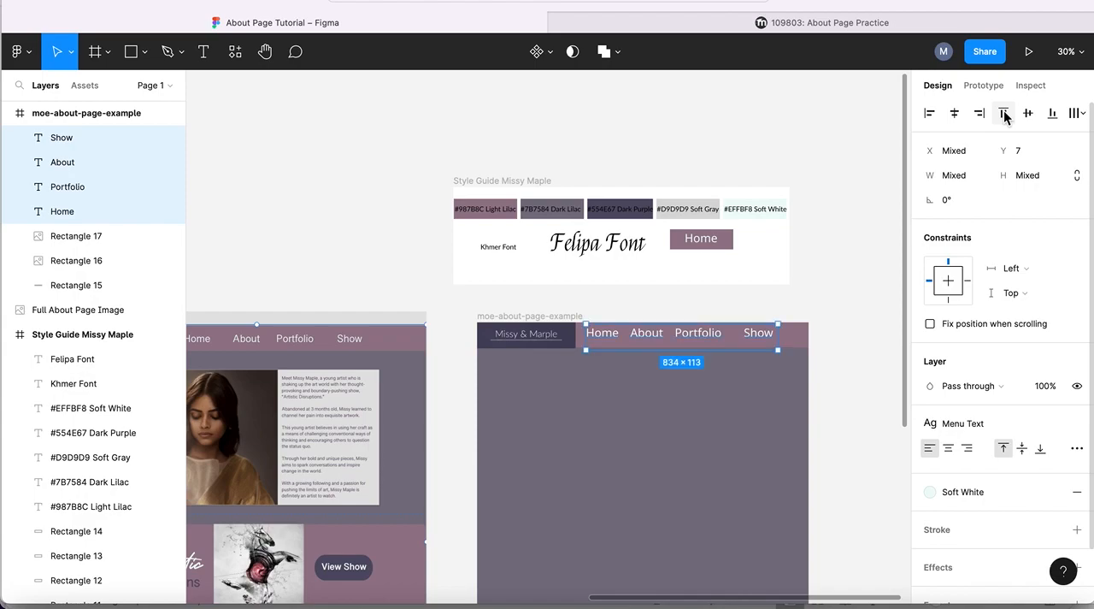
pyautogui.click(1052, 116)
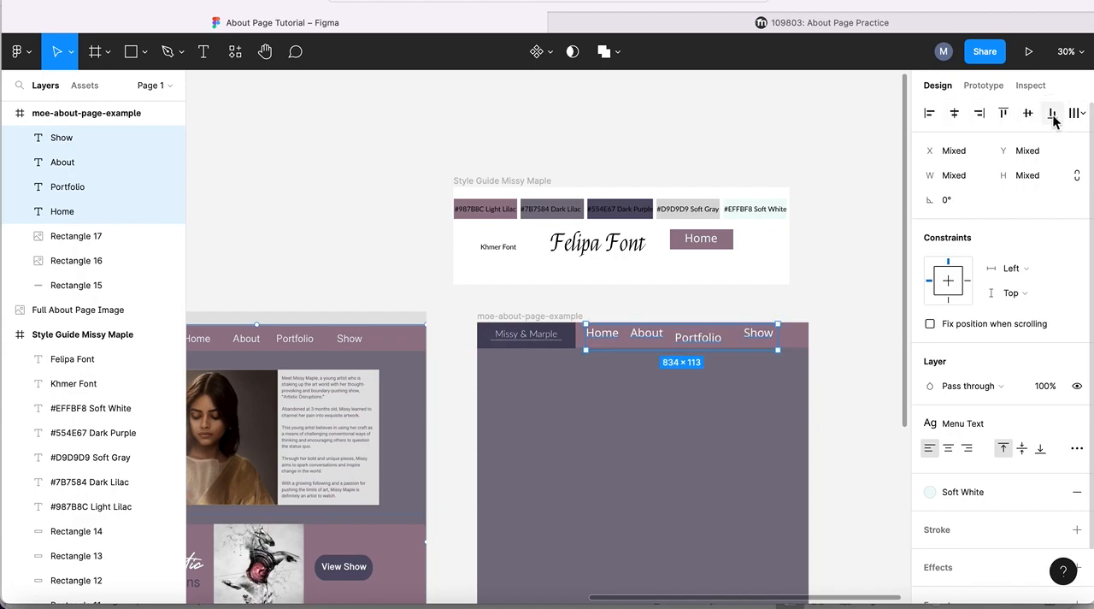
# - Extend the "Portfolio" text box upward to 212×113 at Y 7 so its word lines up with the other menu texts
pyautogui.click(699, 339)
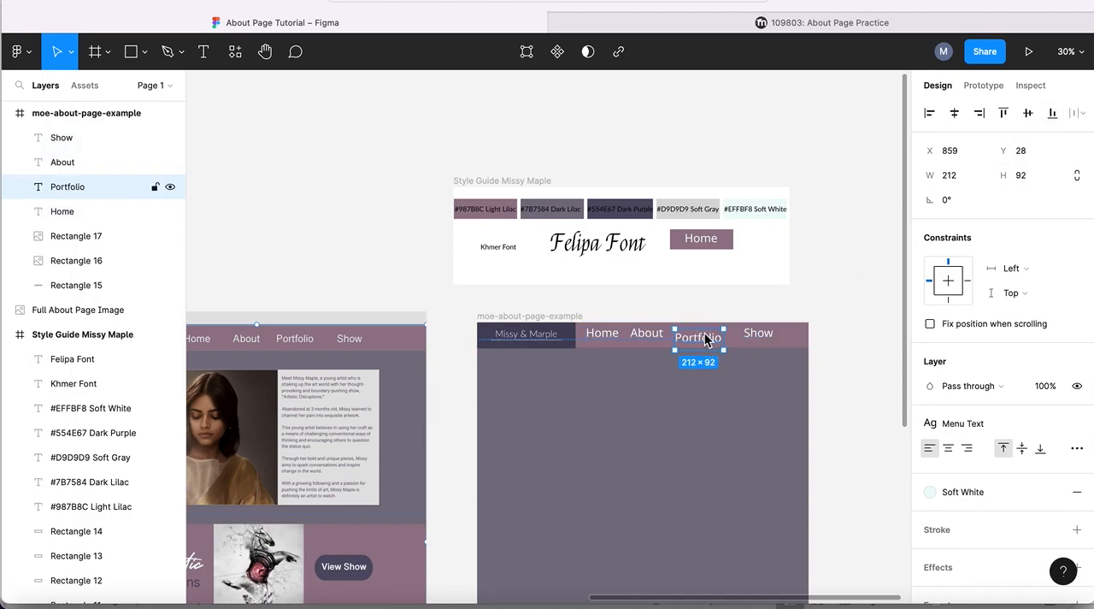
pyautogui.moveTo(724, 329); pyautogui.dragTo(725, 325)
pyautogui.doubleClick(724, 329)
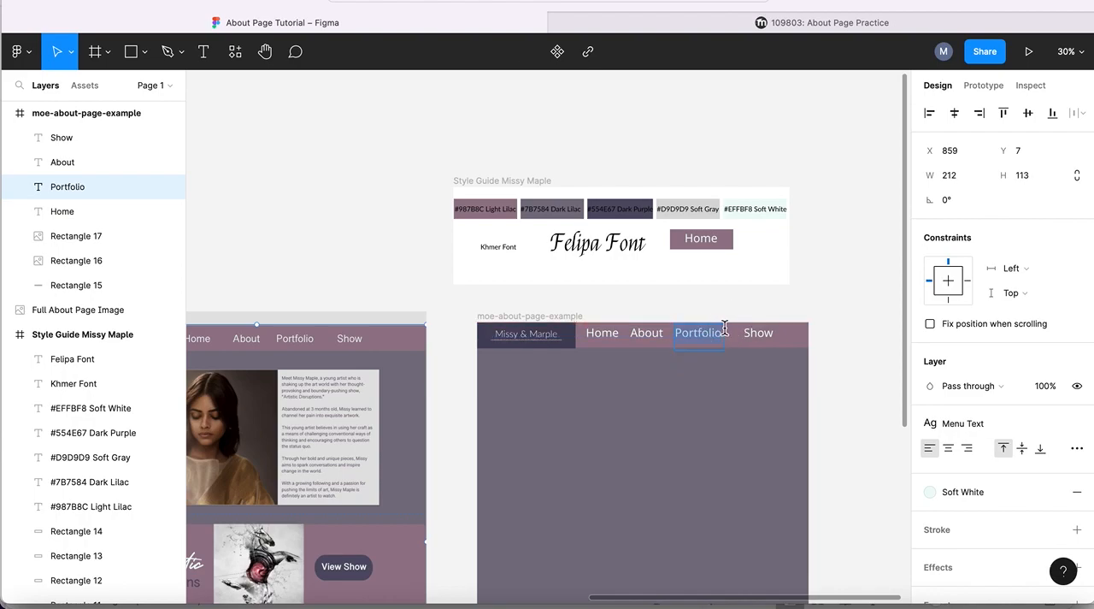
pyautogui.press('Escape')
pyautogui.click(687, 383)
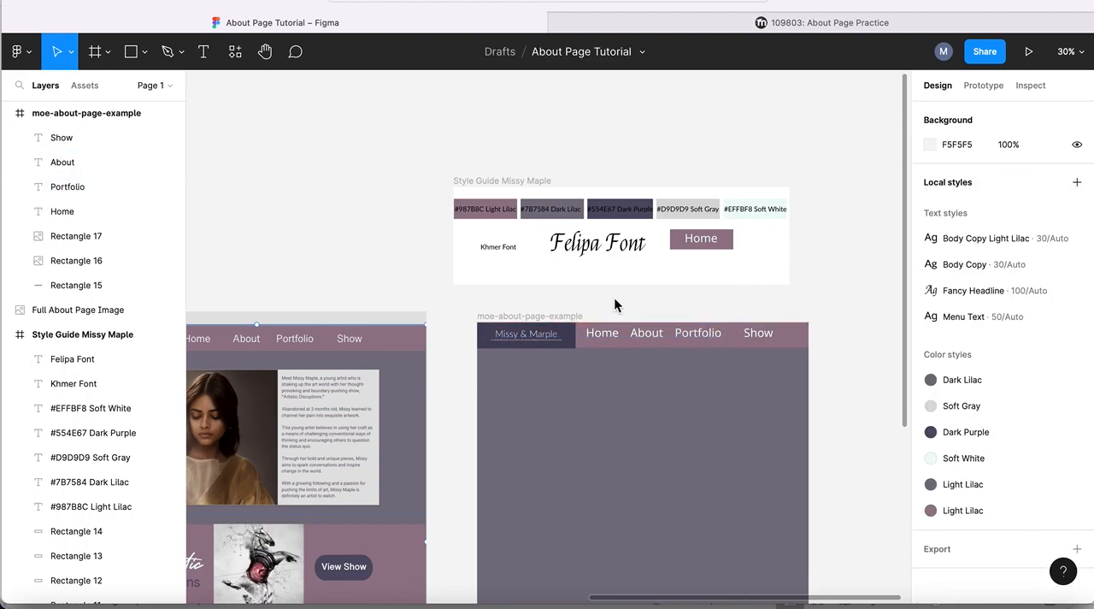
pyautogui.click(694, 338)
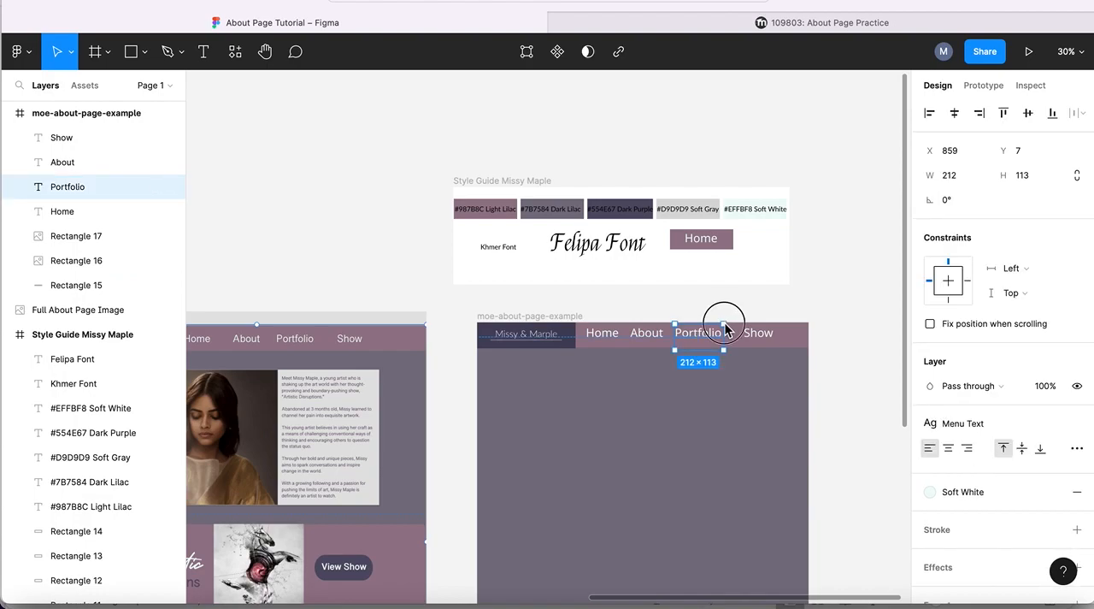
pyautogui.doubleClick(724, 329)
pyautogui.press('Escape')
# - Select all four header menu texts and nudge them down together to Y 18
pyautogui.click(601, 332)
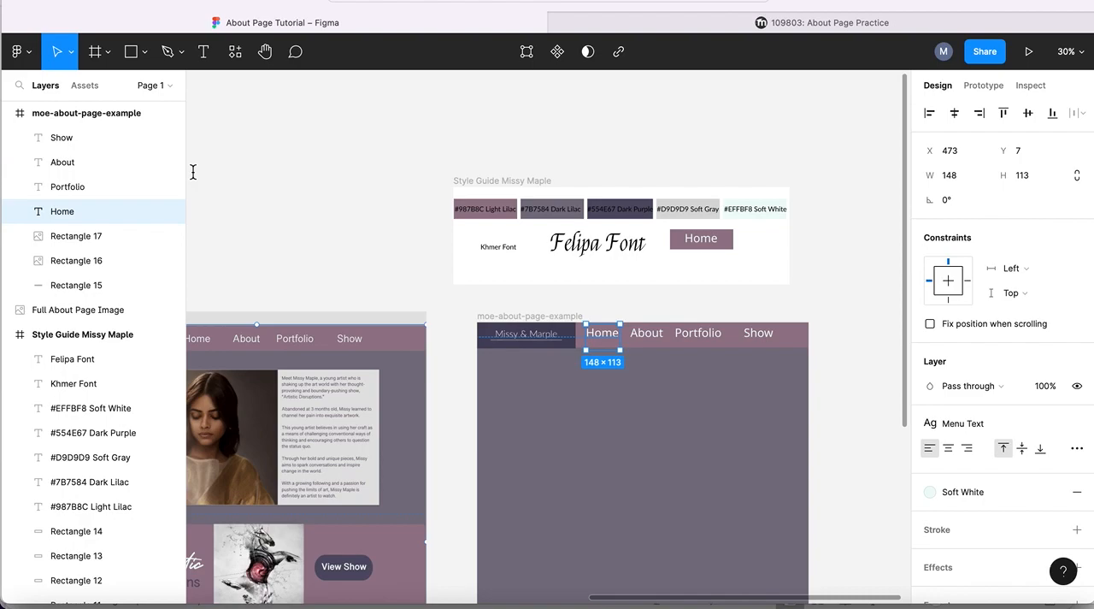
pyautogui.keyDown('shift'); pyautogui.click(62, 139); pyautogui.keyUp('shift')
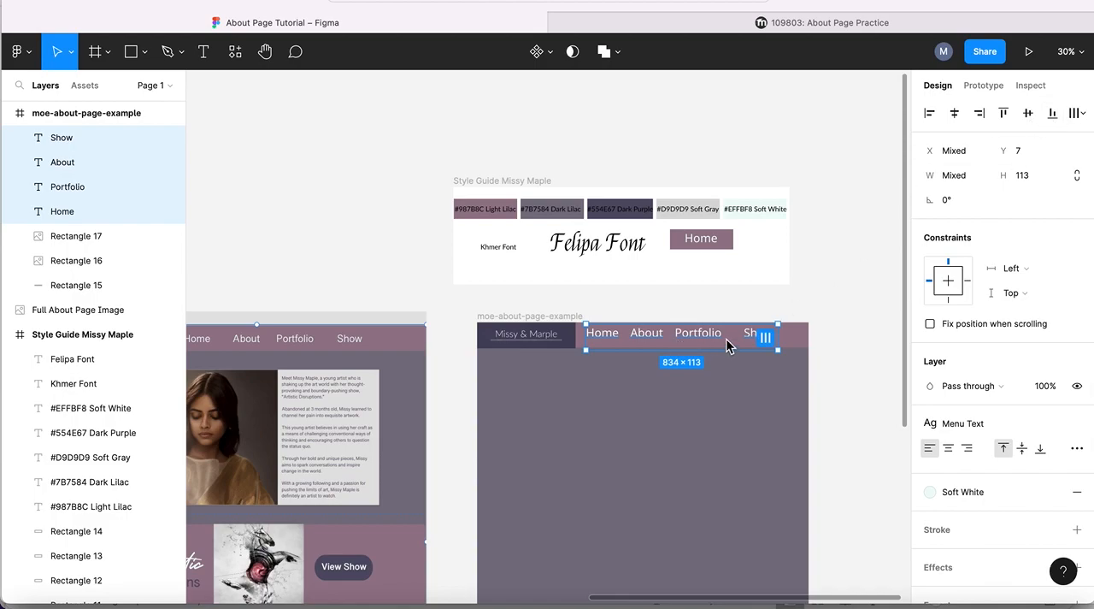
pyautogui.press('Down')
pyautogui.press('Down')
pyautogui.press('Down')
pyautogui.press('Down')
pyautogui.press('Down')
pyautogui.press('Down')
pyautogui.press('Down')
pyautogui.press('Down')
pyautogui.press('Down')
pyautogui.press('Down')
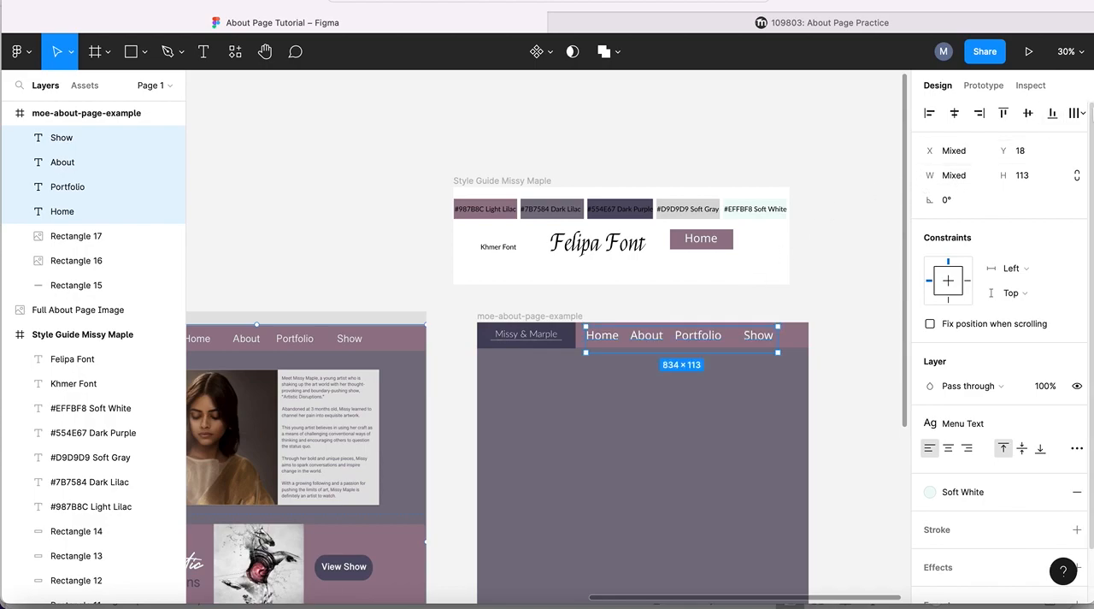
# - Tidy up the four menu texts so they are evenly spaced, and nudge the row slightly right, away from the logo
pyautogui.click(1084, 118)
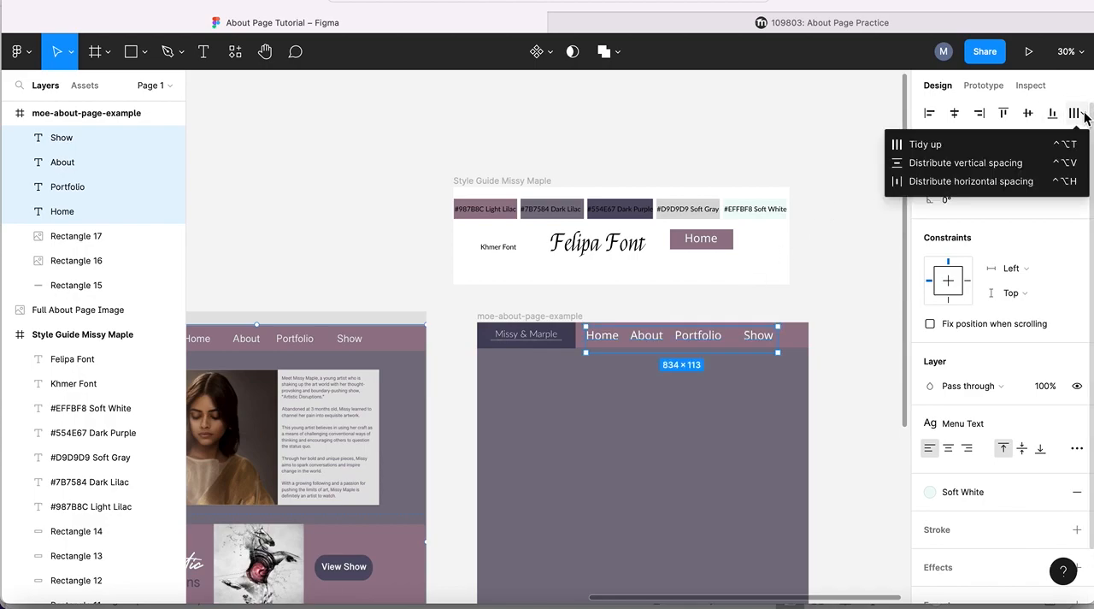
pyautogui.click(923, 143)
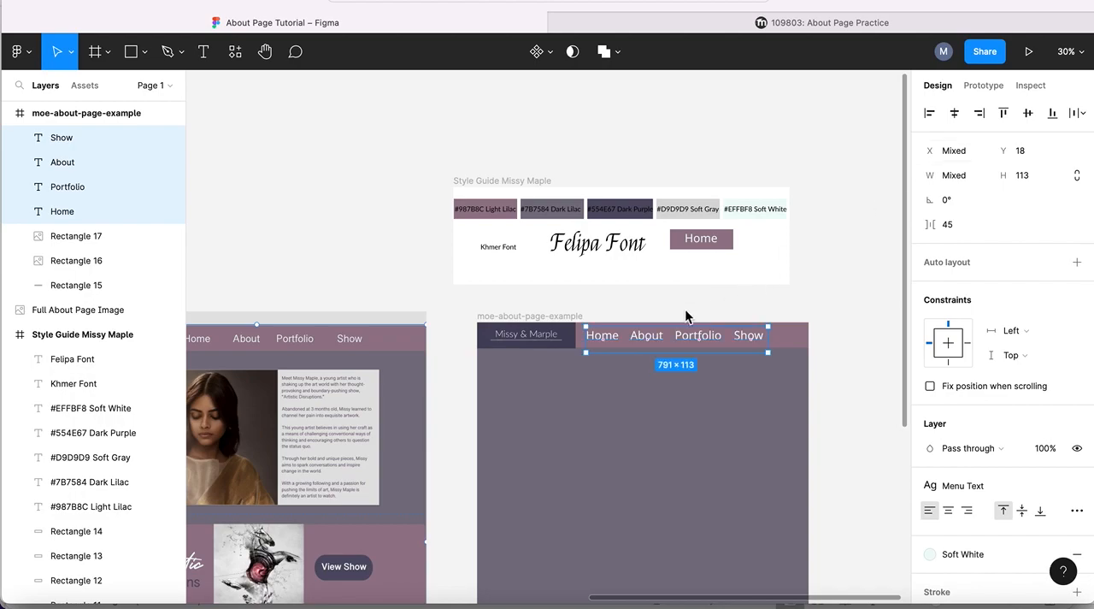
pyautogui.press('Right')
pyautogui.press('Right')
pyautogui.press('Right')
pyautogui.press('Right')
pyautogui.press('Right')
pyautogui.press('Right')
pyautogui.press('Right')
pyautogui.press('Right')
pyautogui.press('Right')
pyautogui.press('Right')
pyautogui.press('Right')
pyautogui.press('Right')
pyautogui.press('Right')
pyautogui.press('Right')
pyautogui.press('Right')
pyautogui.press('Right')
pyautogui.press('Right')
pyautogui.press('Right')
pyautogui.press('Right')
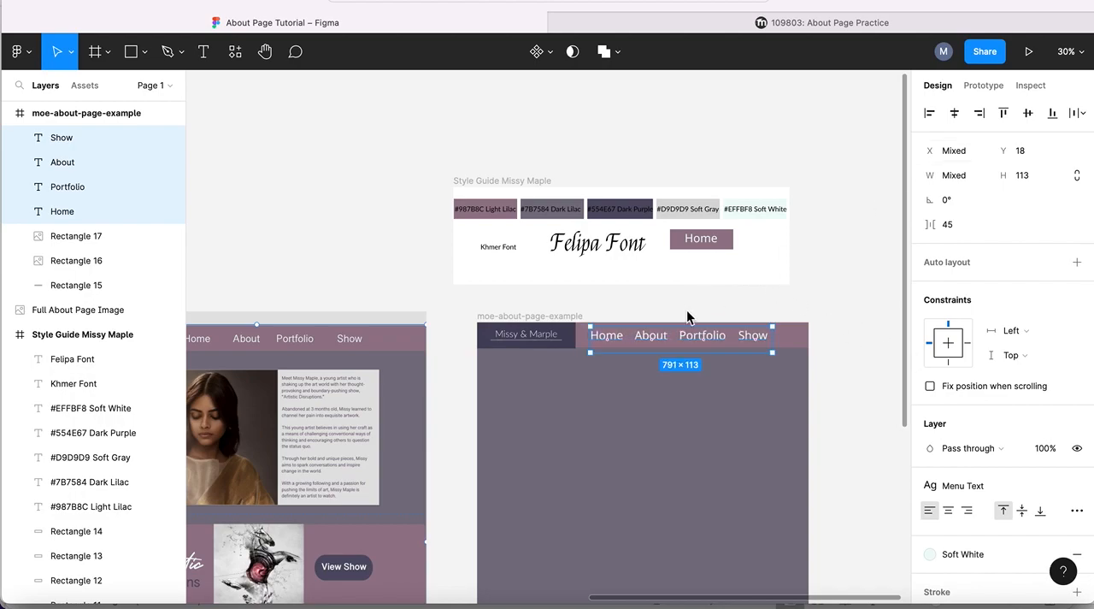
# - Draw a full-width 1440×380 rectangle across the moe-about-page-example frame and place it at X 0, Y 868
pyautogui.scroll(-5, 857, 277)
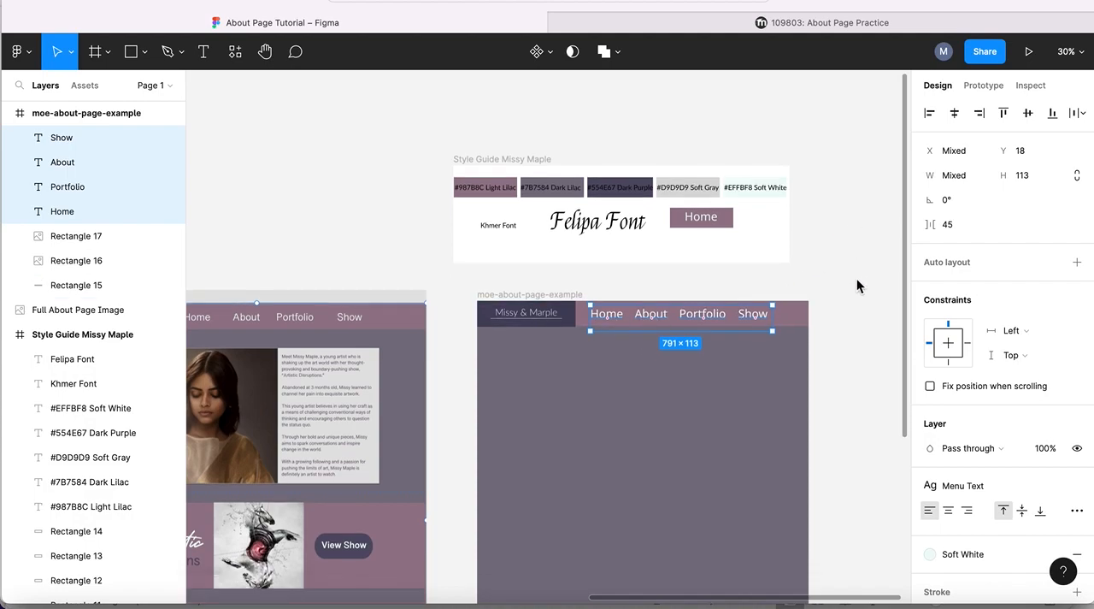
pyautogui.scroll(1, 856, 278)
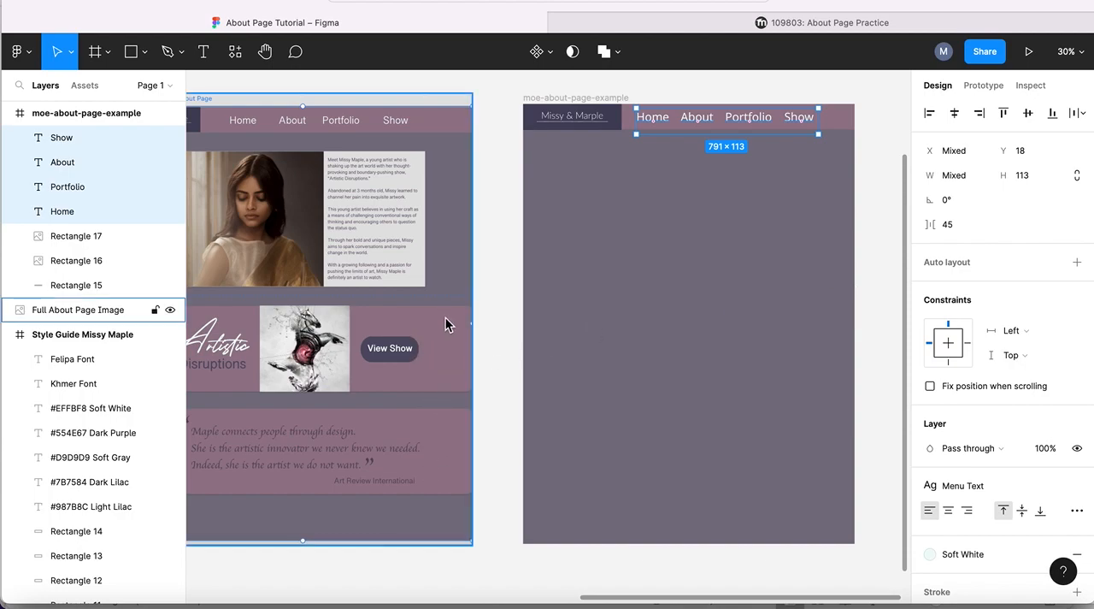
pyautogui.scroll(3, 454, 229)
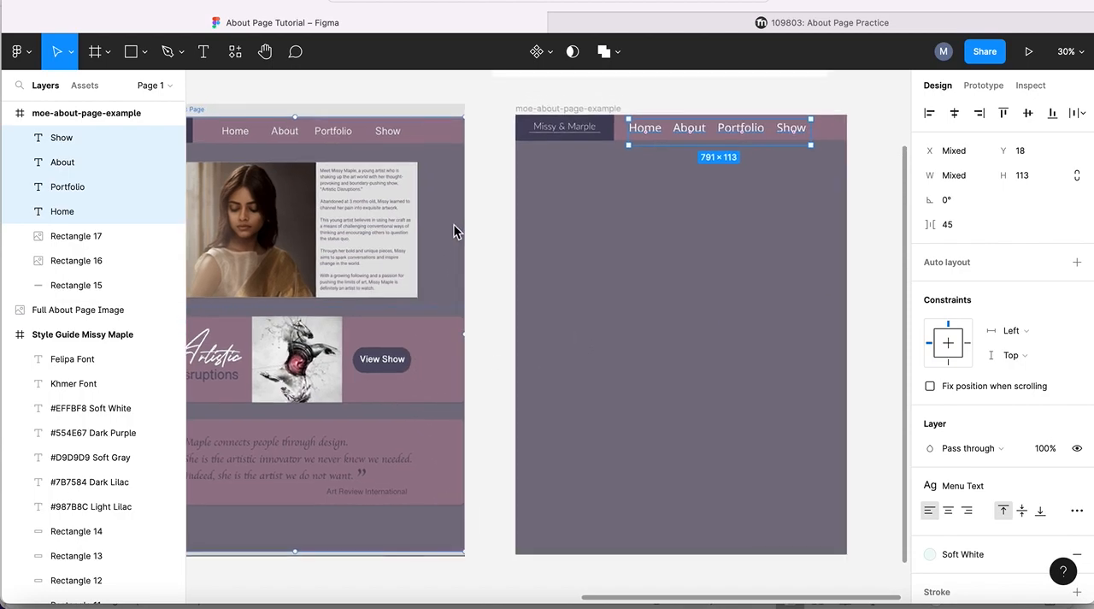
pyautogui.click(133, 52)
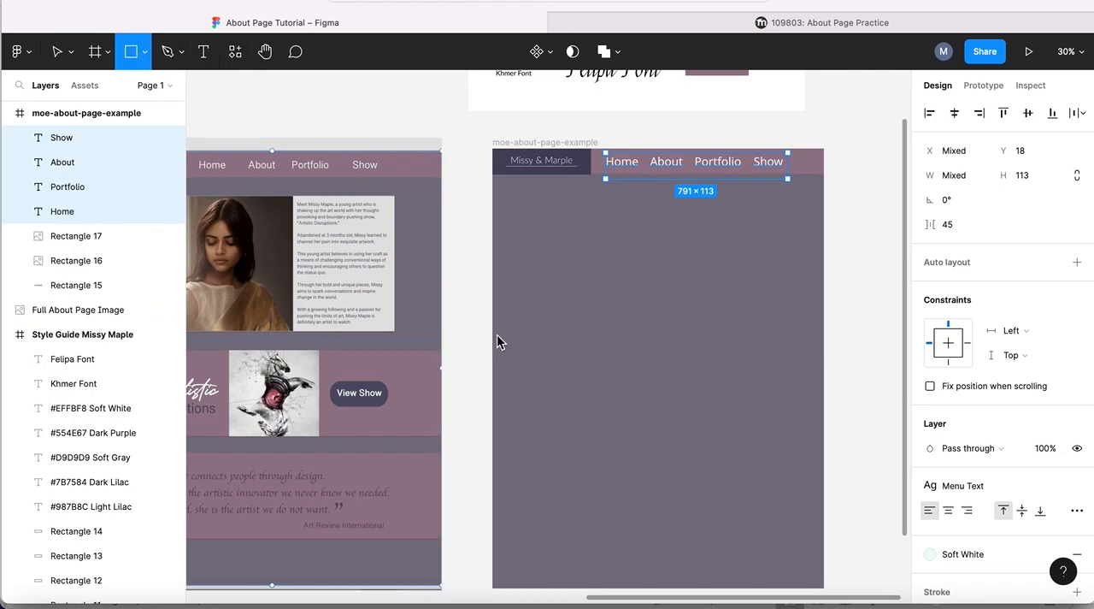
pyautogui.moveTo(494, 334)
pyautogui.mouseDown()
pyautogui.moveTo(622, 420)
pyautogui.moveTo(824, 421)
pyautogui.mouseUp()
pyautogui.moveTo(705, 390); pyautogui.dragTo(701, 402)
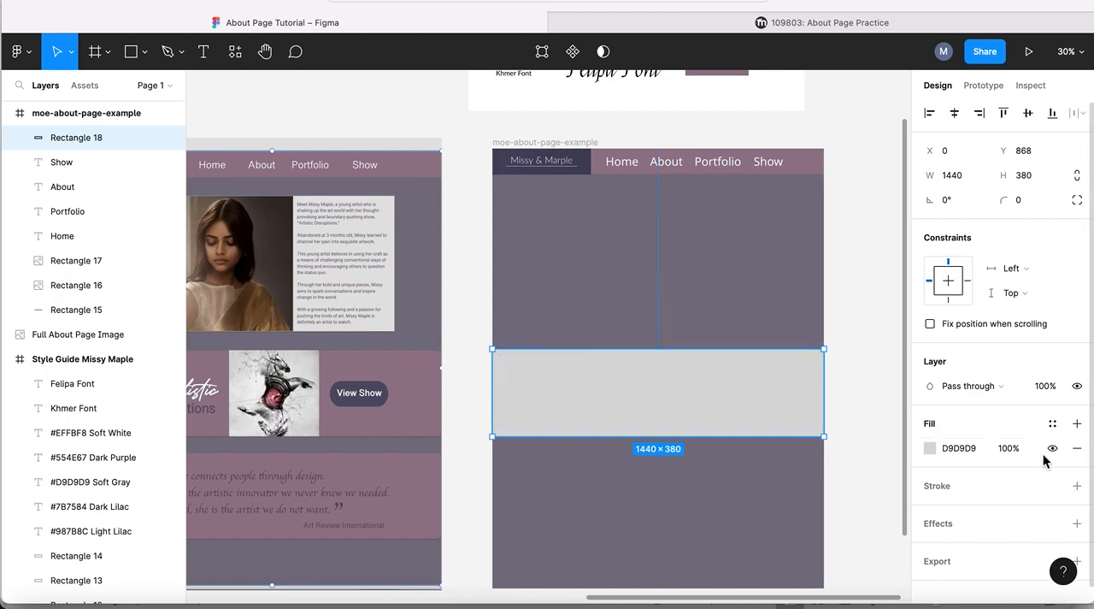
# - Replace the rectangle's gray fill with the mauve Light Lilac color style and place a duplicate below it at X 0, Y 1318
pyautogui.click(1077, 448)
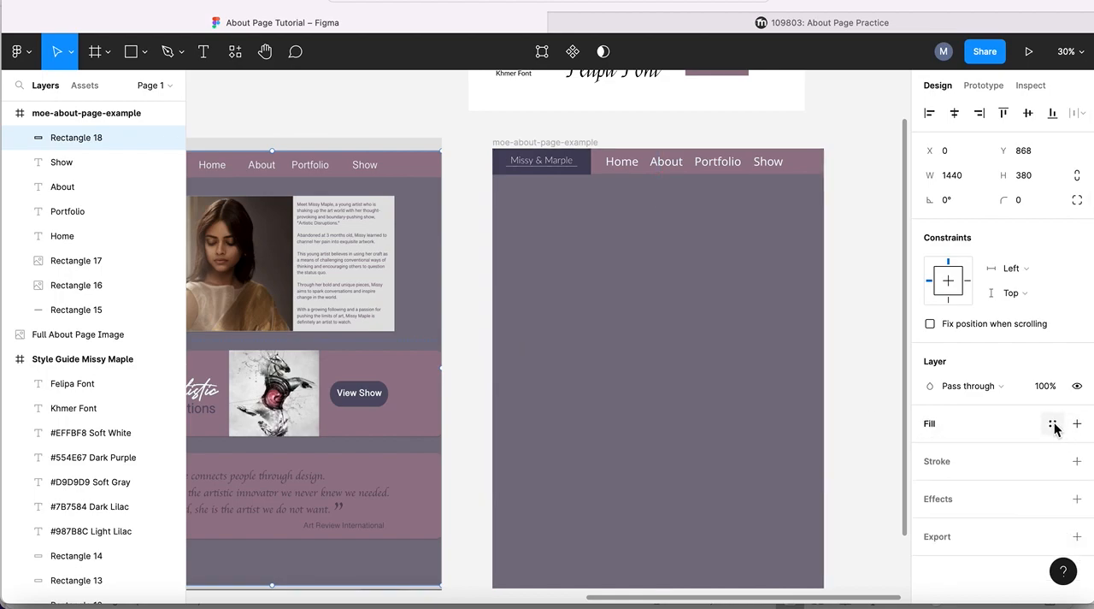
pyautogui.click(1052, 423)
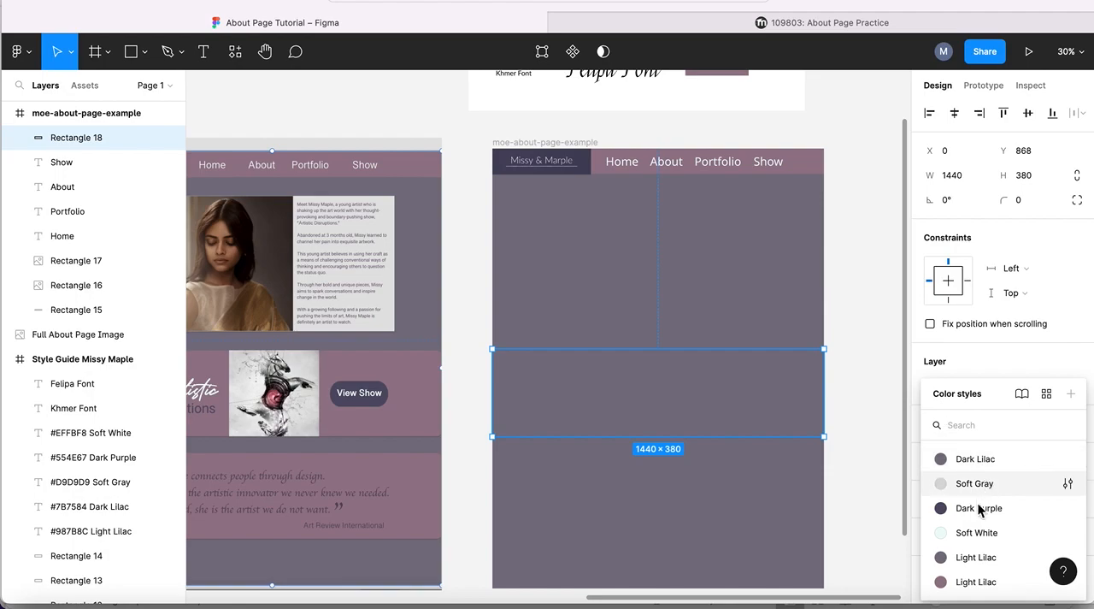
pyautogui.click(973, 581)
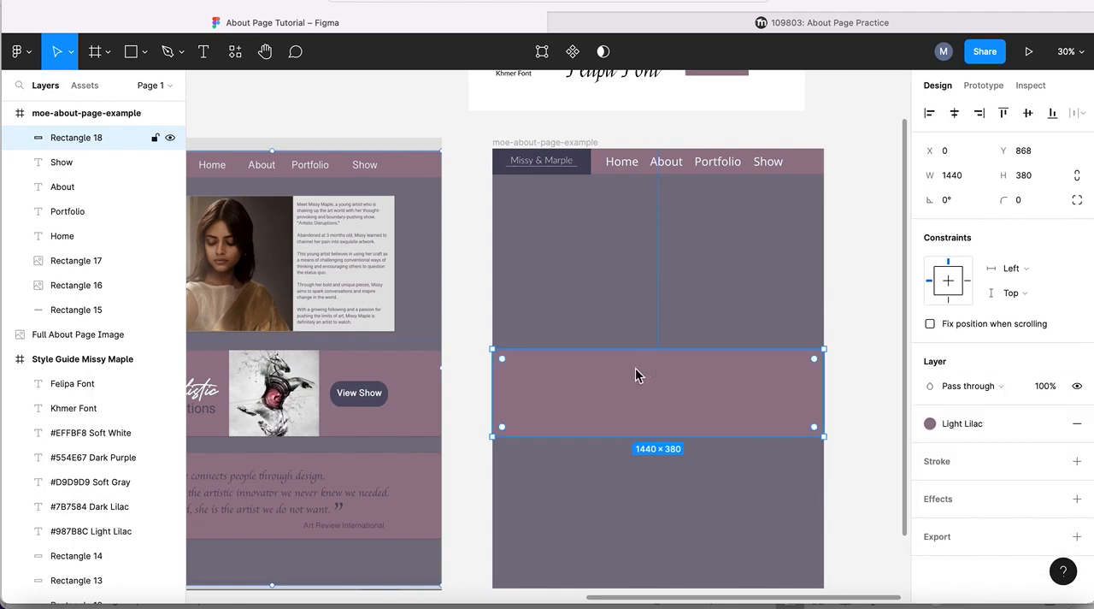
pyautogui.press('super+d')
pyautogui.moveTo(592, 357); pyautogui.dragTo(588, 466)
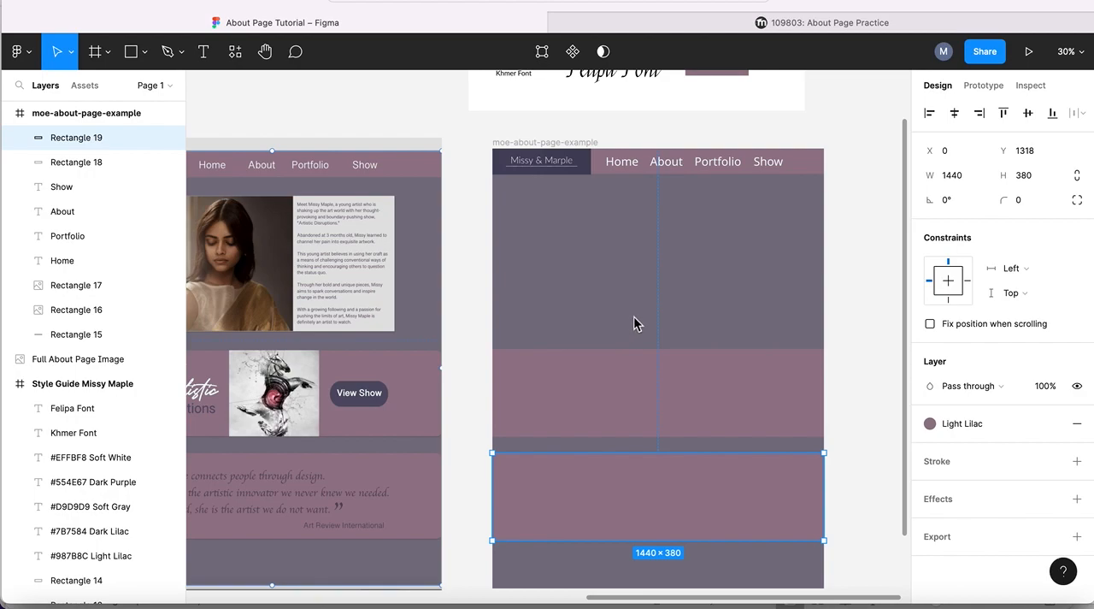
# - Compare the rebuilt page with the example About page, checking the sections still missing below the header
pyautogui.hscroll(3, 694, 254)
pyautogui.scroll(2, 695, 254)
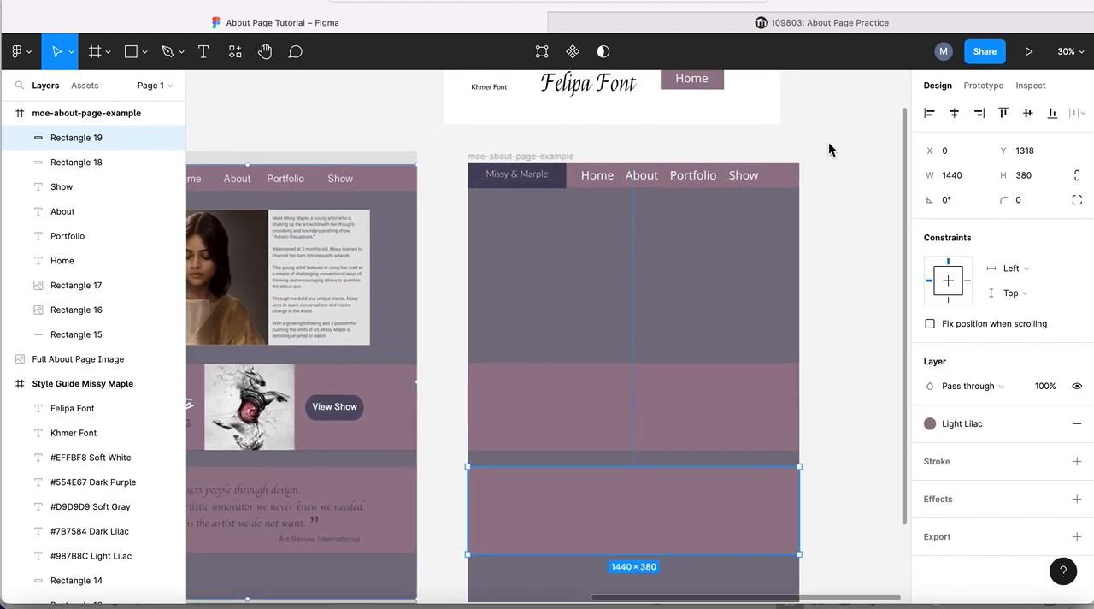
pyautogui.hscroll(-3, 829, 150)
pyautogui.scroll(-1, 829, 150)
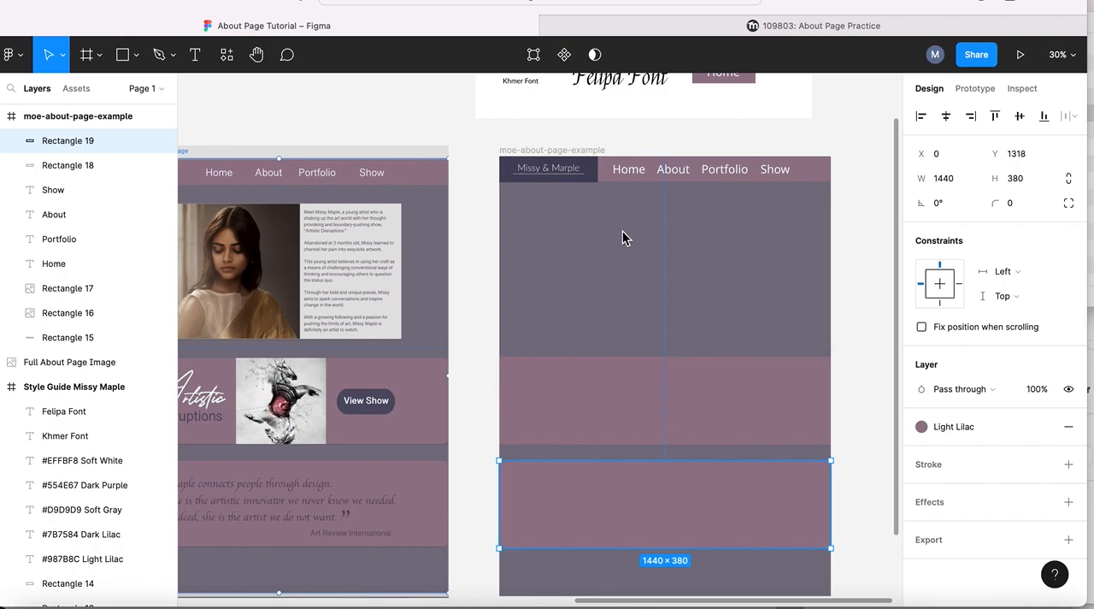
pyautogui.hscroll(-5, 325, 295)
pyautogui.scroll(-2, 325, 295)
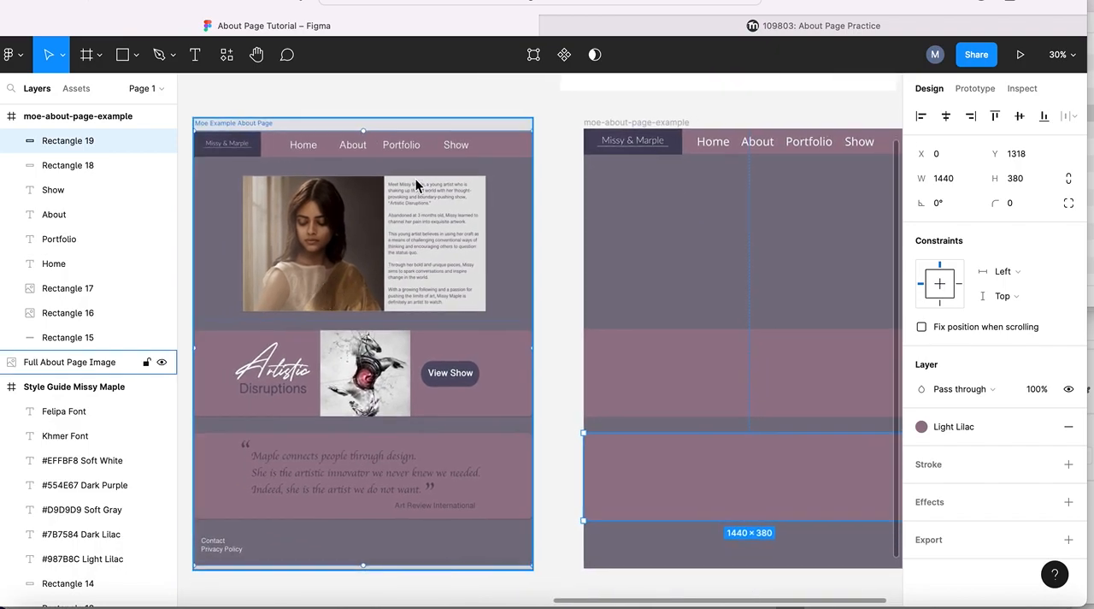
pyautogui.scroll(2, 752, 215)
pyautogui.hscroll(3, 752, 215)
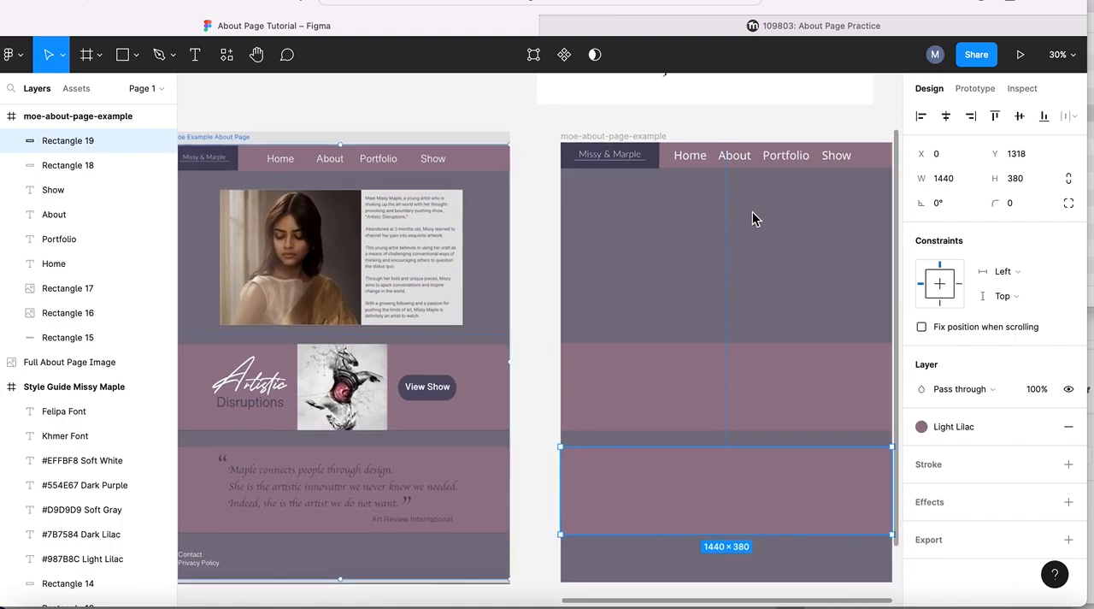
pyautogui.scroll(1, 753, 213)
pyautogui.hscroll(2, 753, 214)
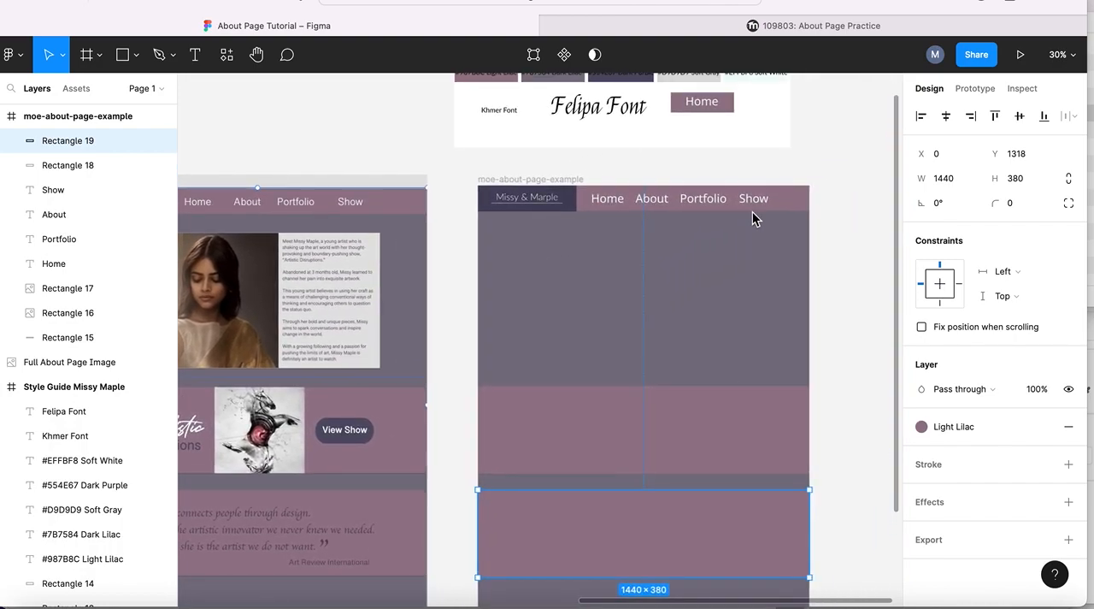
# - Switch to a new browser tab and load the w3schools.com website
pyautogui.click(1040, 3)
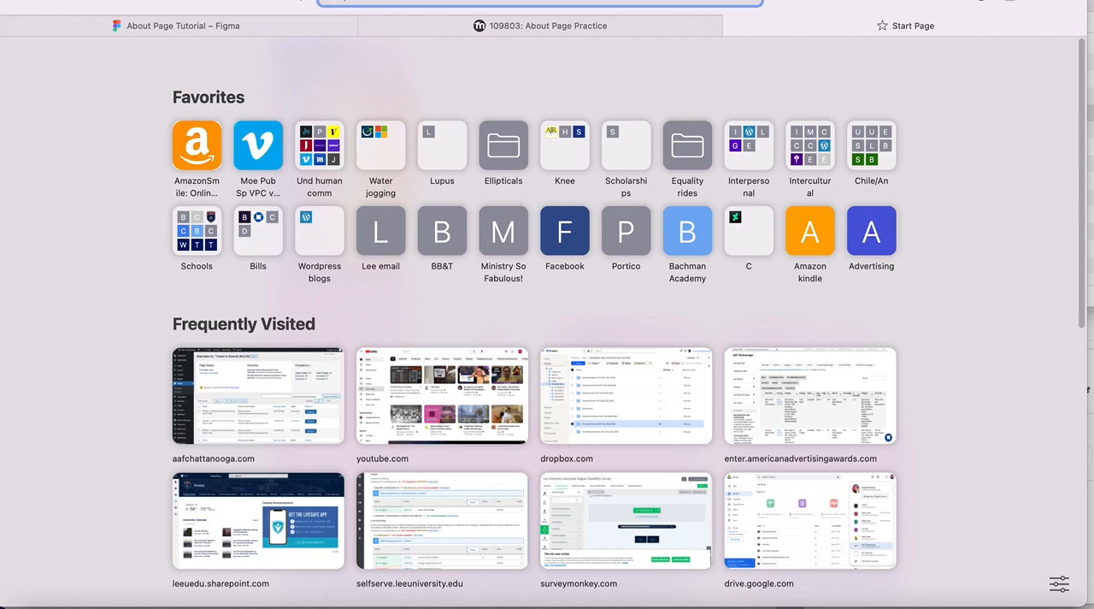
pyautogui.write('ww')
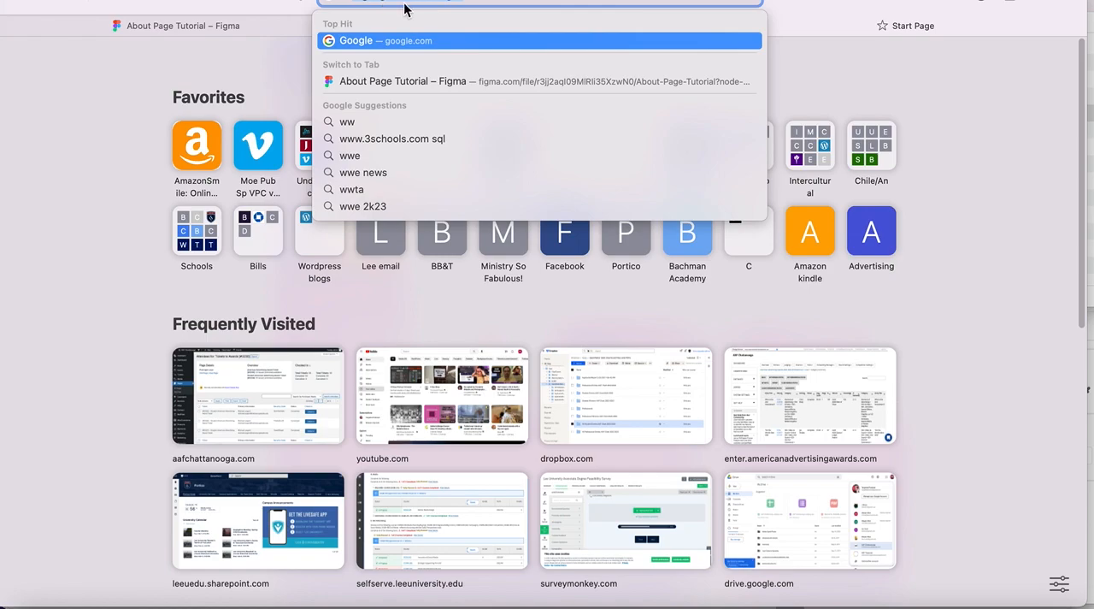
pyautogui.write('w.')
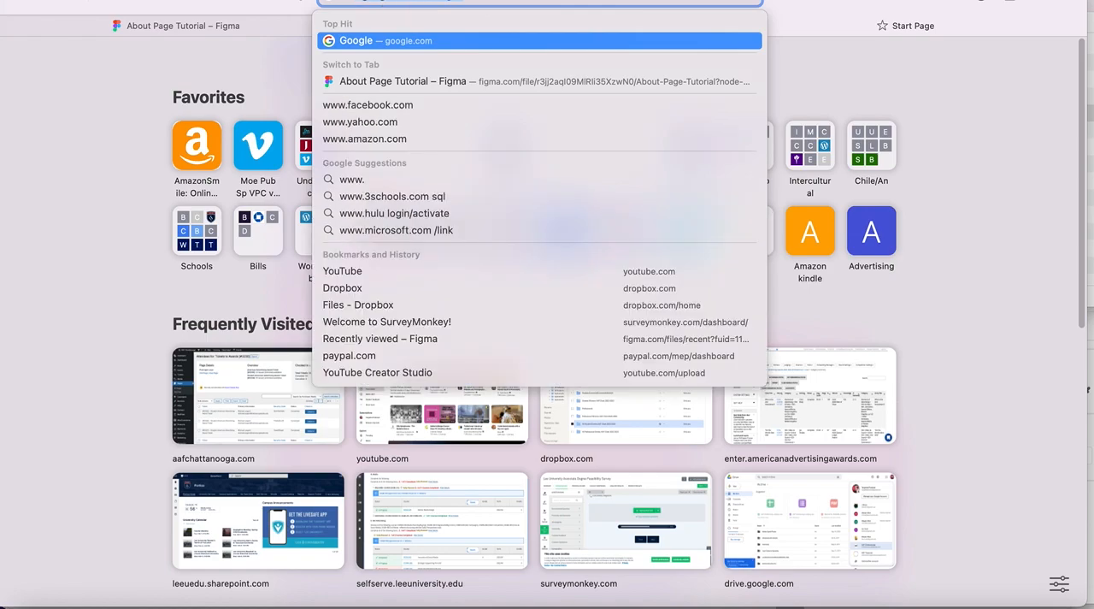
pyautogui.write('w')
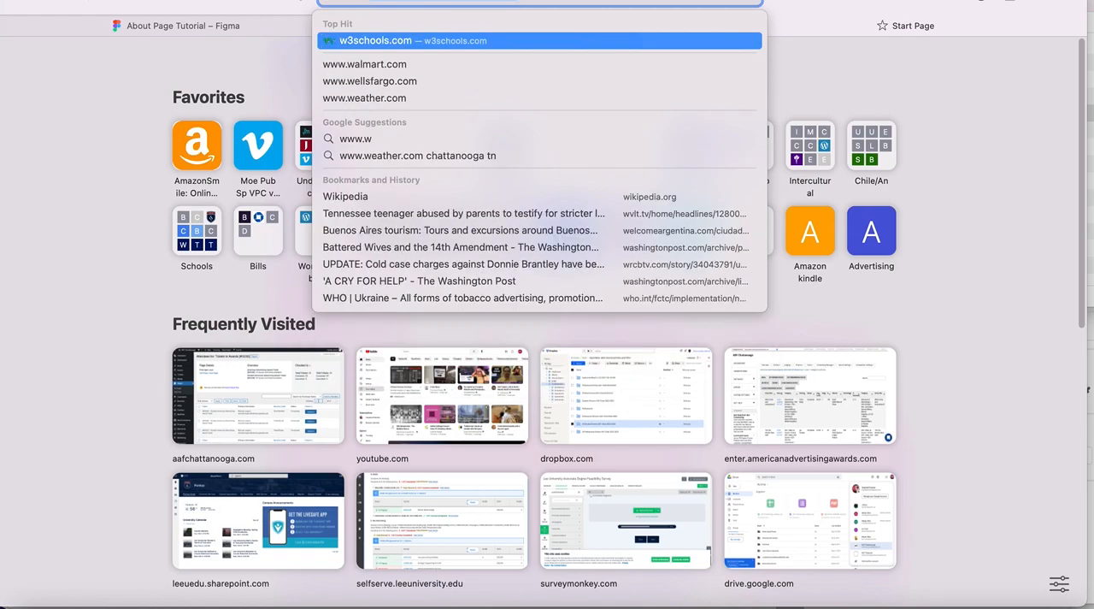
pyautogui.press('Return')
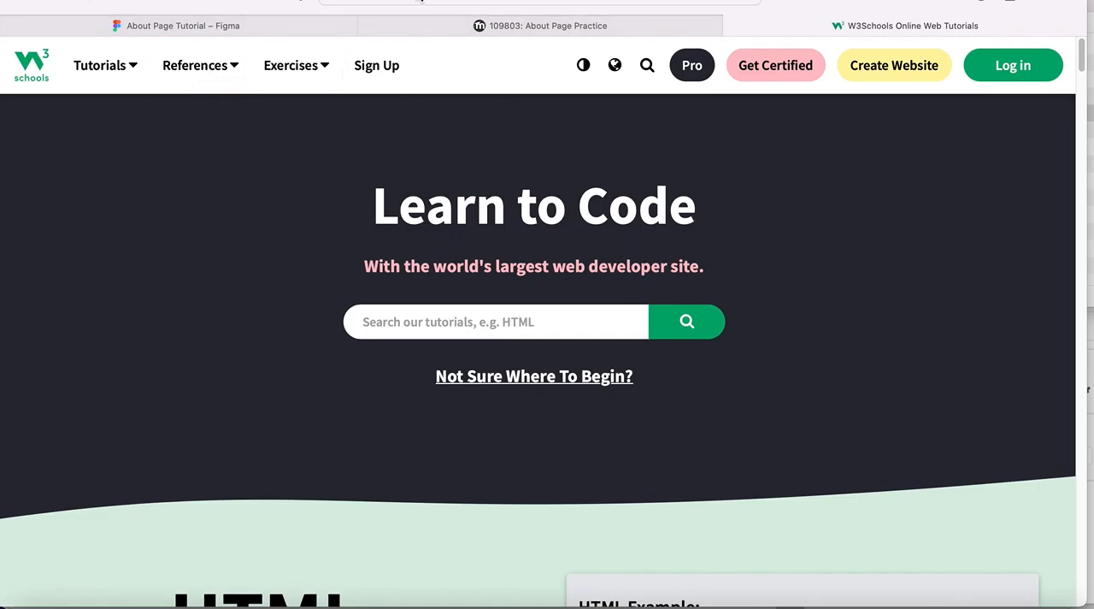
# - Go to the W3Schools Browser Display Statistics page under browsers/ and examine the Screen Resolution Statistics table
pyautogui.click(462, 3)
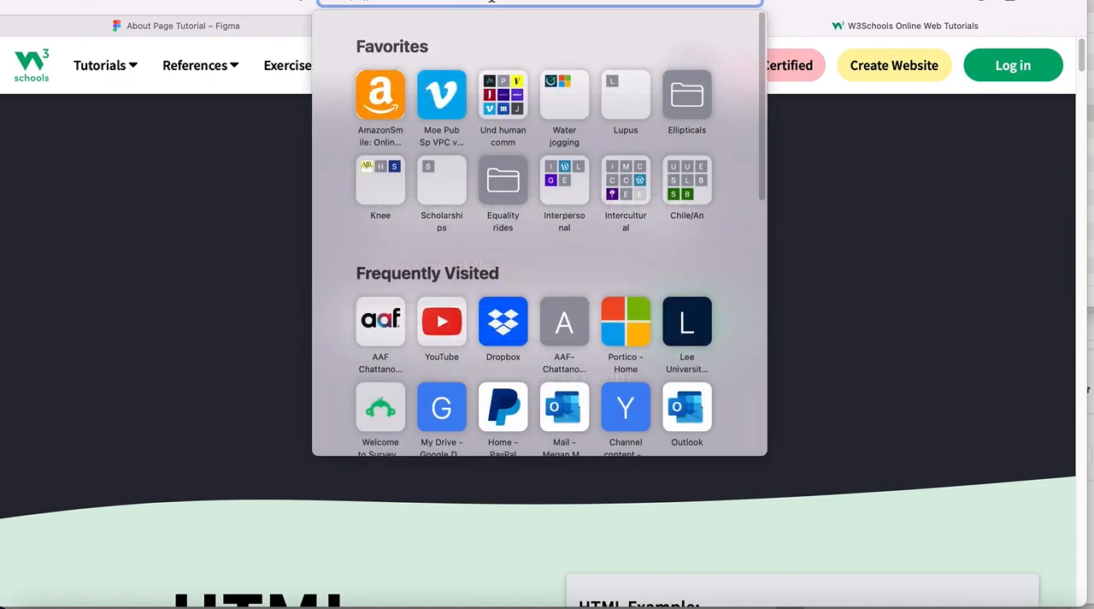
pyautogui.press('BackSpace')
pyautogui.press('BackSpace')
pyautogui.write('browsers/')
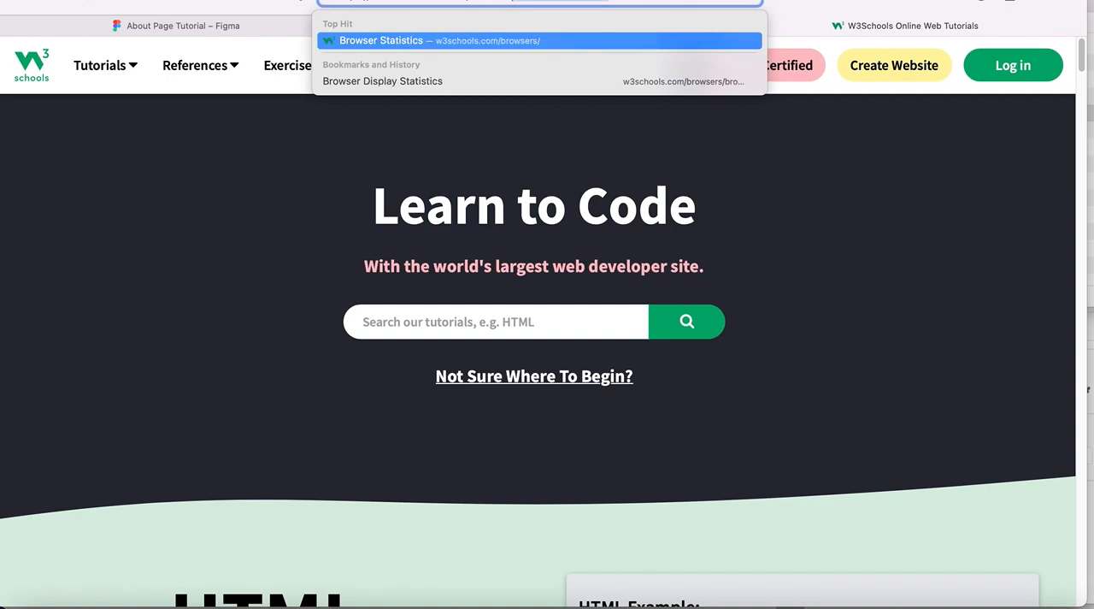
pyautogui.click(400, 82)
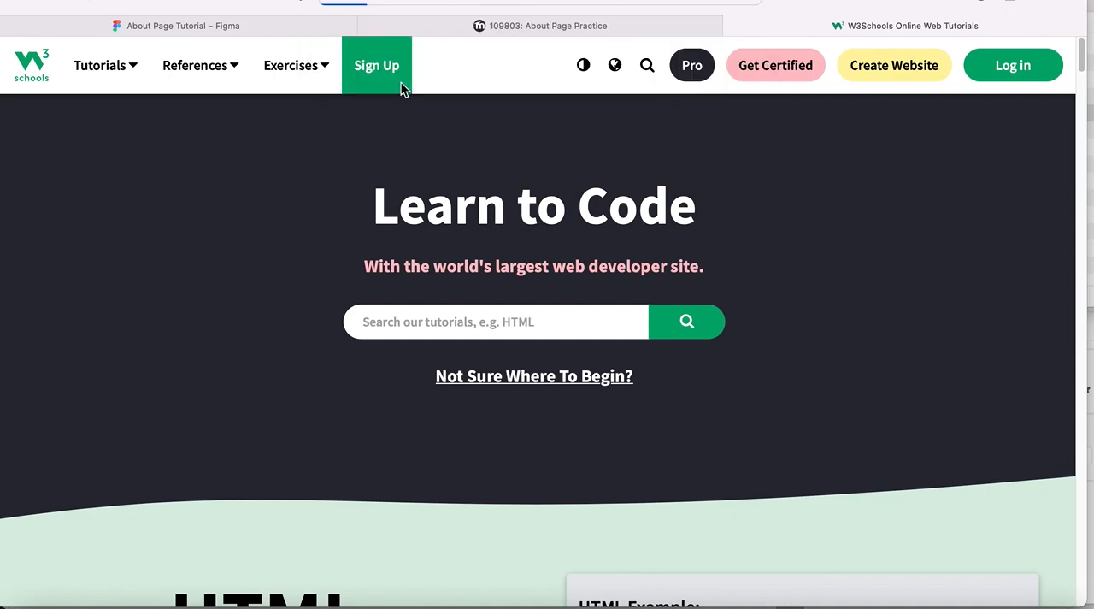
pyautogui.scroll(-5, 470, 205)
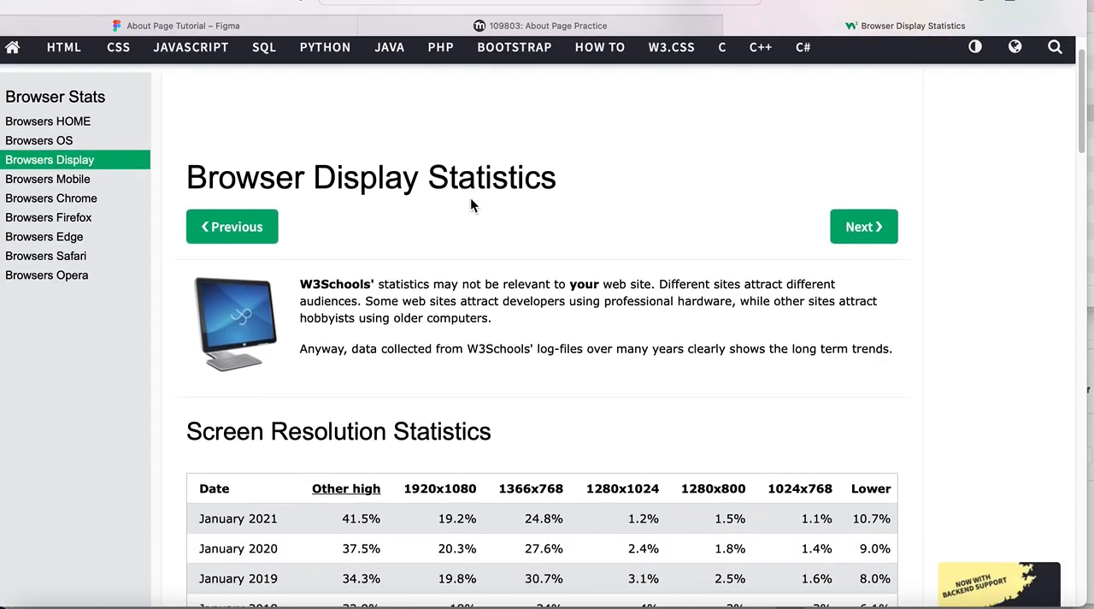
pyautogui.scroll(-2, 470, 200)
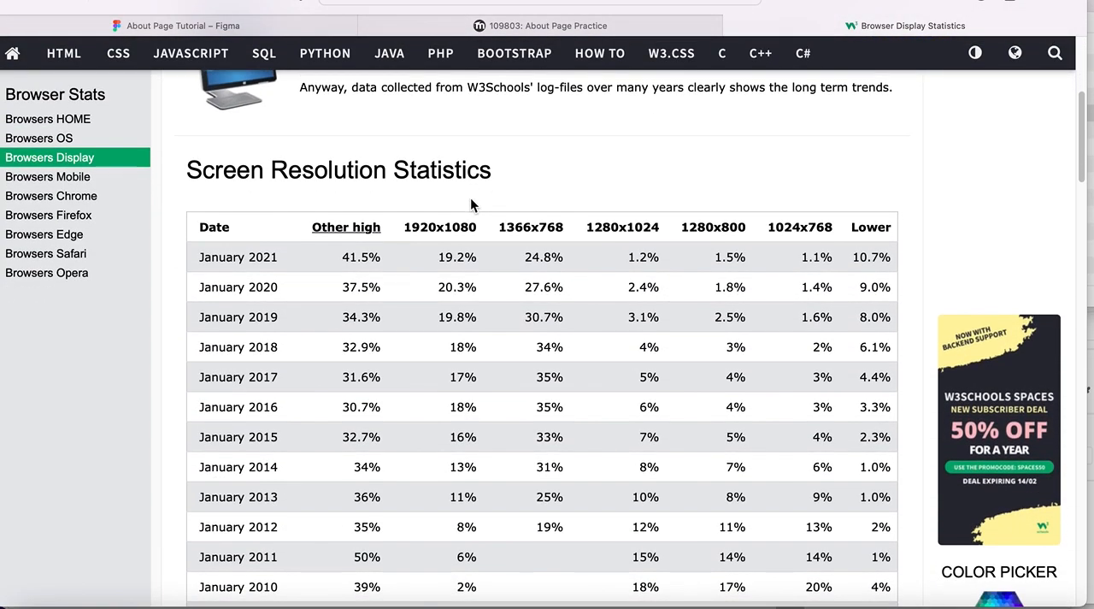
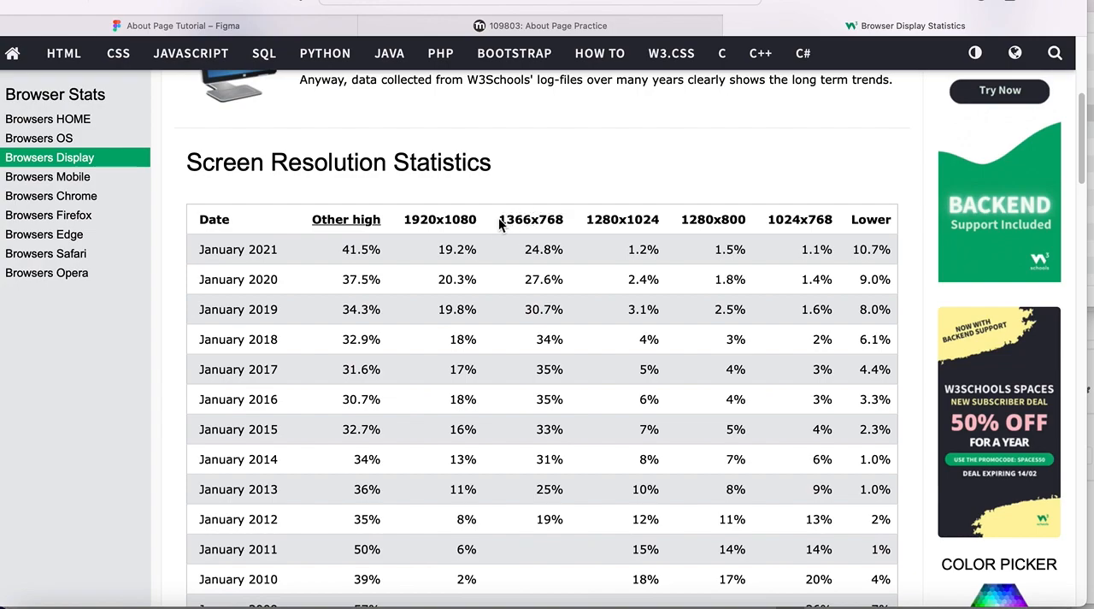
# - Copy the 1366x768 column heading from the W3Schools resolution table and return to the About Page Tutorial file in Figma
pyautogui.moveTo(500, 219); pyautogui.dragTo(568, 225)
pyautogui.press('super+c')
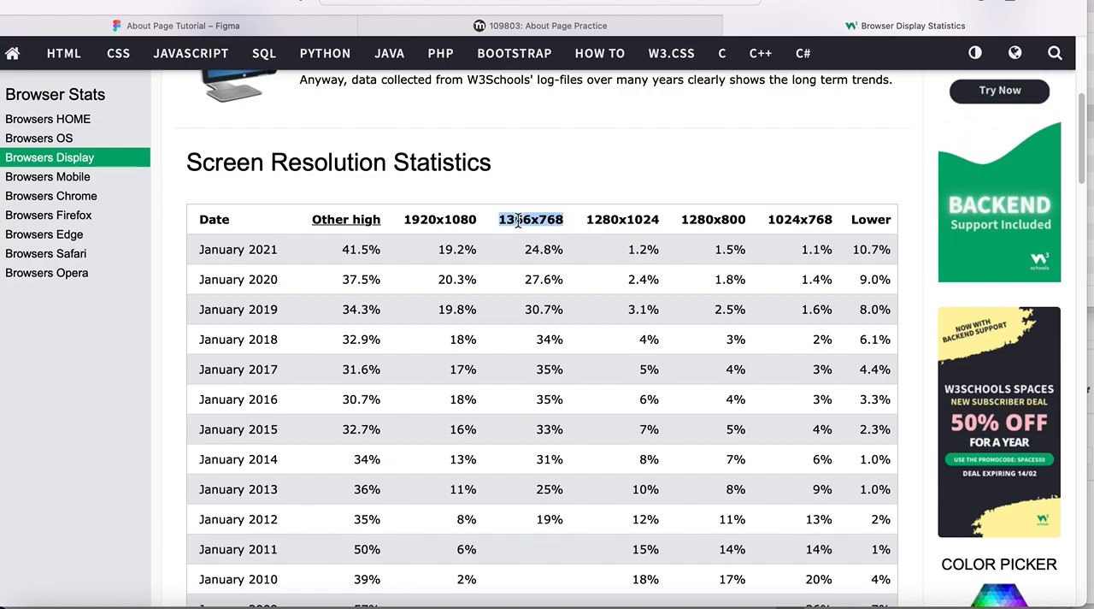
pyautogui.click(171, 26)
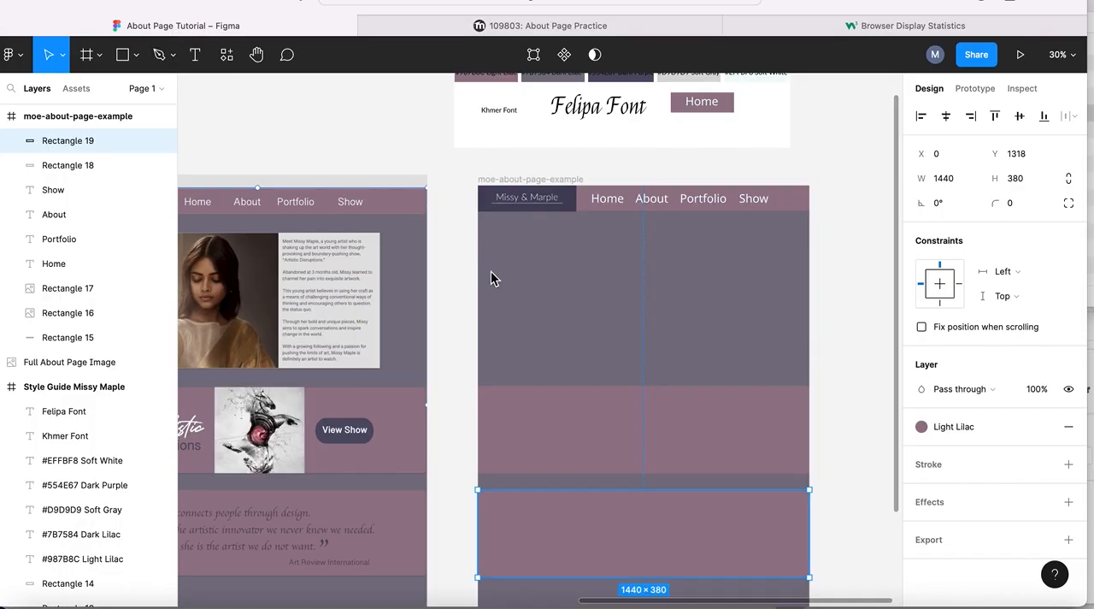
pyautogui.hscroll(-3, 447, 278)
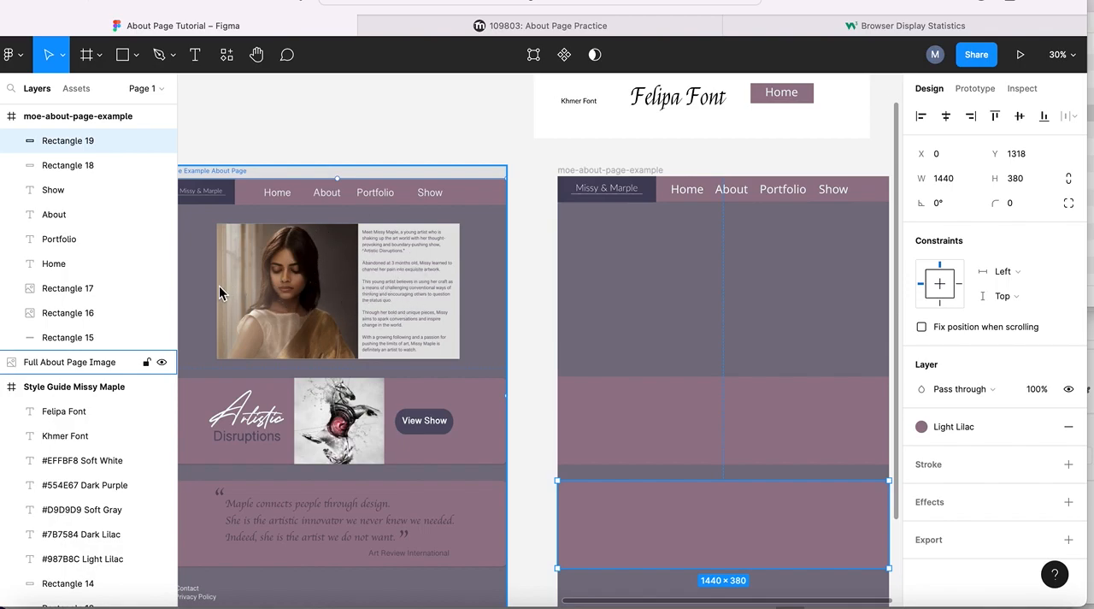
pyautogui.hscroll(-3, 336, 256)
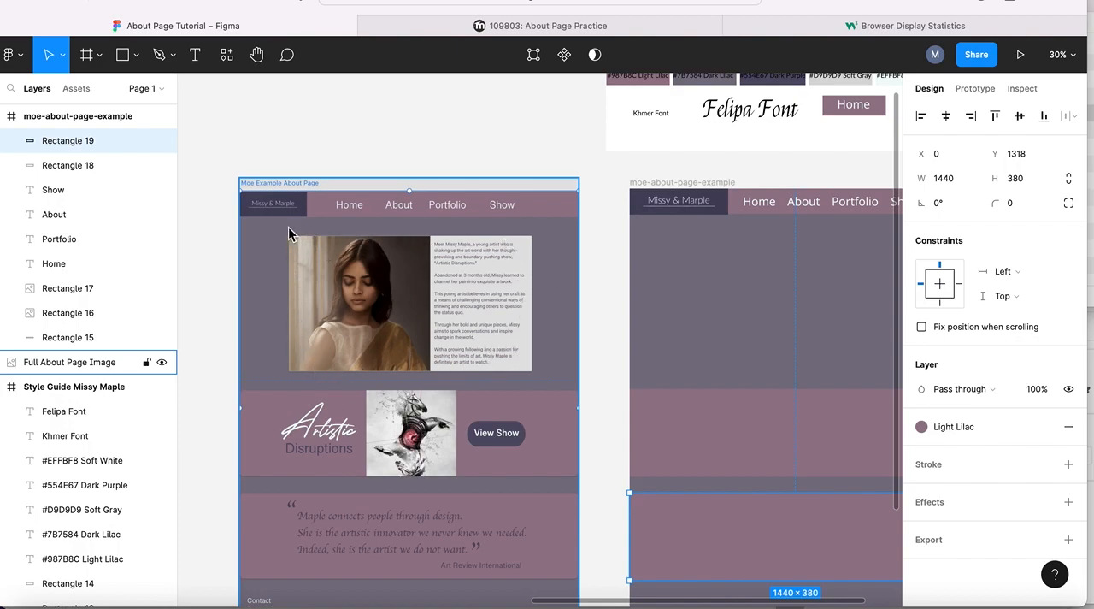
pyautogui.click(909, 25)
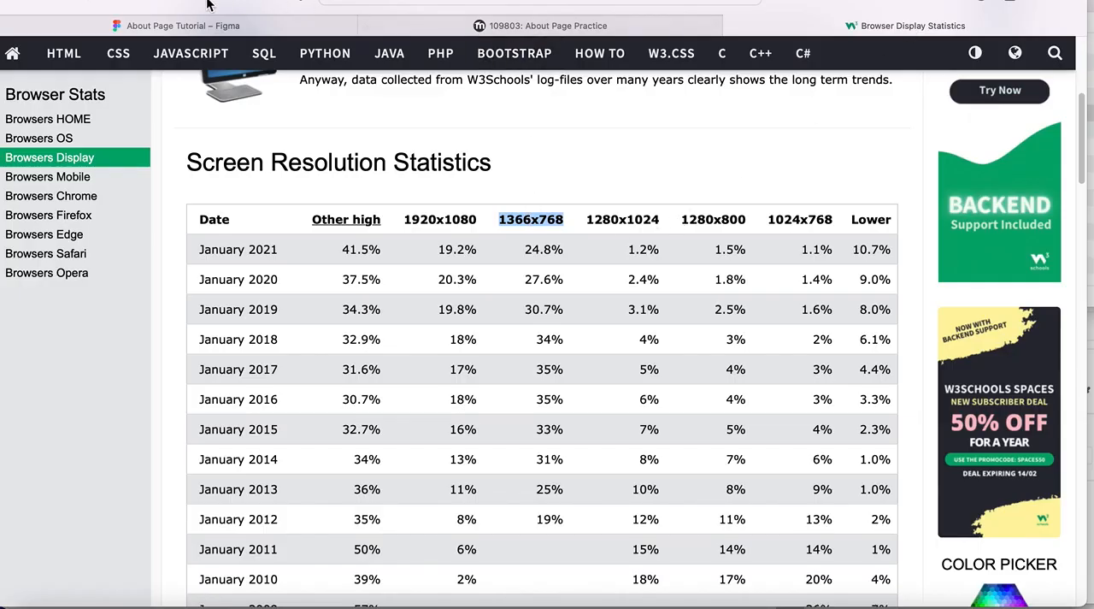
pyautogui.click(177, 26)
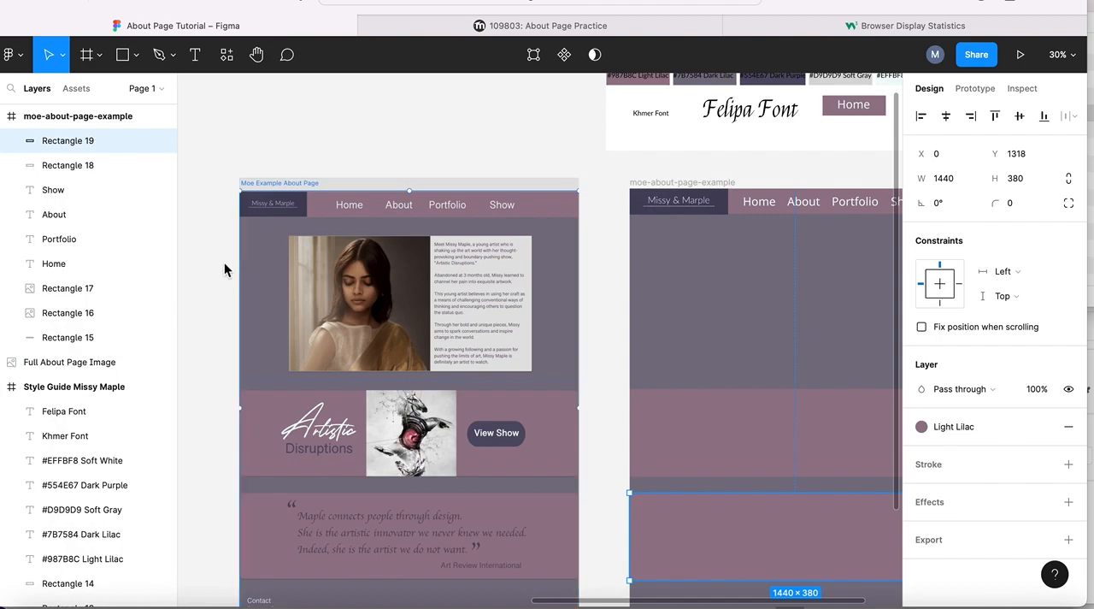
# - Paste 1366x768 as a new text label below Khmer Font in the Style Guide Missy Maple frame
pyautogui.hscroll(5, 601, 329)
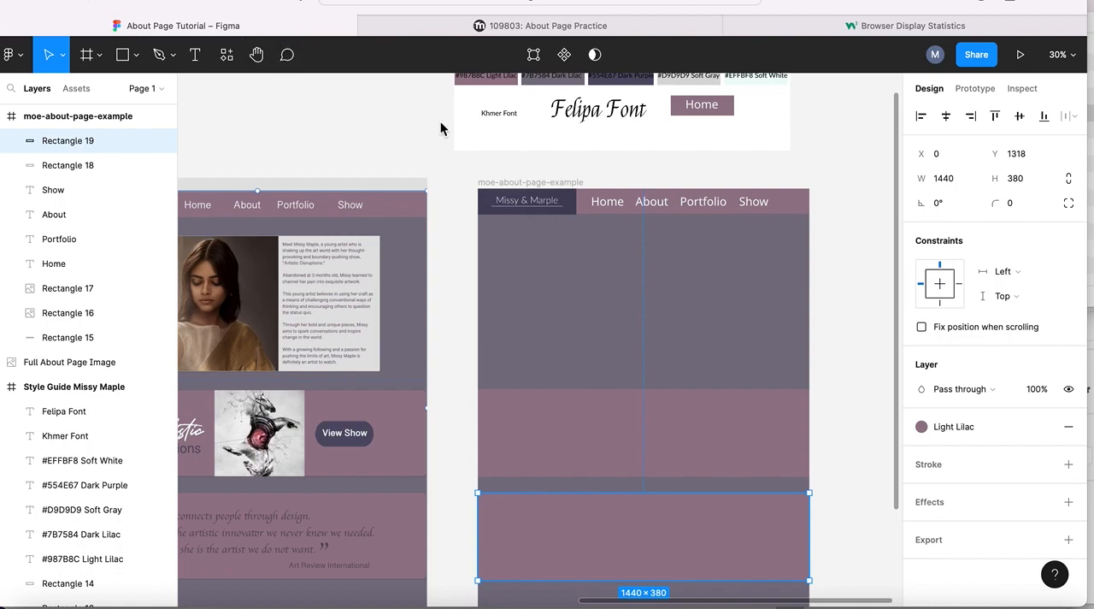
pyautogui.scroll(2, 537, 145)
pyautogui.hscroll(1, 537, 144)
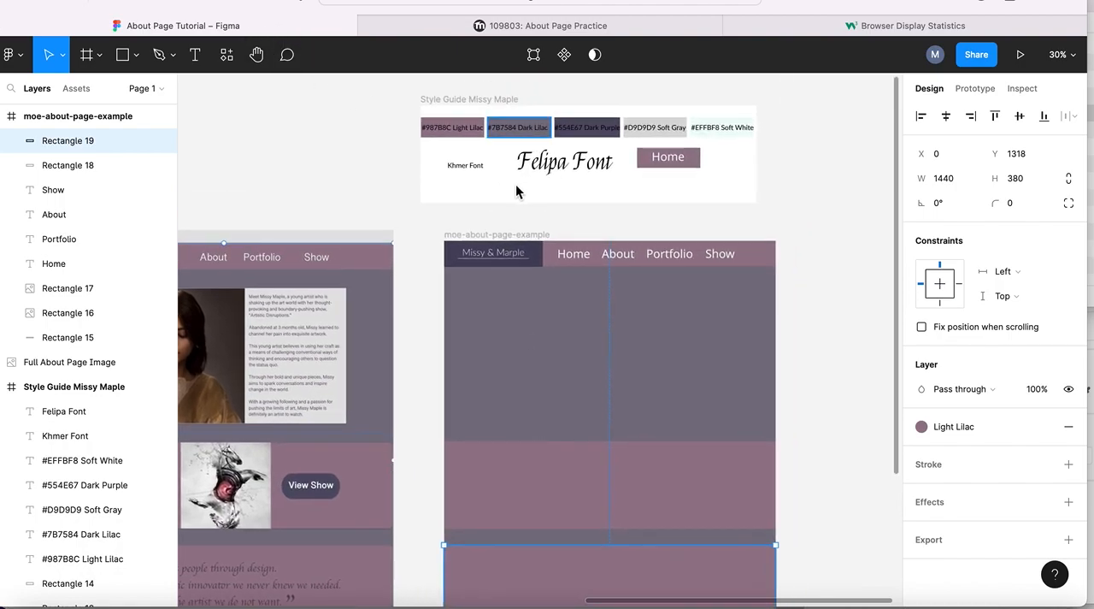
pyautogui.click(195, 56)
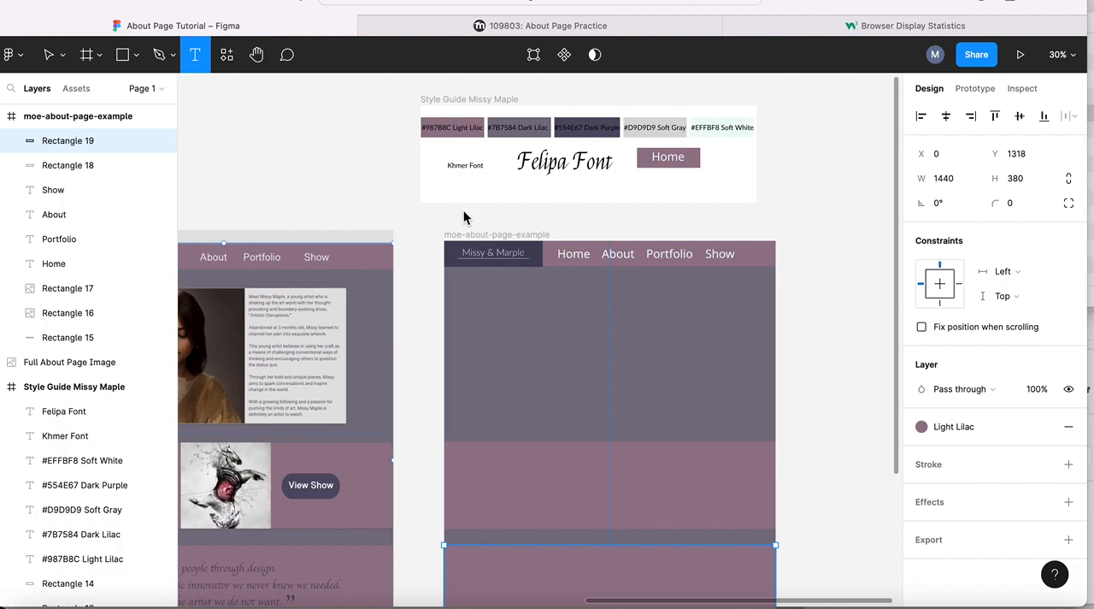
pyautogui.click(453, 184)
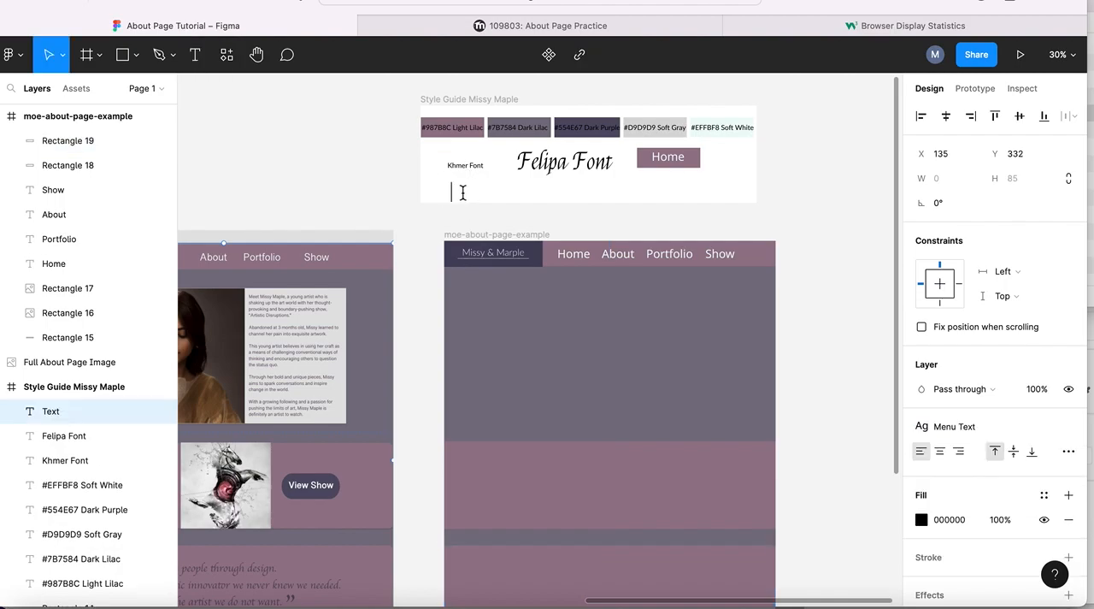
pyautogui.press('super+v')
pyautogui.press('Escape')
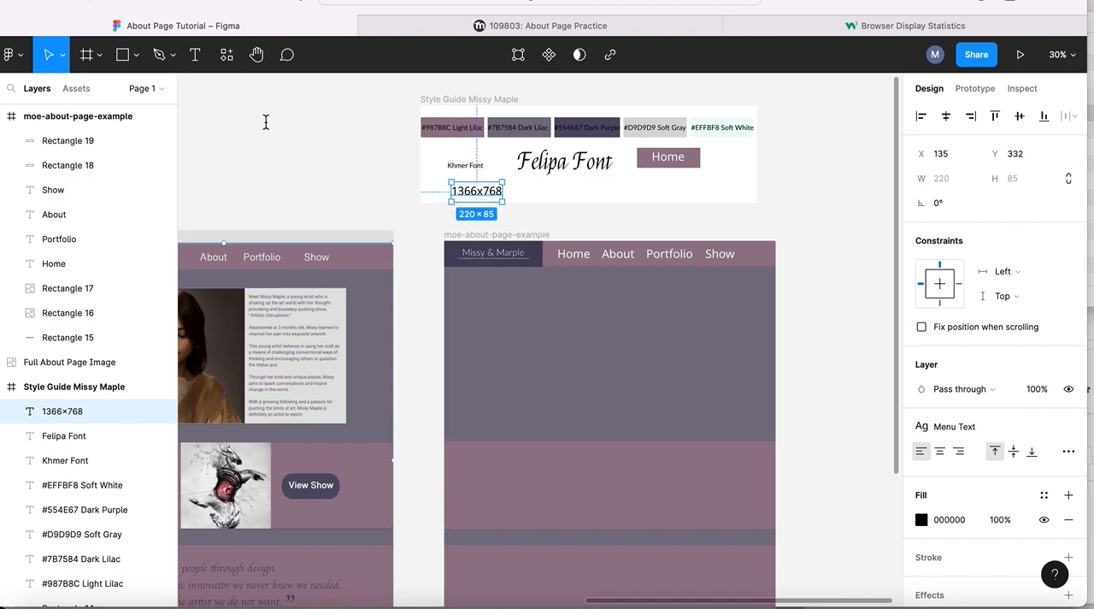
# - Draw a rectangle about 1535 × 736 below the navigation bar in the moe-about-page-example frame
pyautogui.click(122, 54)
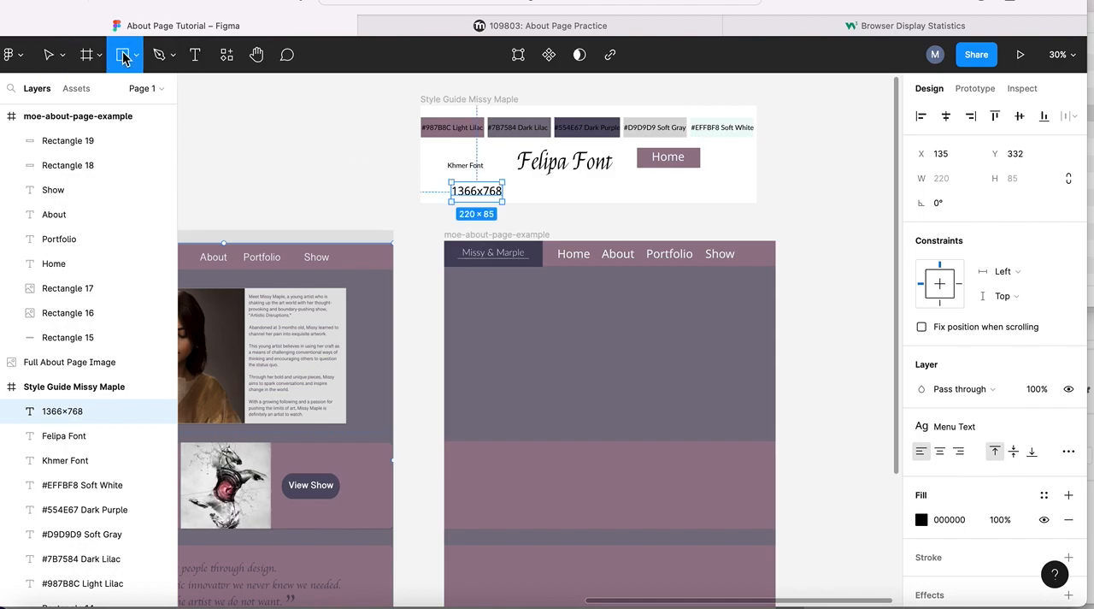
pyautogui.click(135, 55)
pyautogui.click(116, 96)
pyautogui.moveTo(486, 301)
pyautogui.mouseDown()
pyautogui.moveTo(512, 342)
pyautogui.moveTo(566, 359)
pyautogui.mouseUp()
pyautogui.moveTo(634, 386)
pyautogui.mouseDown()
pyautogui.moveTo(625, 381)
pyautogui.moveTo(699, 406)
pyautogui.moveTo(859, 417)
pyautogui.moveTo(870, 478)
pyautogui.moveTo(841, 470)
pyautogui.mouseUp()
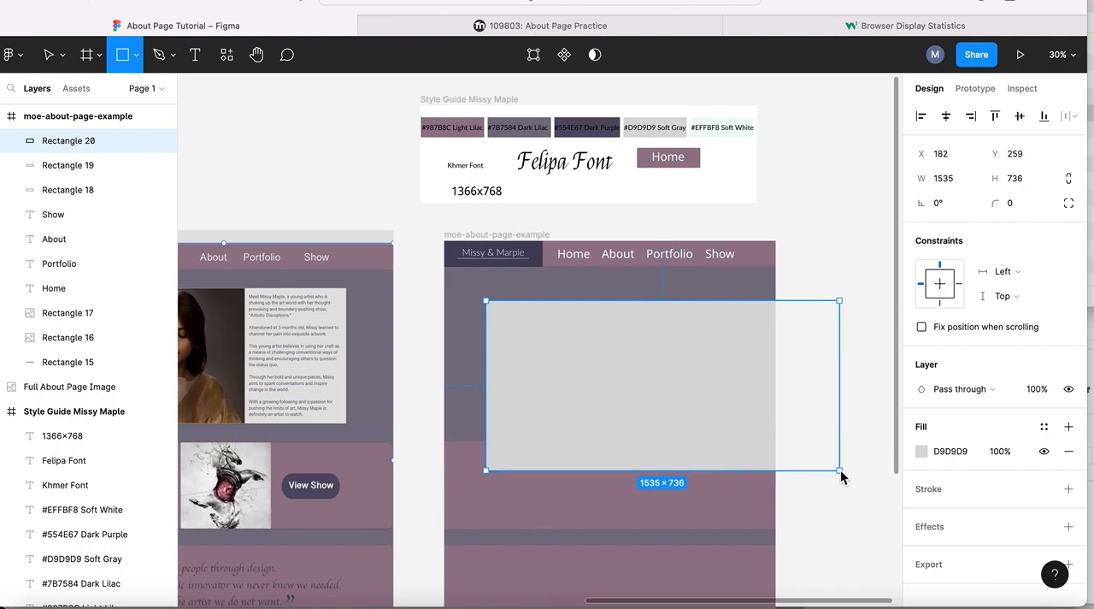
# - Set the gray rectangle's size to 1366 × 768 and center it below the header at X 37, Y 131
pyautogui.click(944, 178)
pyautogui.write('1')
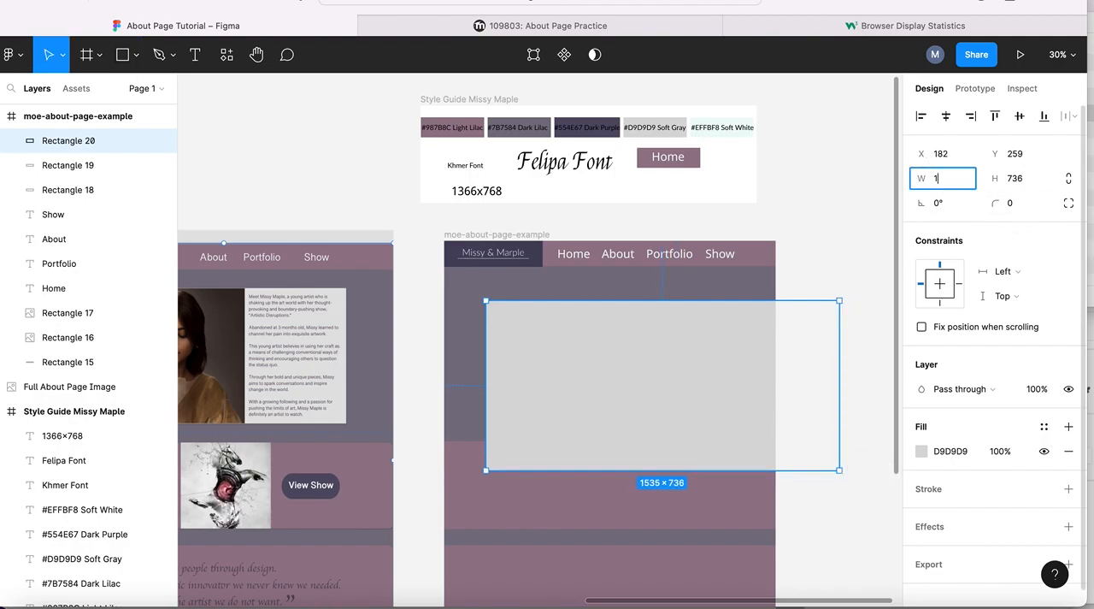
pyautogui.write('366')
pyautogui.click(1013, 178)
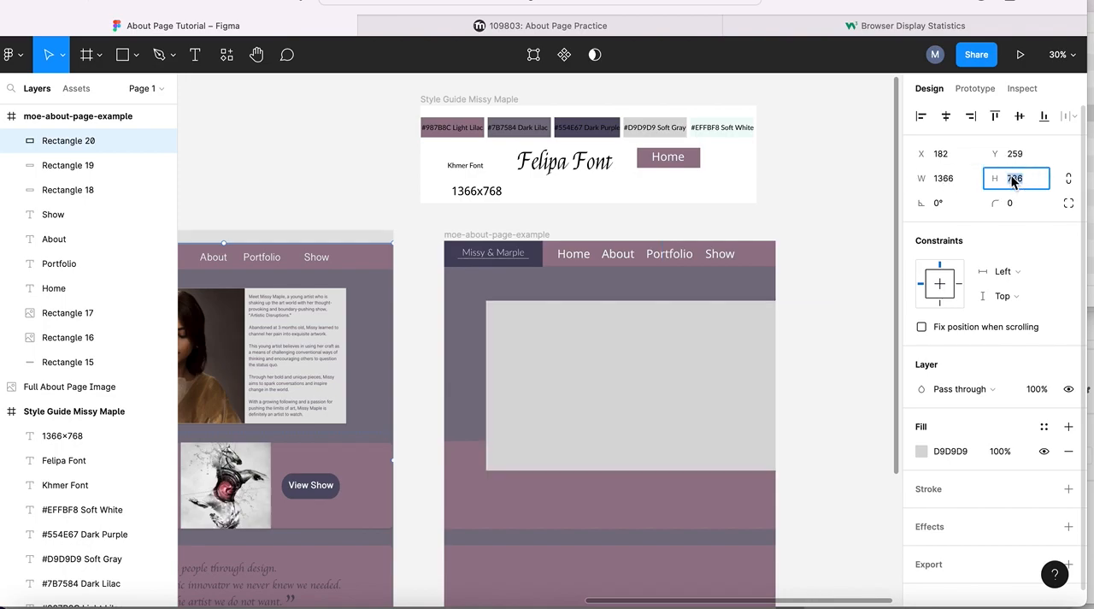
pyautogui.write('76')
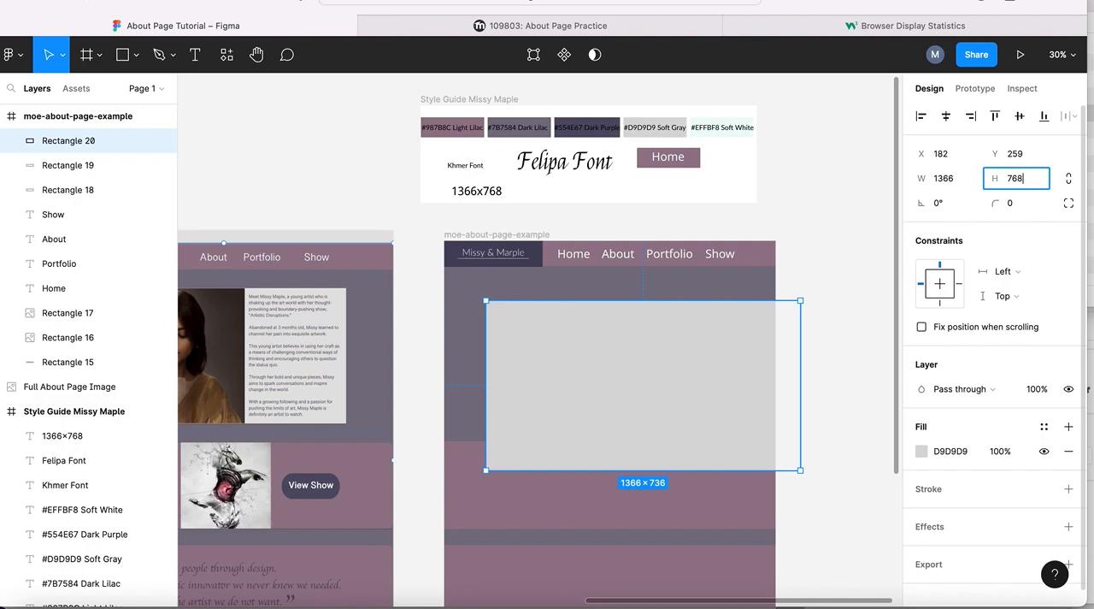
pyautogui.press('Return')
pyautogui.moveTo(639, 354); pyautogui.dragTo(606, 324)
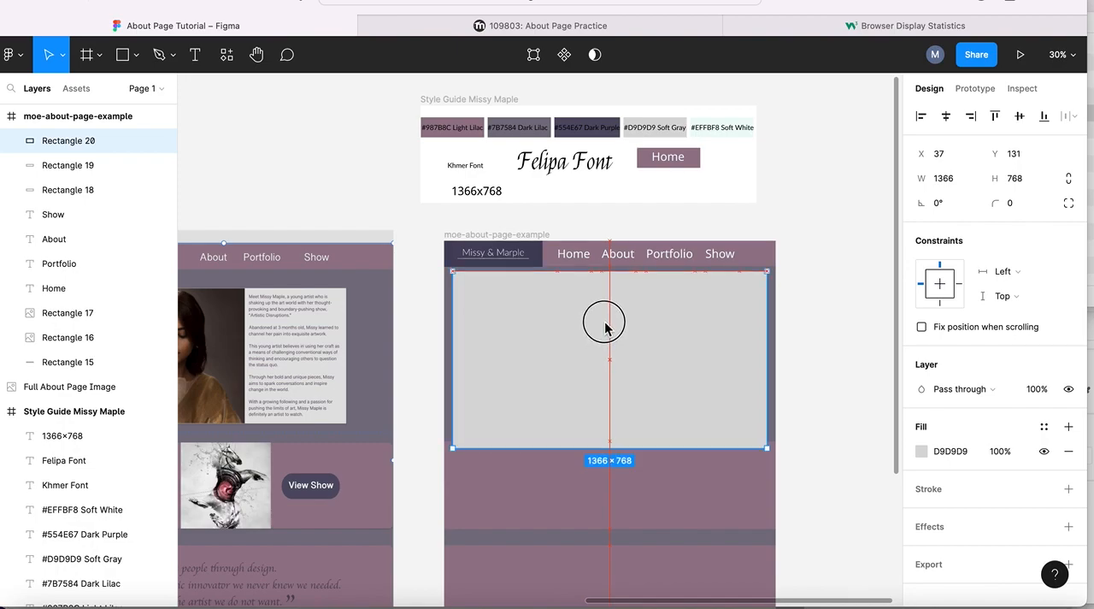
# - Move both mauve bands further down, placing the upper one at Y 1021, and shift the gray rectangle to Y 148
pyautogui.scroll(-2, 446, 419)
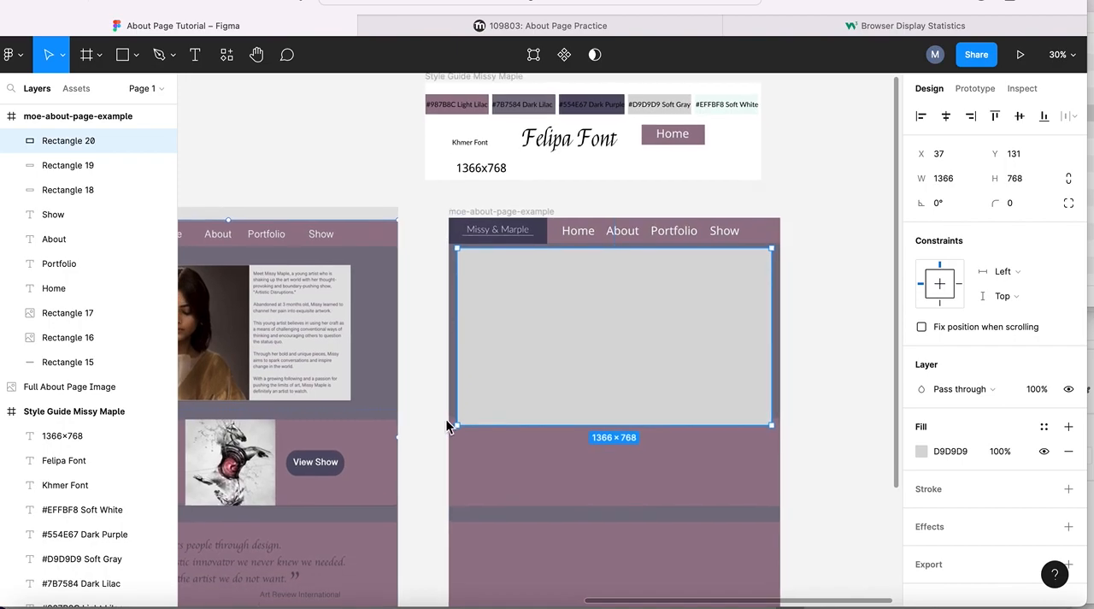
pyautogui.scroll(-1, 496, 441)
pyautogui.scroll(-5, 539, 473)
pyautogui.moveTo(556, 466); pyautogui.dragTo(559, 504)
pyautogui.moveTo(572, 385); pyautogui.dragTo(581, 410)
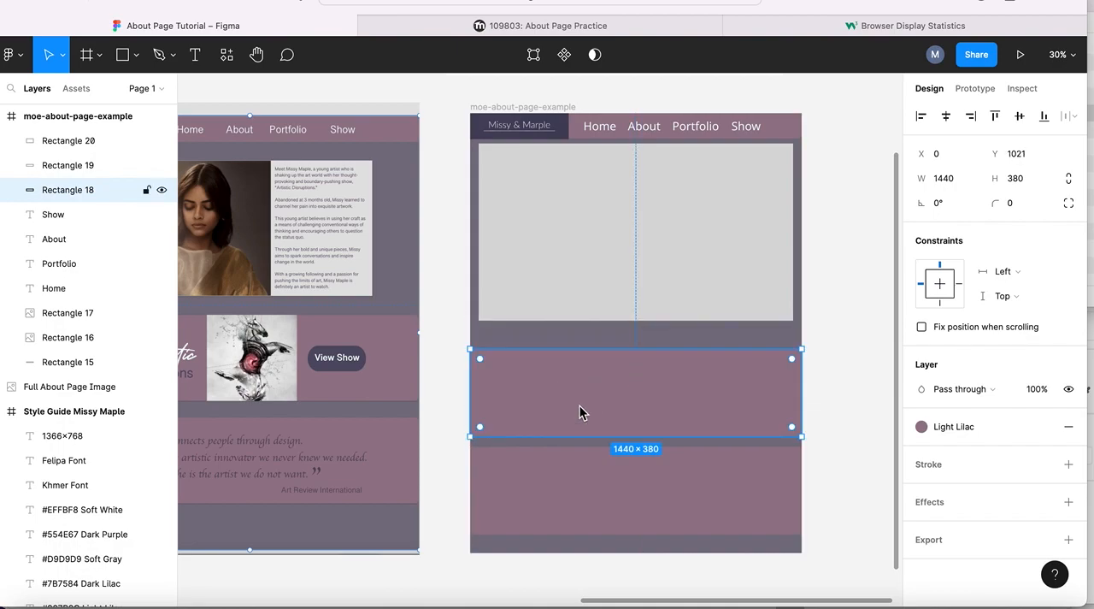
pyautogui.click(597, 218)
pyautogui.moveTo(597, 218); pyautogui.dragTo(597, 221)
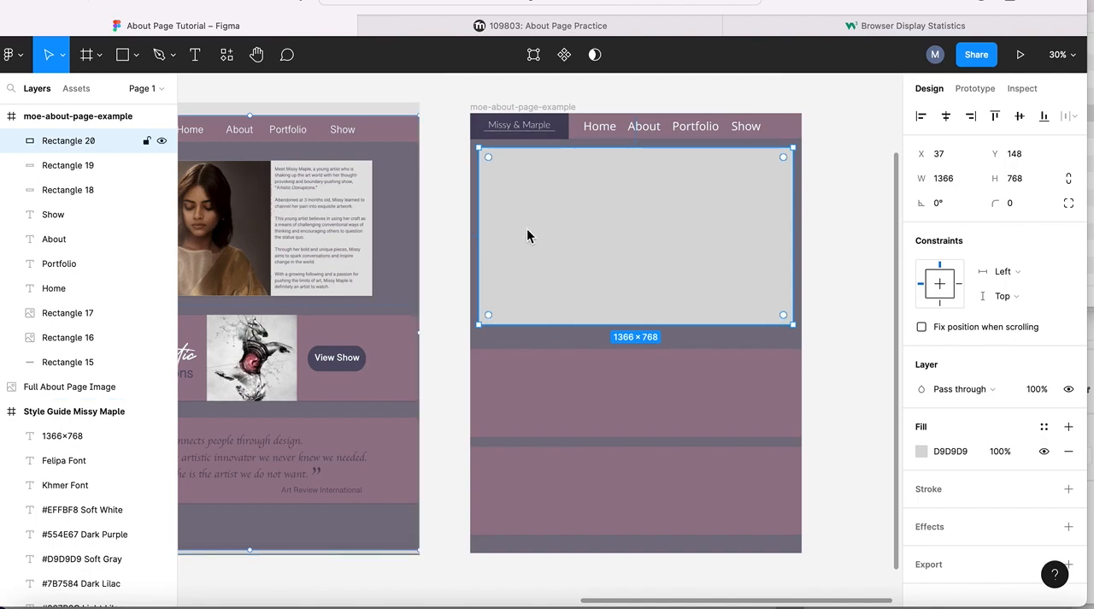
# - Change the 1366 × 768 rectangle's fill color to the pale pink FFEEEE
pyautogui.click(523, 173)
pyautogui.click(921, 452)
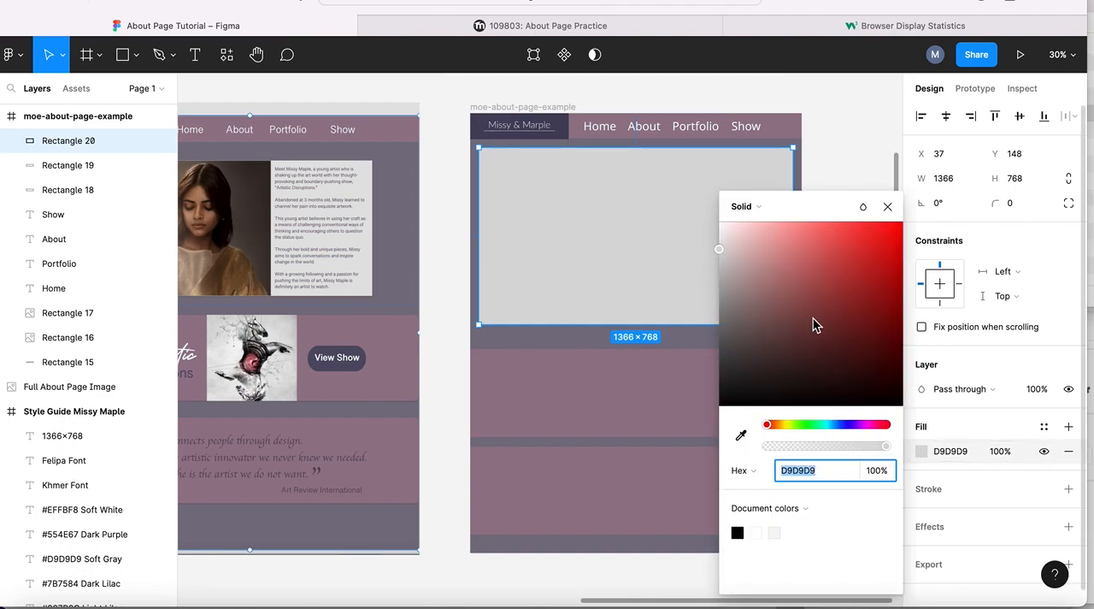
pyautogui.click(733, 225)
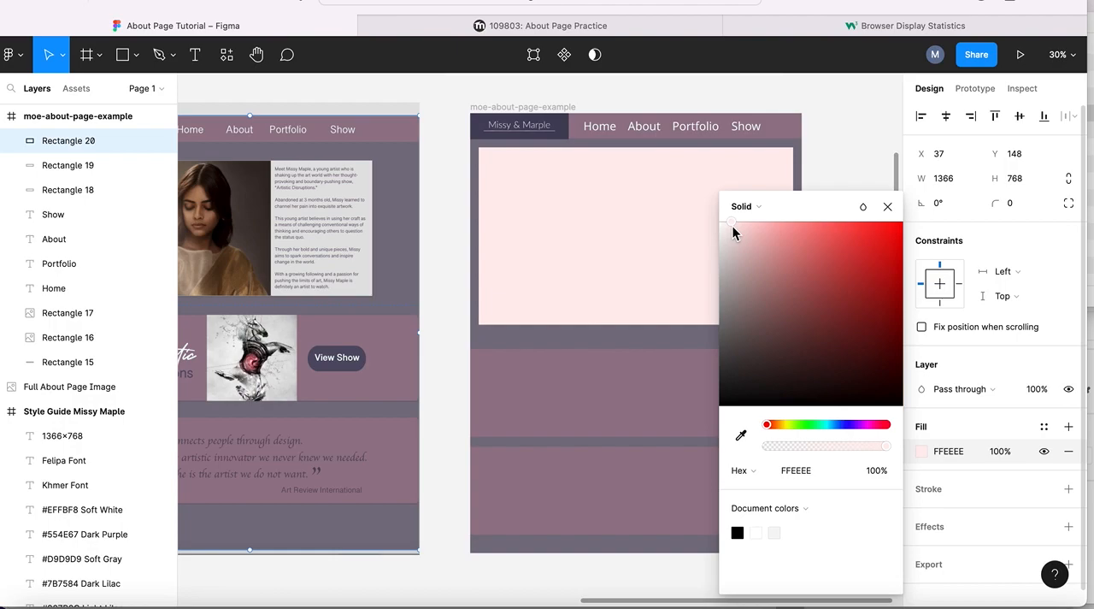
pyautogui.click(888, 209)
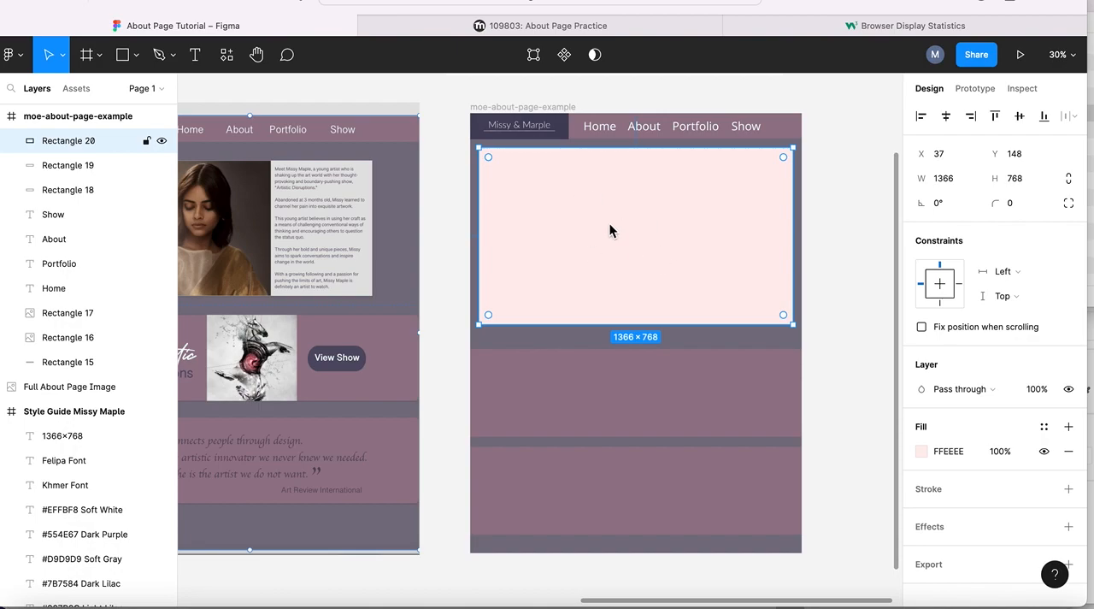
# - Compare the layout with the example About page and lower the pale pink rectangle to Y 181
pyautogui.scroll(-2, 610, 230)
pyautogui.hscroll(-1, 609, 229)
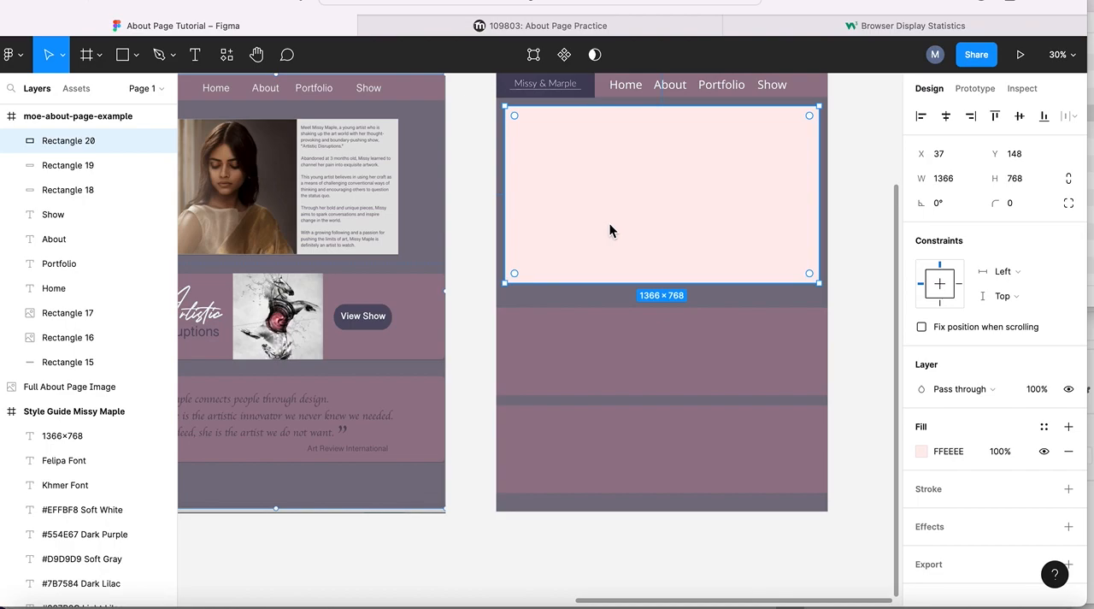
pyautogui.hscroll(-3, 610, 229)
pyautogui.scroll(1, 610, 229)
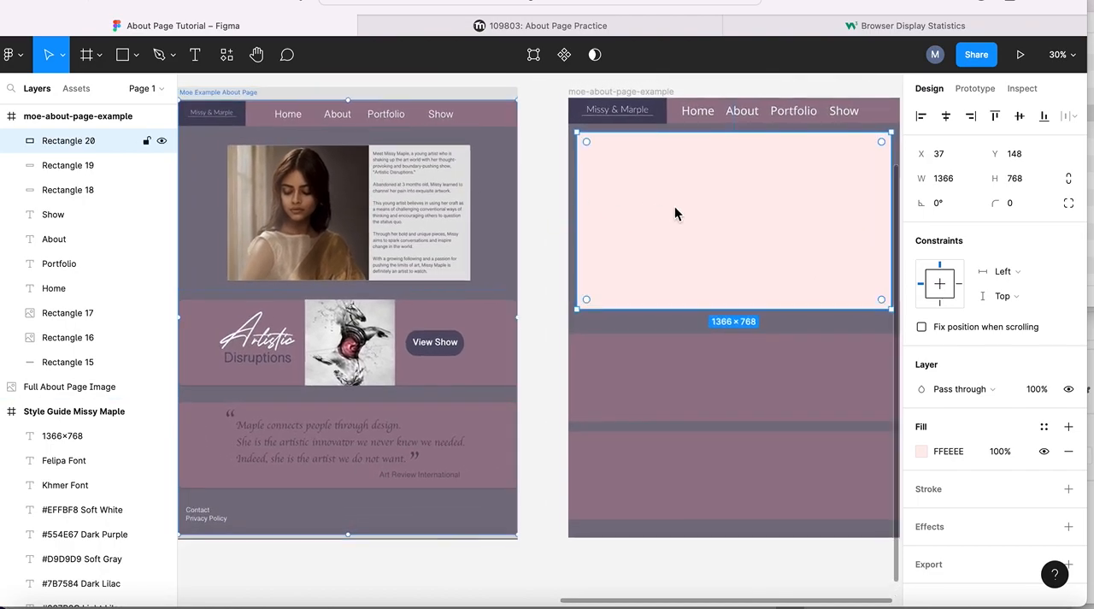
pyautogui.moveTo(717, 203)
pyautogui.mouseDown()
pyautogui.moveTo(336, 231)
pyautogui.moveTo(300, 217)
pyautogui.moveTo(300, 193)
pyautogui.moveTo(346, 201)
pyautogui.moveTo(332, 201)
pyautogui.moveTo(319, 259)
pyautogui.moveTo(317, 354)
pyautogui.moveTo(337, 408)
pyautogui.moveTo(322, 345)
pyautogui.moveTo(329, 368)
pyautogui.moveTo(642, 239)
pyautogui.moveTo(667, 205)
pyautogui.moveTo(704, 188)
pyautogui.moveTo(712, 205)
pyautogui.moveTo(728, 205)
pyautogui.moveTo(709, 200)
pyautogui.mouseUp()
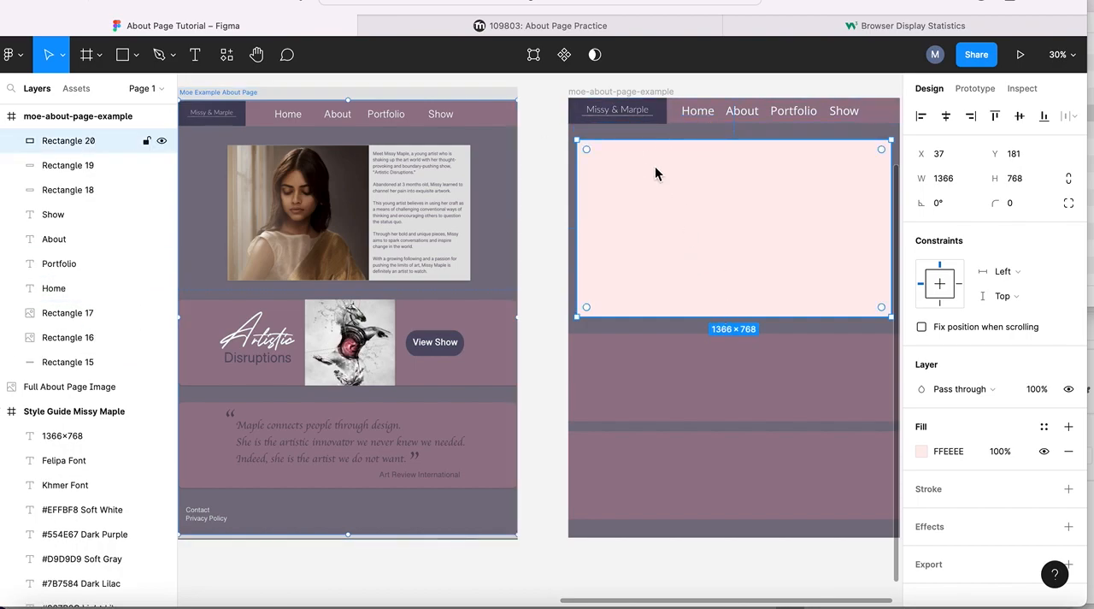
# - Rename the pale pink rectangle's layer as 1366×768 and hide it
pyautogui.doubleClick(66, 142)
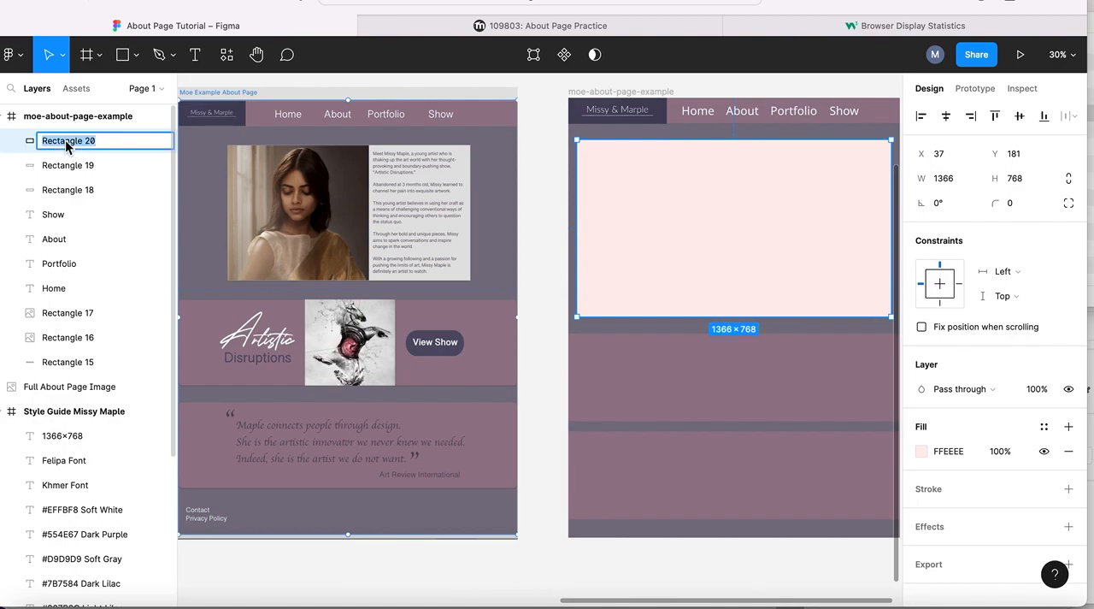
pyautogui.write('Sc')
pyautogui.write('1366×768')
pyautogui.press('Return')
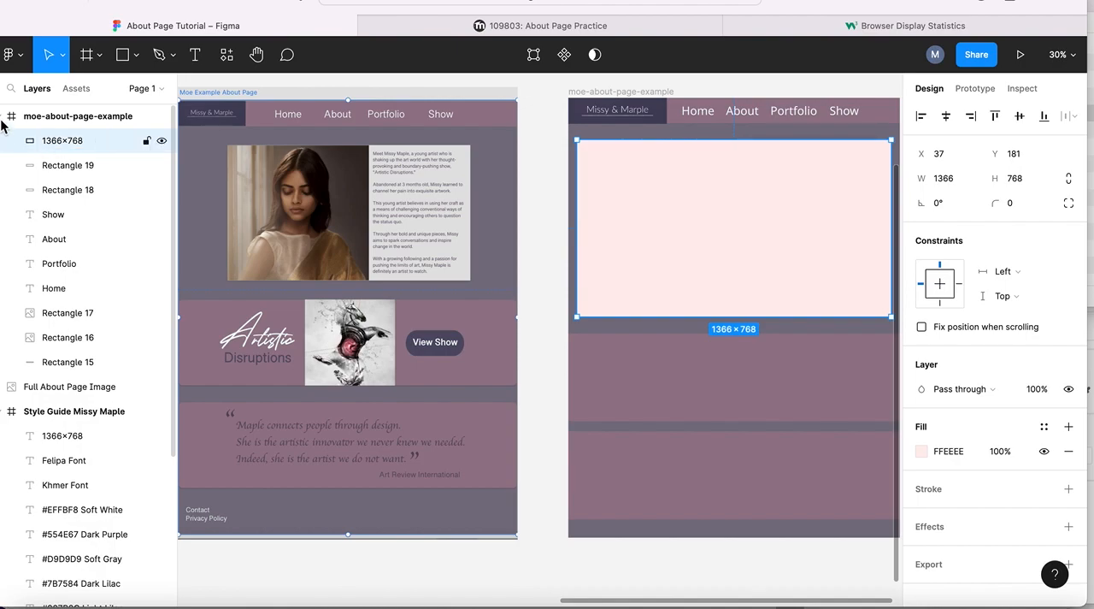
pyautogui.click(163, 142)
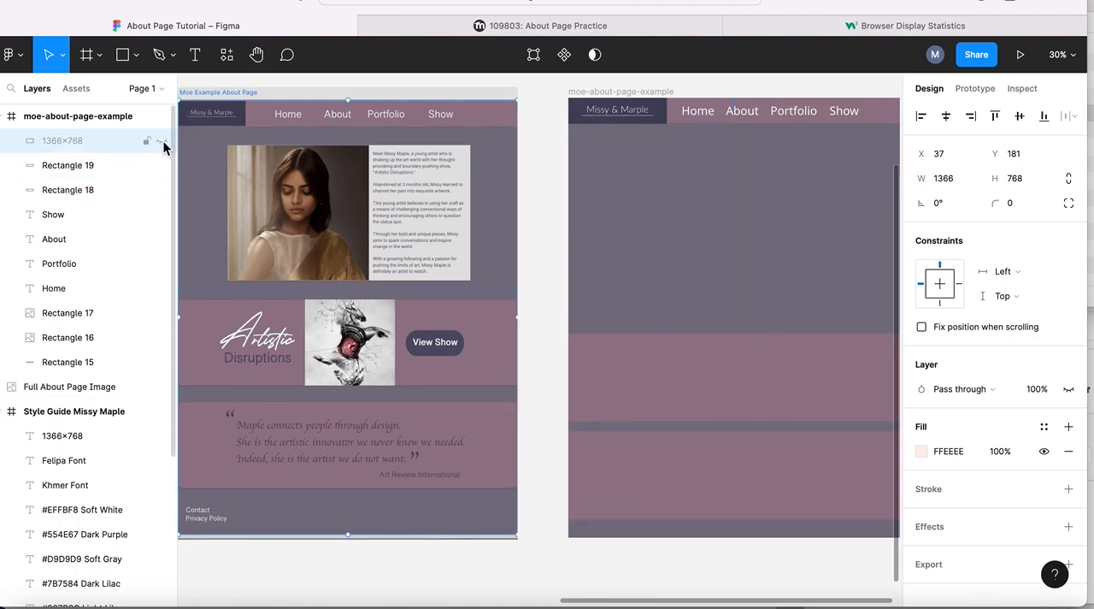
pyautogui.click(163, 141)
pyautogui.click(163, 141)
# - Draw a rectangle about 1104 × 530 for the biography section within the hidden 1366×768 area
pyautogui.hscroll(3, 662, 215)
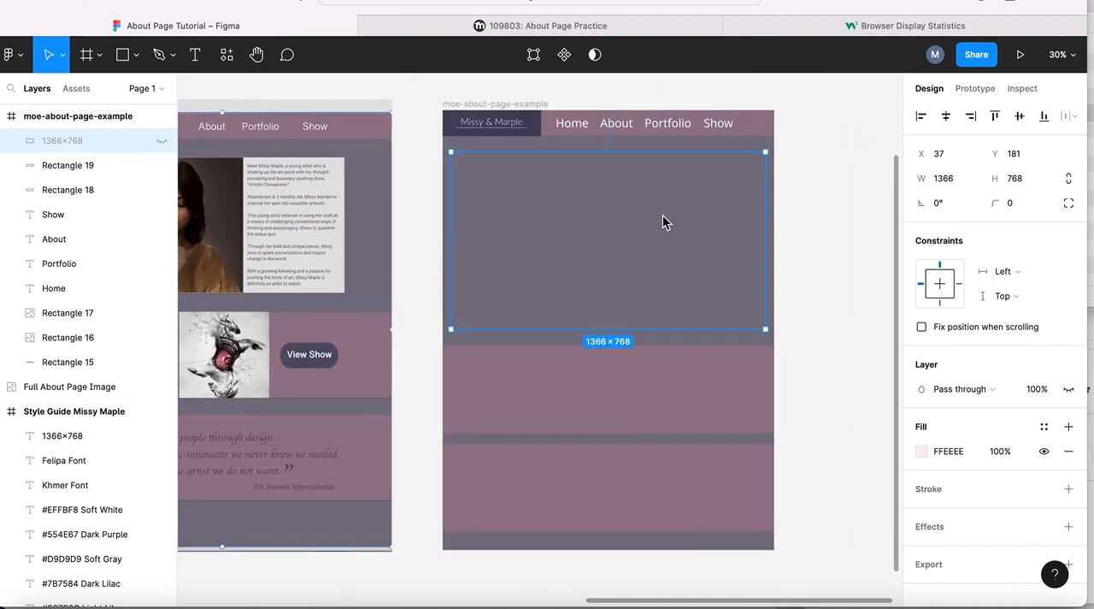
pyautogui.hscroll(-3, 662, 222)
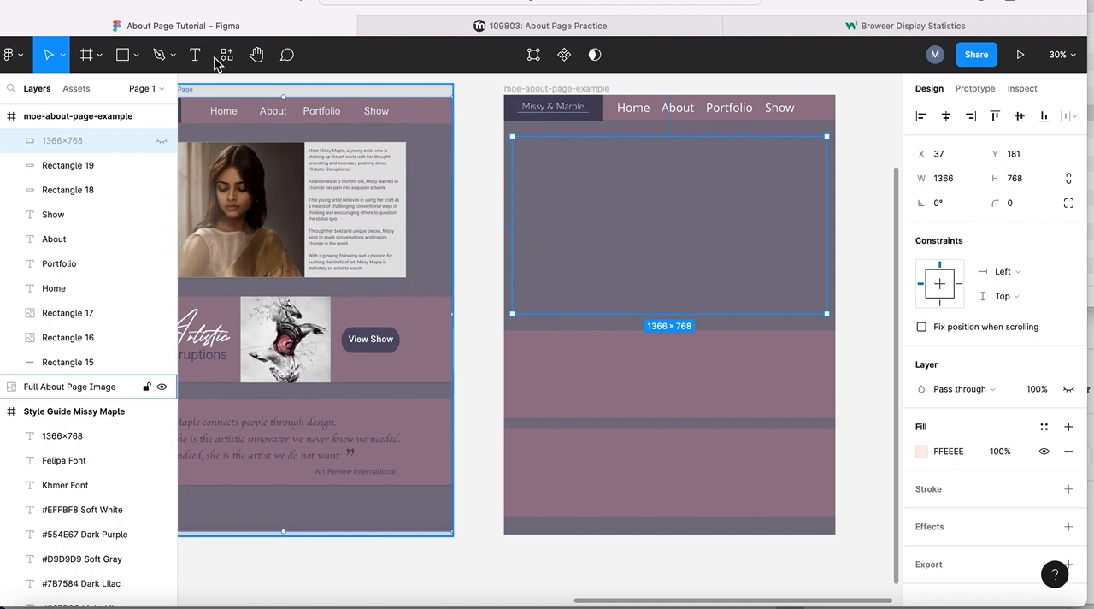
pyautogui.click(134, 55)
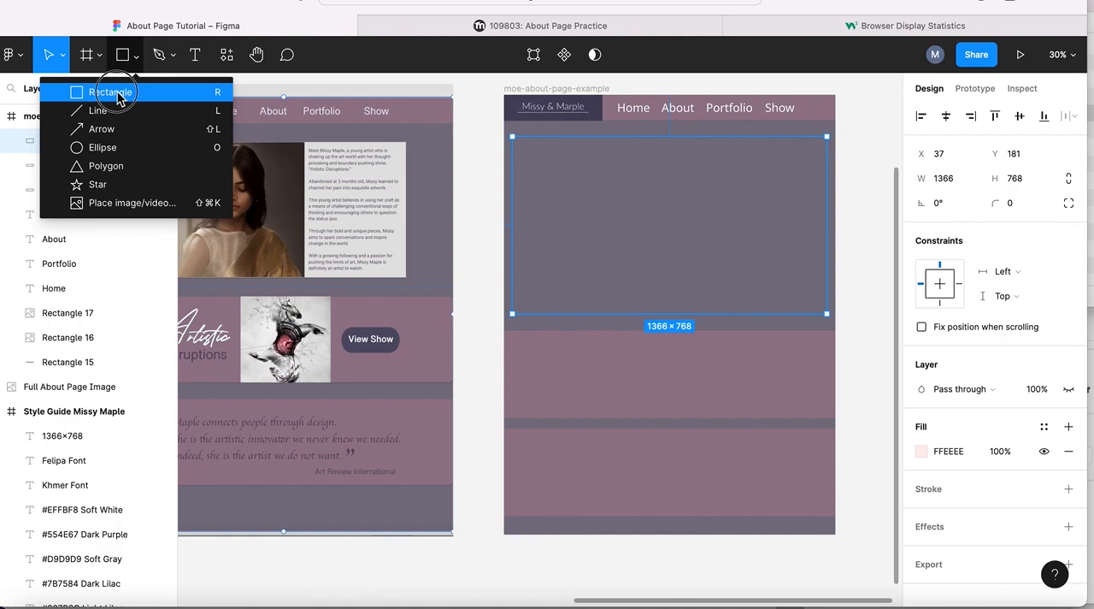
pyautogui.click(107, 90)
pyautogui.moveTo(545, 161)
pyautogui.mouseDown()
pyautogui.moveTo(672, 244)
pyautogui.moveTo(681, 264)
pyautogui.moveTo(695, 263)
pyautogui.mouseUp()
pyautogui.moveTo(765, 274); pyautogui.dragTo(802, 290)
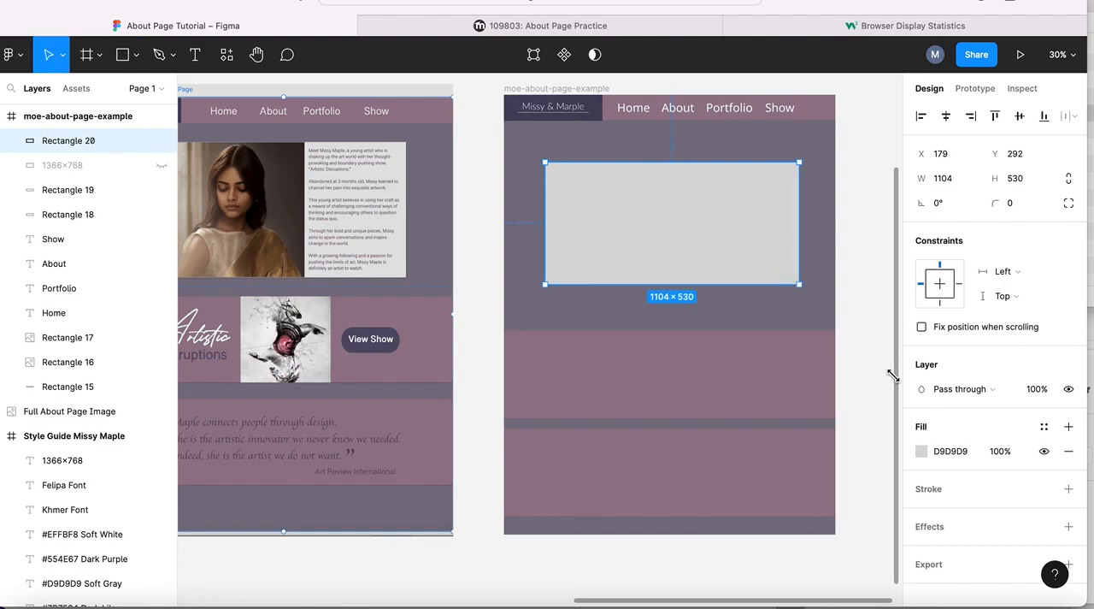
# - Replace the biography rectangle's D9D9D9 fill with the Soft Gray color style
pyautogui.click(1069, 450)
pyautogui.click(1068, 427)
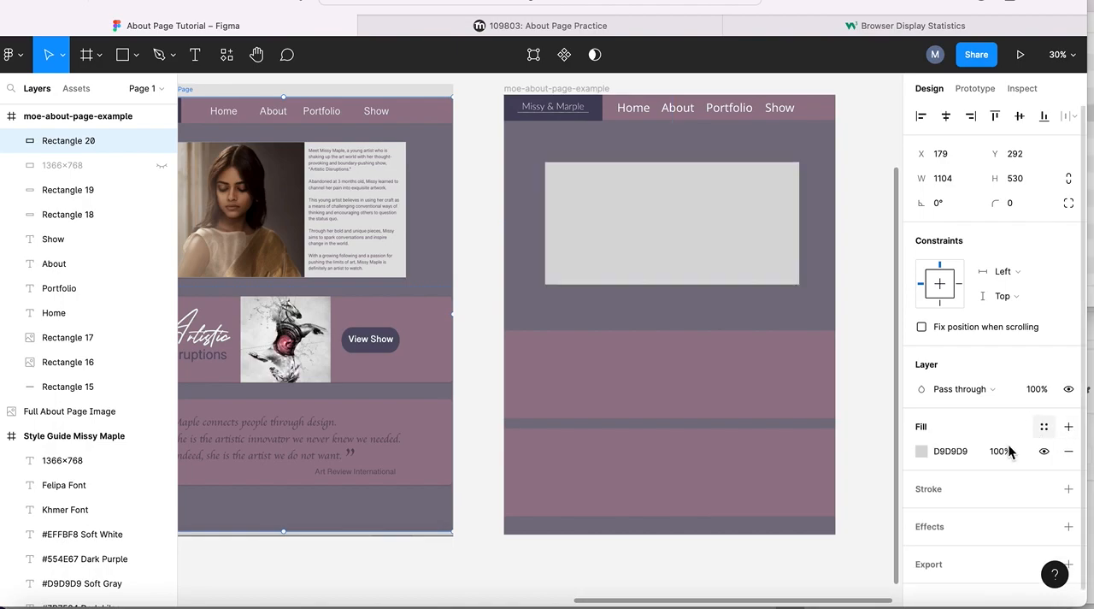
pyautogui.click(1068, 451)
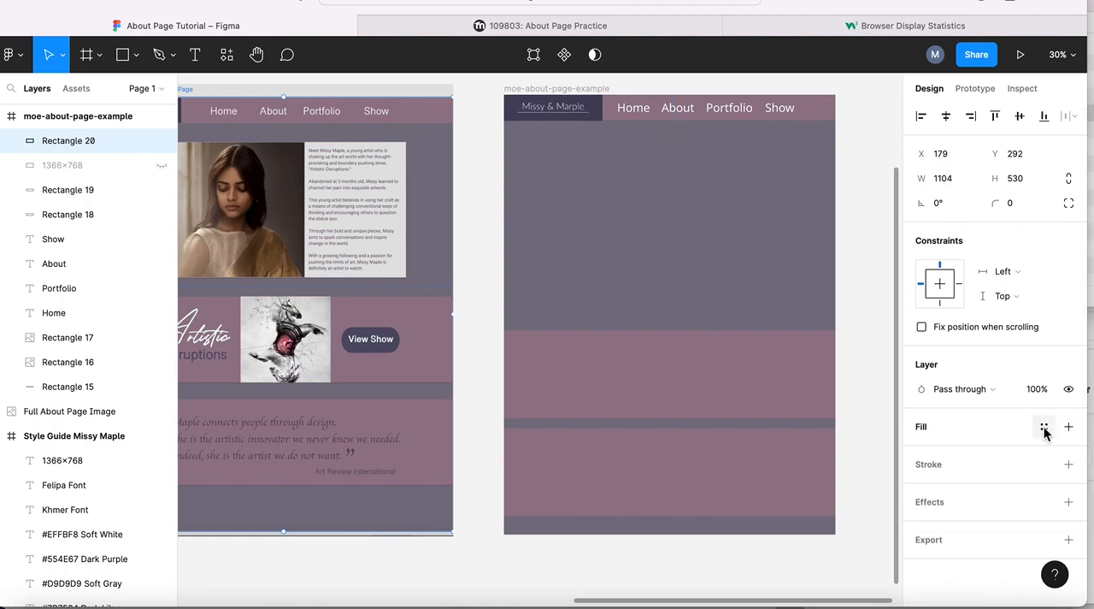
pyautogui.click(1044, 427)
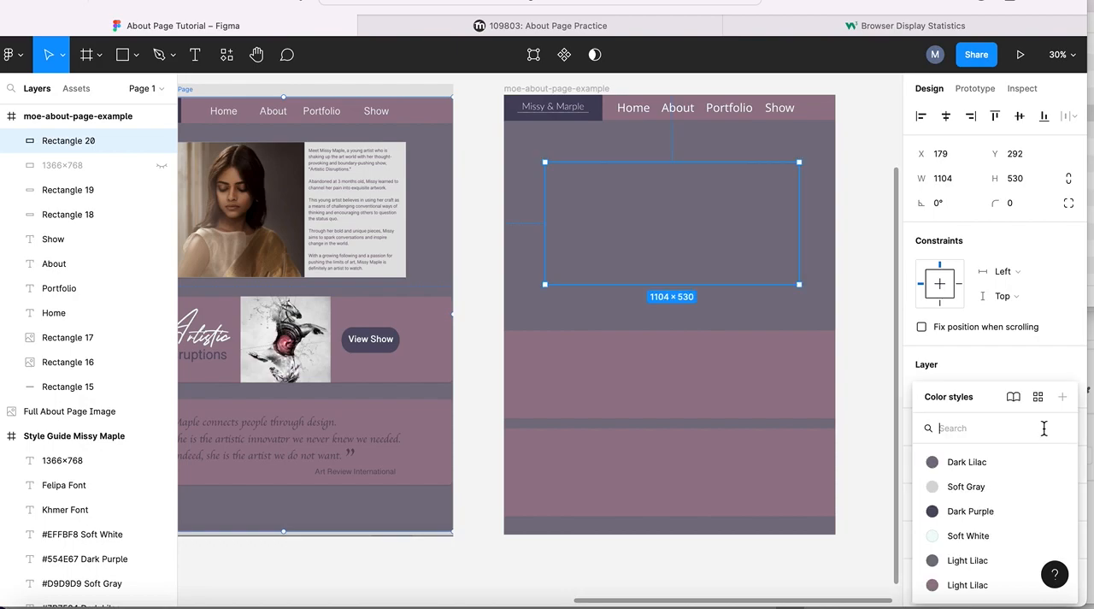
pyautogui.click(964, 486)
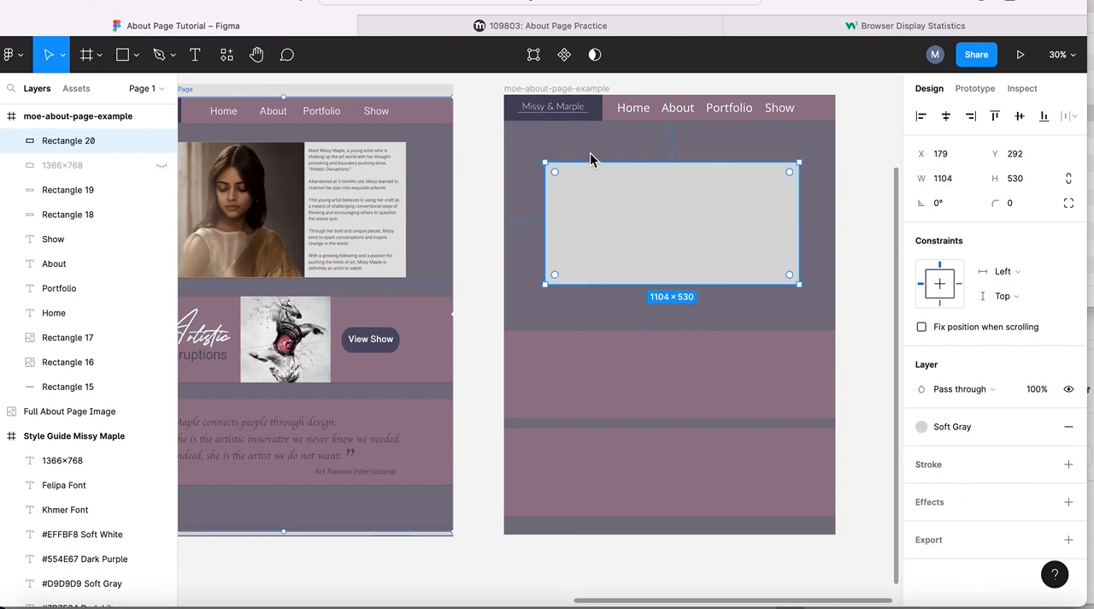
pyautogui.click(468, 96)
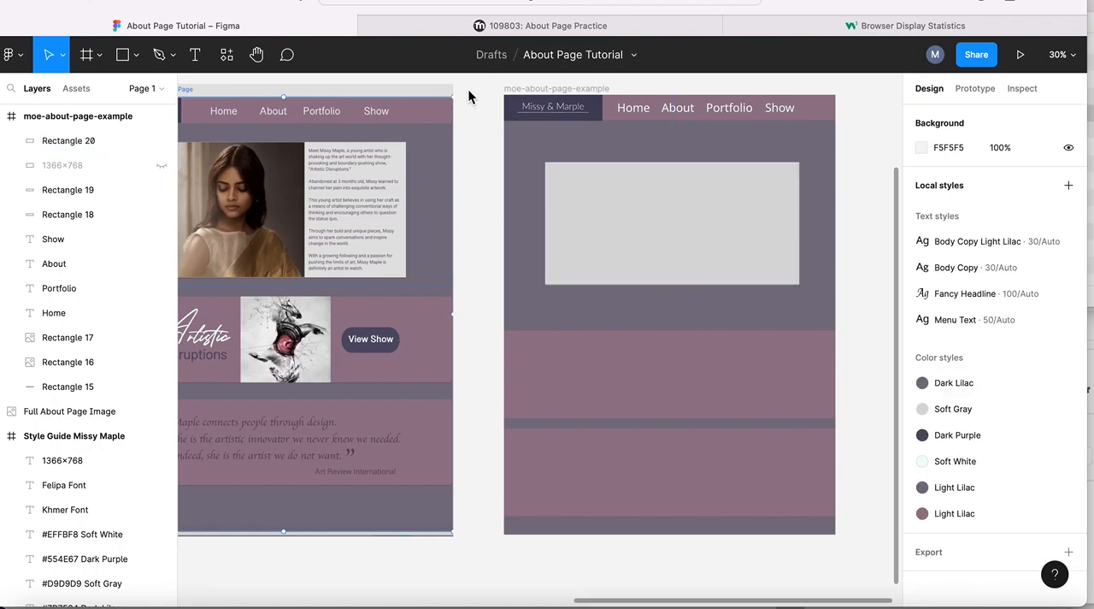
# - Draw a rectangle about 573 × 526 over the left half of the soft gray biography rectangle
pyautogui.click(136, 54)
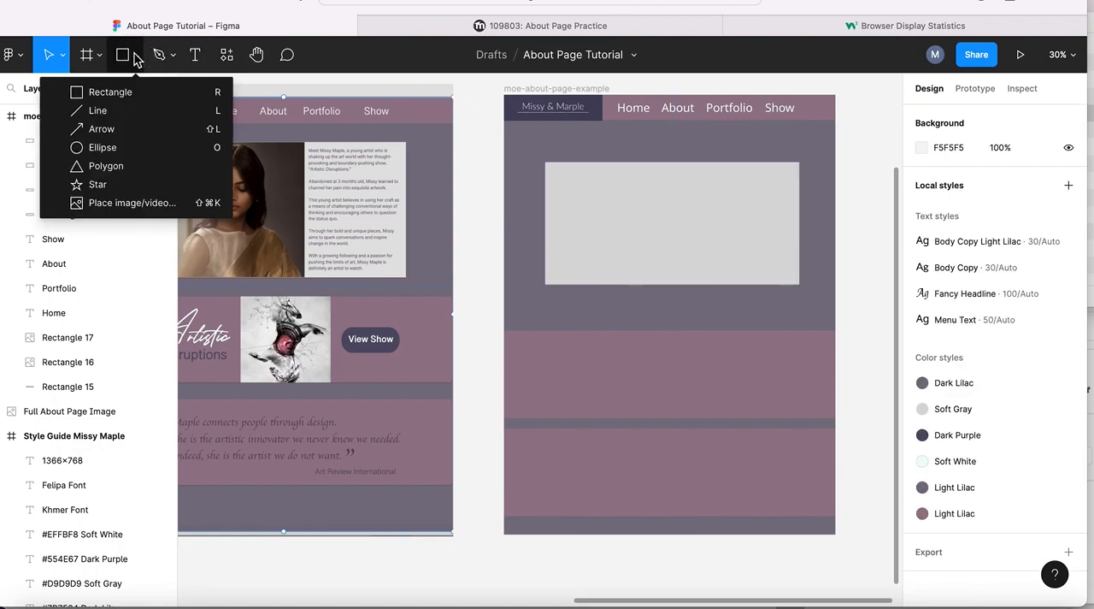
pyautogui.click(104, 93)
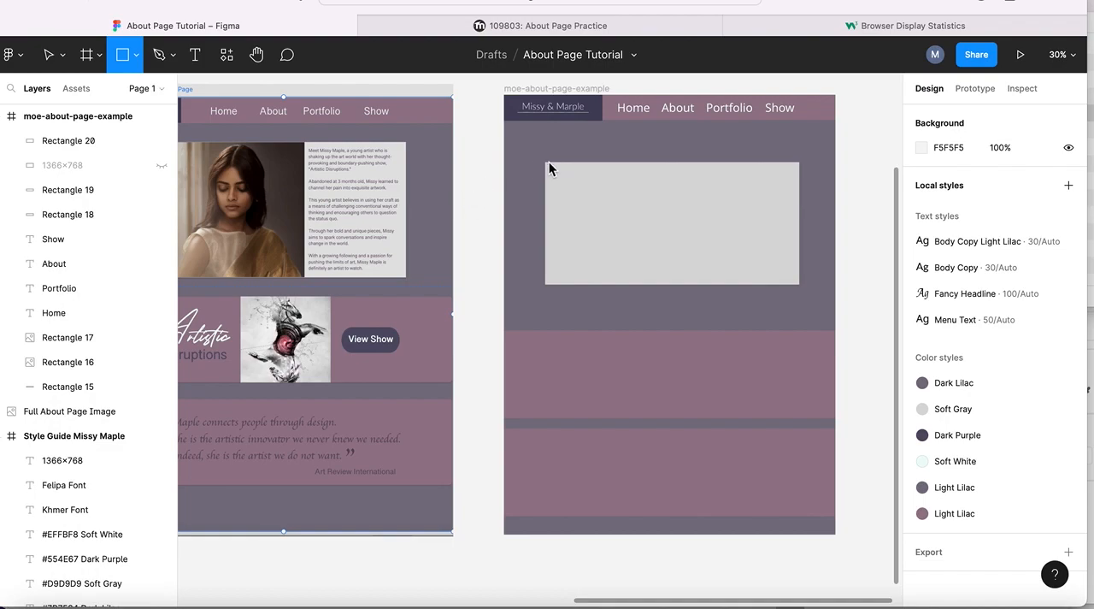
pyautogui.moveTo(547, 164); pyautogui.dragTo(571, 216)
pyautogui.moveTo(599, 267)
pyautogui.mouseDown()
pyautogui.moveTo(696, 305)
pyautogui.moveTo(683, 302)
pyautogui.mouseUp()
pyautogui.moveTo(613, 261); pyautogui.dragTo(679, 286)
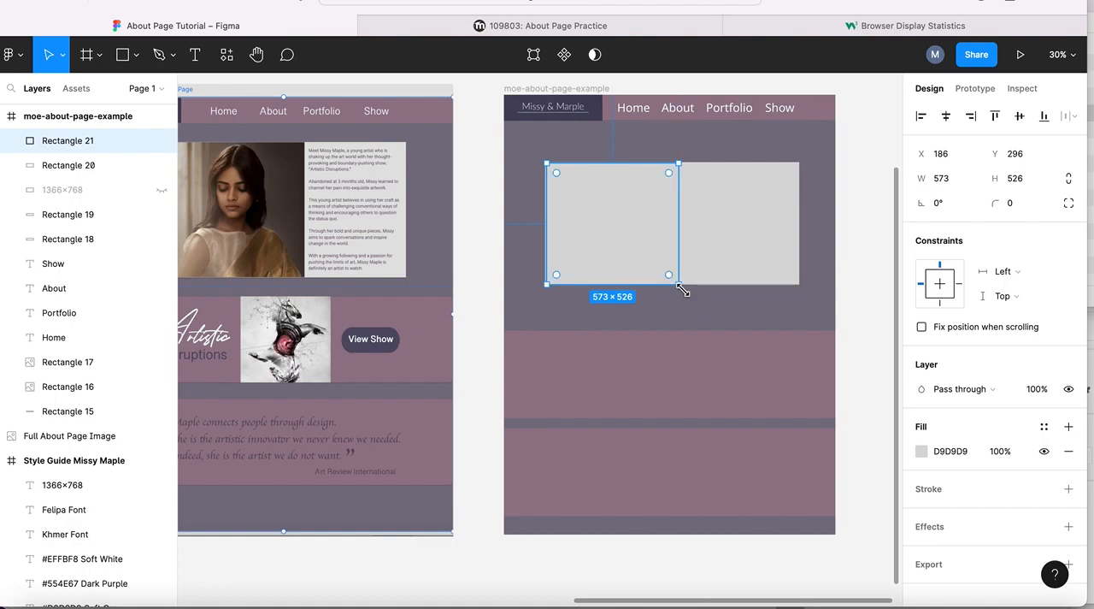
# - Change the new rectangle's fill to an image, using the artist's portrait photo PNG from the Downloads folder
pyautogui.click(921, 451)
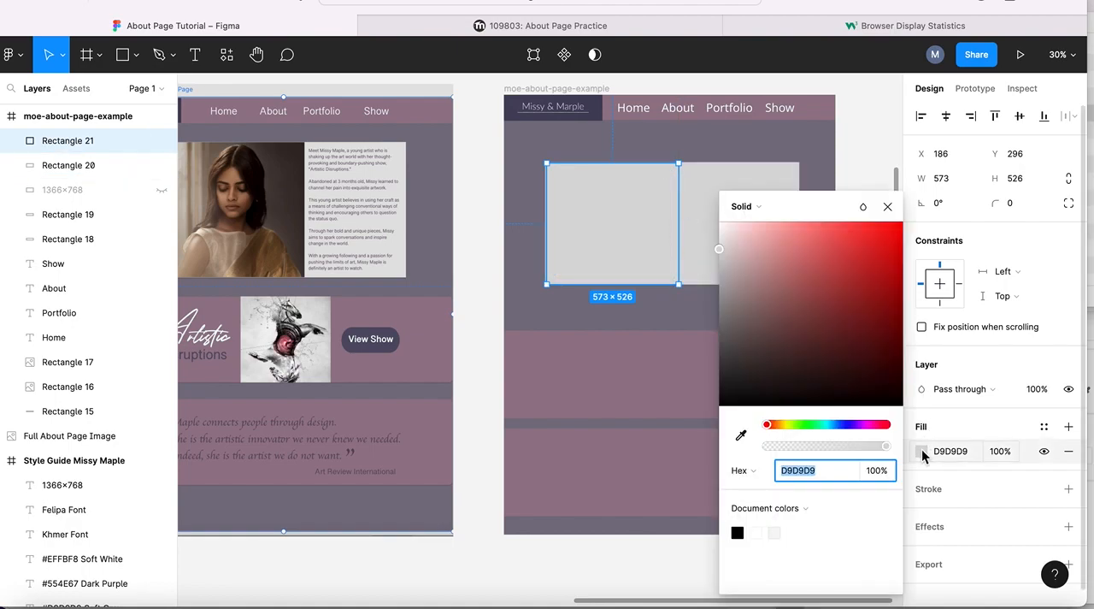
pyautogui.click(759, 213)
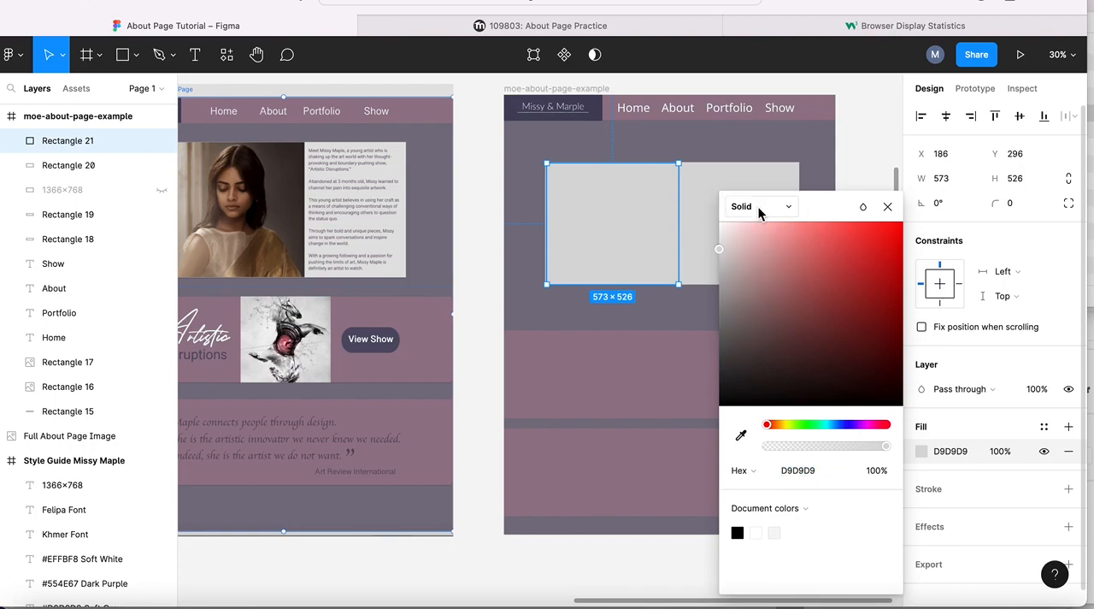
pyautogui.click(756, 208)
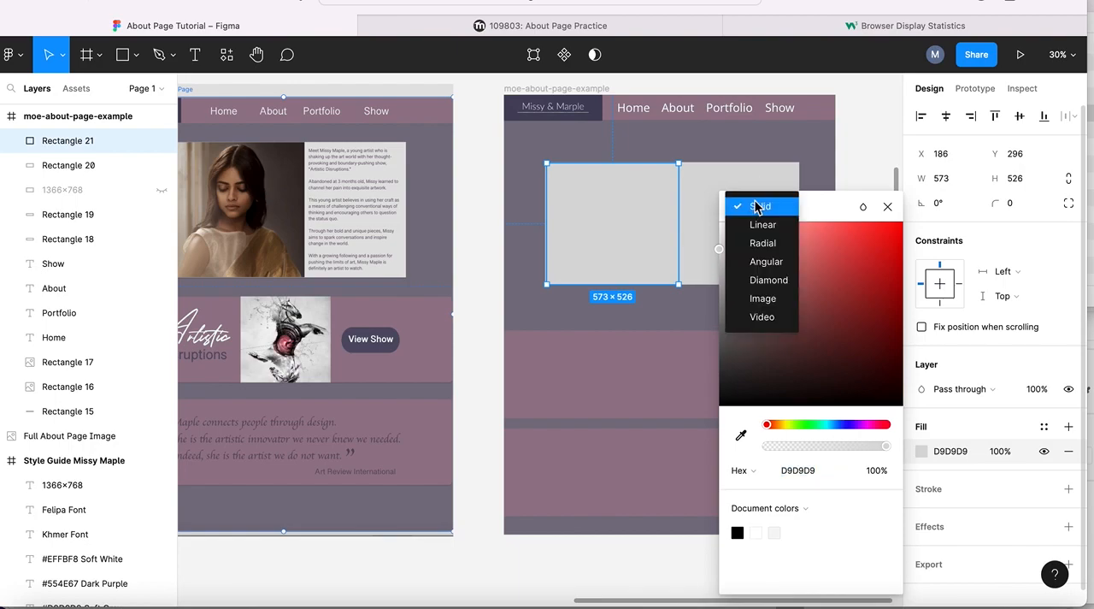
pyautogui.click(769, 303)
pyautogui.click(804, 317)
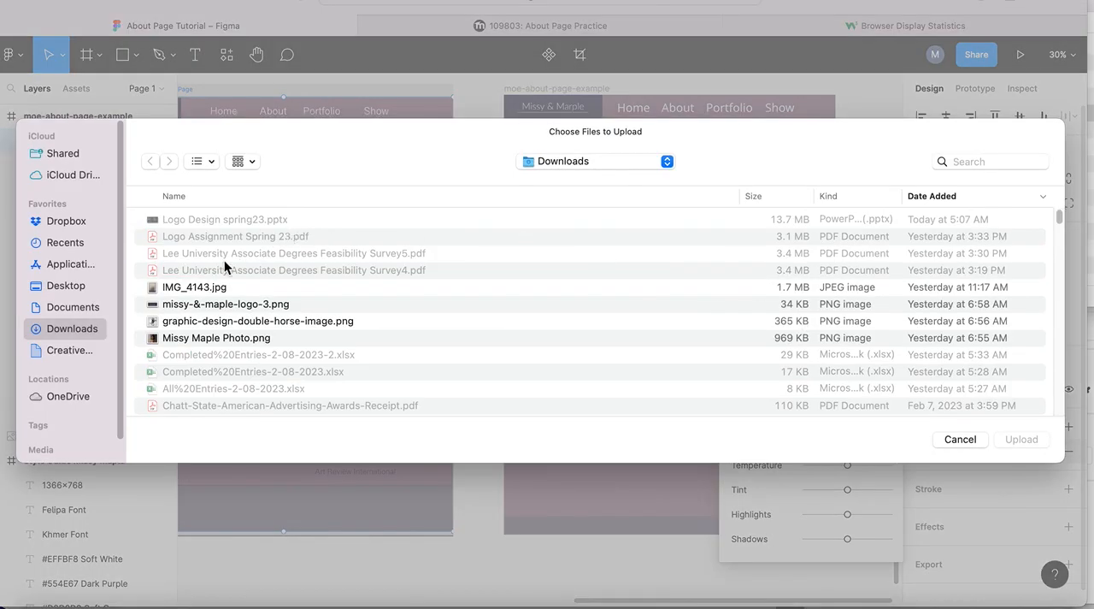
pyautogui.doubleClick(180, 338)
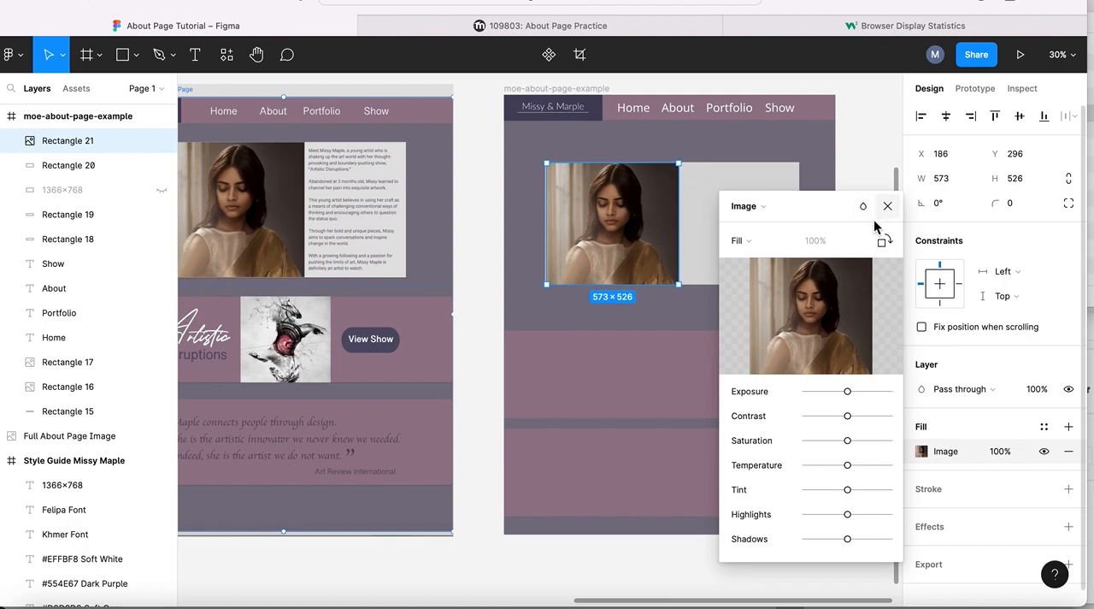
# - Set the portrait image's scaling mode to Fit and close the fill settings
pyautogui.click(788, 209)
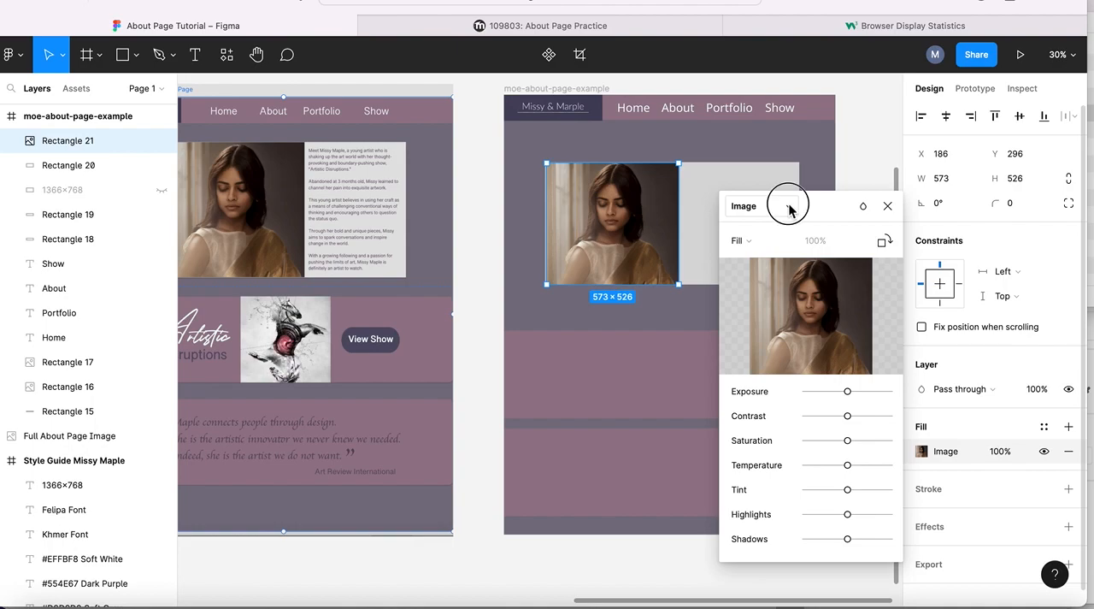
pyautogui.click(826, 205)
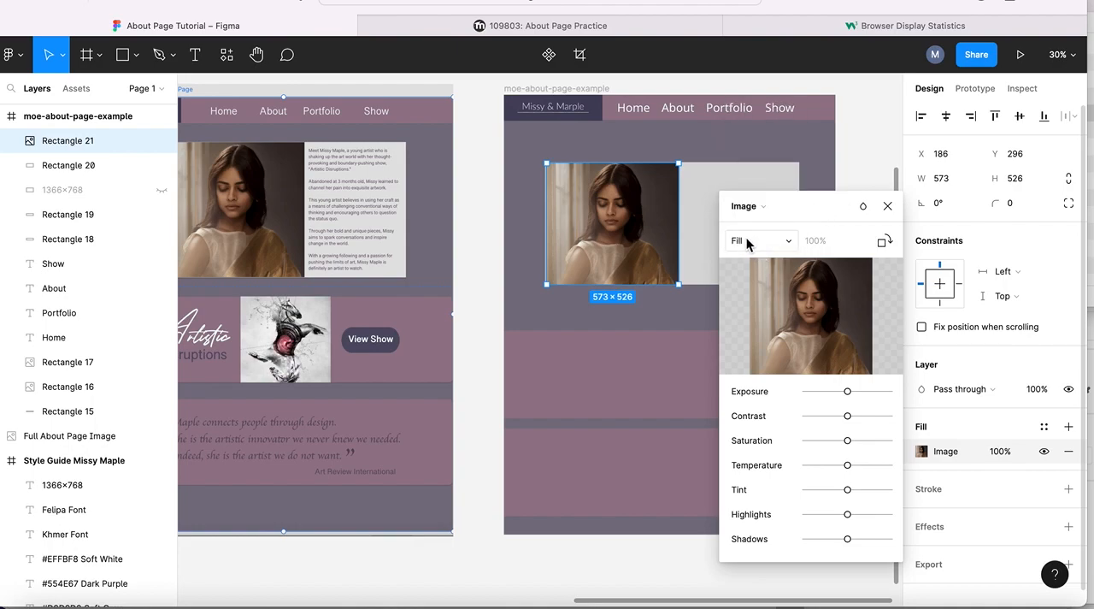
pyautogui.click(791, 242)
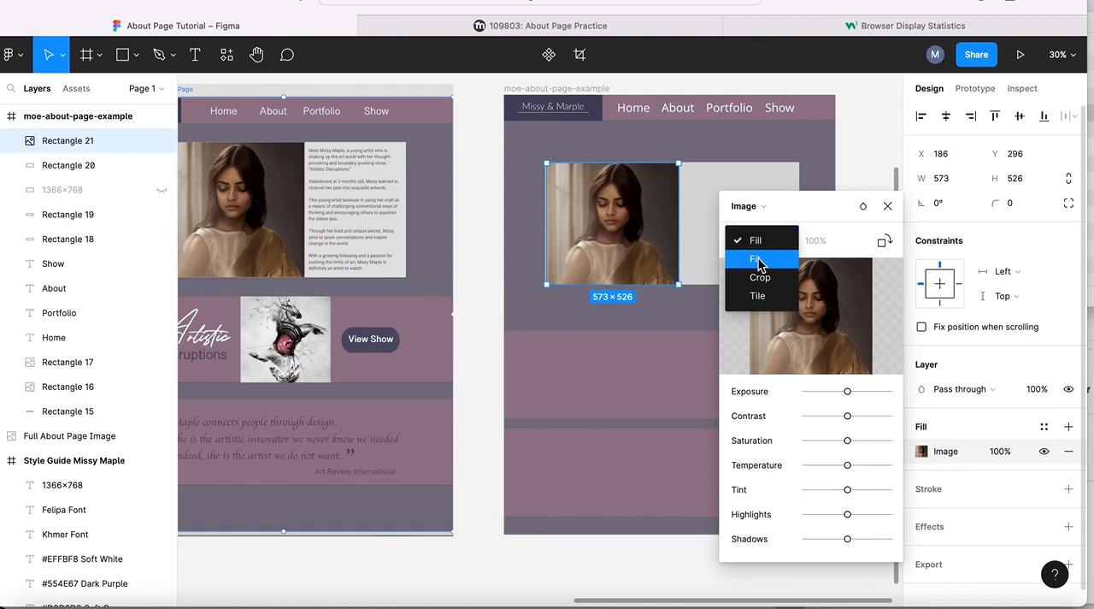
pyautogui.click(757, 259)
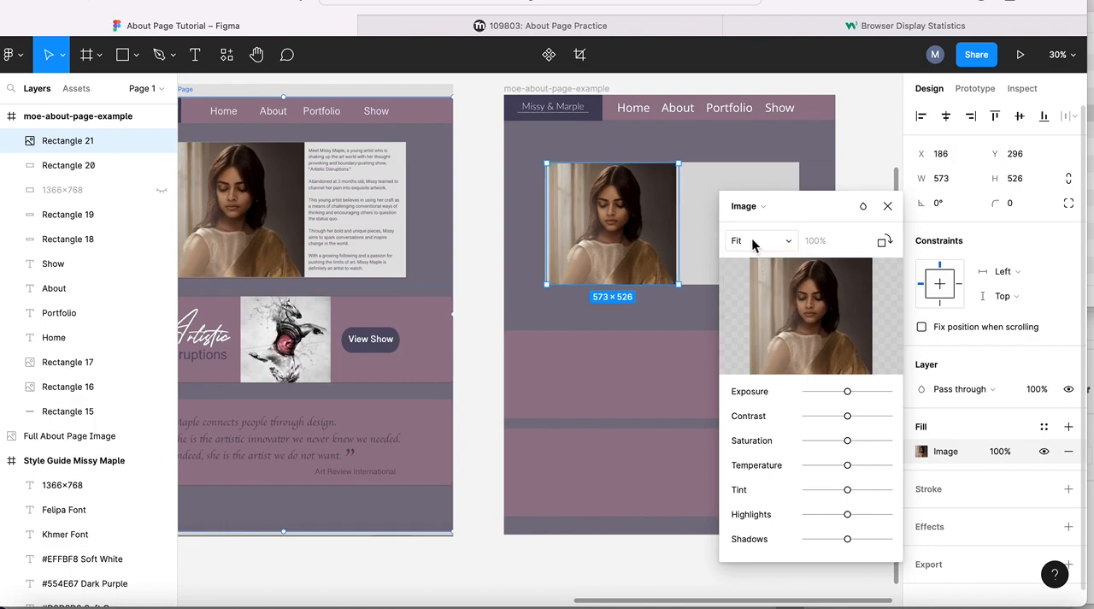
pyautogui.click(750, 242)
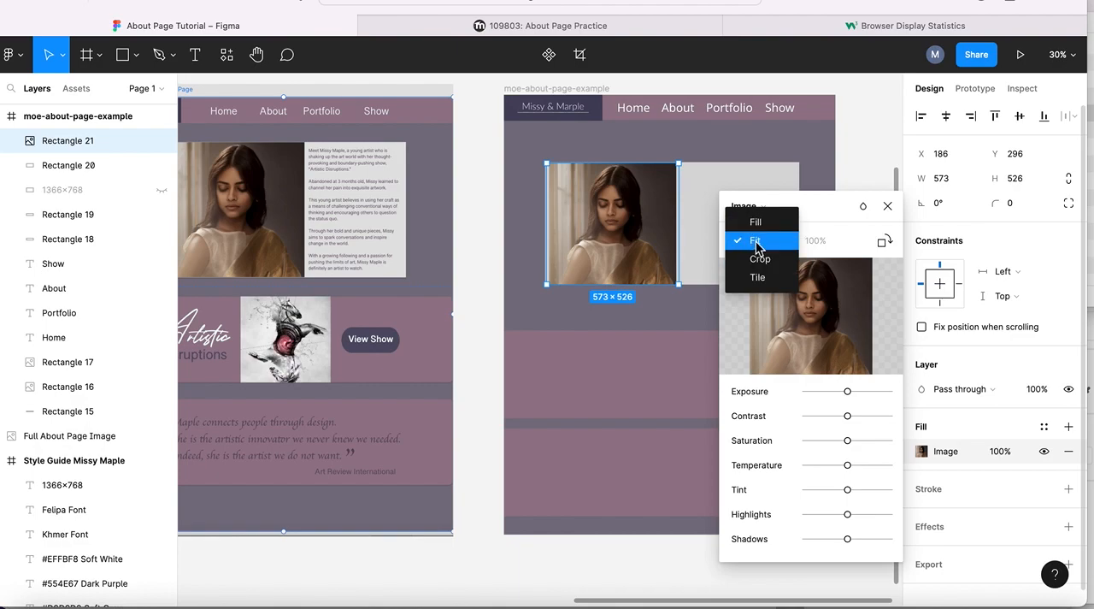
pyautogui.click(756, 242)
pyautogui.press('Escape')
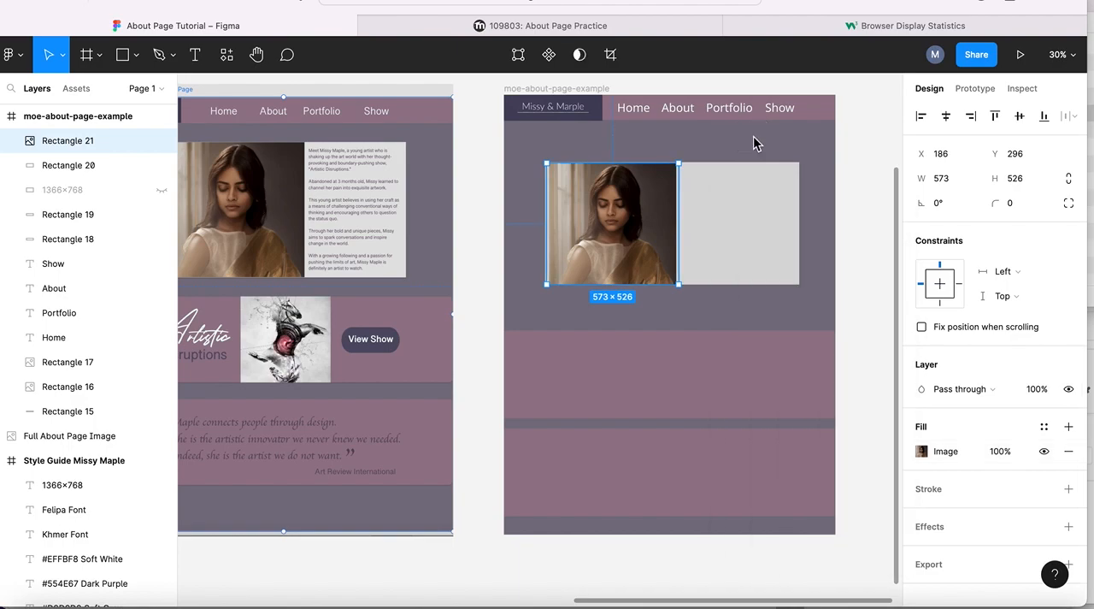
# - Move the portrait photo to X 179, Y 292 and set its height to 534
pyautogui.moveTo(612, 206); pyautogui.dragTo(610, 210)
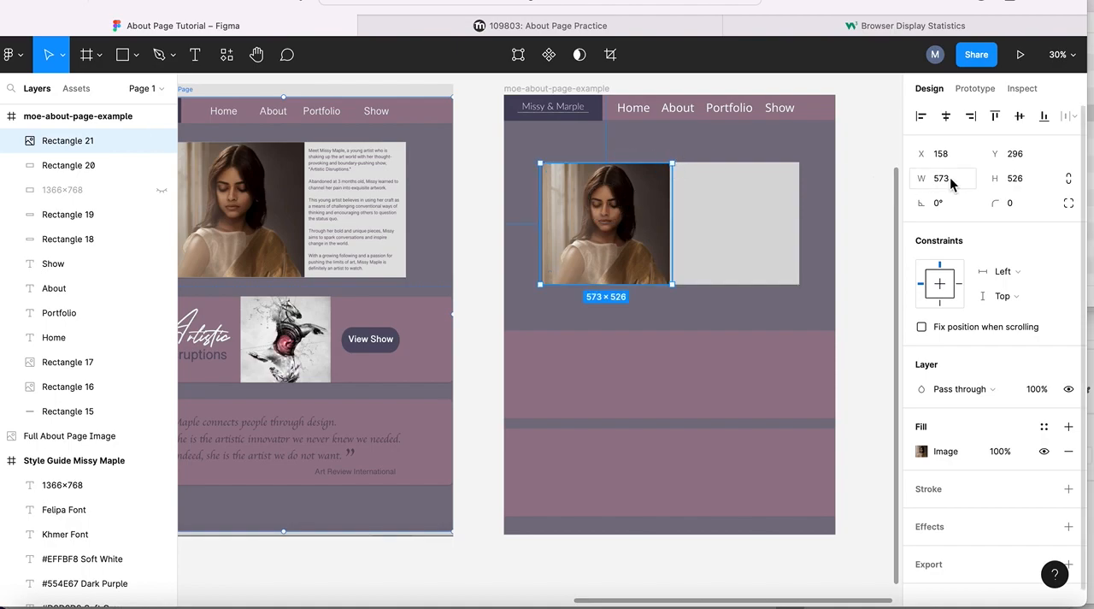
pyautogui.moveTo(990, 178)
pyautogui.mouseDown()
pyautogui.moveTo(977, 177)
pyautogui.moveTo(993, 178)
pyautogui.mouseUp()
pyautogui.moveTo(618, 215); pyautogui.dragTo(630, 213)
pyautogui.click(873, 123)
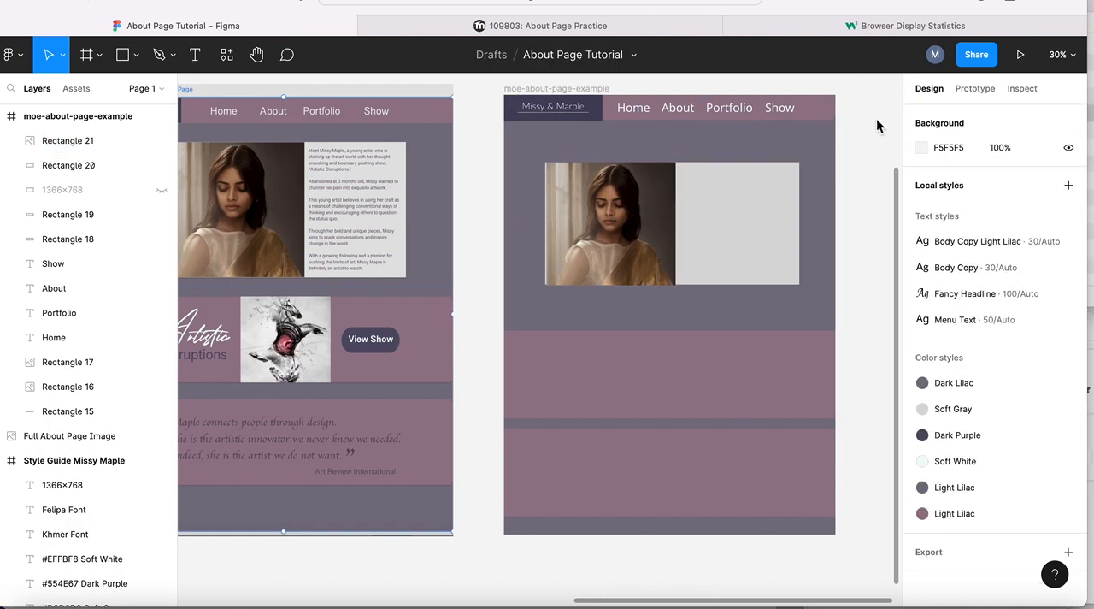
# - Check the soft gray rectangle's size and set the portrait photo's height to 530 to match it
pyautogui.click(606, 200)
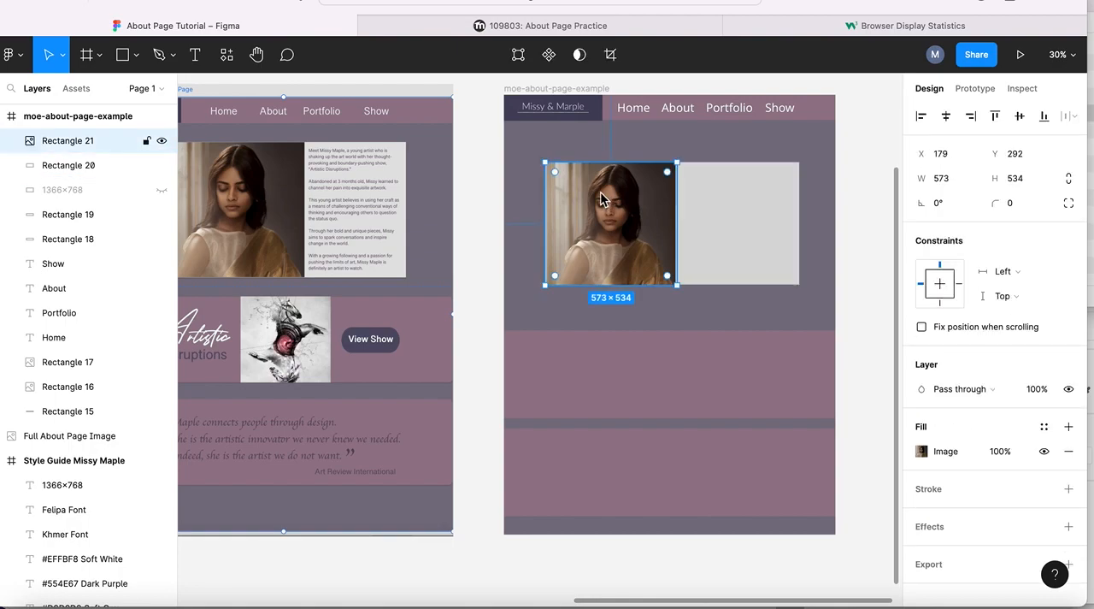
pyautogui.click(754, 195)
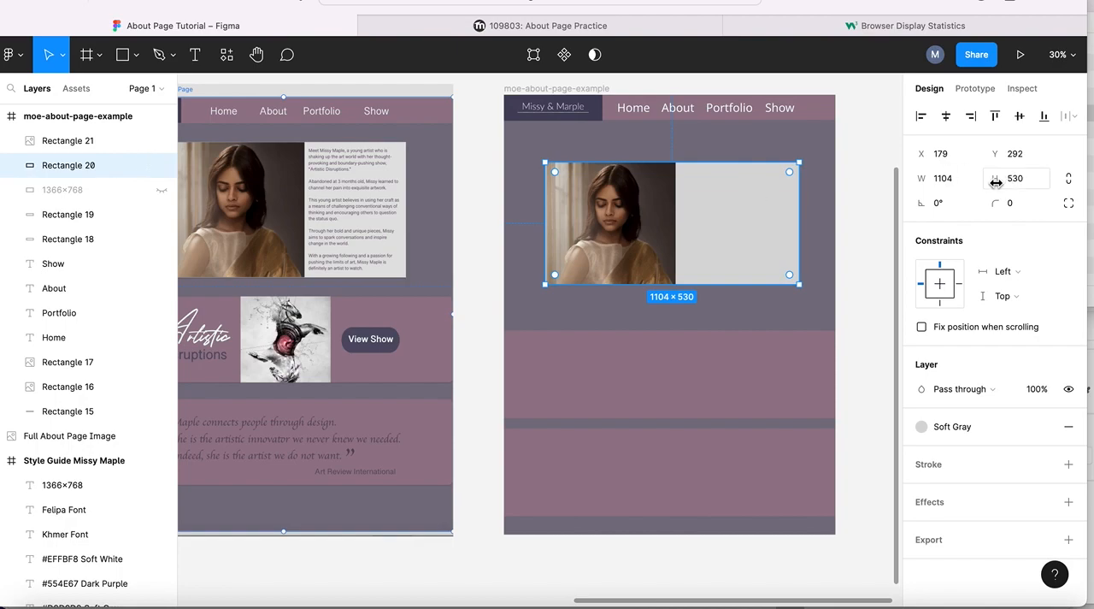
pyautogui.click(637, 207)
pyautogui.moveTo(993, 181); pyautogui.dragTo(988, 181)
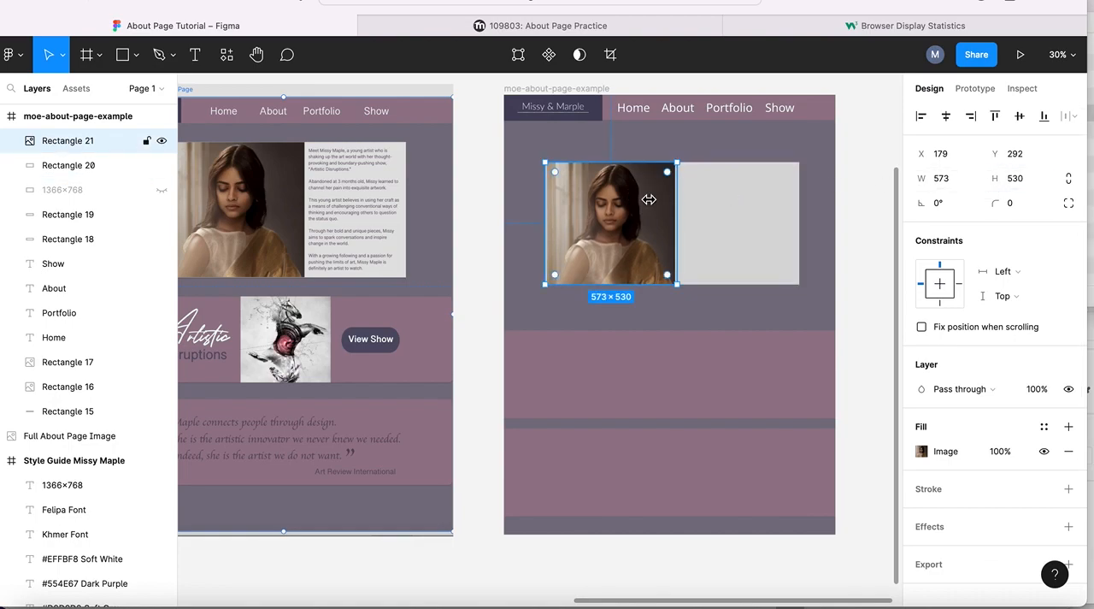
pyautogui.keyDown('shift'); pyautogui.click(754, 196); pyautogui.keyUp('shift')
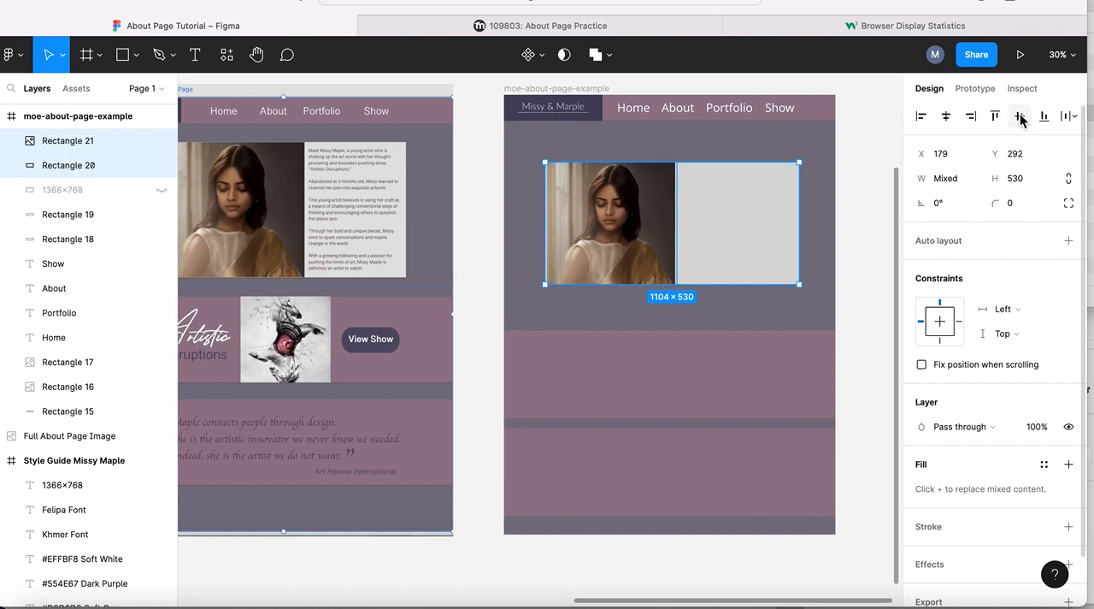
pyautogui.click(854, 180)
pyautogui.click(630, 220)
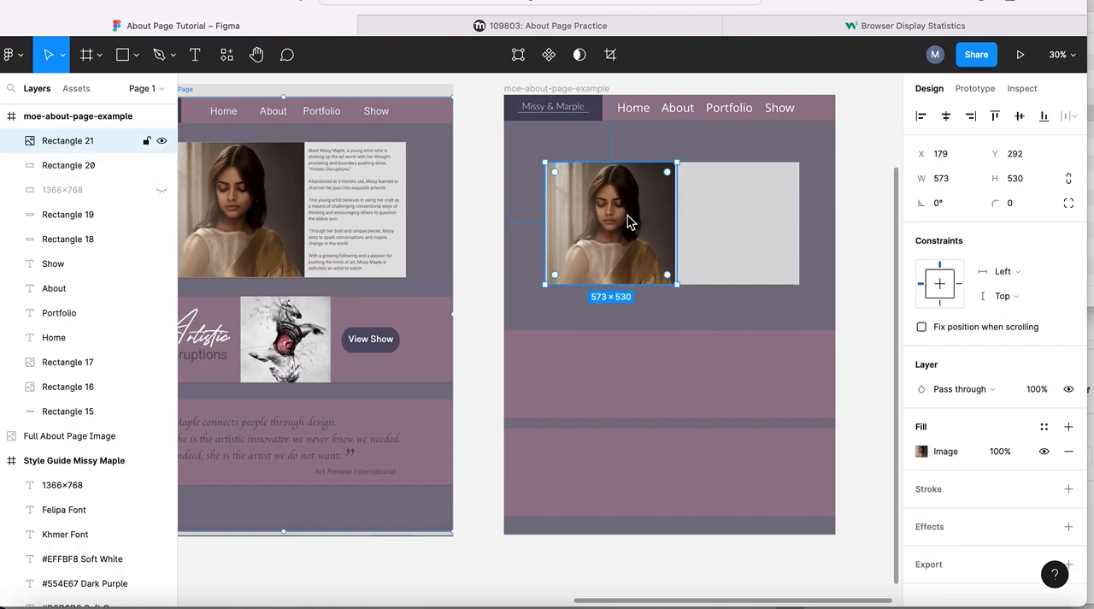
pyautogui.keyDown('shift'); pyautogui.click(761, 220); pyautogui.keyUp('shift')
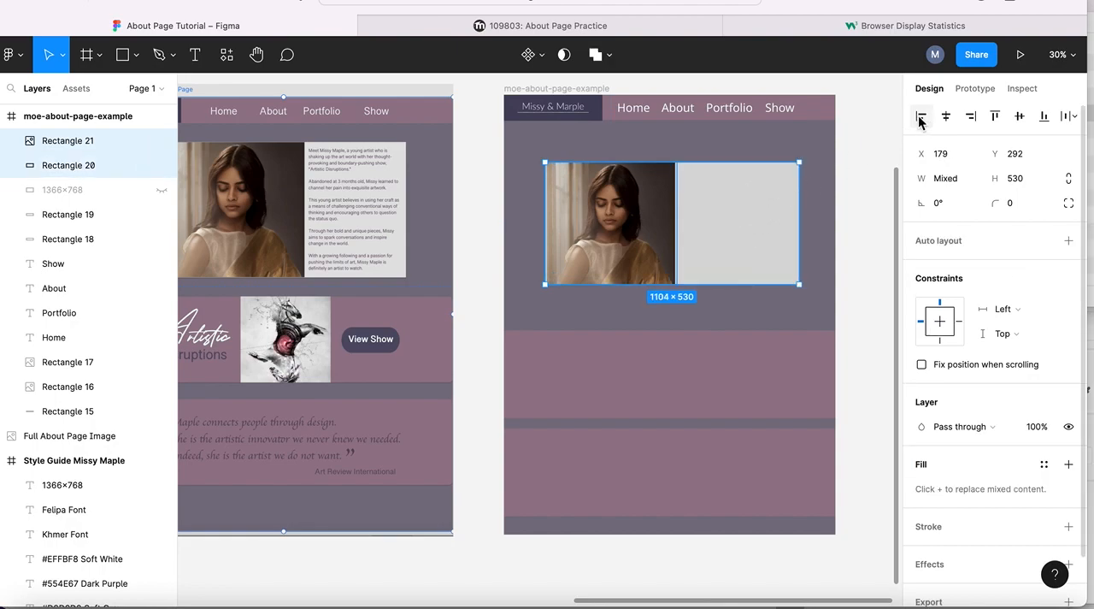
pyautogui.click(846, 153)
# - Shift the portrait photo horizontally to X 158, keeping it level with the soft gray rectangle
pyautogui.click(617, 202)
pyautogui.moveTo(619, 202); pyautogui.dragTo(616, 203)
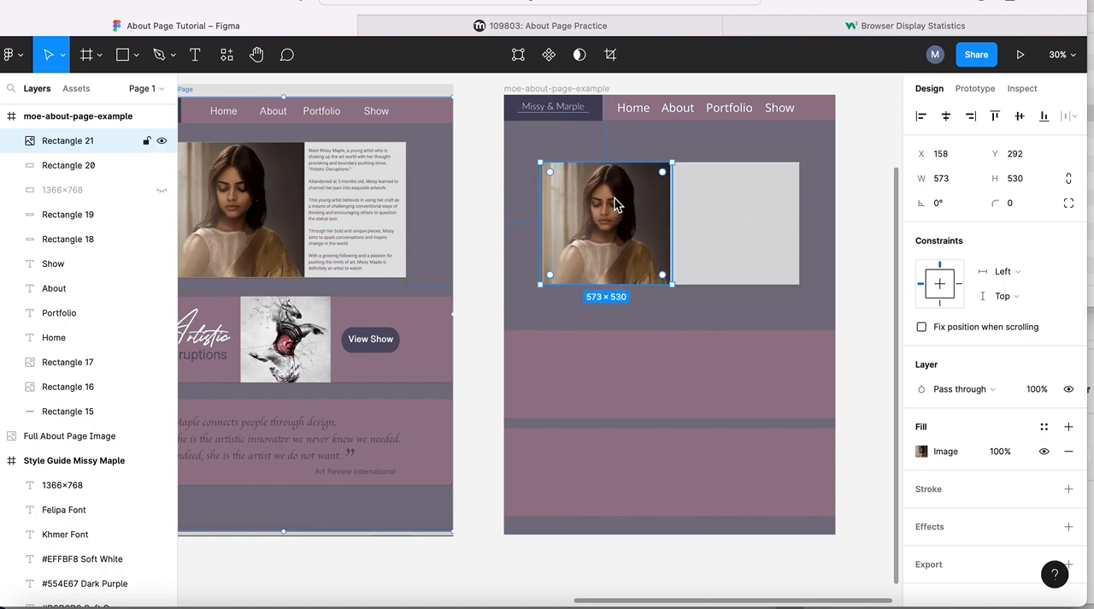
pyautogui.click(715, 152)
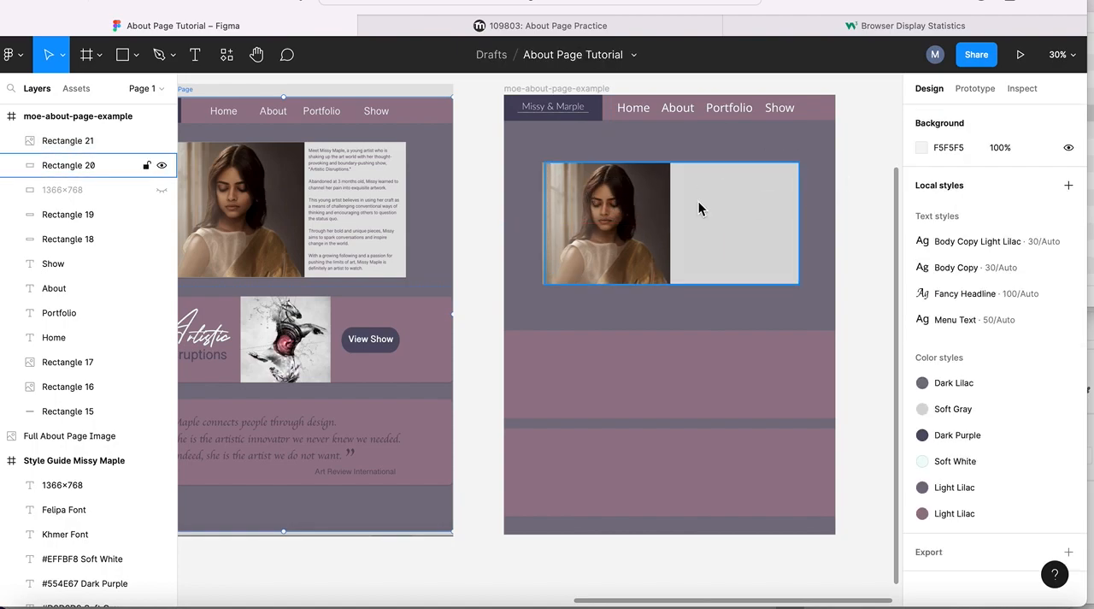
# - Draw a text box about 473 × 476 on the soft gray area beside the portrait photo
pyautogui.click(195, 54)
pyautogui.moveTo(681, 169); pyautogui.dragTo(790, 282)
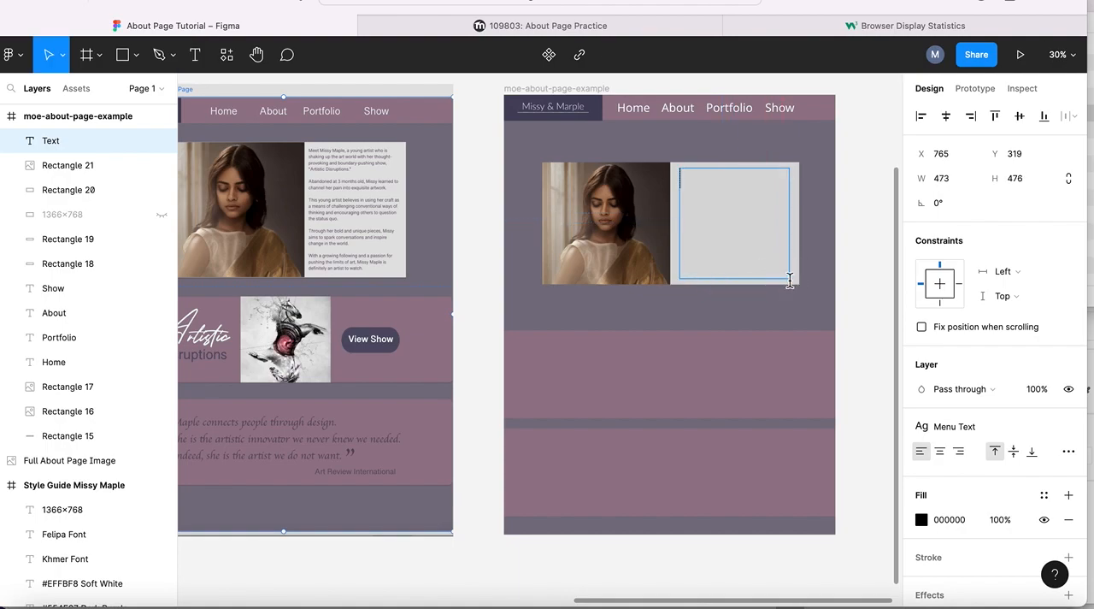
# - Copy the five Storytelling and Intro paragraphs from the About Page Practice assignment page and return to the Figma design
pyautogui.click(563, 26)
pyautogui.scroll(4, 297, 229)
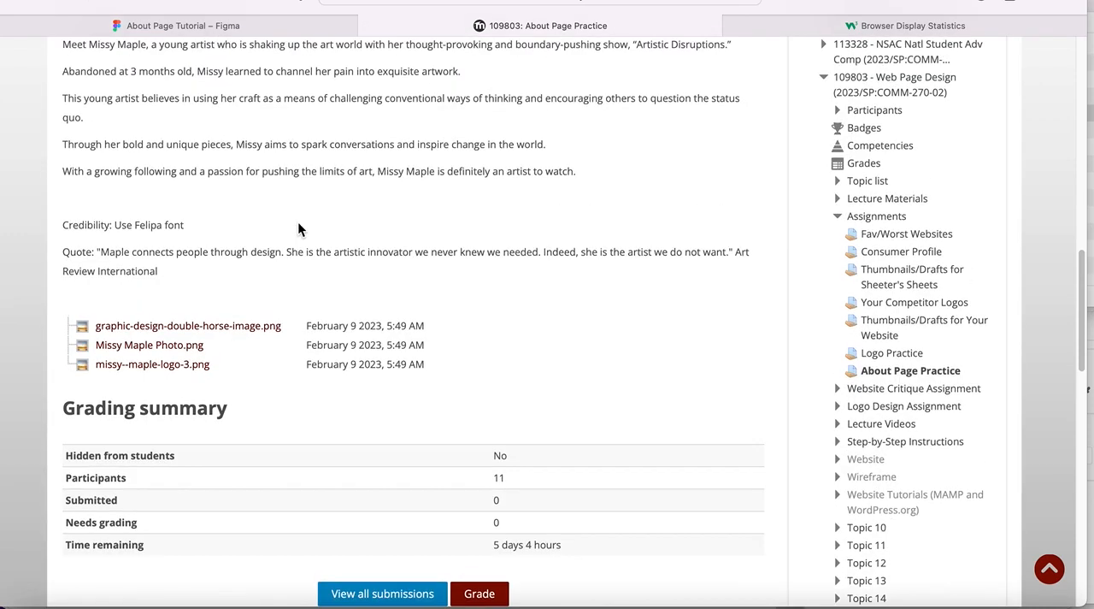
pyautogui.moveTo(63, 156); pyautogui.dragTo(583, 287)
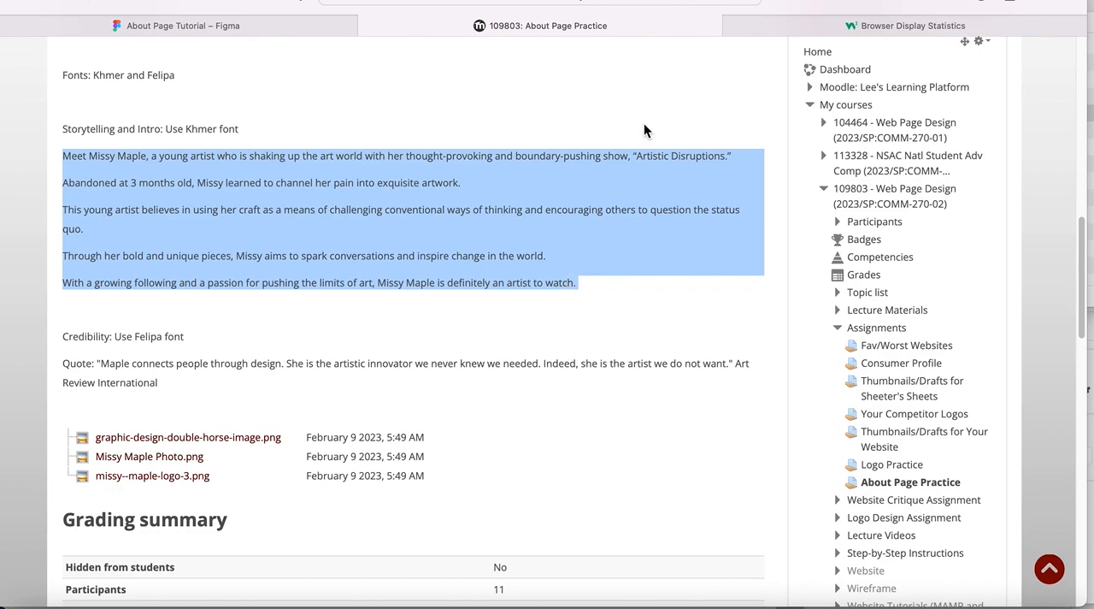
pyautogui.click(210, 24)
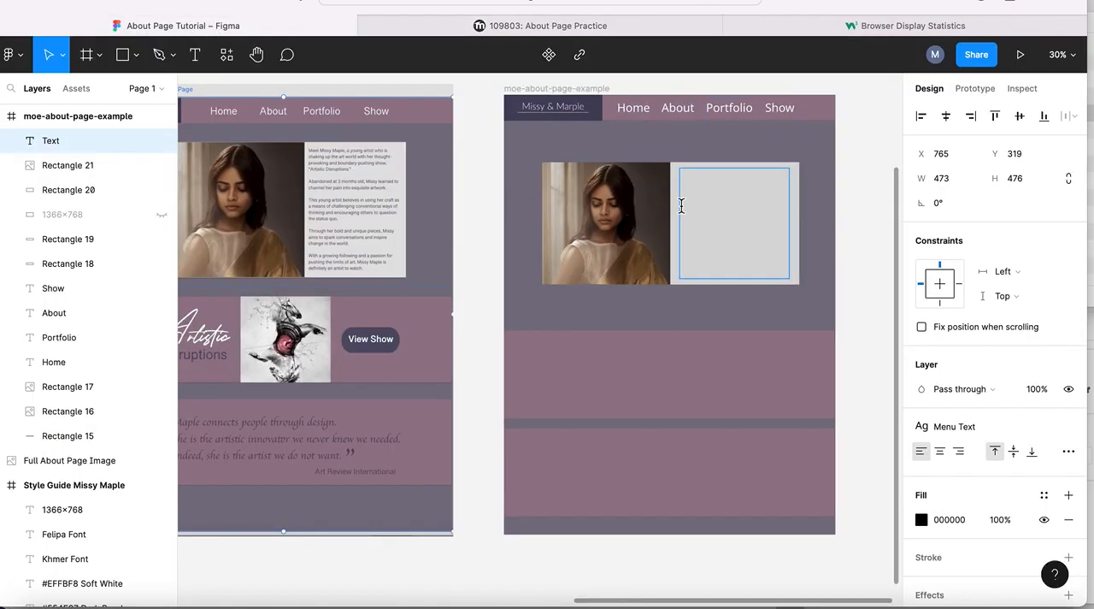
# - Paste the copied biography paragraphs into the text box beside the portrait and select all of the text
pyautogui.click(691, 181)
pyautogui.press('super+v')
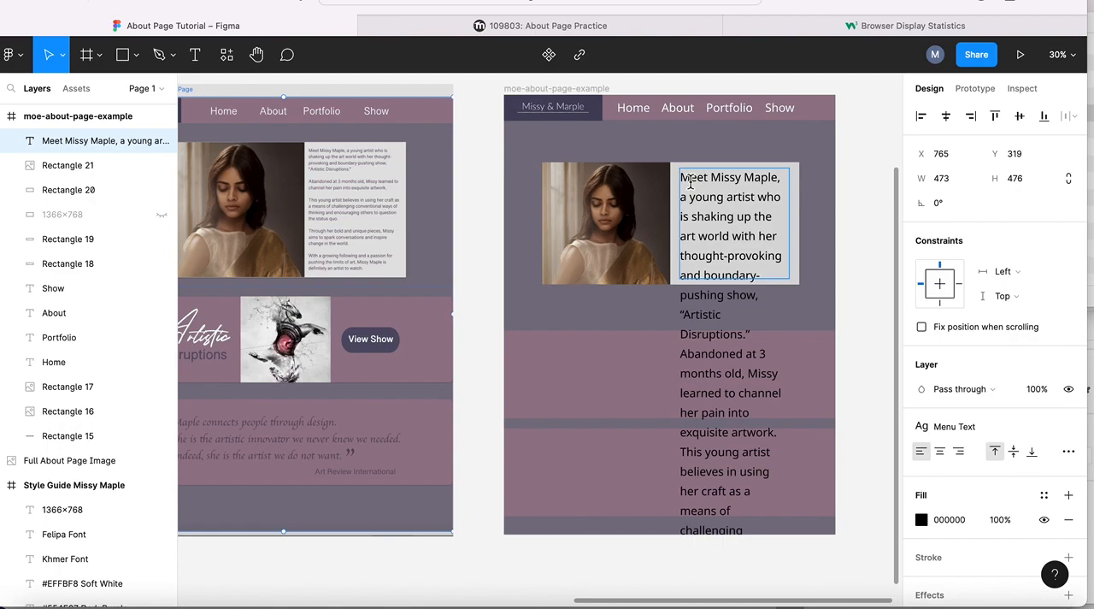
pyautogui.press('super+a')
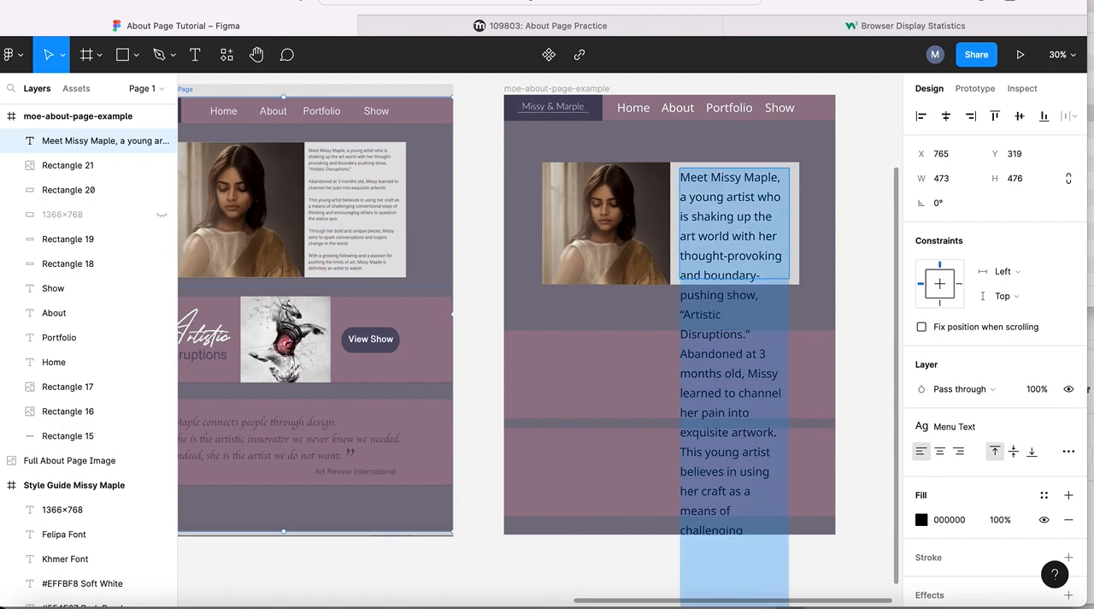
# - Detach the Menu Text style from the biography text and apply the Body Copy text style
pyautogui.scroll(5, 723, 127)
pyautogui.hscroll(1, 723, 126)
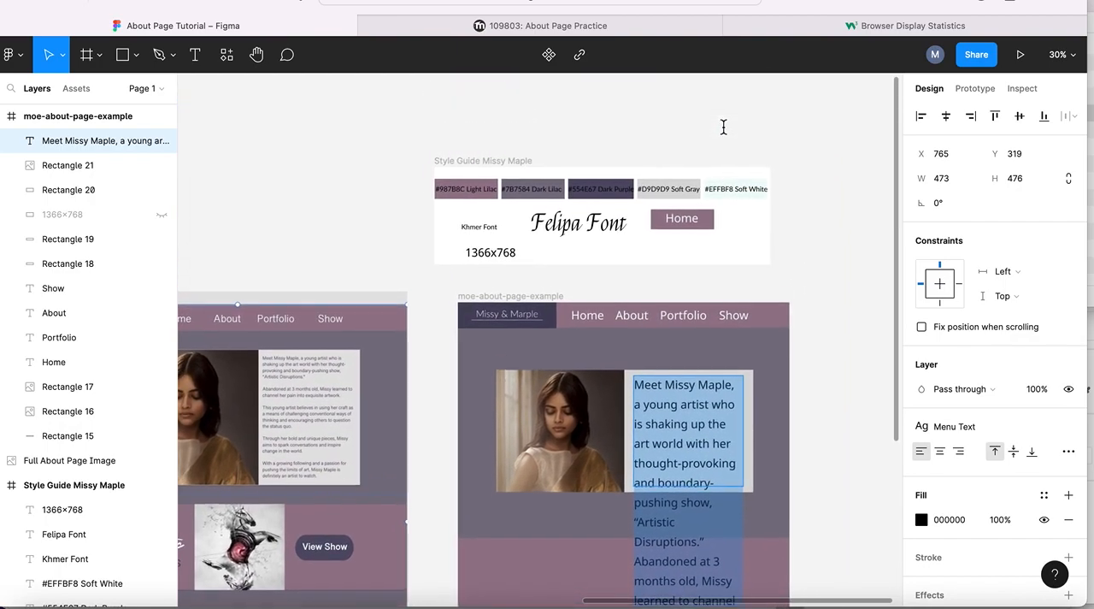
pyautogui.scroll(-4, 723, 126)
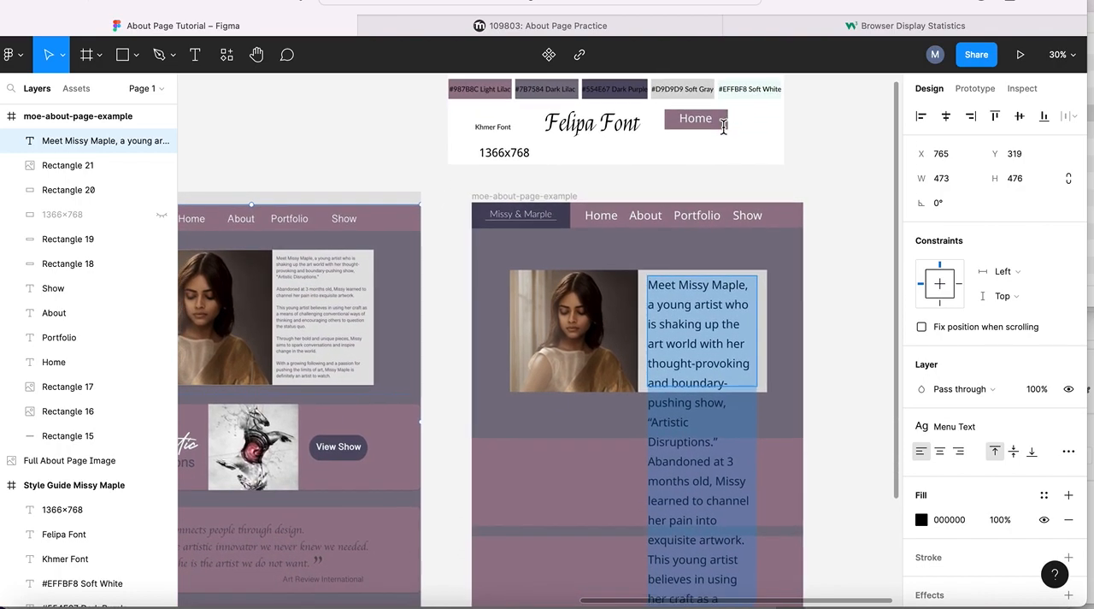
pyautogui.scroll(-1, 723, 126)
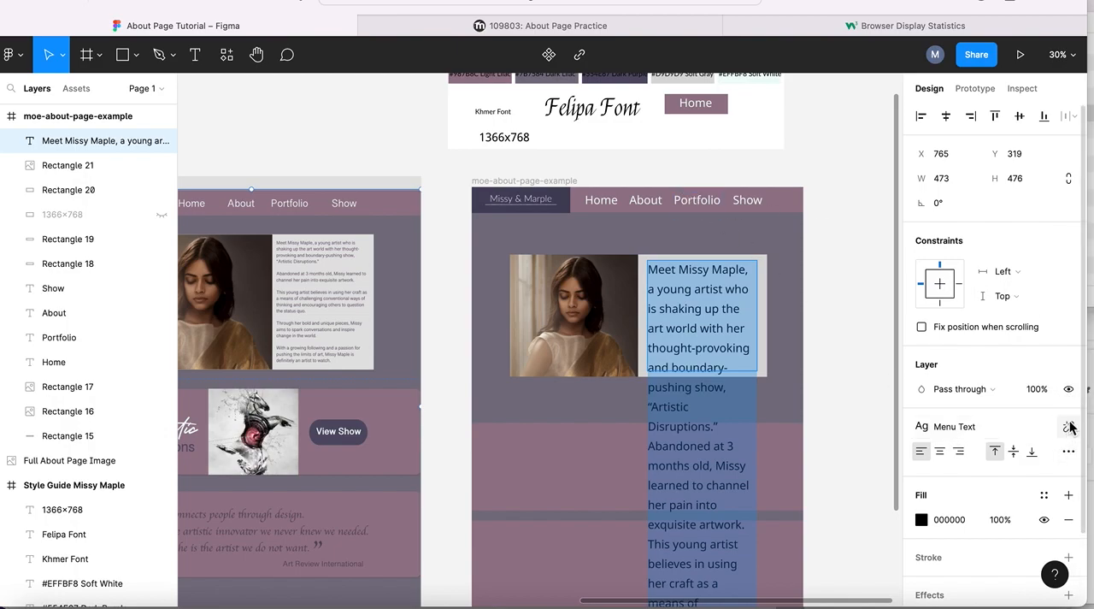
pyautogui.click(1069, 427)
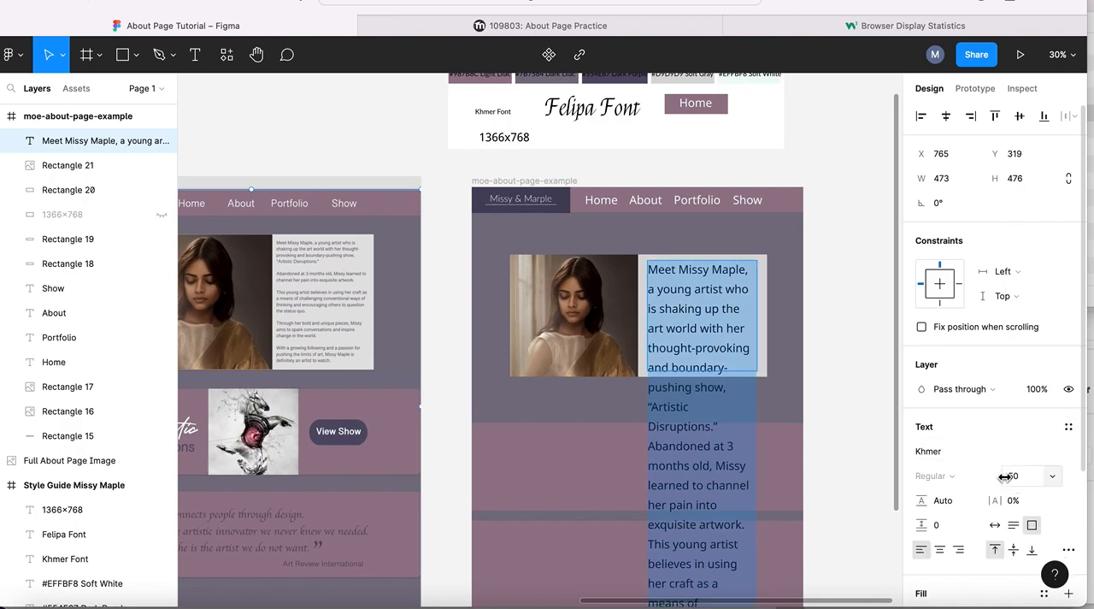
pyautogui.click(1068, 426)
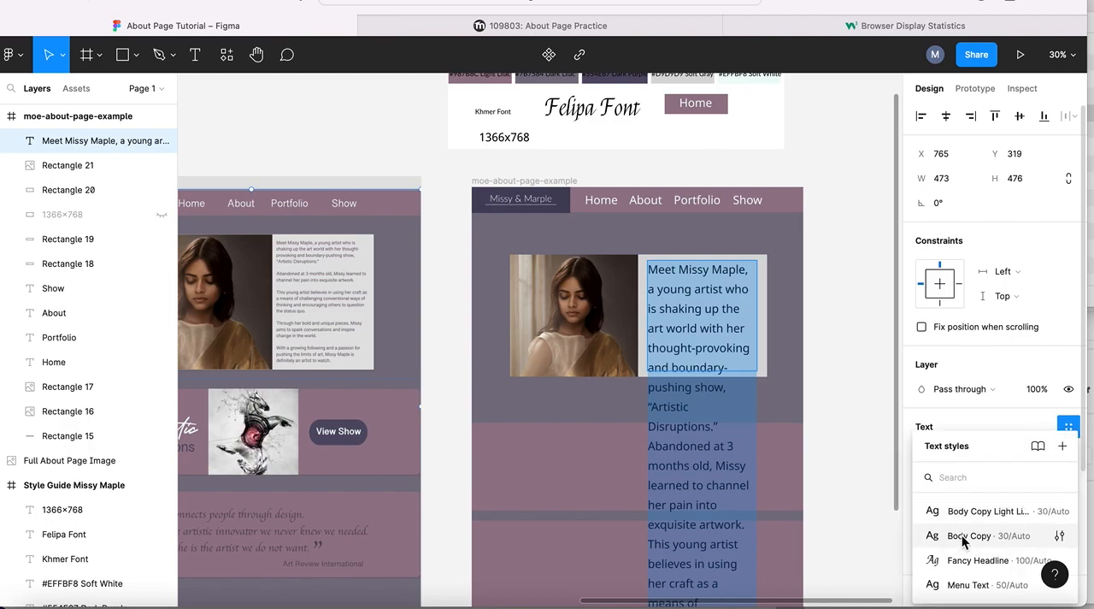
pyautogui.click(963, 537)
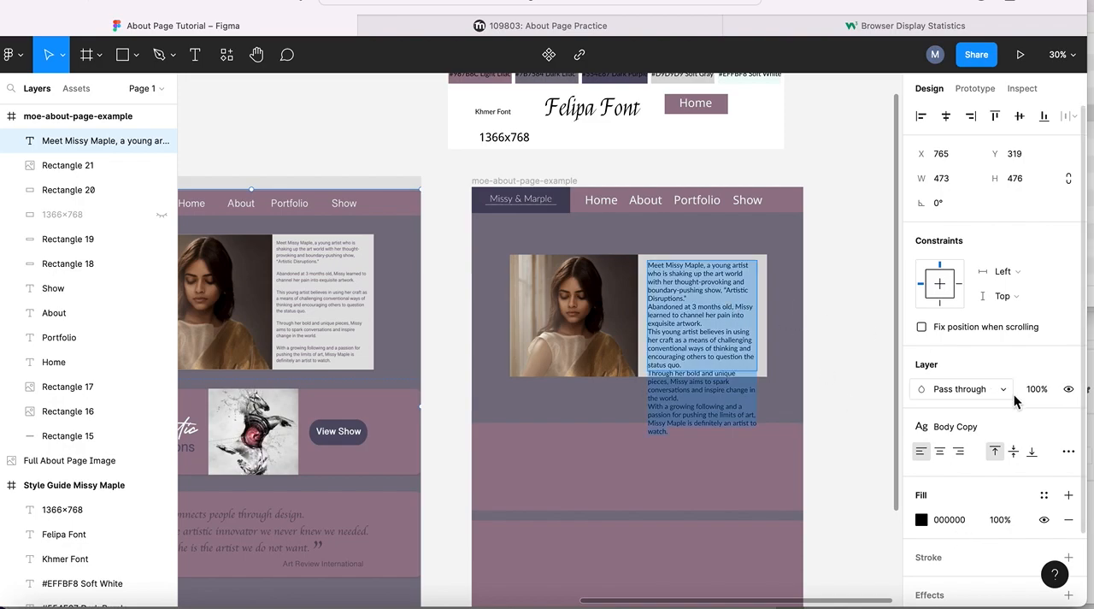
# - Detach the Body Copy style from the biography text and set its font to Khmer at size 20
pyautogui.click(1068, 426)
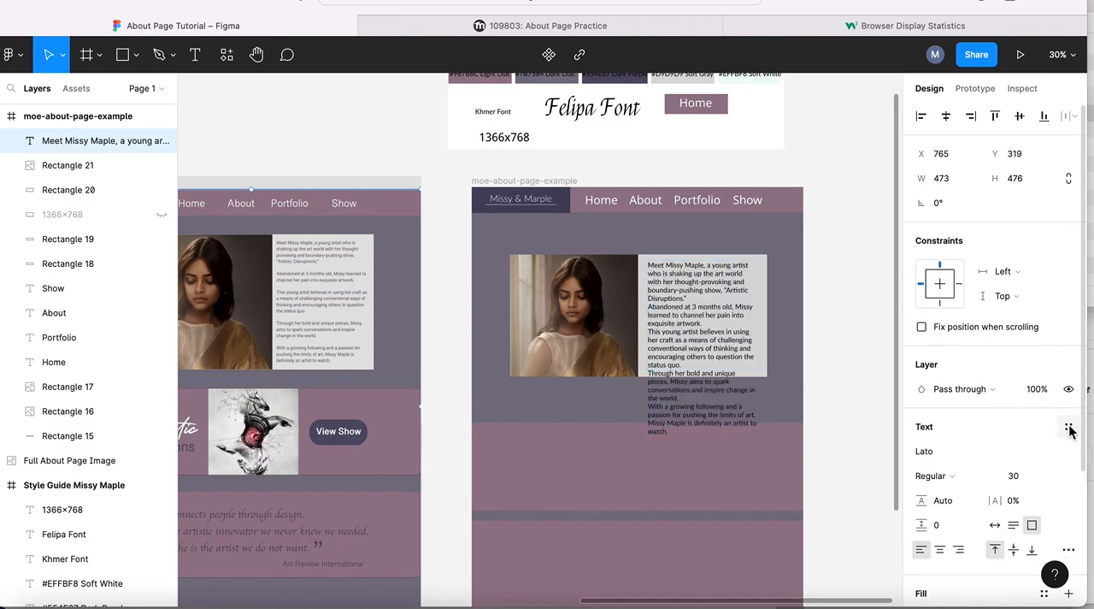
pyautogui.click(984, 453)
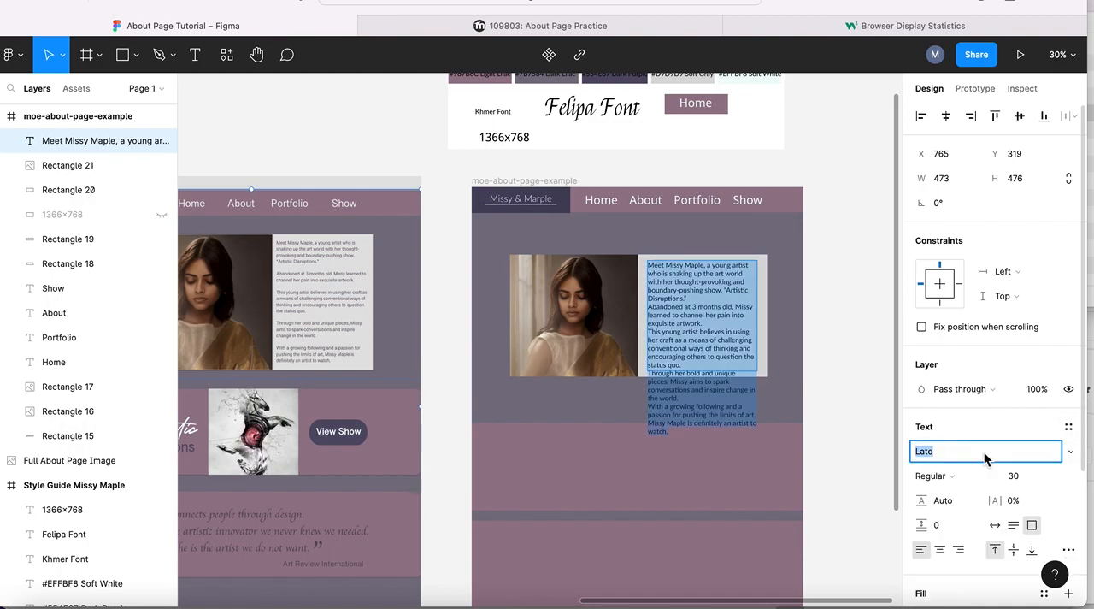
pyautogui.write('Khmer')
pyautogui.press('Return')
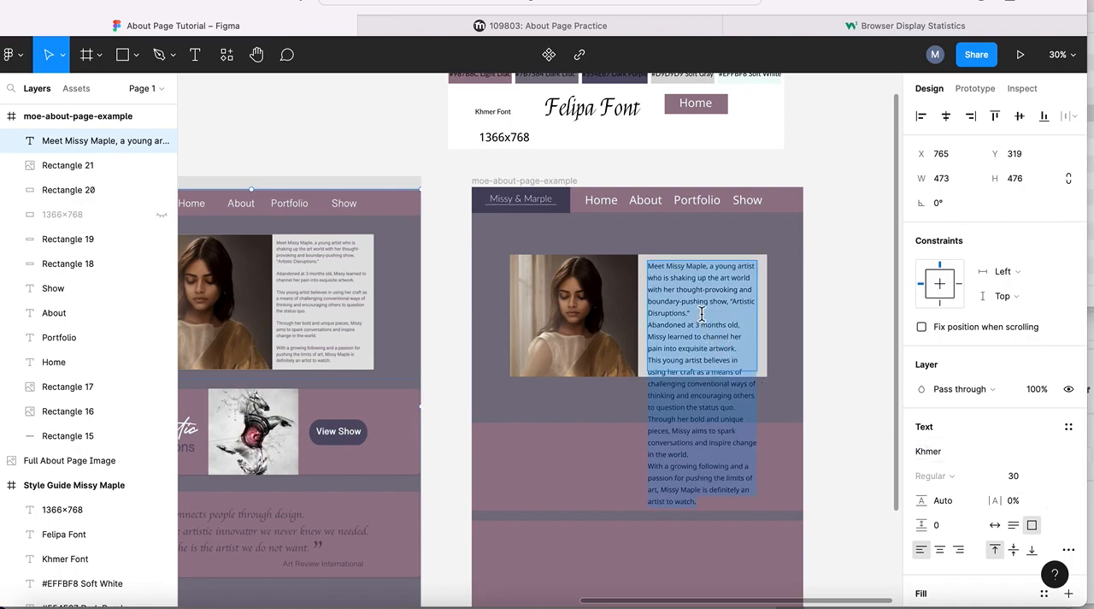
pyautogui.press('Escape')
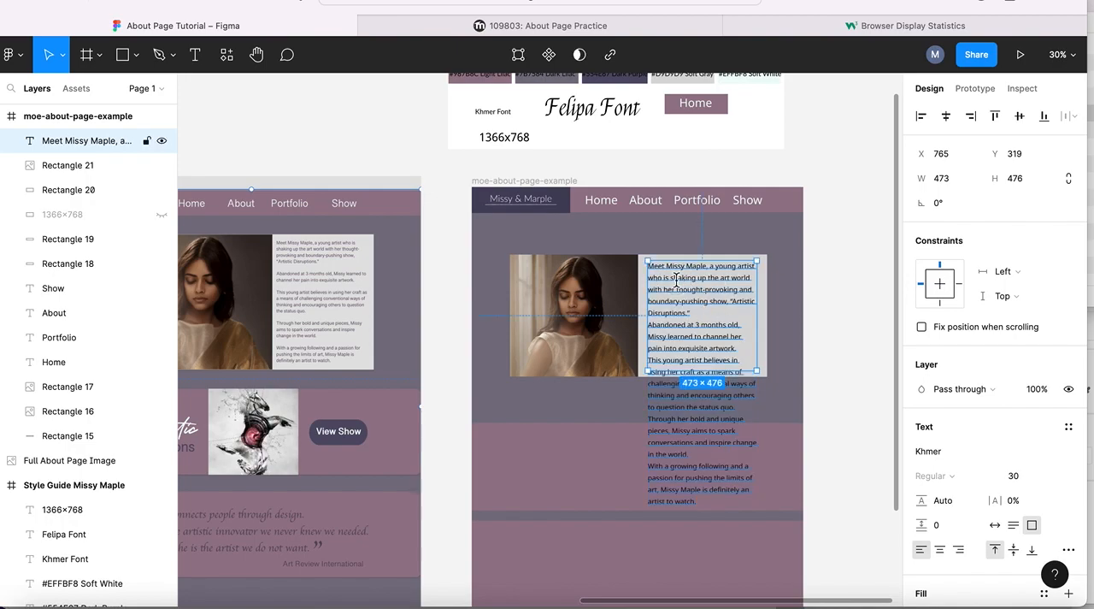
pyautogui.press('Return')
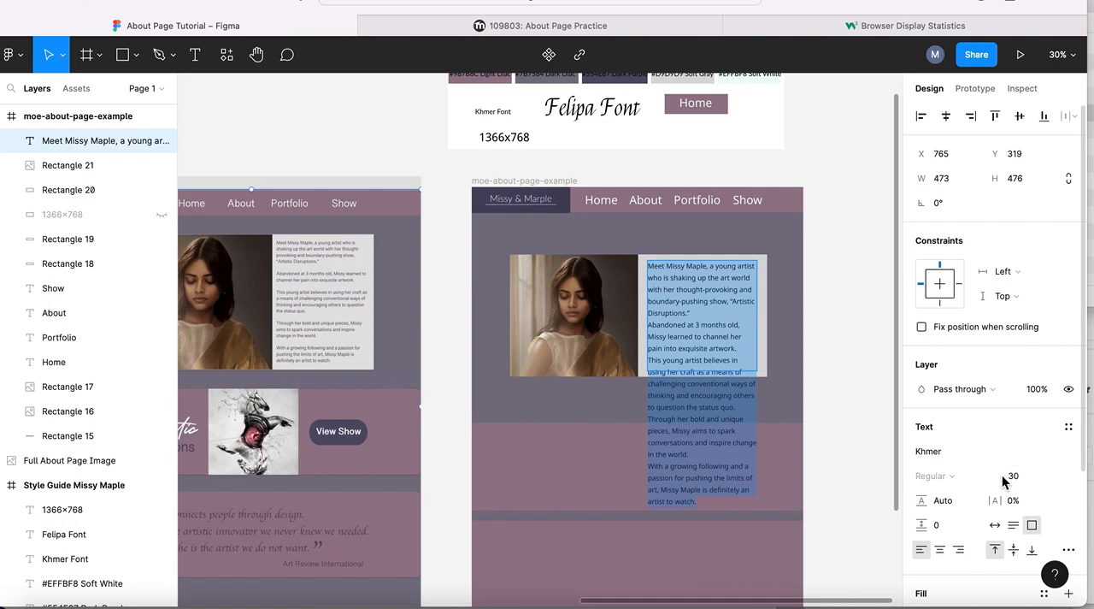
pyautogui.moveTo(1004, 477); pyautogui.dragTo(984, 476)
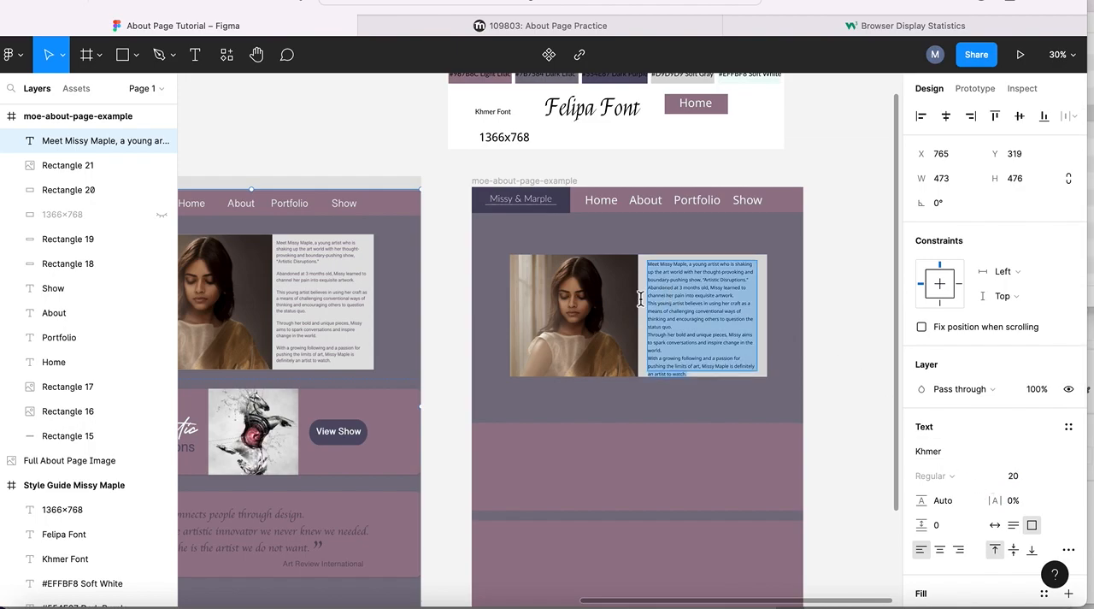
# - Crop both sides of the portrait photo to about 486 × 530 and align it with the soft gray rectangle's left edge
pyautogui.click(555, 292)
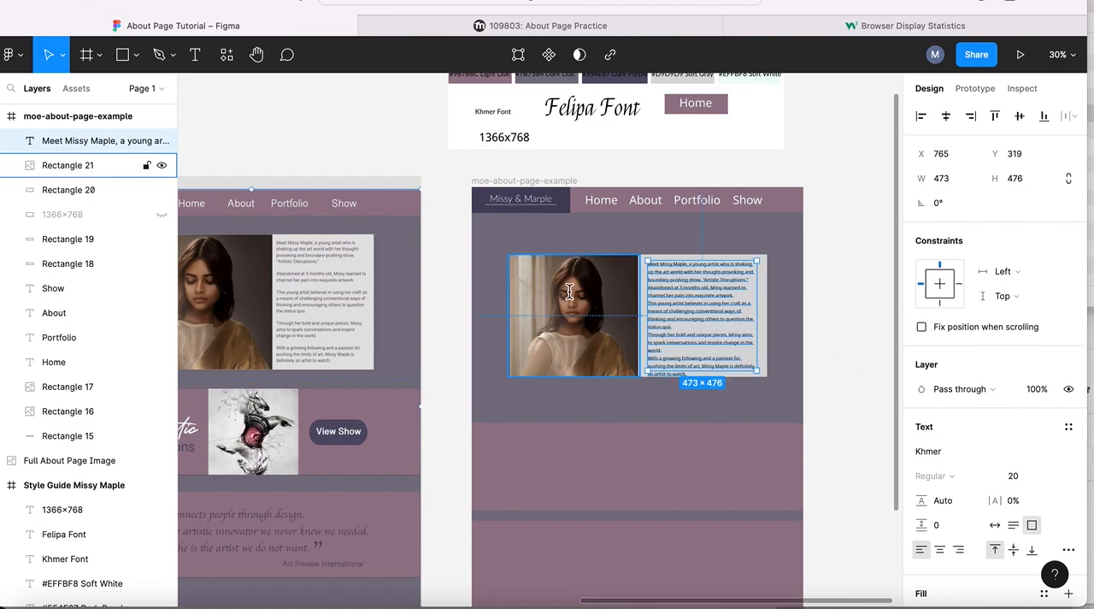
pyautogui.doubleClick(569, 292)
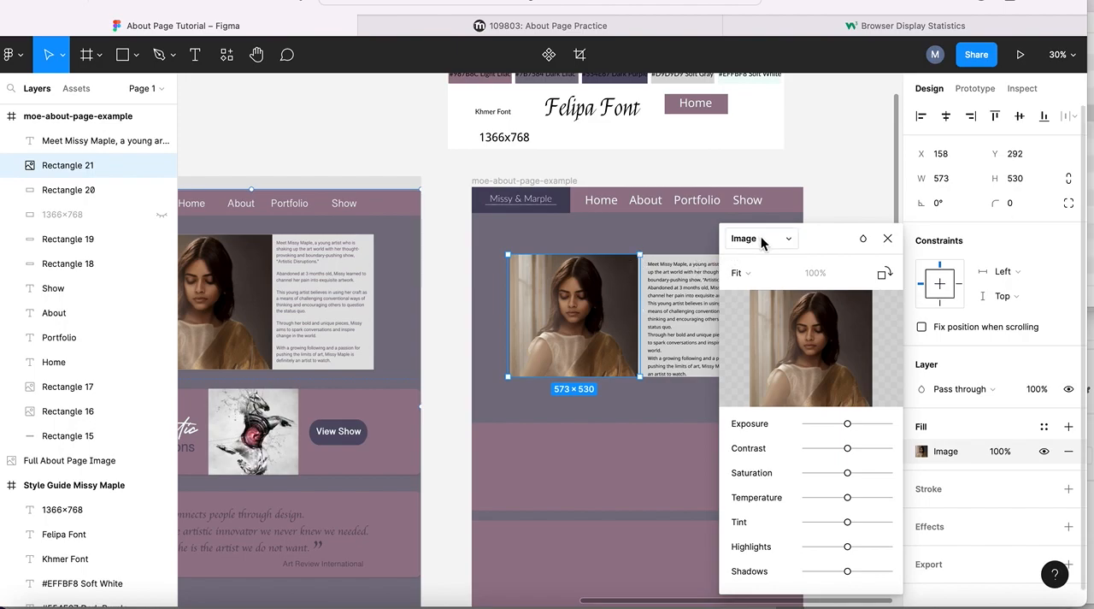
pyautogui.click(746, 275)
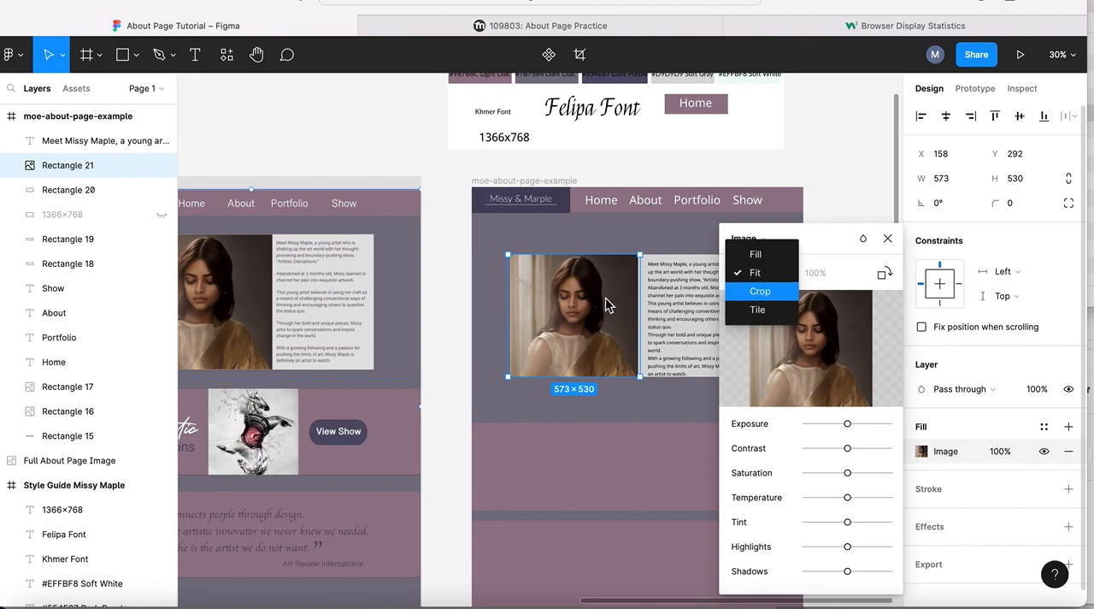
pyautogui.press('Return')
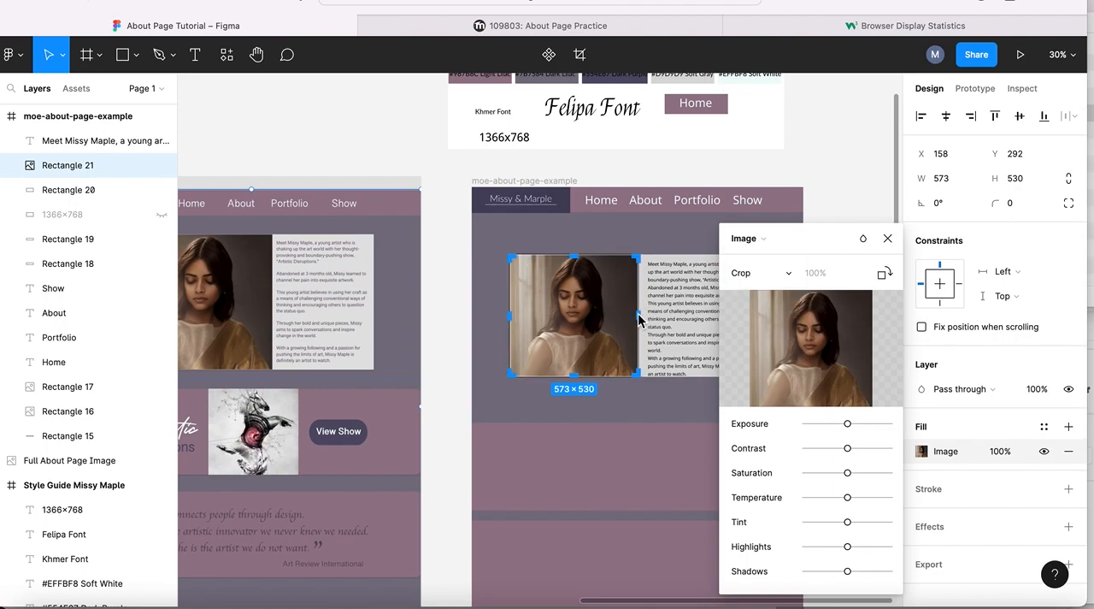
pyautogui.moveTo(639, 317); pyautogui.dragTo(629, 318)
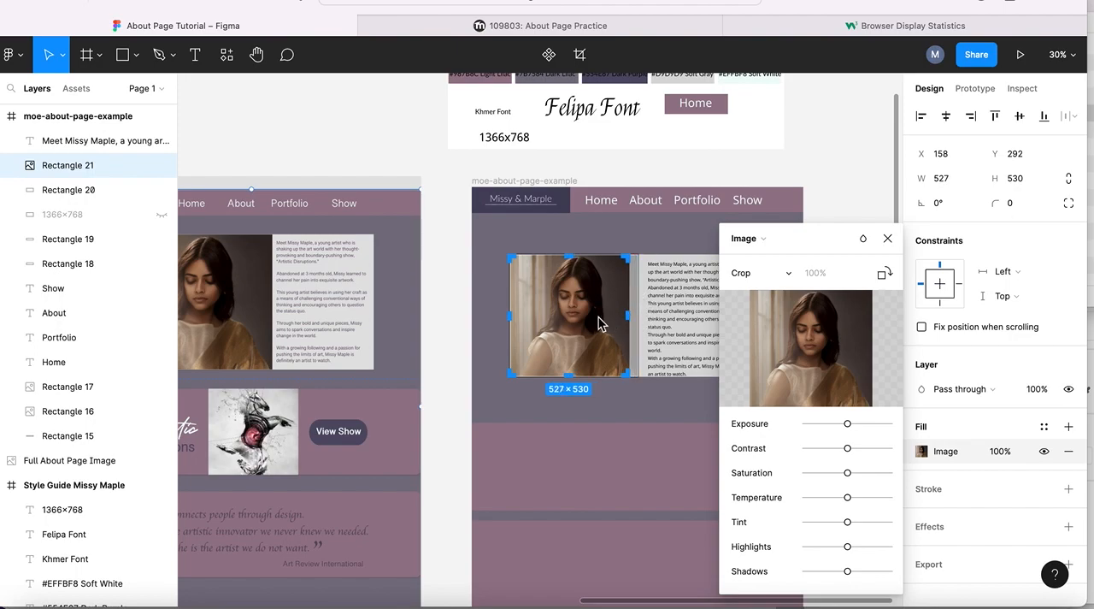
pyautogui.moveTo(510, 318); pyautogui.dragTo(521, 318)
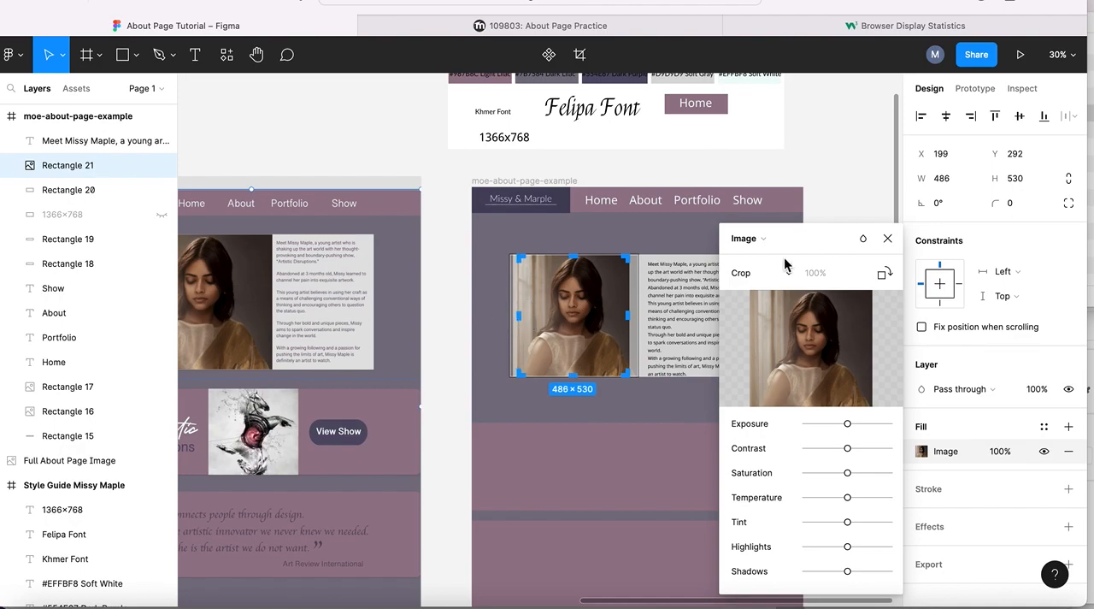
pyautogui.click(887, 238)
pyautogui.moveTo(599, 294); pyautogui.dragTo(600, 305)
# - Widen the biography text box toward the photo to about 553 × 473 and set its font size to 22
pyautogui.click(706, 302)
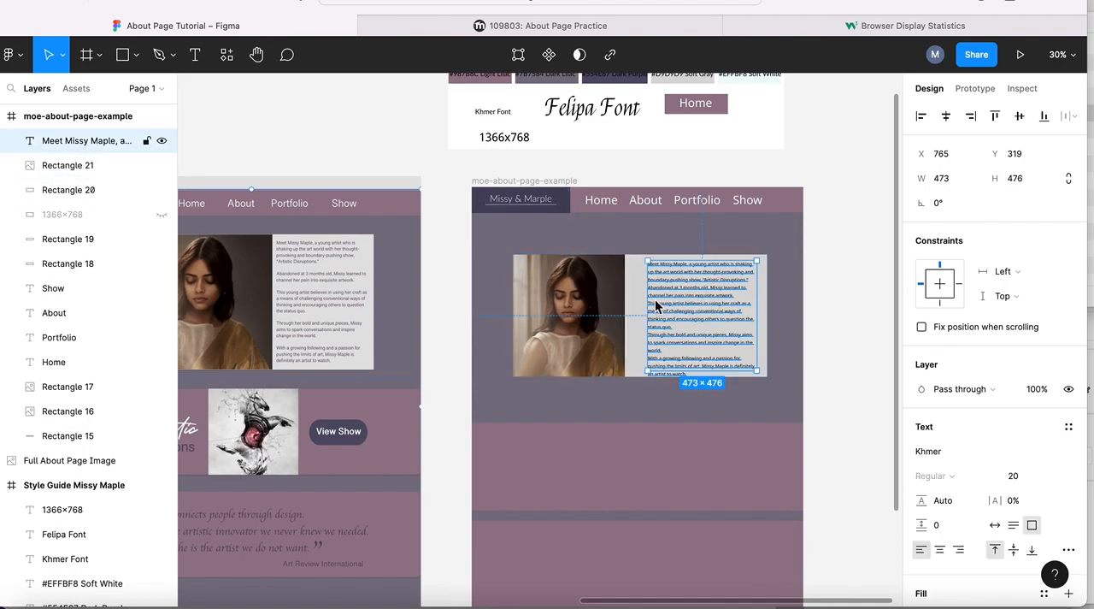
pyautogui.moveTo(647, 374); pyautogui.dragTo(634, 376)
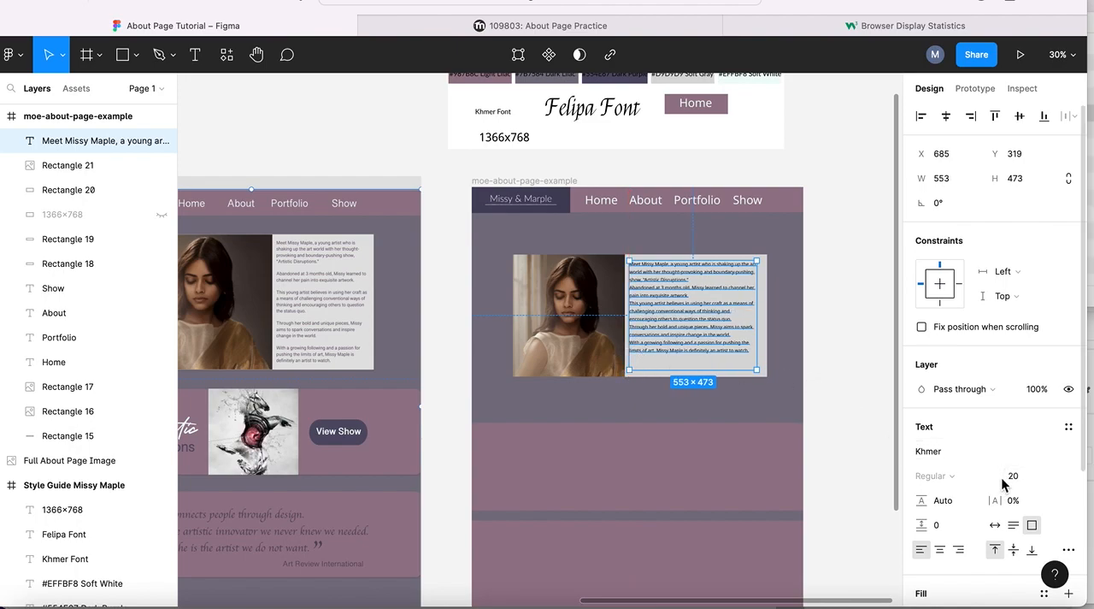
pyautogui.moveTo(1005, 477); pyautogui.dragTo(1005, 476)
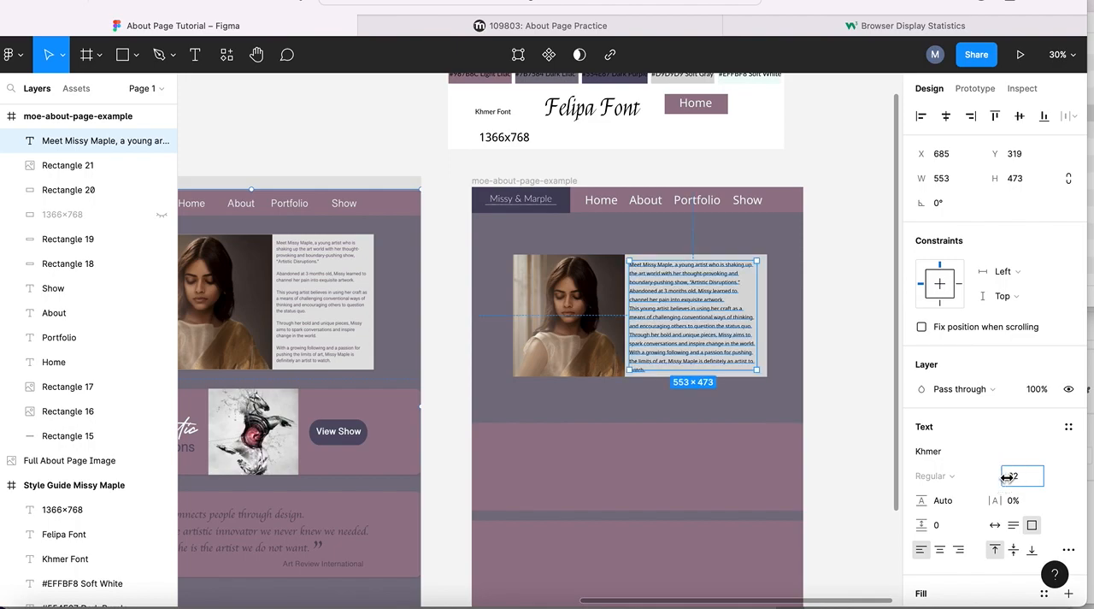
# - Insert a blank line after each of the first three biography paragraphs and deselect the text box
pyautogui.doubleClick(676, 284)
pyautogui.click(747, 283)
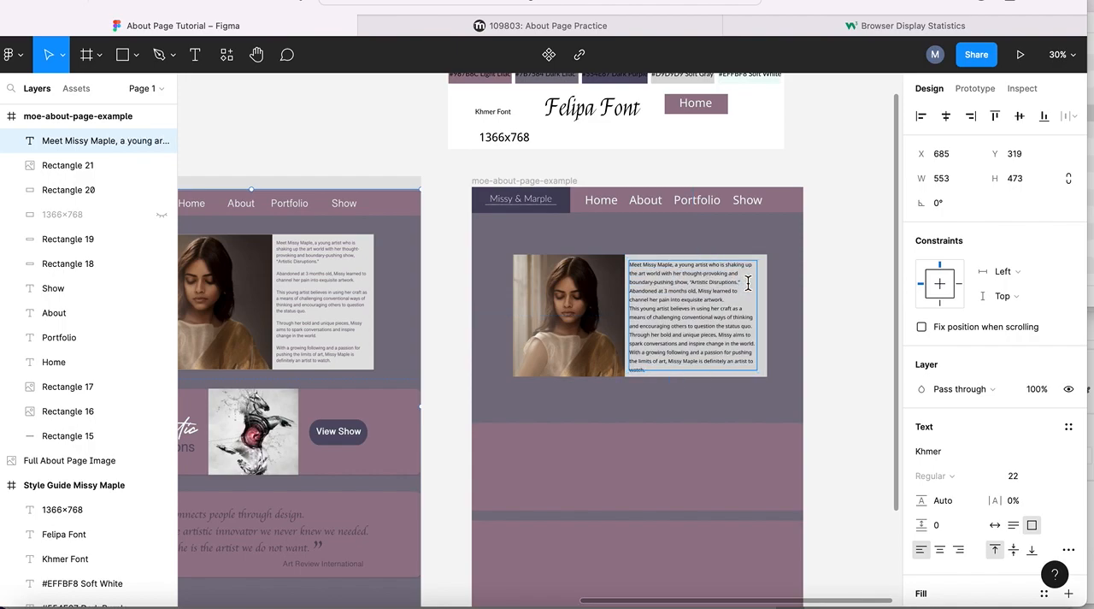
pyautogui.press('Return')
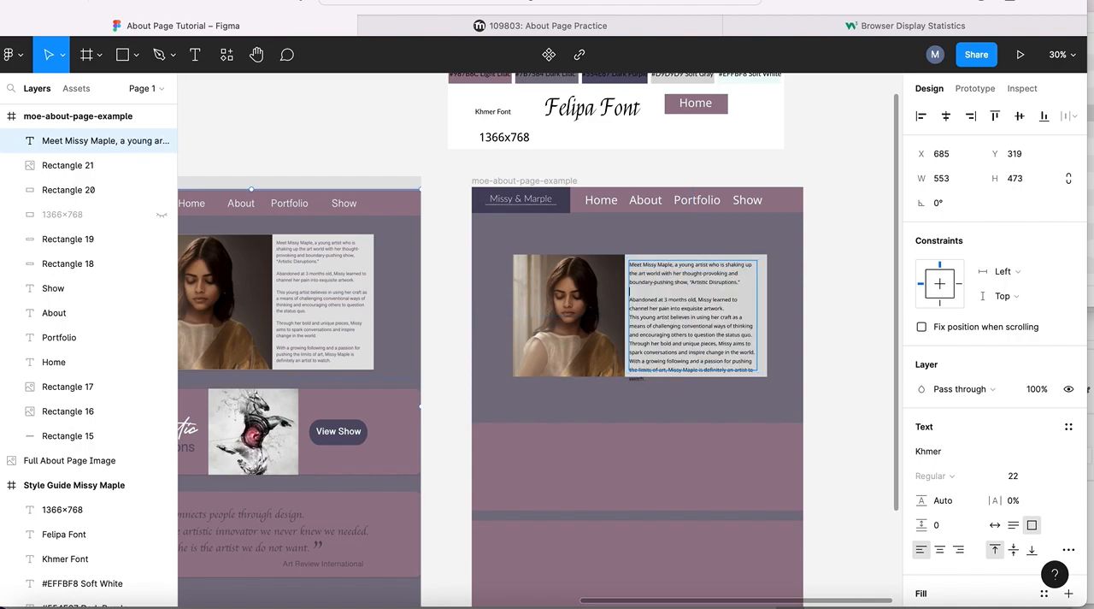
pyautogui.click(737, 309)
pyautogui.press('Return')
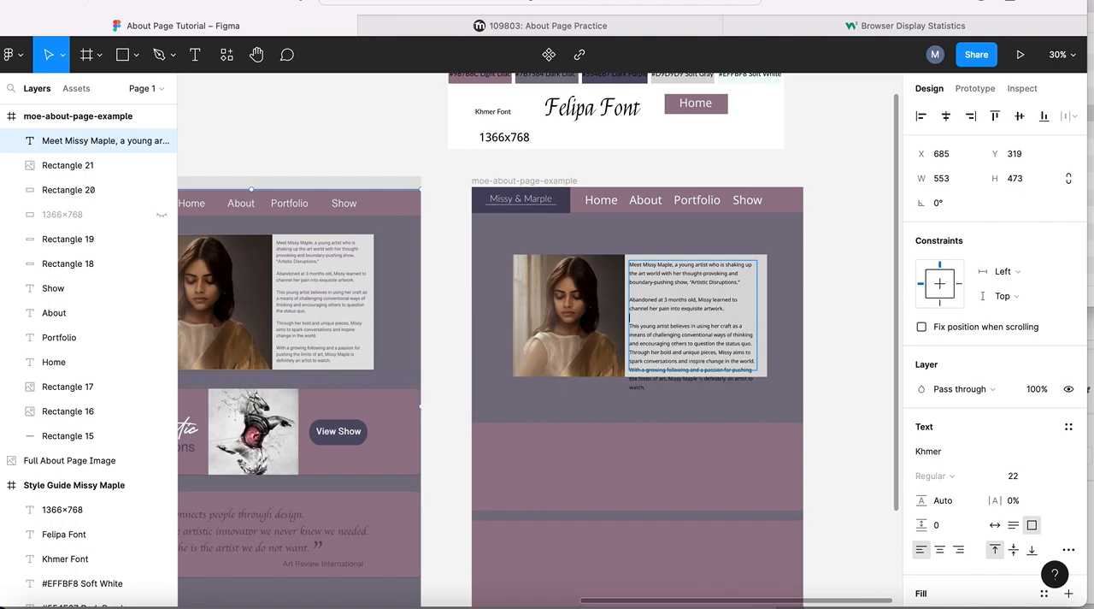
pyautogui.click(633, 352)
pyautogui.press('Return')
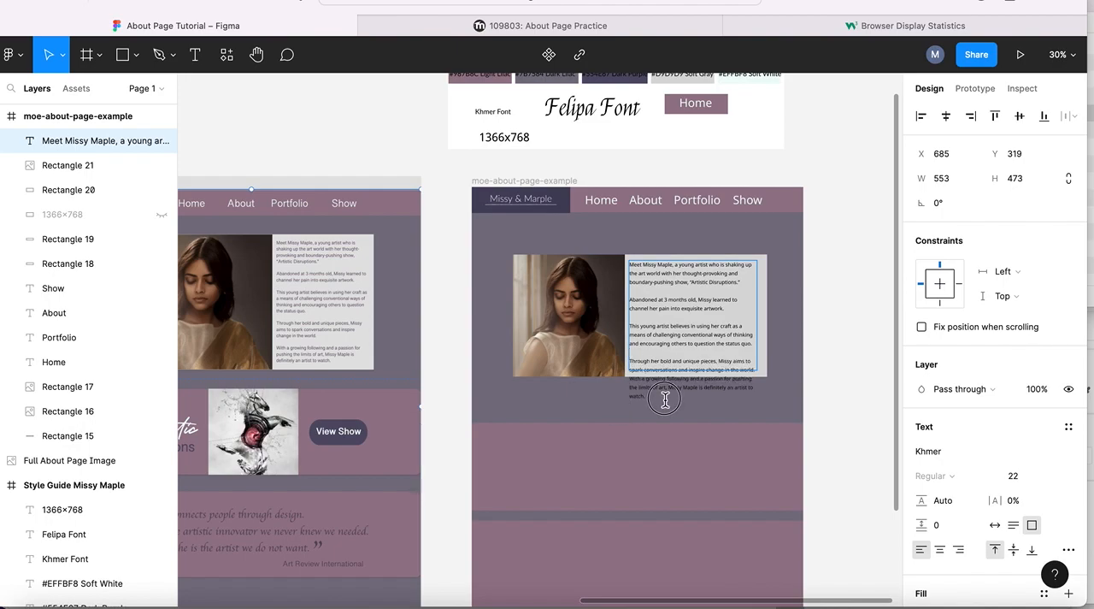
pyautogui.press('Escape')
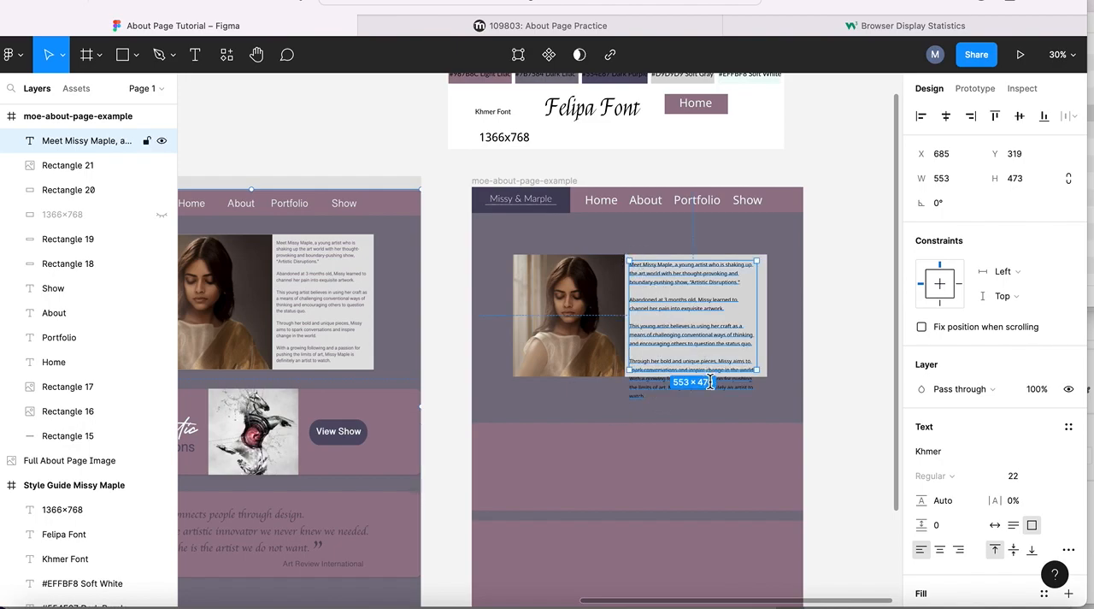
pyautogui.click(657, 393)
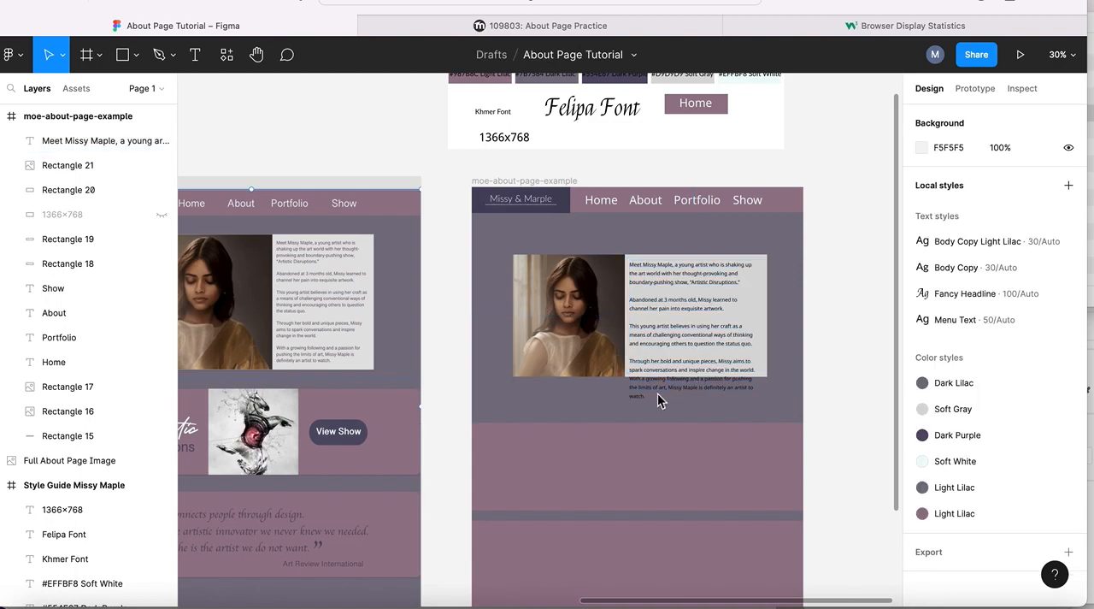
# - Resize the biography text box to about 573 × 470 and set the font size of all its text to 20
pyautogui.click(752, 314)
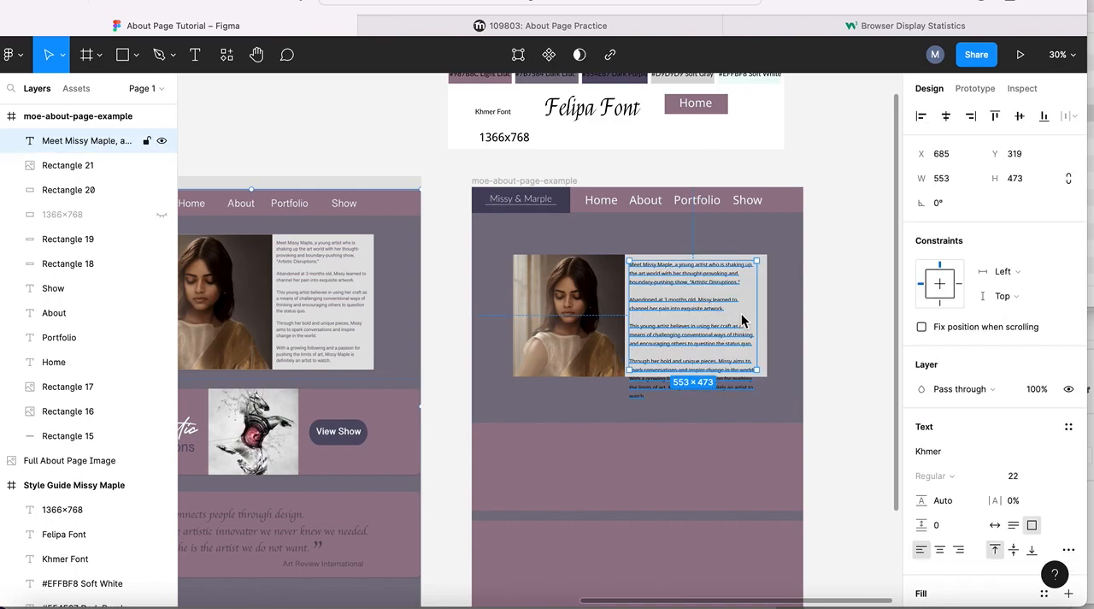
pyautogui.moveTo(758, 371); pyautogui.dragTo(764, 373)
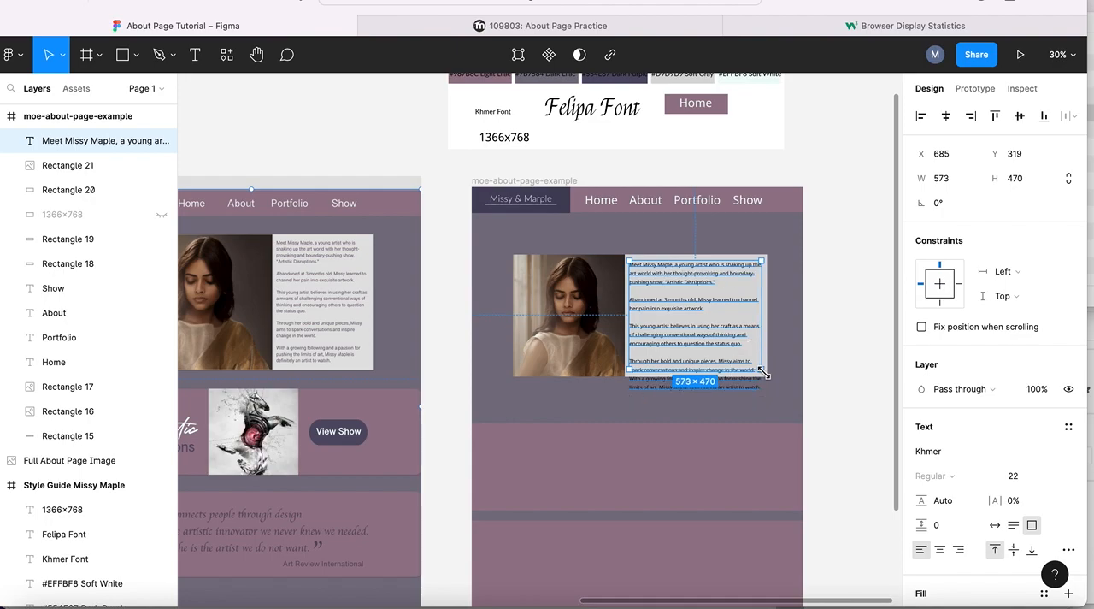
pyautogui.tripleClick(676, 305)
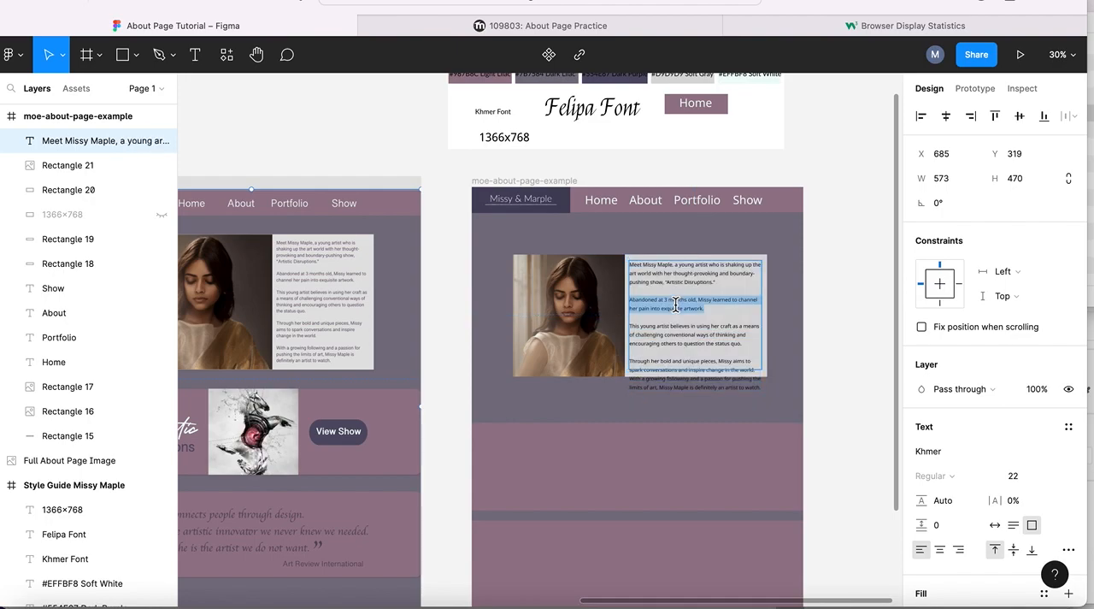
pyautogui.hotkey('ctrl', 'a')
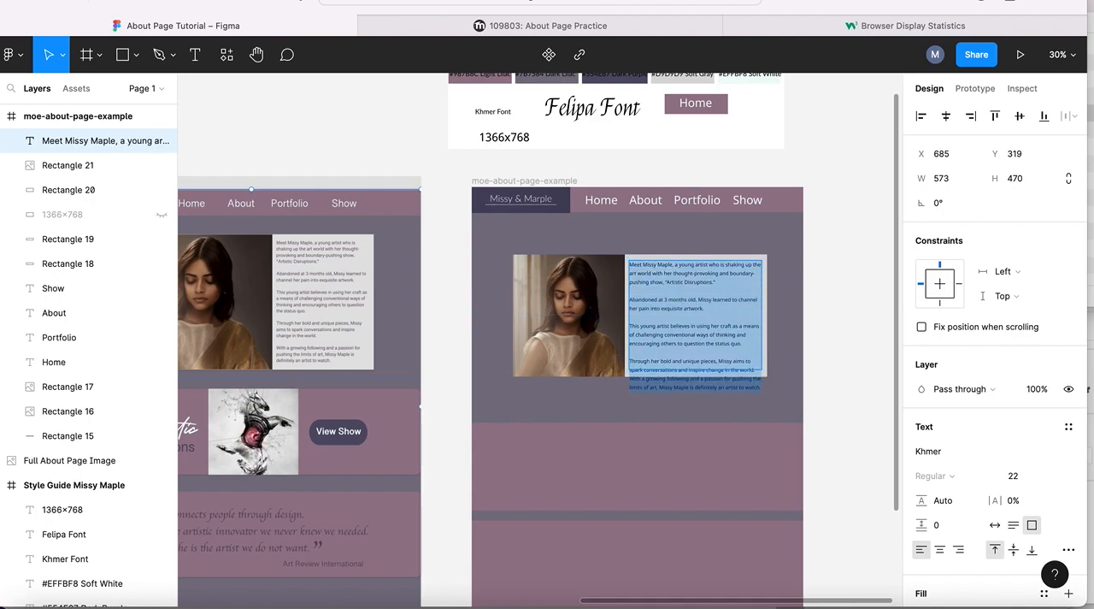
pyautogui.click(1006, 479)
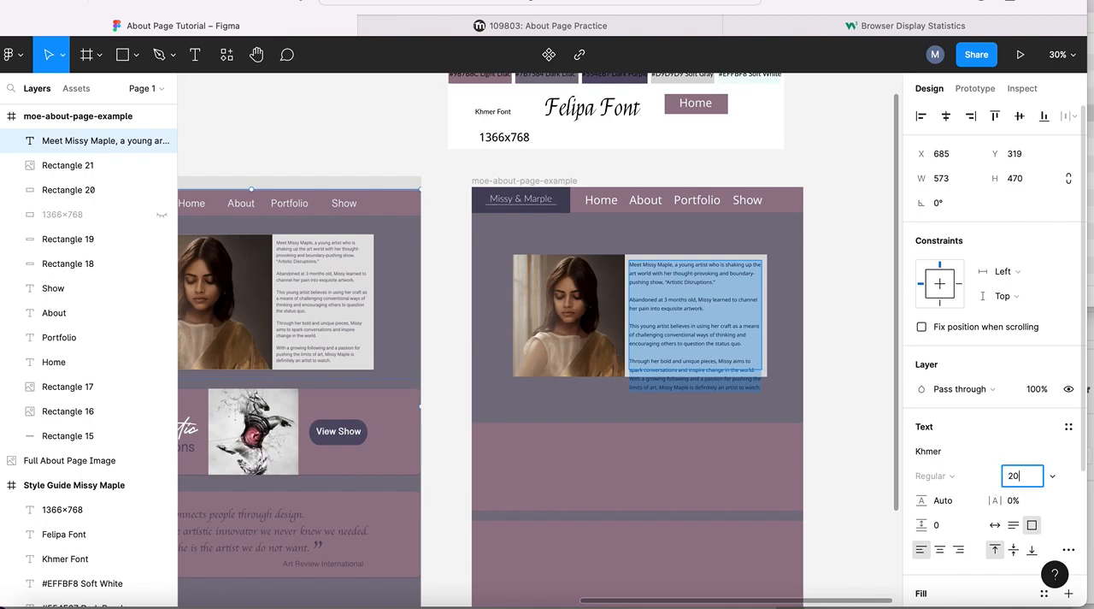
pyautogui.write('20')
pyautogui.press('Return')
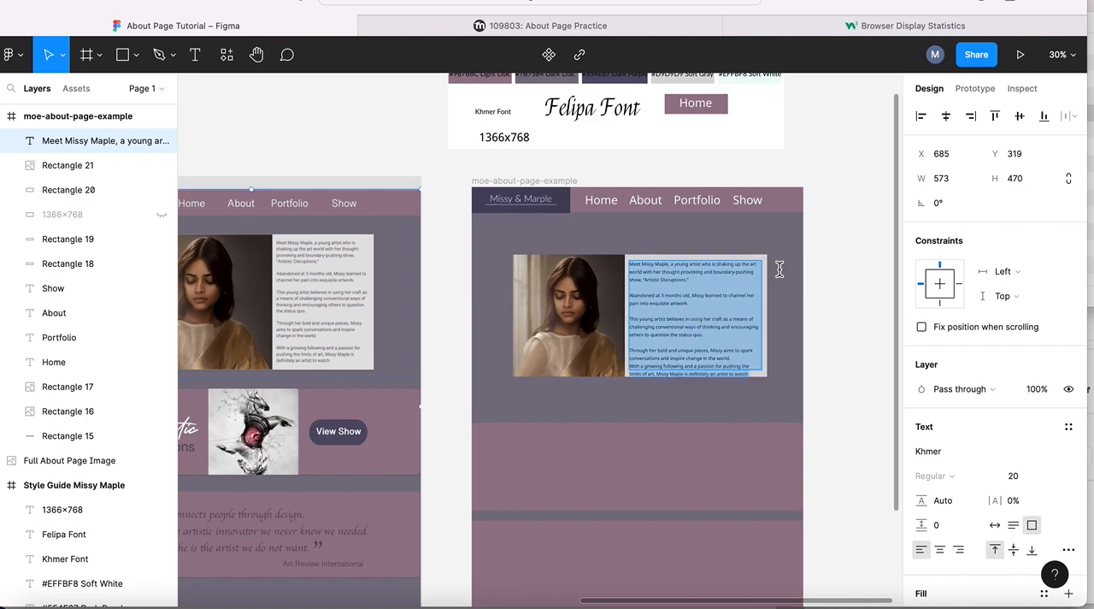
# - Move the biography text box to X 690, Y 297 within the soft gray area
pyautogui.click(612, 424)
pyautogui.click(686, 288)
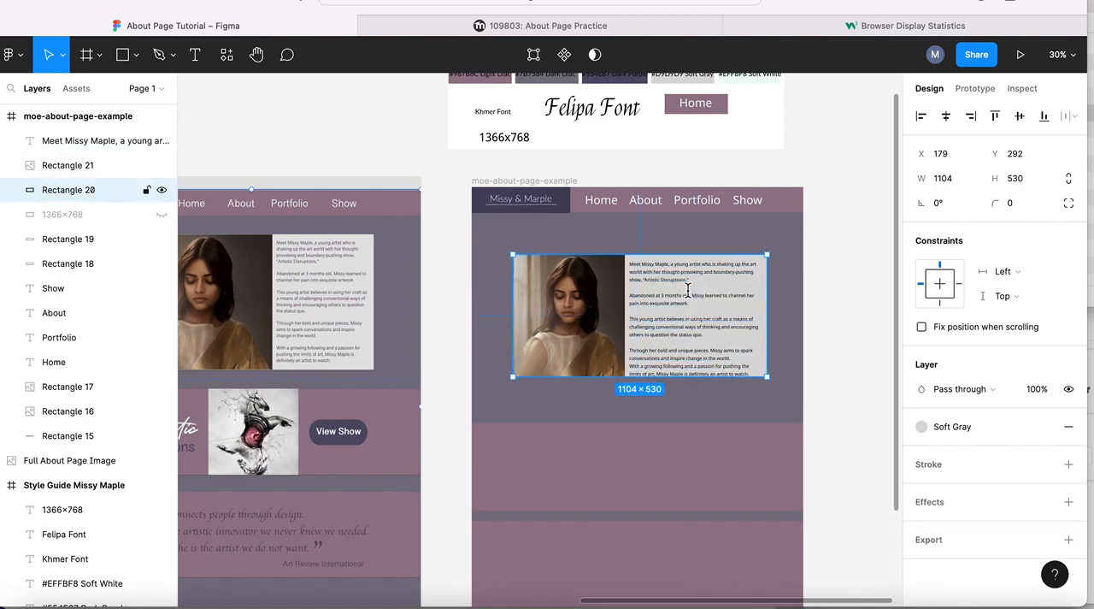
pyautogui.click(656, 274)
pyautogui.moveTo(656, 274); pyautogui.dragTo(655, 280)
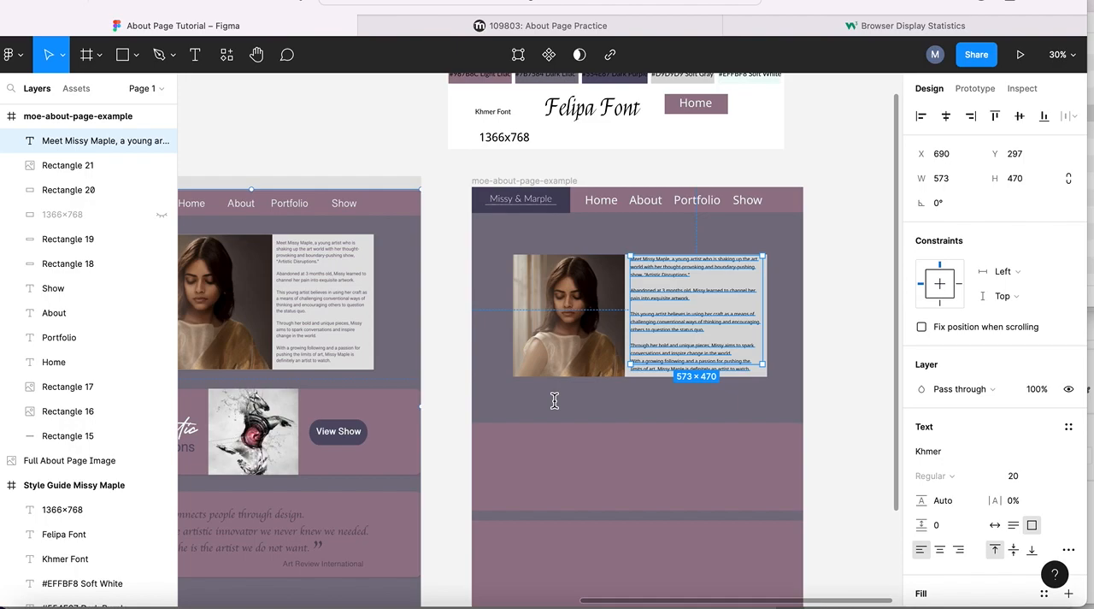
# - Move both light lilac bands upward beneath the biography section, placing the lower band at X 11, Y 1309
pyautogui.click(628, 416)
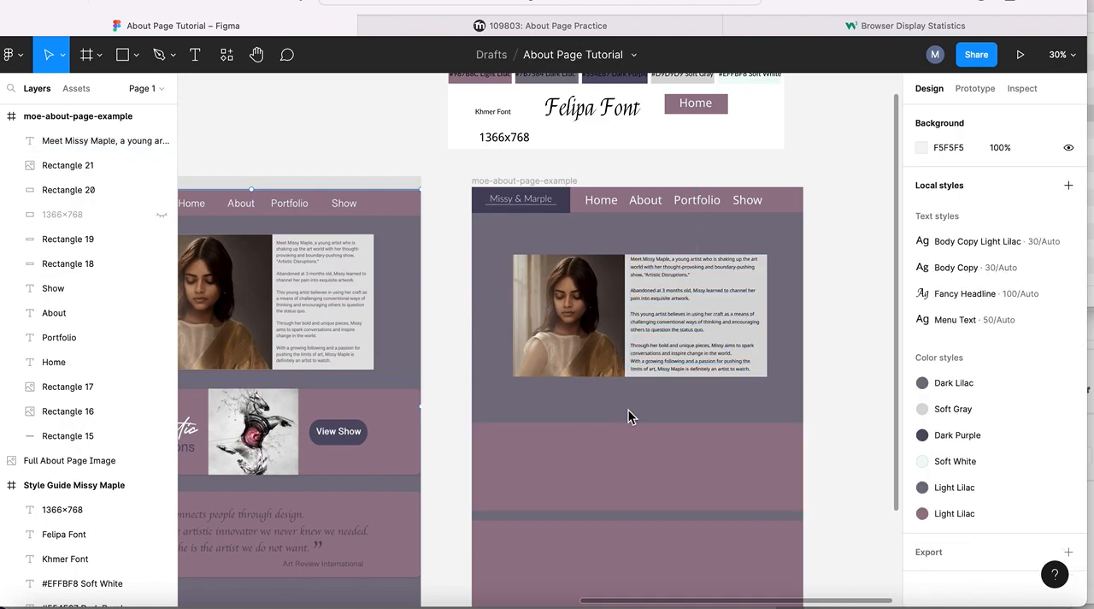
pyautogui.scroll(-3, 628, 416)
pyautogui.hscroll(-2, 628, 416)
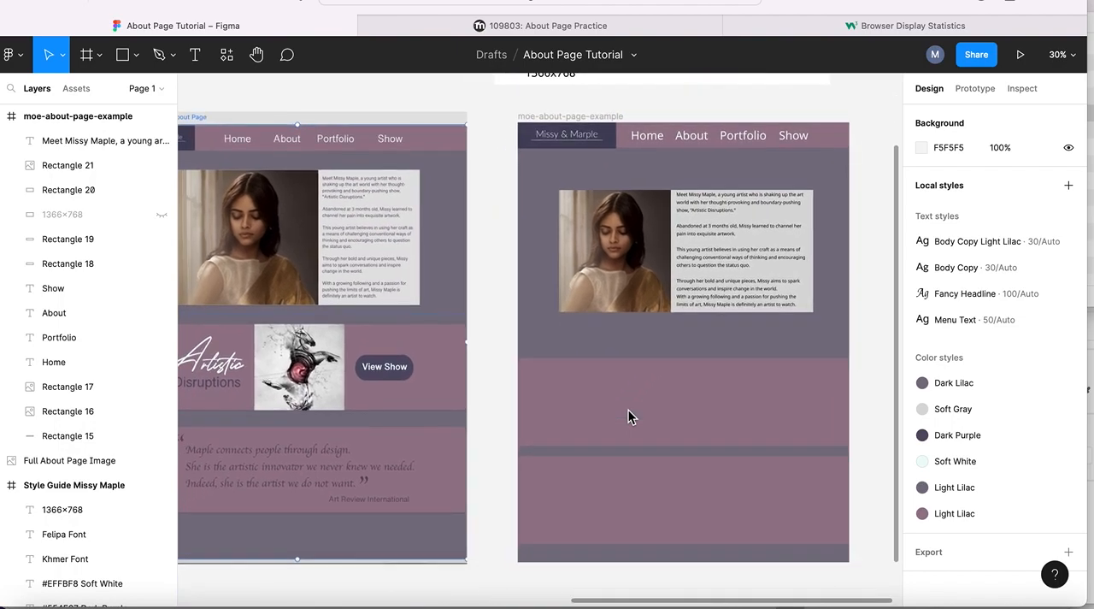
pyautogui.moveTo(628, 403); pyautogui.dragTo(627, 372)
pyautogui.moveTo(627, 511); pyautogui.dragTo(624, 481)
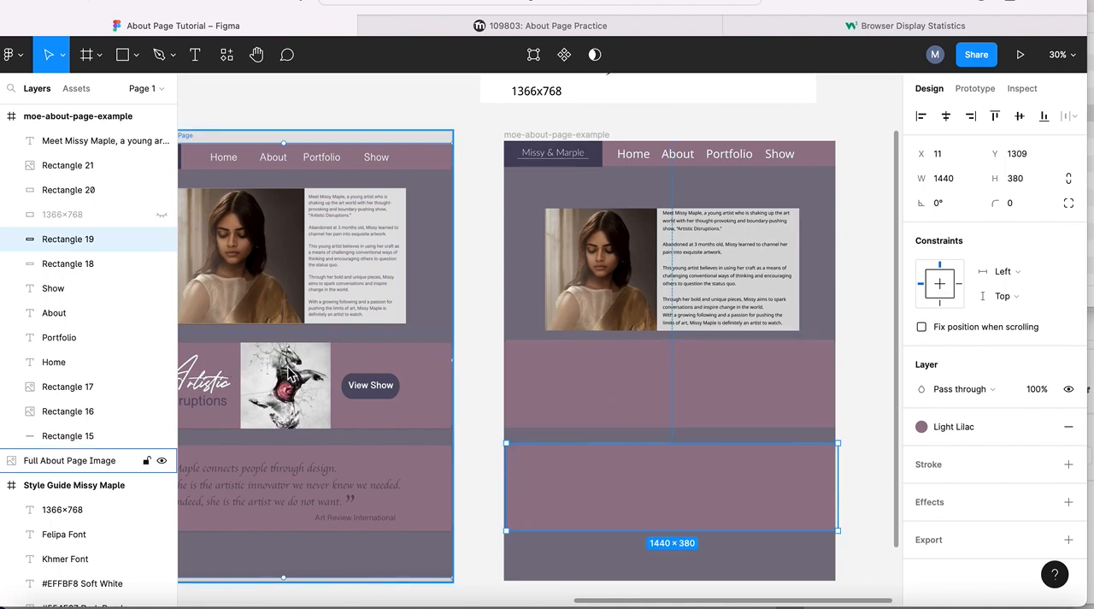
# - Review the About Page Practice assignment text and the Artistic Disruptions section in the example page image
pyautogui.click(222, 468)
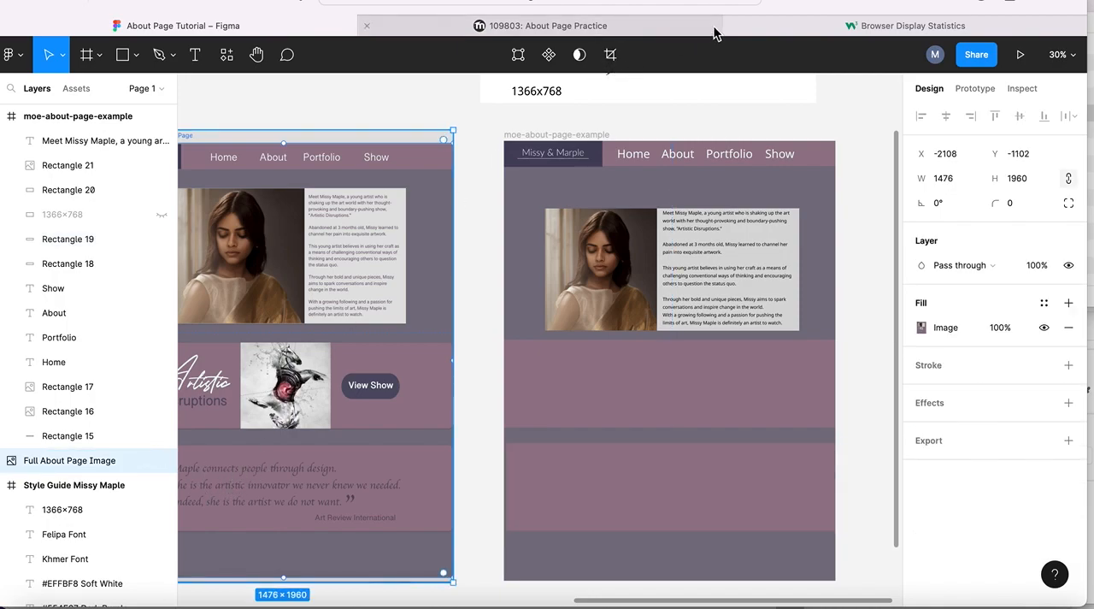
pyautogui.click(610, 23)
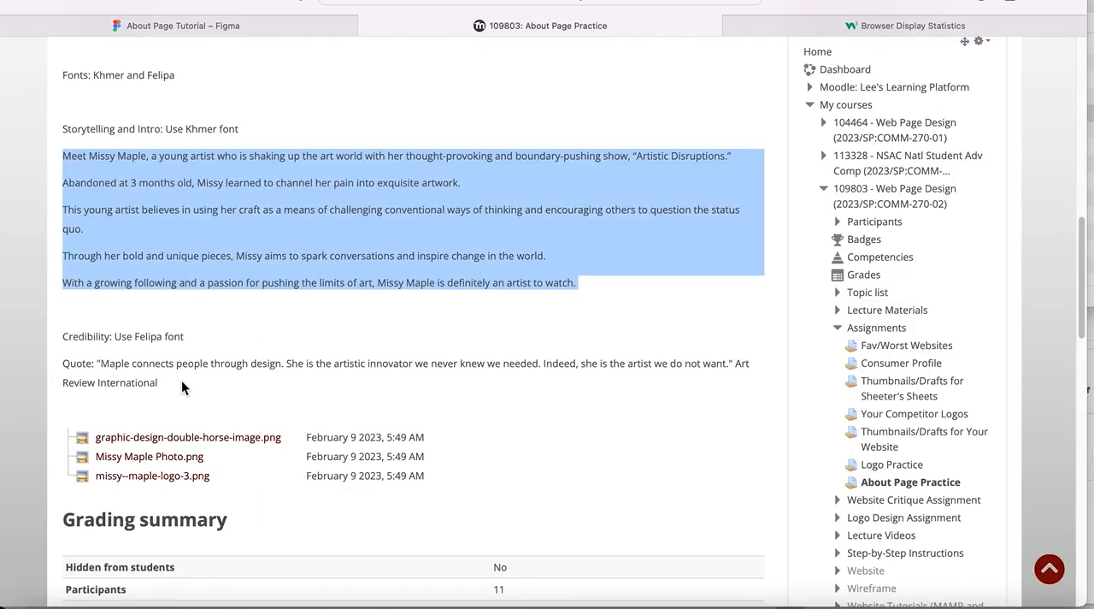
pyautogui.click(203, 29)
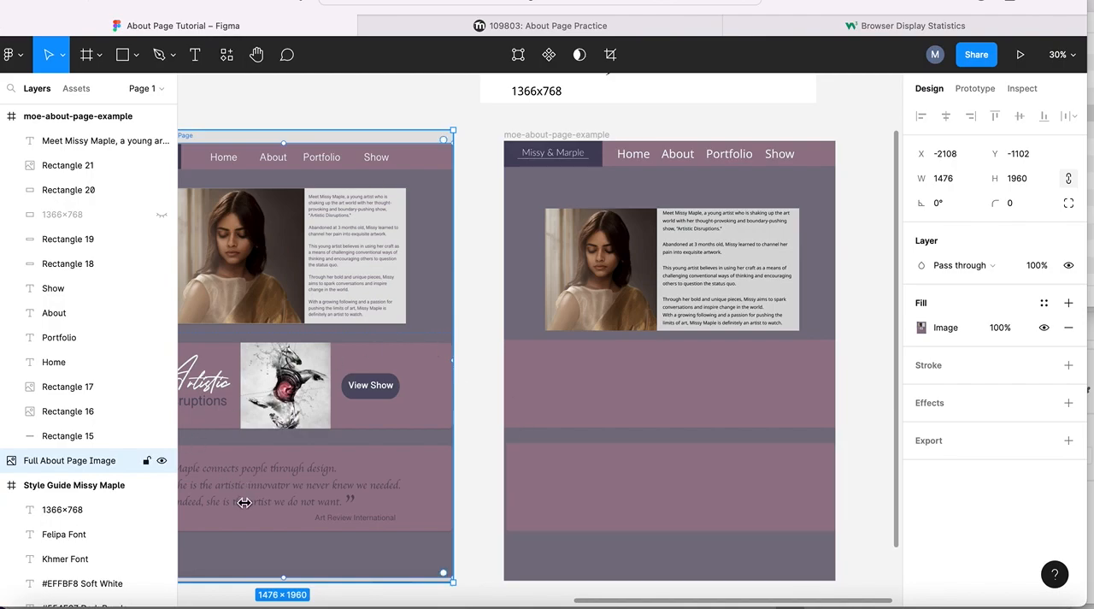
pyautogui.doubleClick(205, 378)
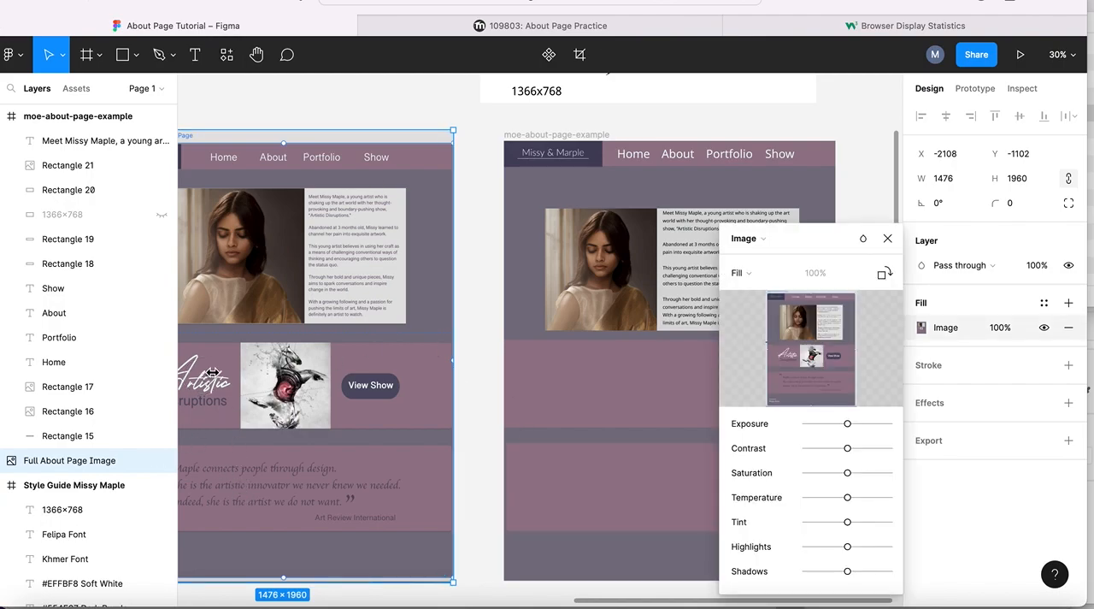
pyautogui.hscroll(-1, 213, 372)
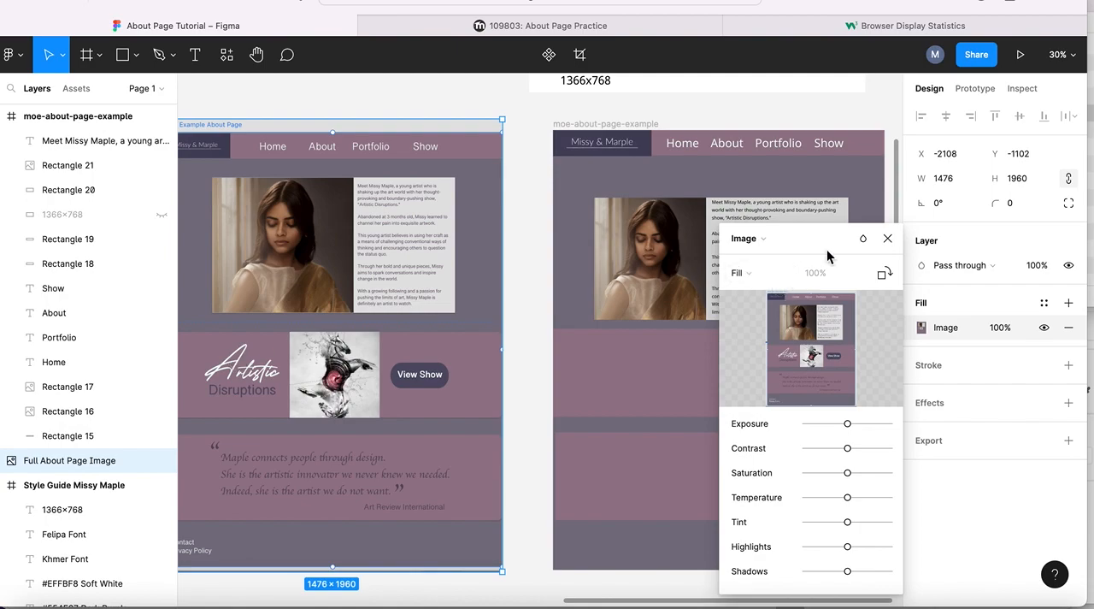
pyautogui.click(888, 240)
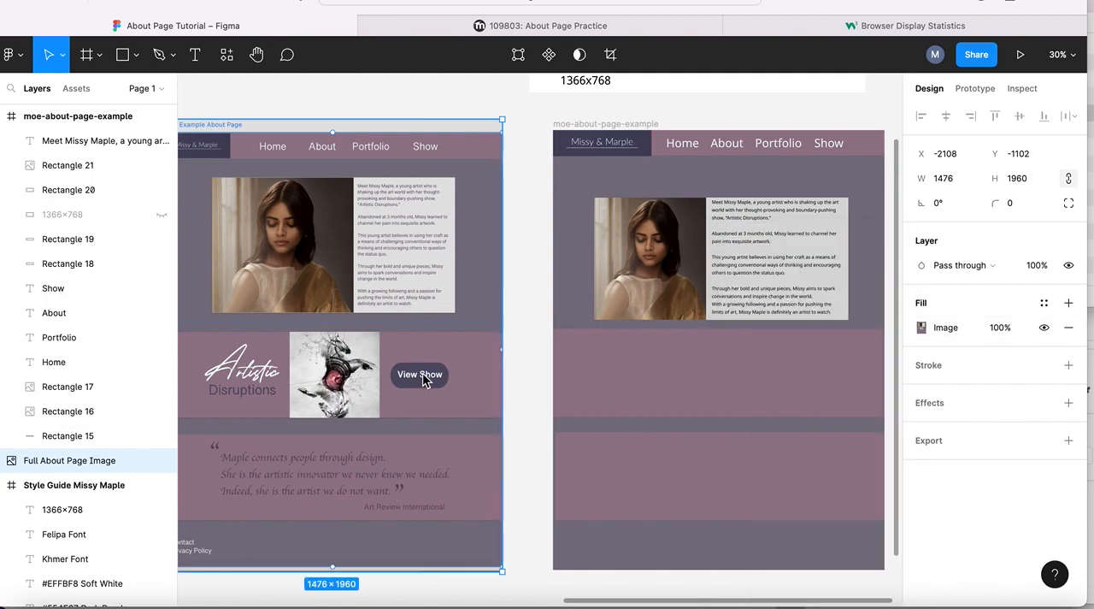
pyautogui.hscroll(1, 655, 367)
pyautogui.hscroll(1, 654, 366)
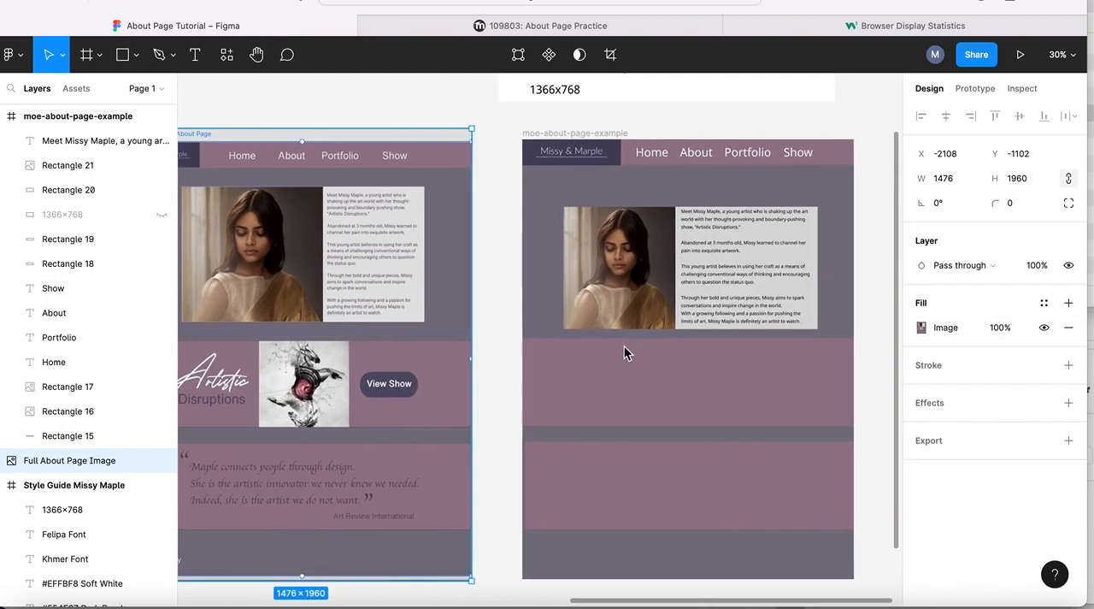
# - Add the text "Artistic" on the upper light lilac band and apply the Fancy Headline text style
pyautogui.click(197, 56)
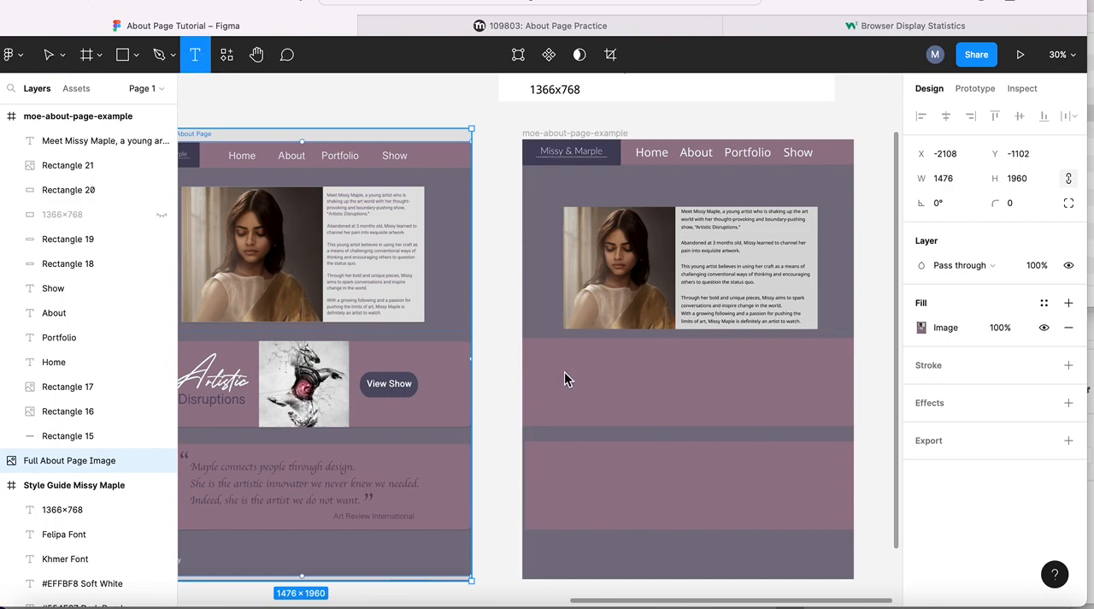
pyautogui.click(564, 371)
pyautogui.click(196, 55)
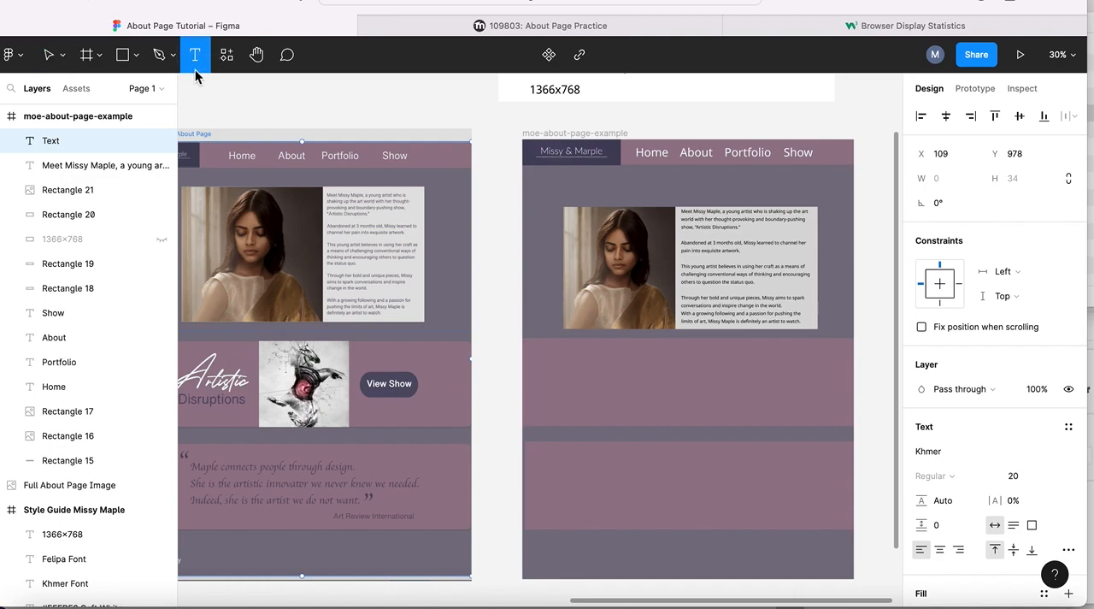
pyautogui.click(569, 372)
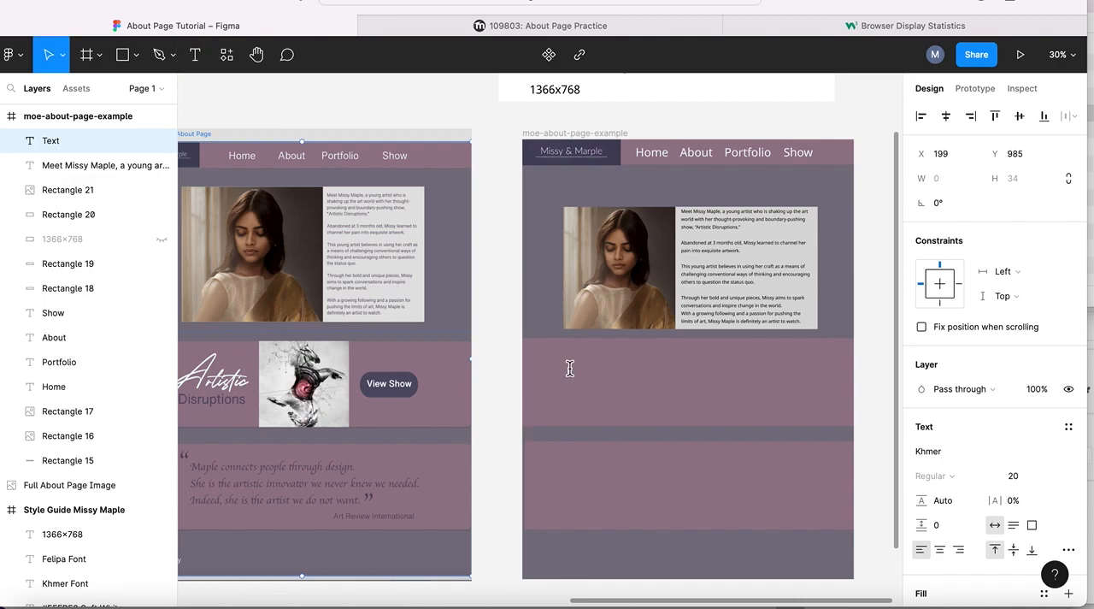
pyautogui.write('Artistic')
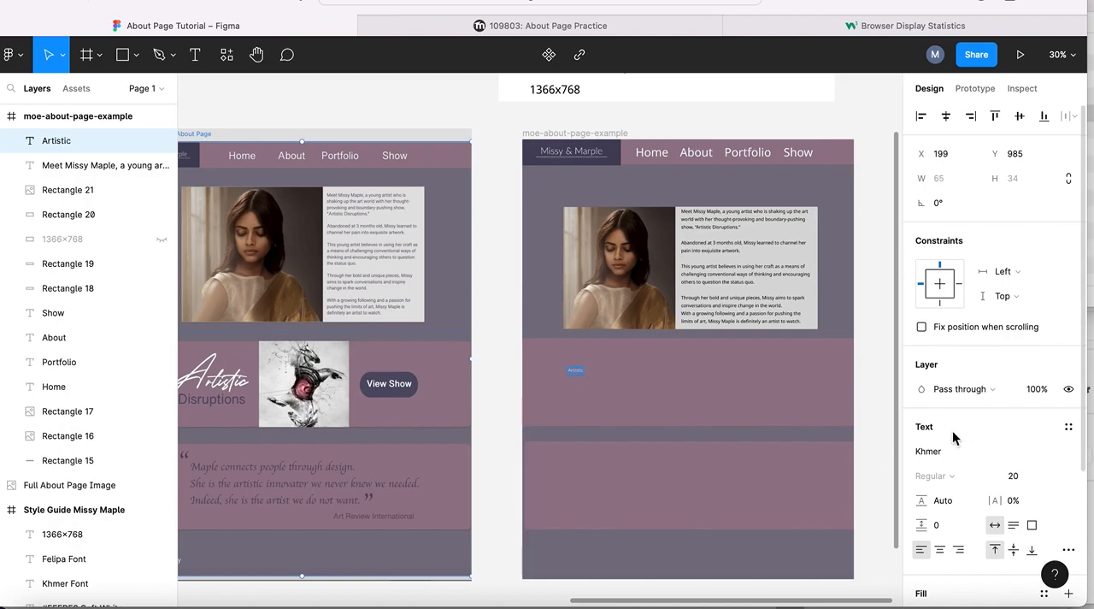
pyautogui.click(1067, 426)
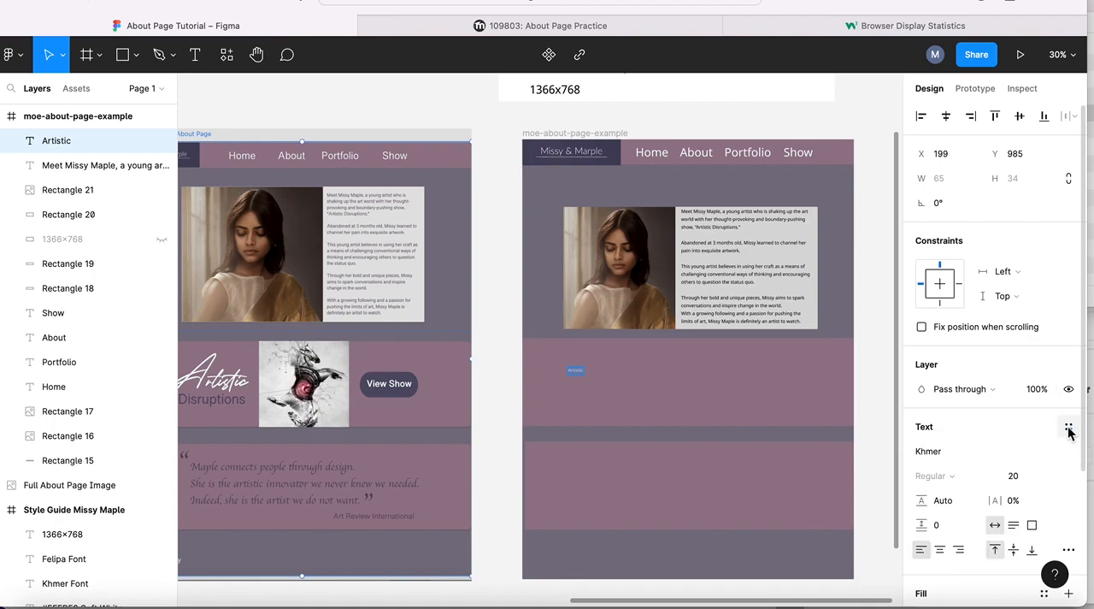
pyautogui.click(1069, 429)
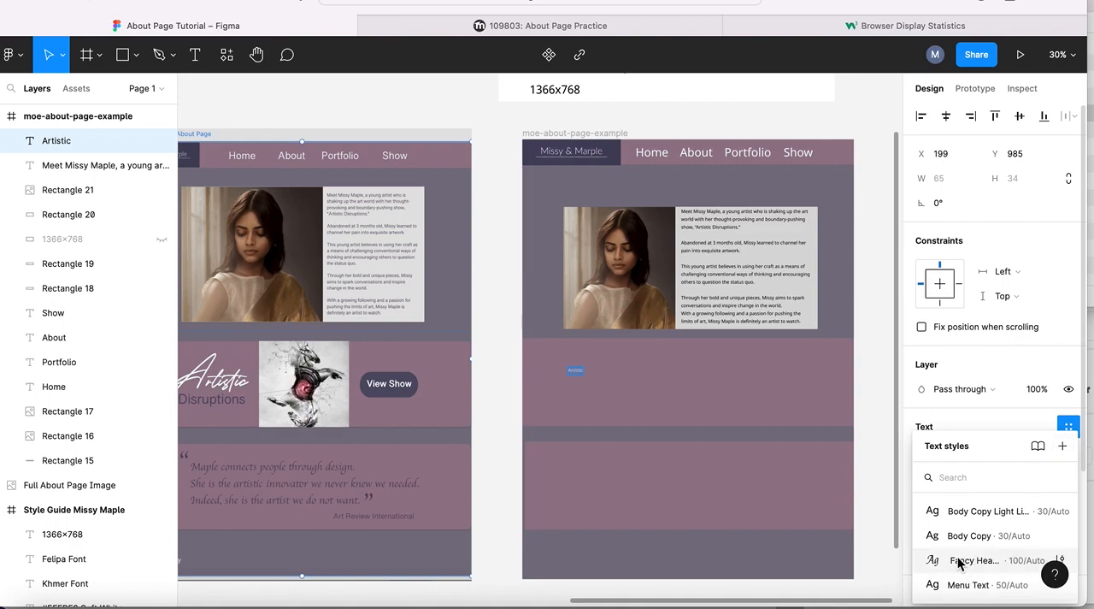
pyautogui.click(959, 561)
pyautogui.doubleClick(605, 380)
pyautogui.click(498, 350)
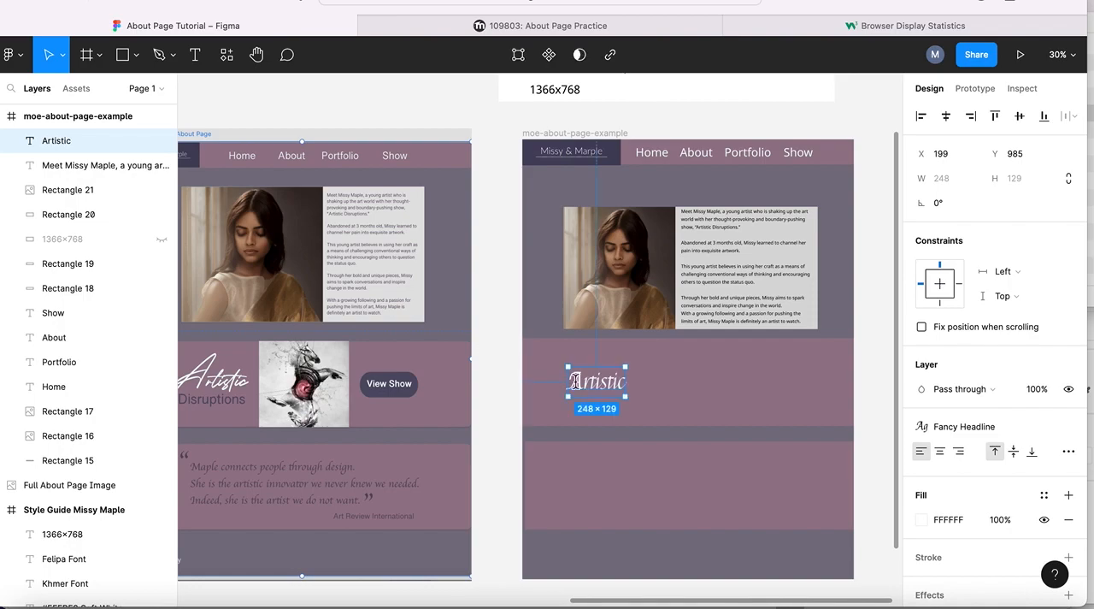
# - Tighten the "Artistic" text box to 248 × 126 and move it to X 157, Y 925 on the upper light lilac band
pyautogui.click(597, 381)
pyautogui.moveTo(596, 380)
pyautogui.mouseDown()
pyautogui.moveTo(600, 366)
pyautogui.moveTo(595, 383)
pyautogui.moveTo(581, 383)
pyautogui.mouseUp()
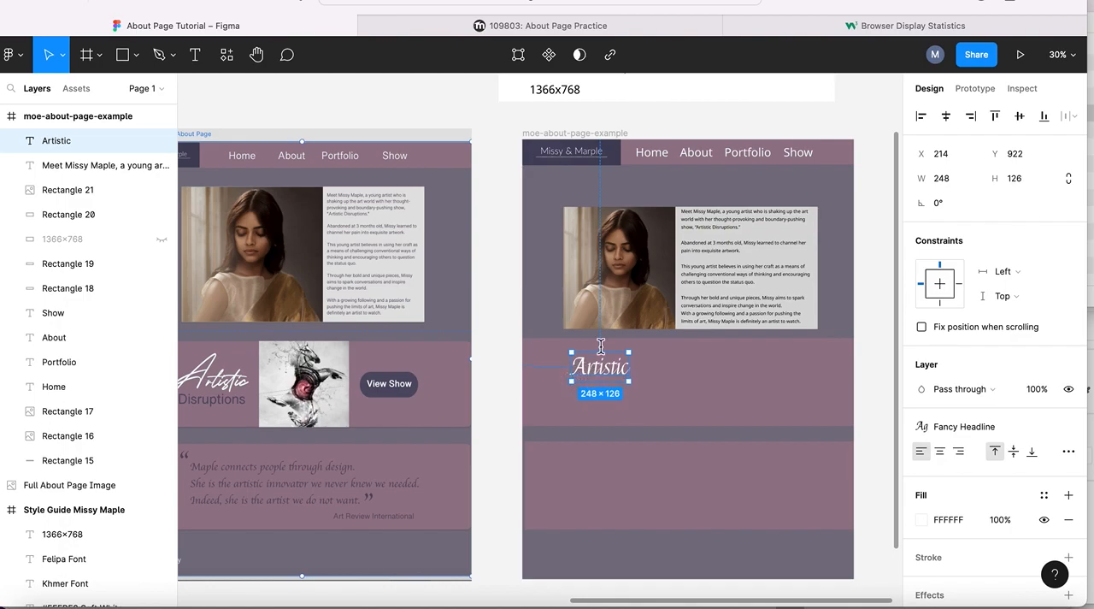
pyautogui.press('Escape')
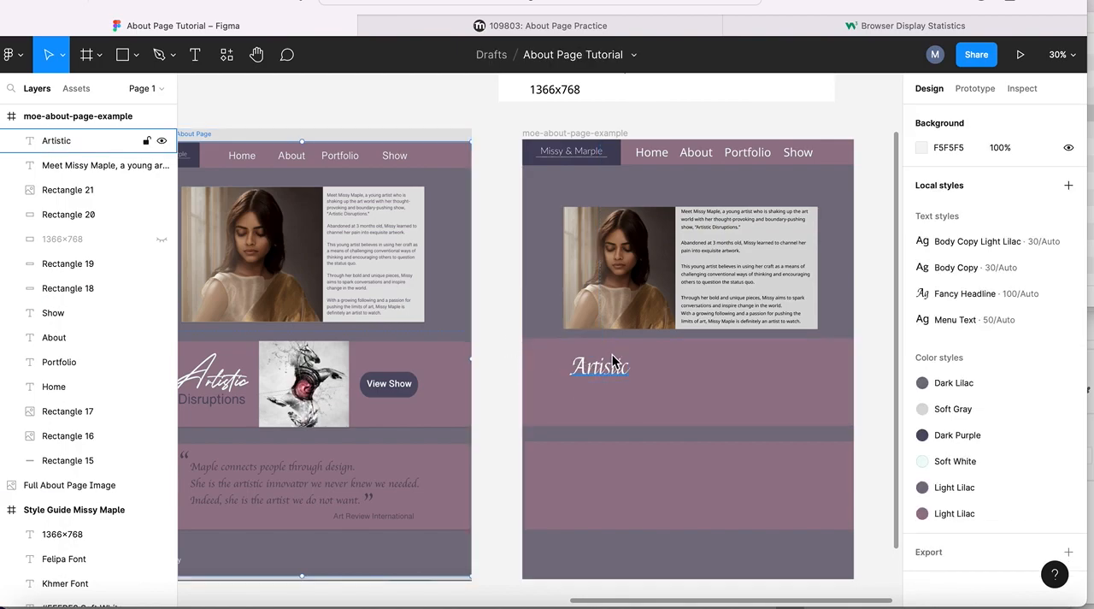
pyautogui.moveTo(617, 361); pyautogui.dragTo(595, 380)
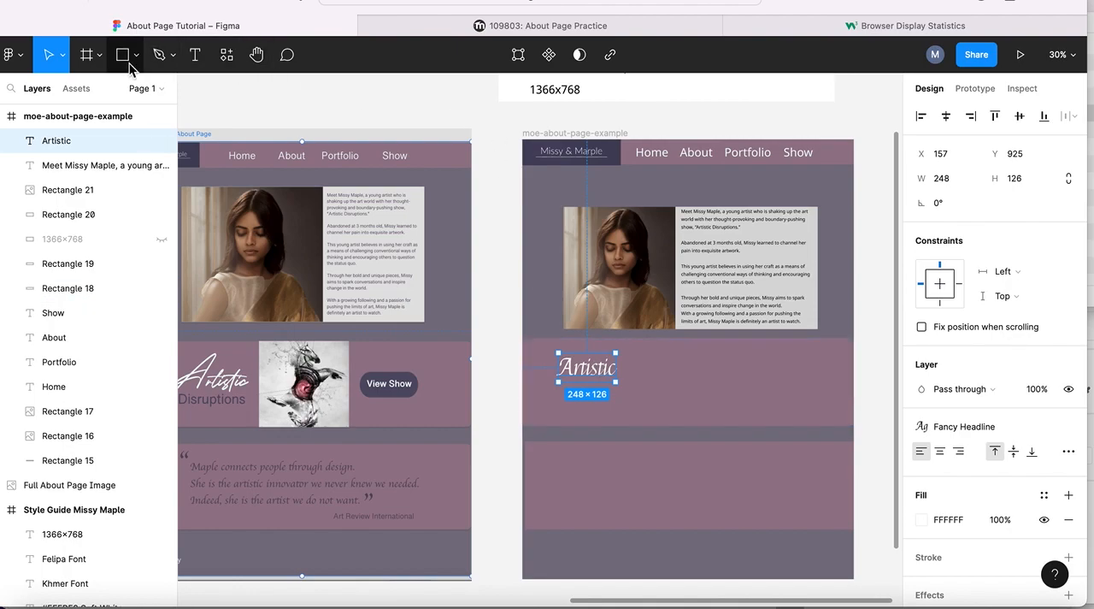
# - Add a separate "Disruptions" text below "Artistic" and select all its characters
pyautogui.click(194, 55)
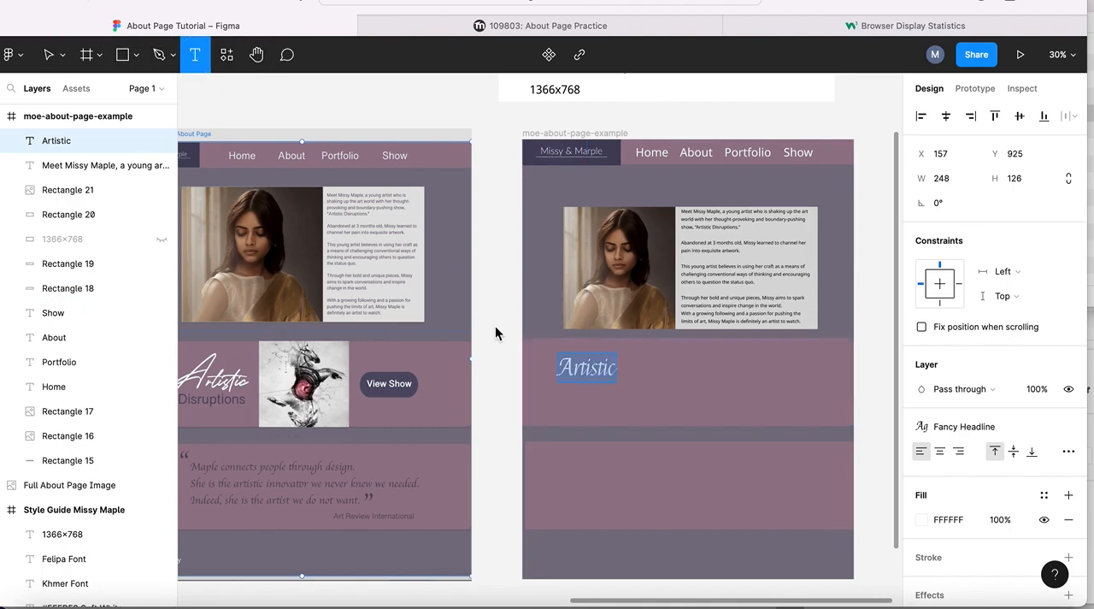
pyautogui.click(566, 400)
pyautogui.write('Disru')
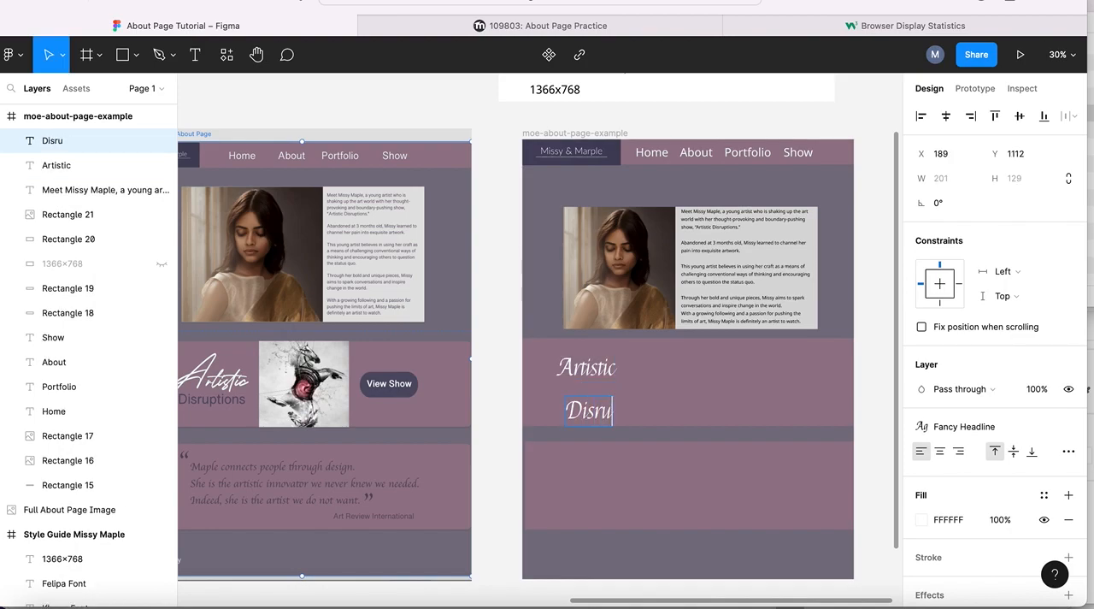
pyautogui.write('ptions')
pyautogui.press('super+a')
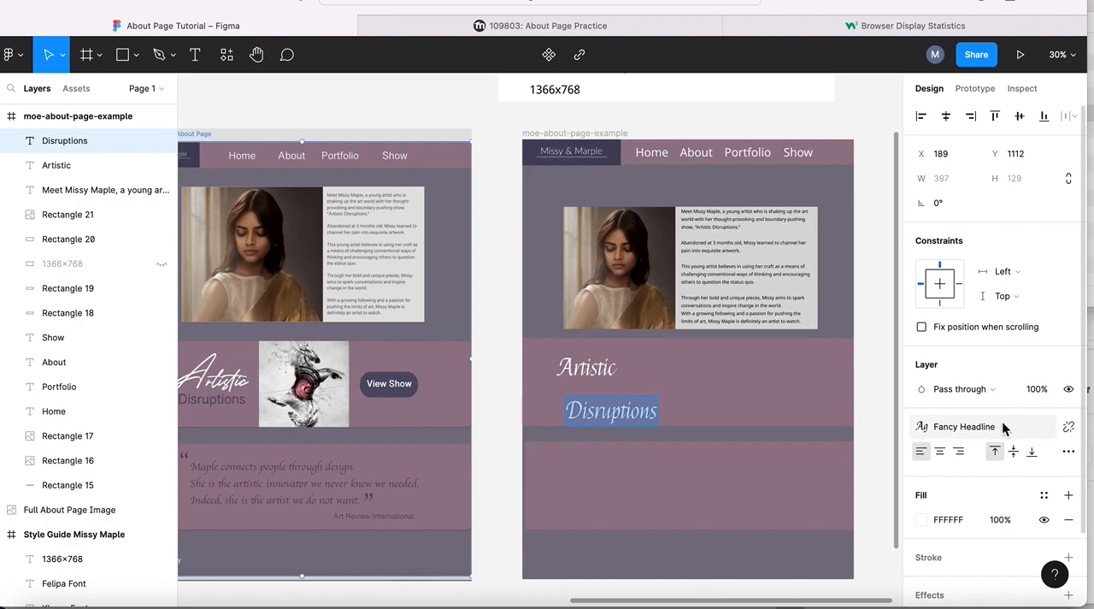
# - Detach the Fancy Headline style from "Disruptions" and set its font to Khmer at size 68
pyautogui.click(1069, 426)
pyautogui.click(943, 459)
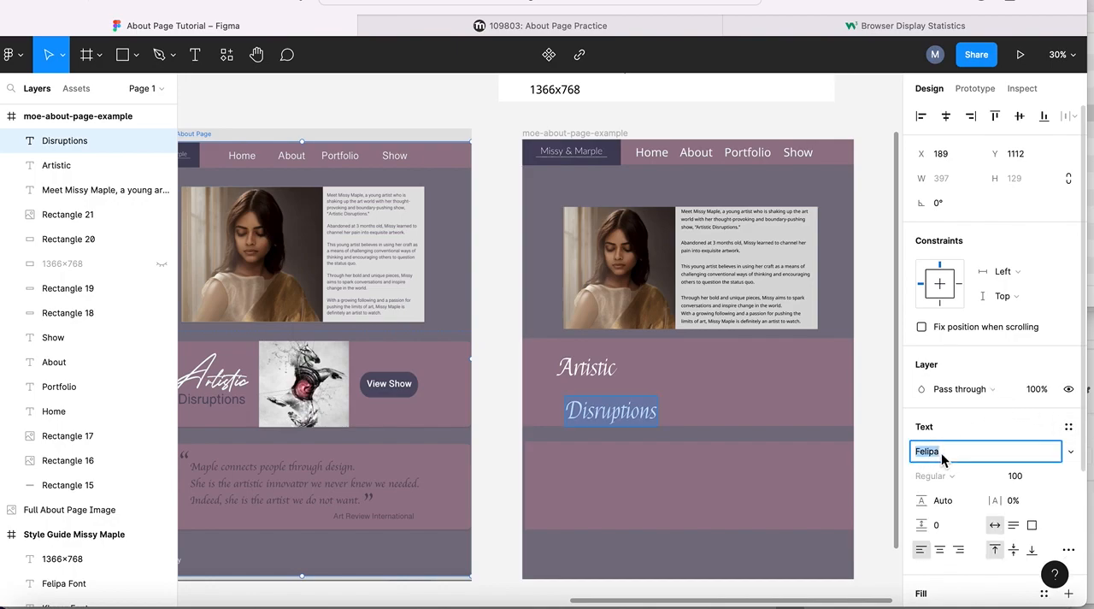
pyautogui.write('Khmer')
pyautogui.press('Return')
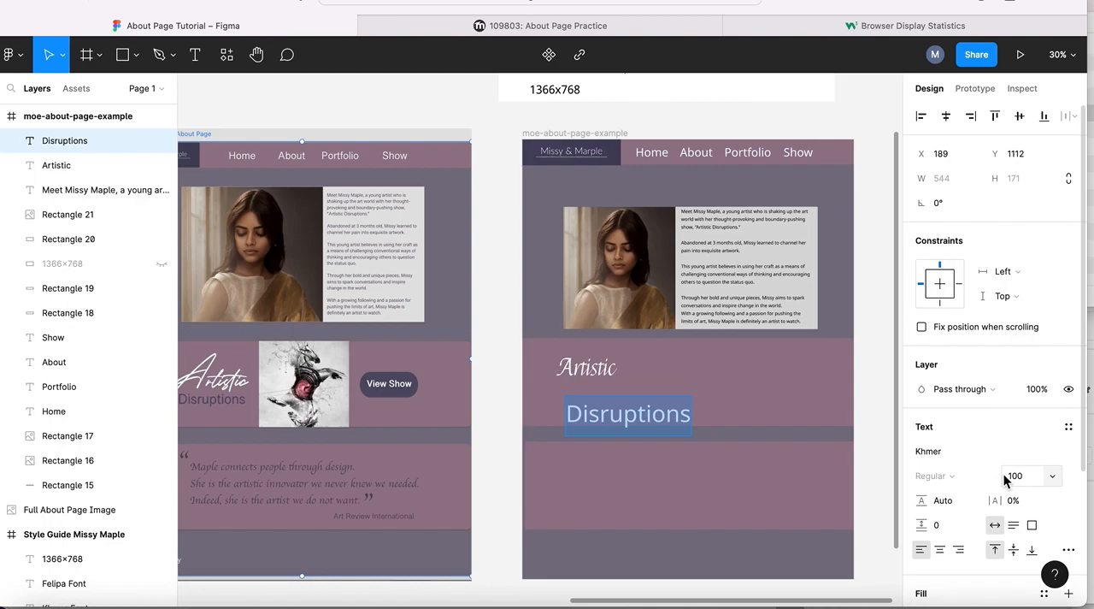
pyautogui.moveTo(1005, 475); pyautogui.dragTo(954, 472)
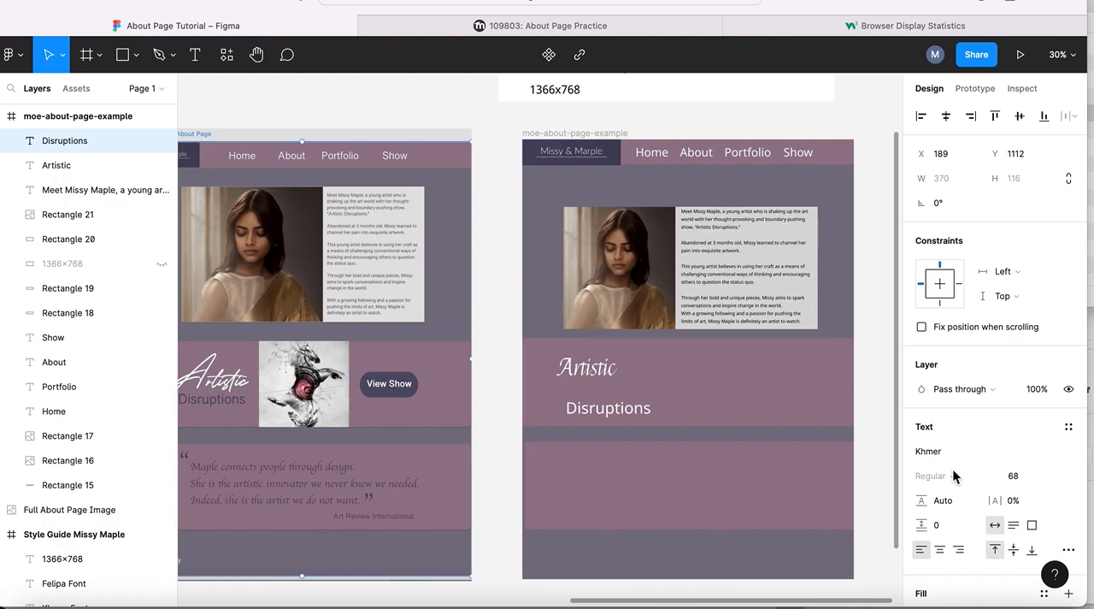
# - Apply the Dark Purple color style to "Disruptions" and move it directly beneath "Artistic", aligned with its left edge
pyautogui.scroll(-3, 946, 500)
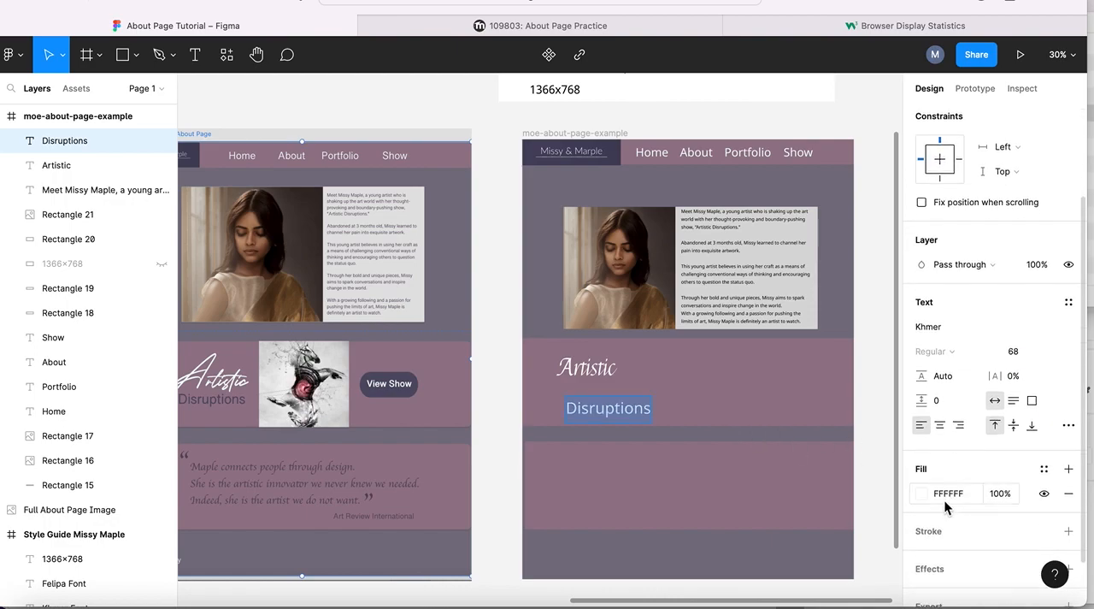
pyautogui.click(923, 493)
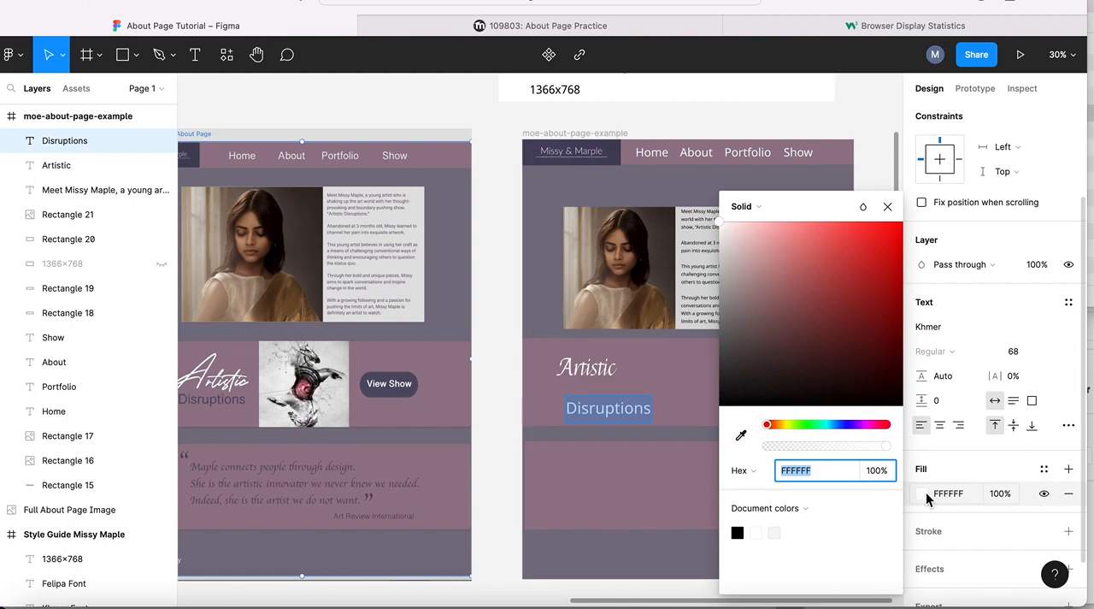
pyautogui.click(888, 206)
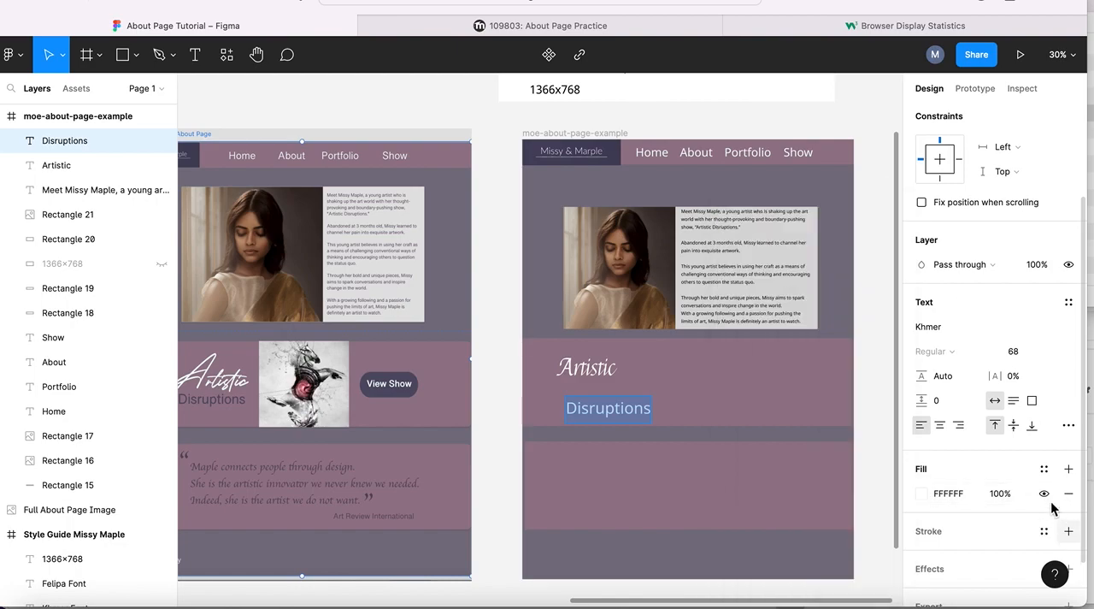
pyautogui.click(1044, 472)
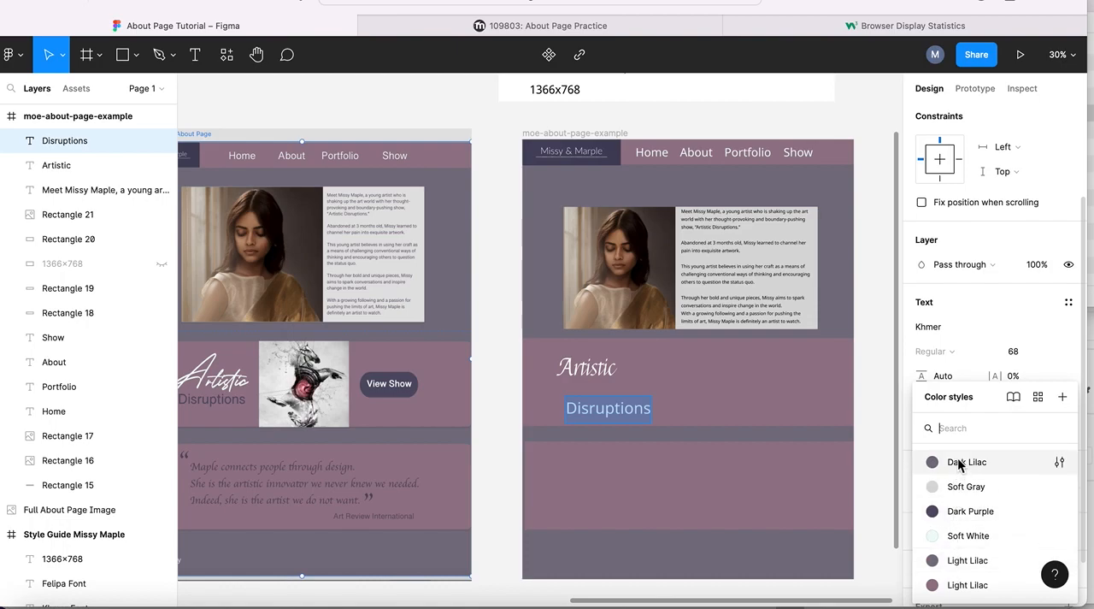
pyautogui.click(957, 511)
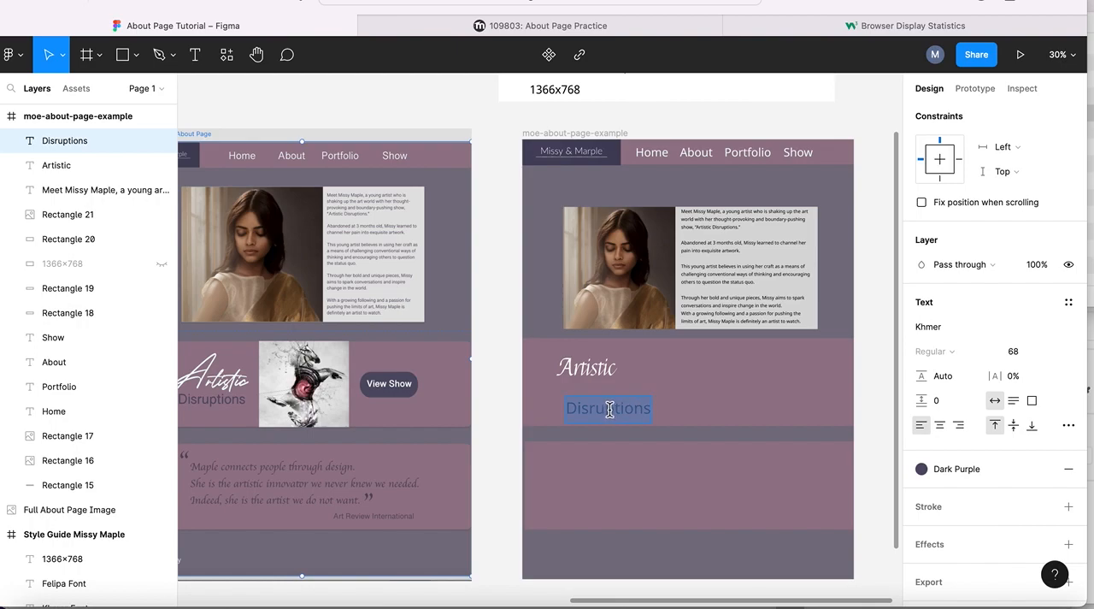
pyautogui.press('Escape')
pyautogui.moveTo(646, 404); pyautogui.dragTo(624, 390)
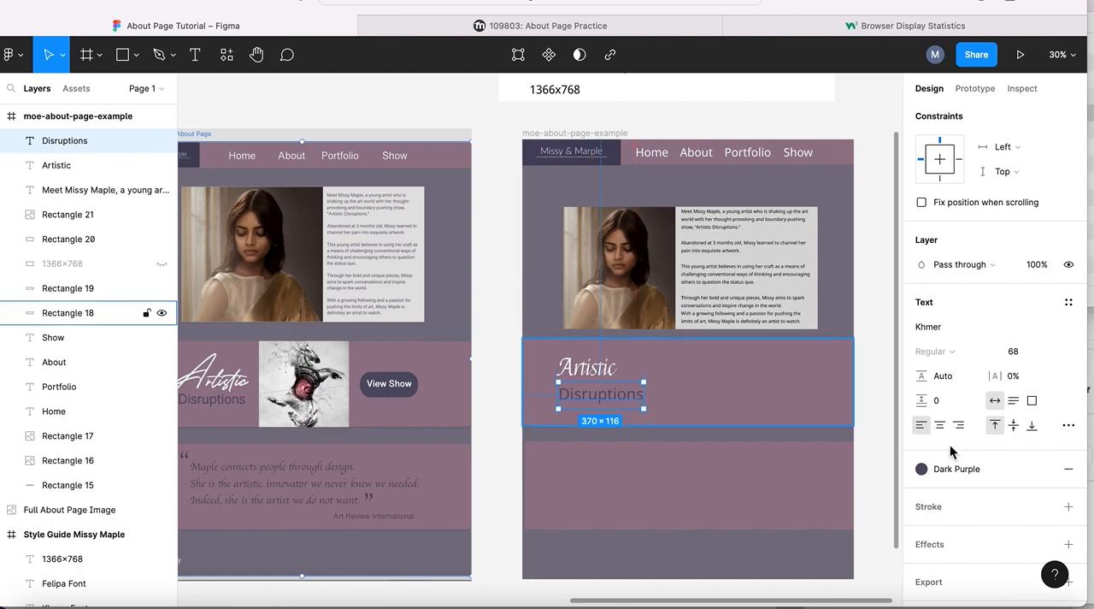
# - Set the font size of "Disruptions" to 44 and finish editing its text
pyautogui.doubleClick(610, 392)
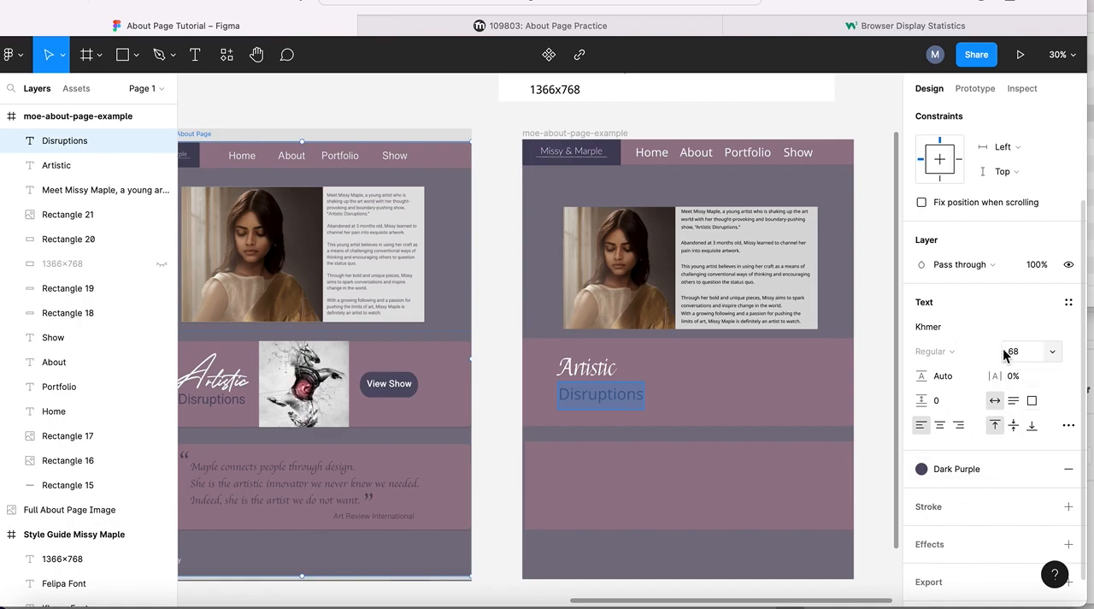
pyautogui.moveTo(1005, 351); pyautogui.dragTo(966, 363)
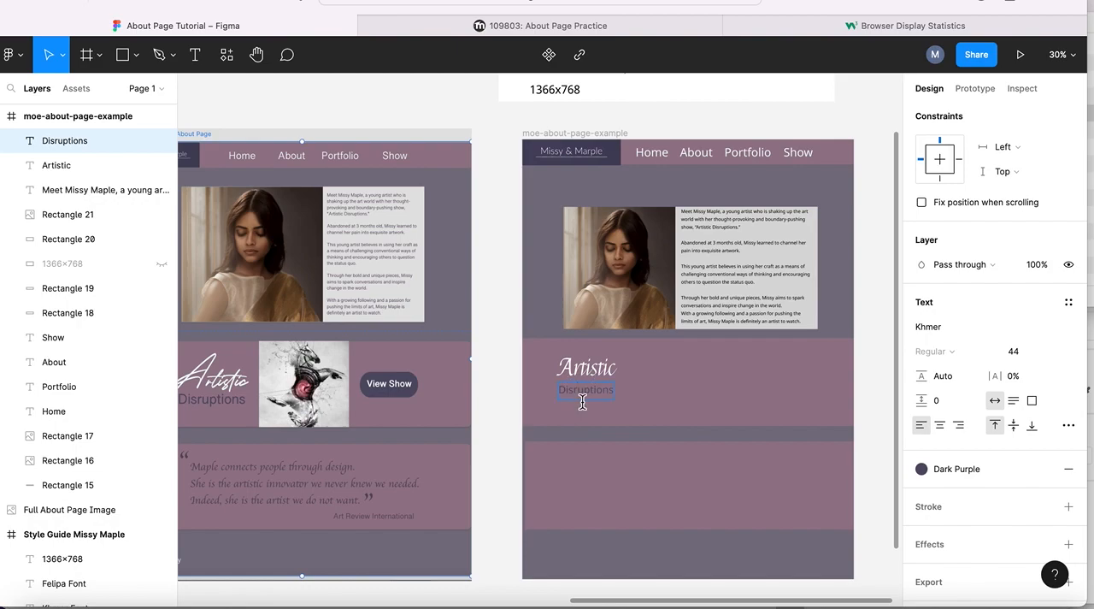
pyautogui.click(560, 431)
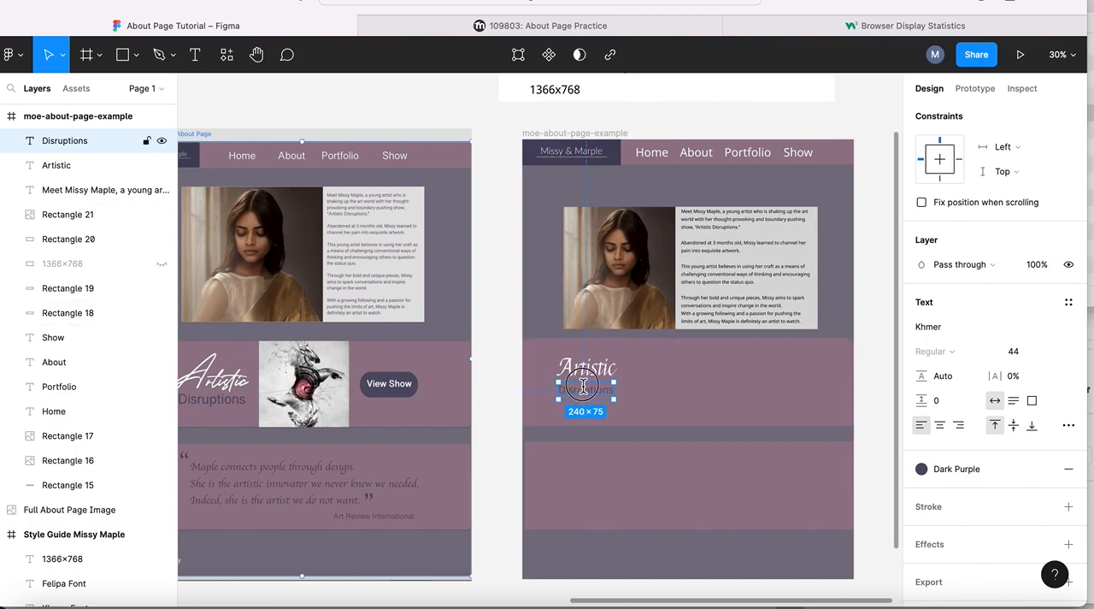